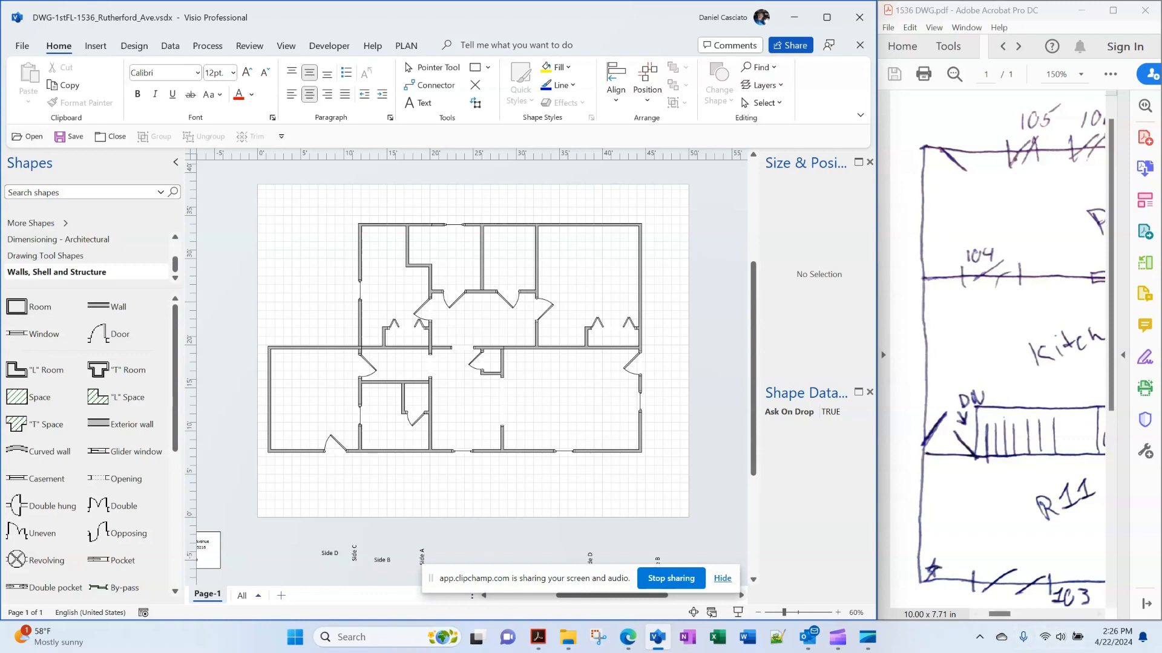
Maximize the Acrobat window so the 1536 DWG.pdf sketch fills the screen
{"action": "left_click", "coordinate": [1113, 10]}
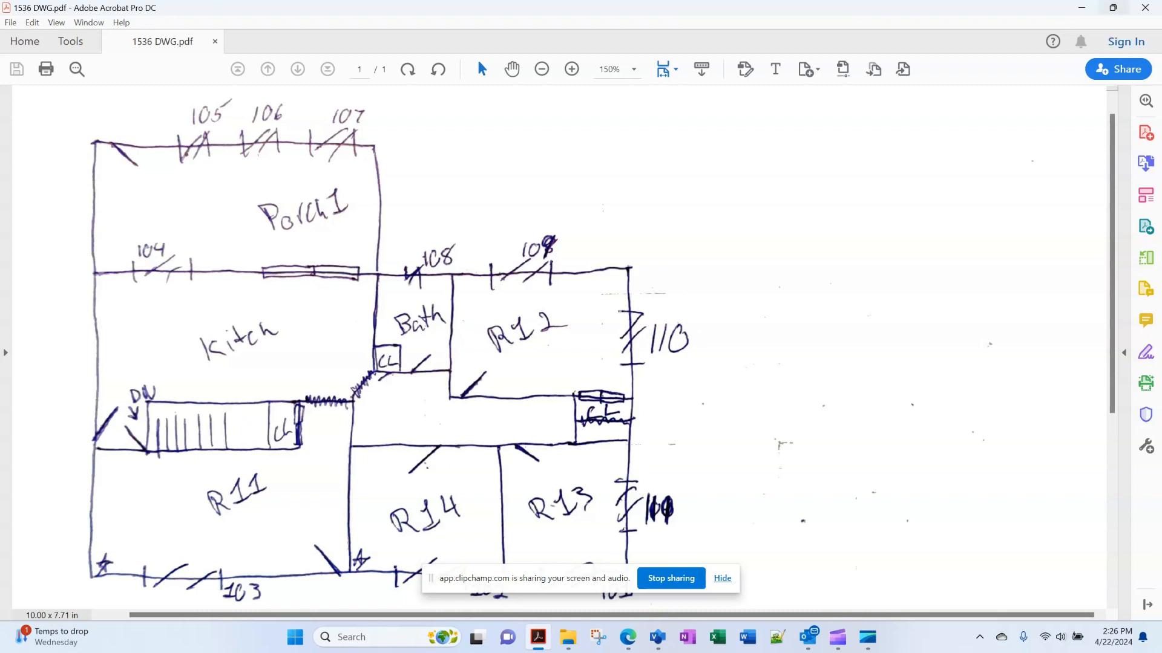
Snap the sketch PDF to the right half and the Visio drawing to the left half
{"action": "mouse_move", "coordinate": [1112, 7]}
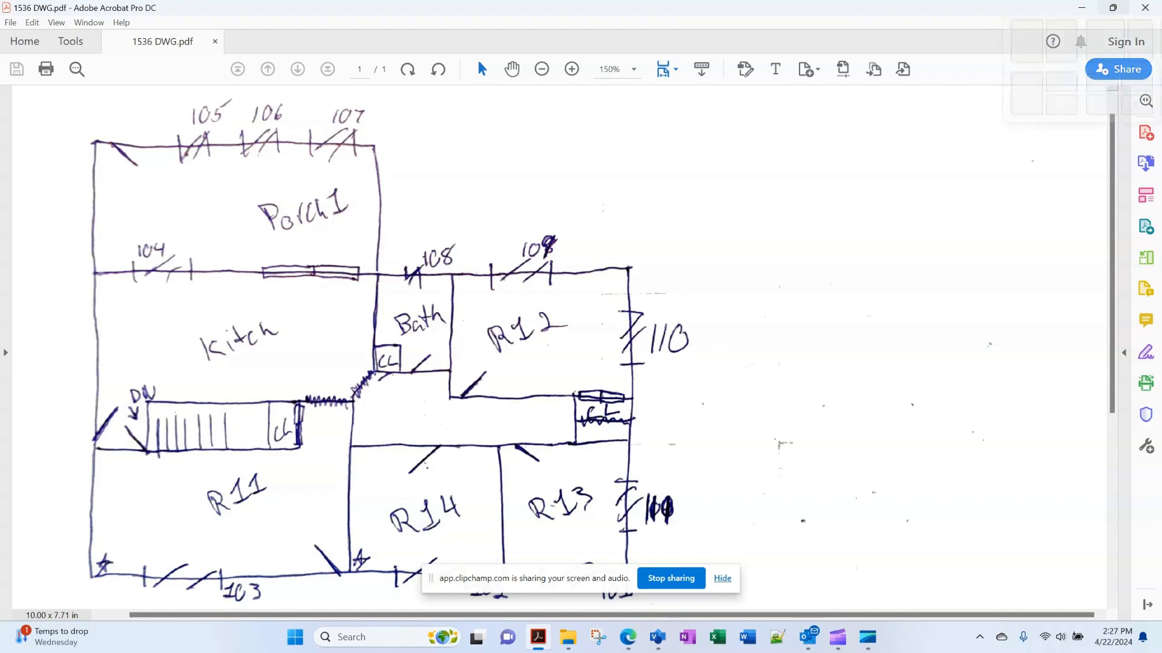
{"action": "left_click", "coordinate": [1140, 45]}
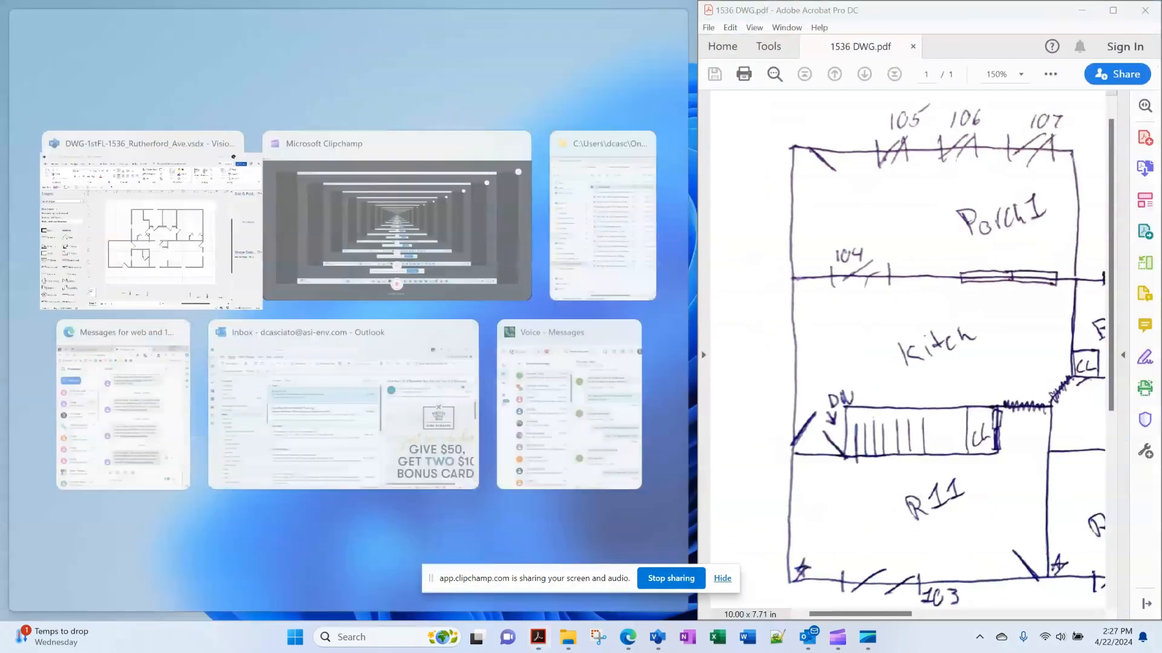
{"action": "left_click", "coordinate": [142, 224]}
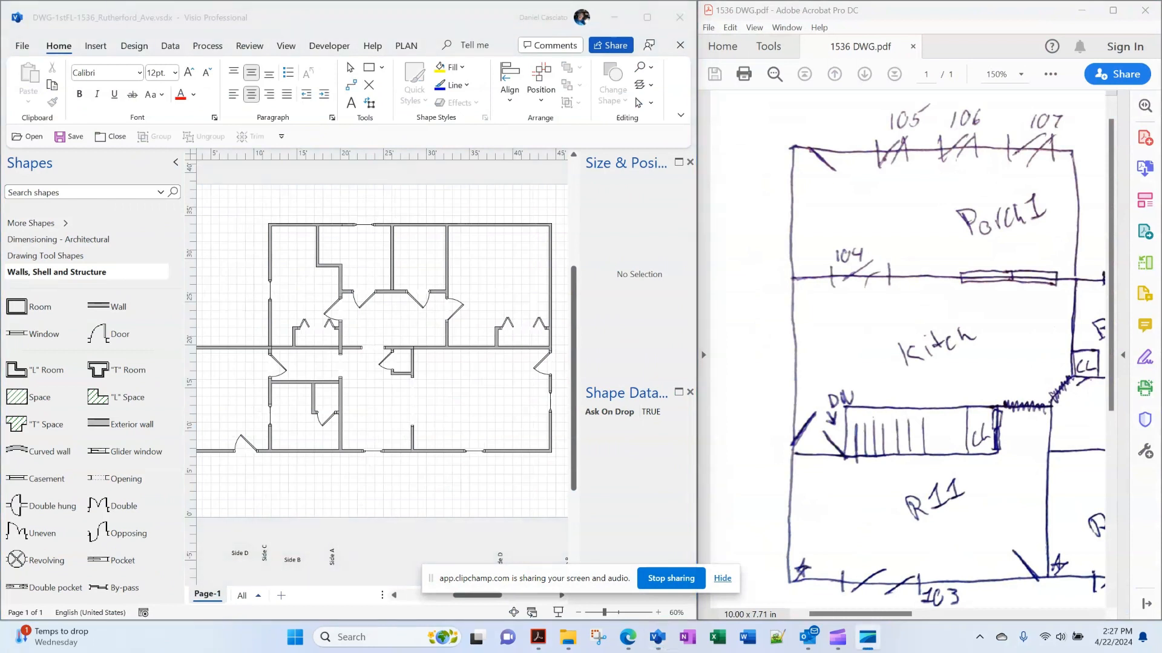
Widen the Visio drawing's share of the screen and minimize the project folder window
{"action": "left_click", "coordinate": [393, 595]}
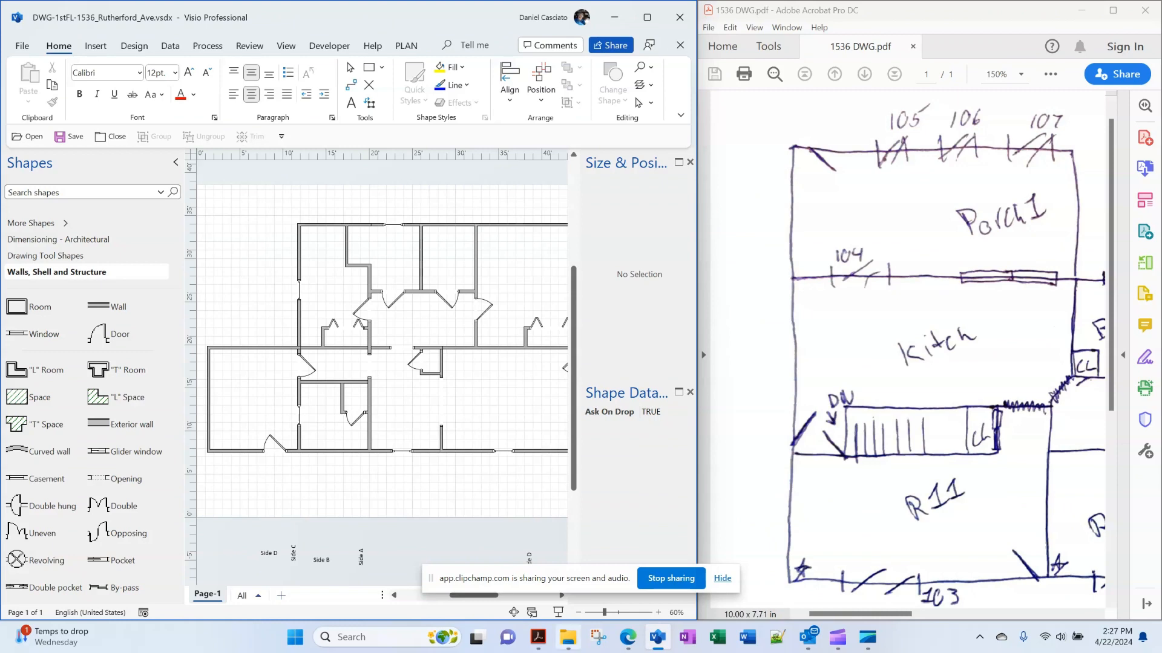
{"action": "mouse_move", "coordinate": [567, 637]}
{"action": "left_click", "coordinate": [568, 569]}
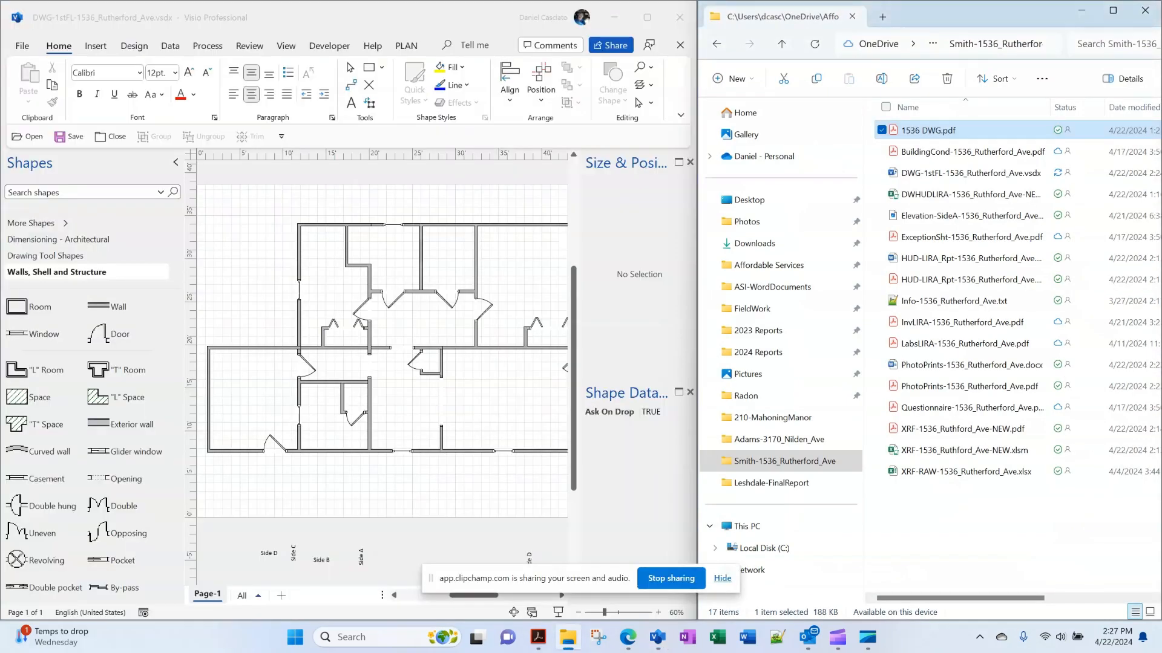
{"action": "left_click_drag", "start_coordinate": [697, 174], "coordinate": [874, 210]}
{"action": "left_click", "coordinate": [1082, 11]}
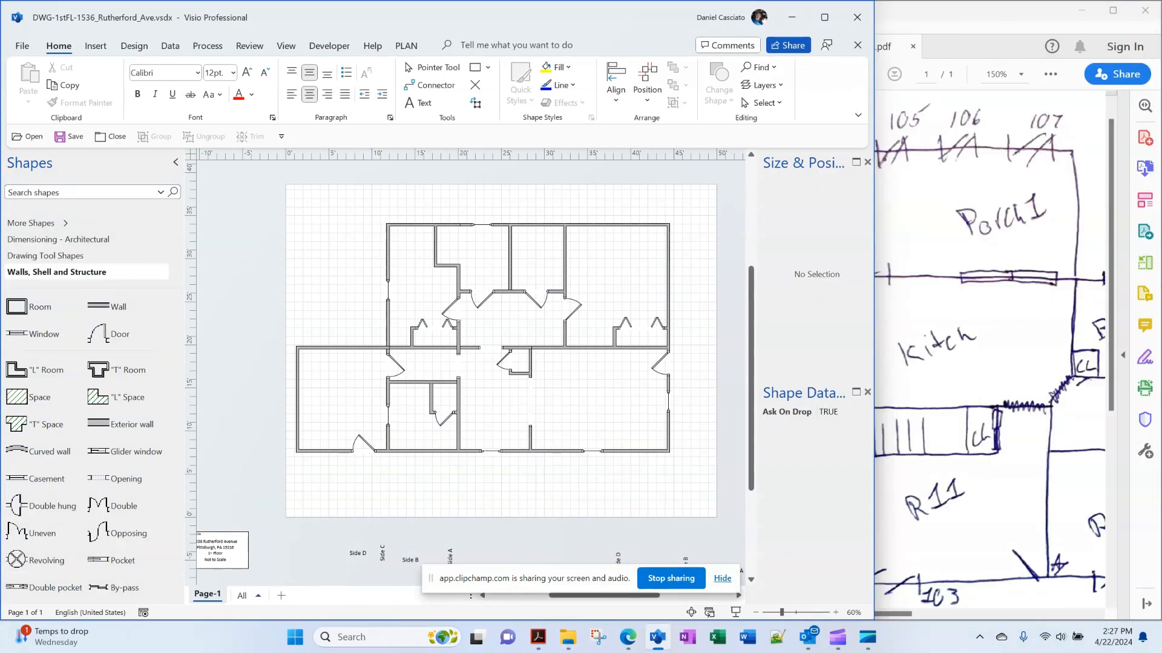
Delete the old floor plan and place a 16 ft horizontal wall near the page's lower left
{"action": "left_click_drag", "start_coordinate": [277, 475], "coordinate": [719, 192]}
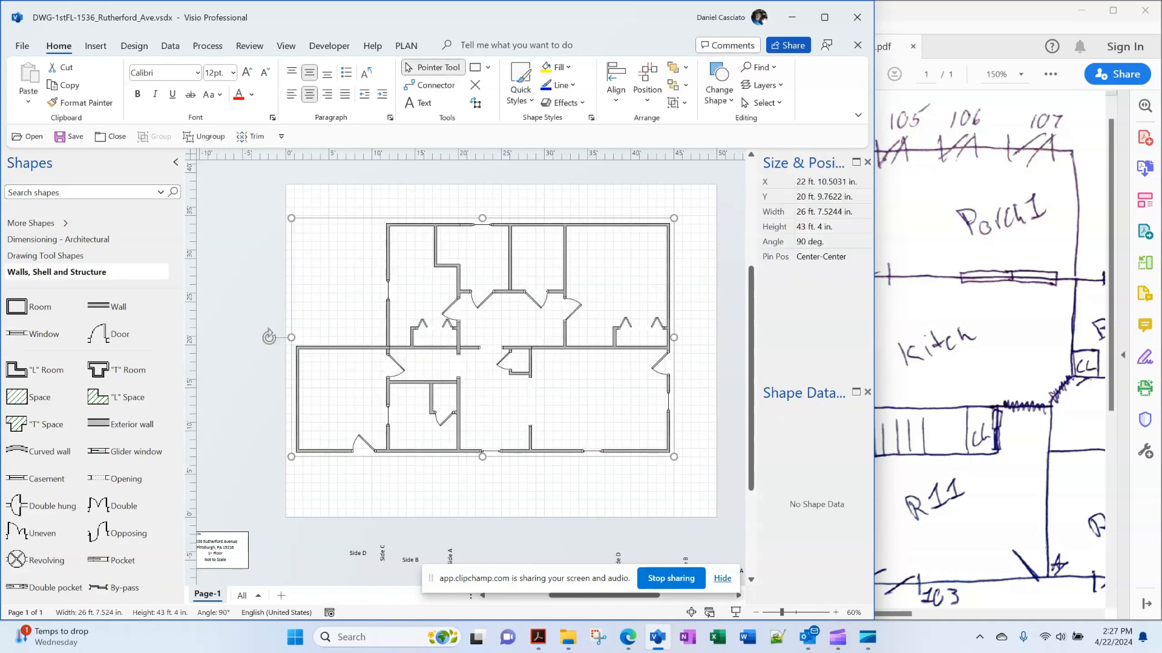
{"action": "key", "text": "Delete"}
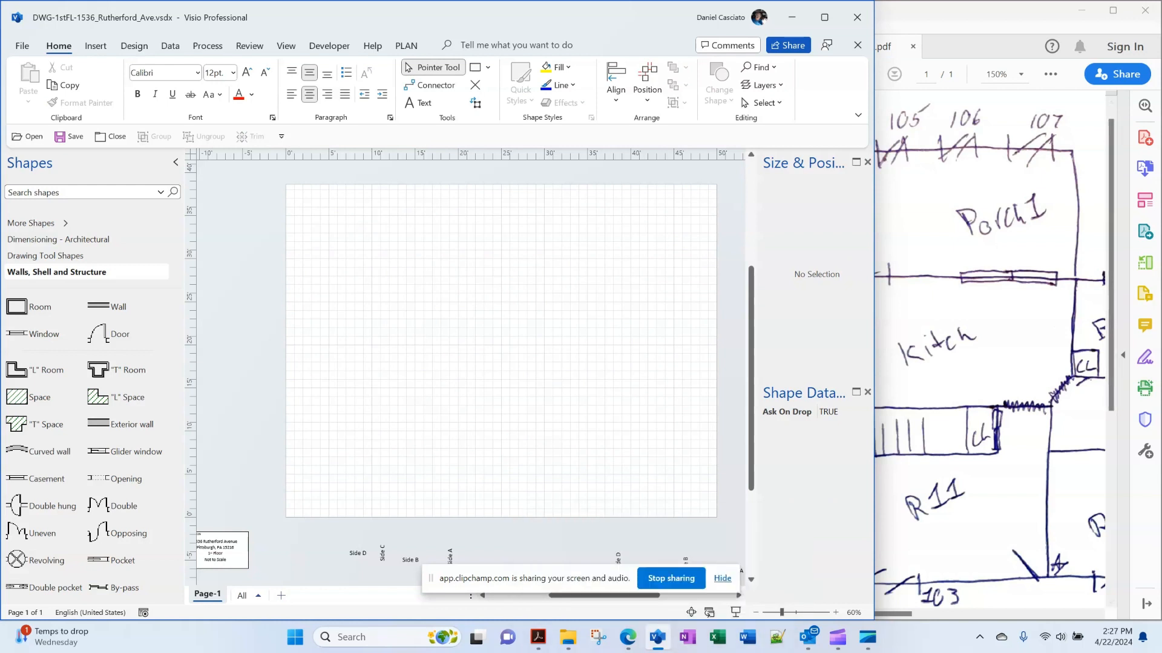
{"action": "left_click_drag", "start_coordinate": [98, 306], "coordinate": [330, 456]}
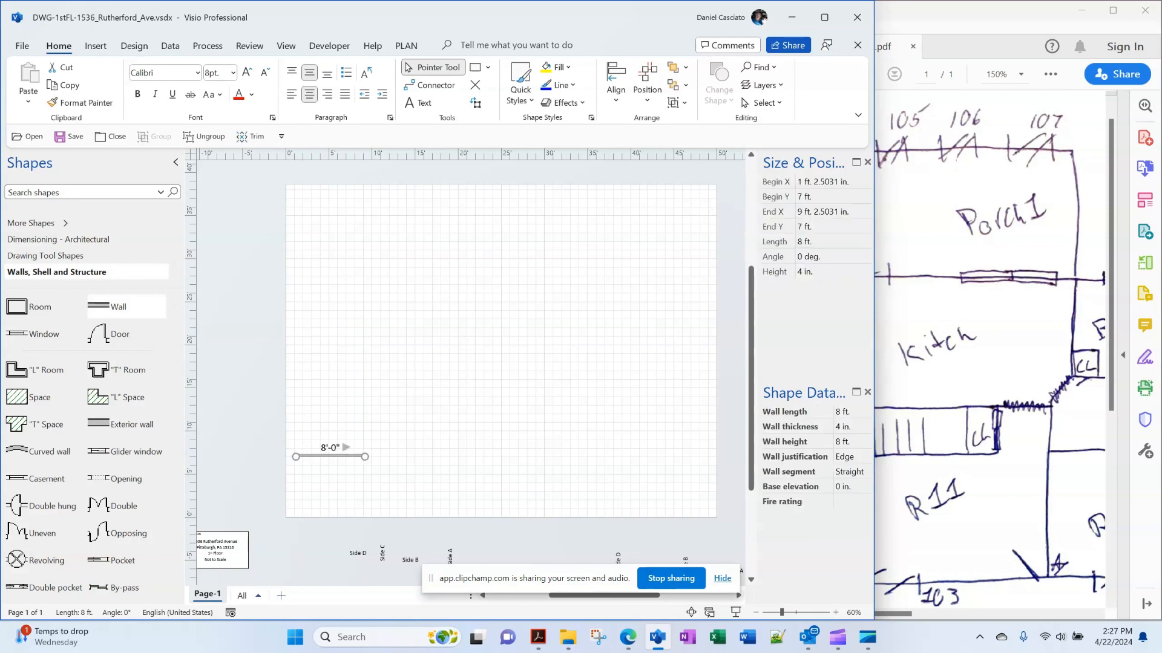
{"action": "left_click", "coordinate": [833, 242]}
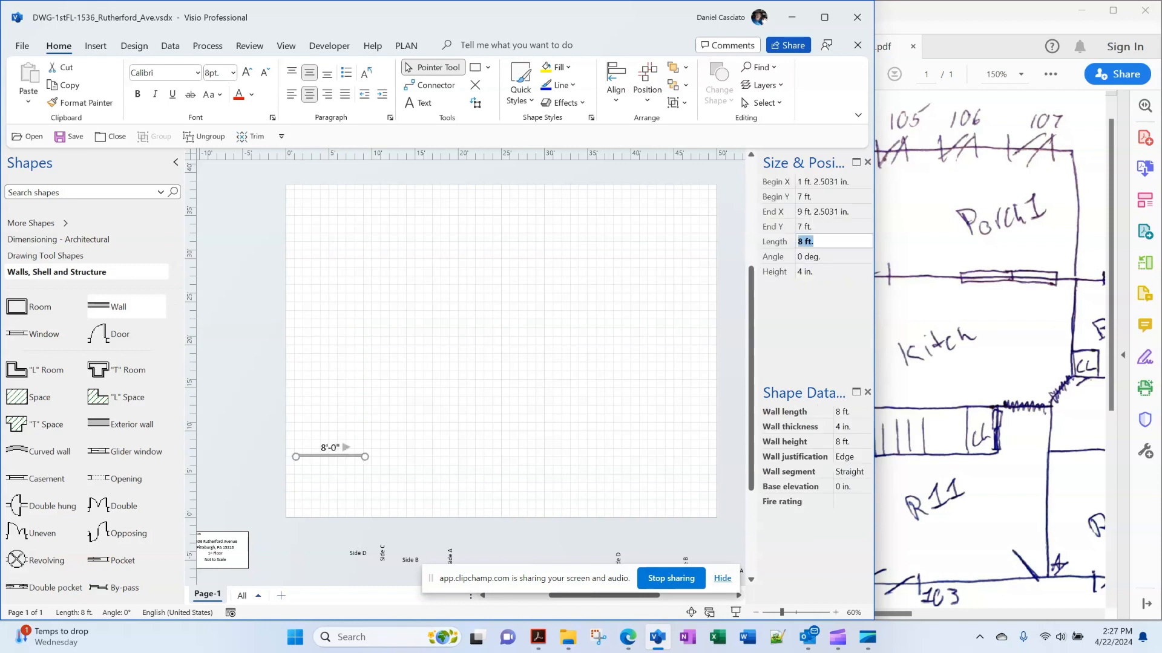
{"action": "type", "text": "16"}
{"action": "key", "text": "Return"}
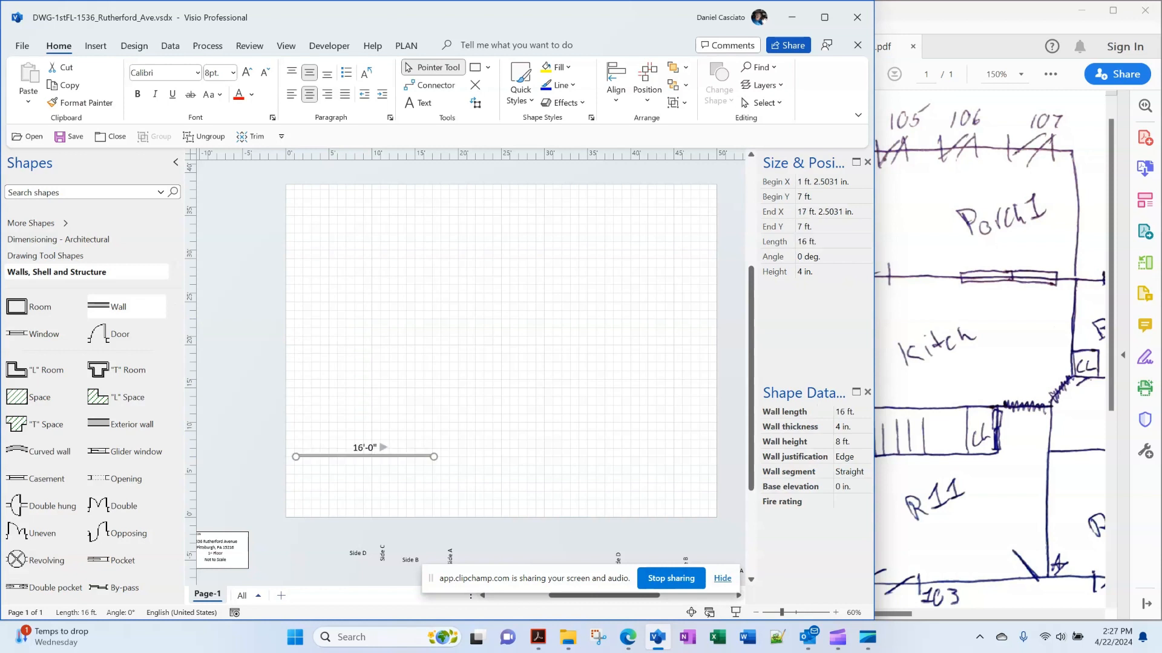
Add a 12 ft vertical wall at the bottom wall's left end, then switch to the sketch PDF
{"action": "left_click", "coordinate": [363, 344]}
{"action": "left_click_drag", "start_coordinate": [118, 307], "coordinate": [388, 319]}
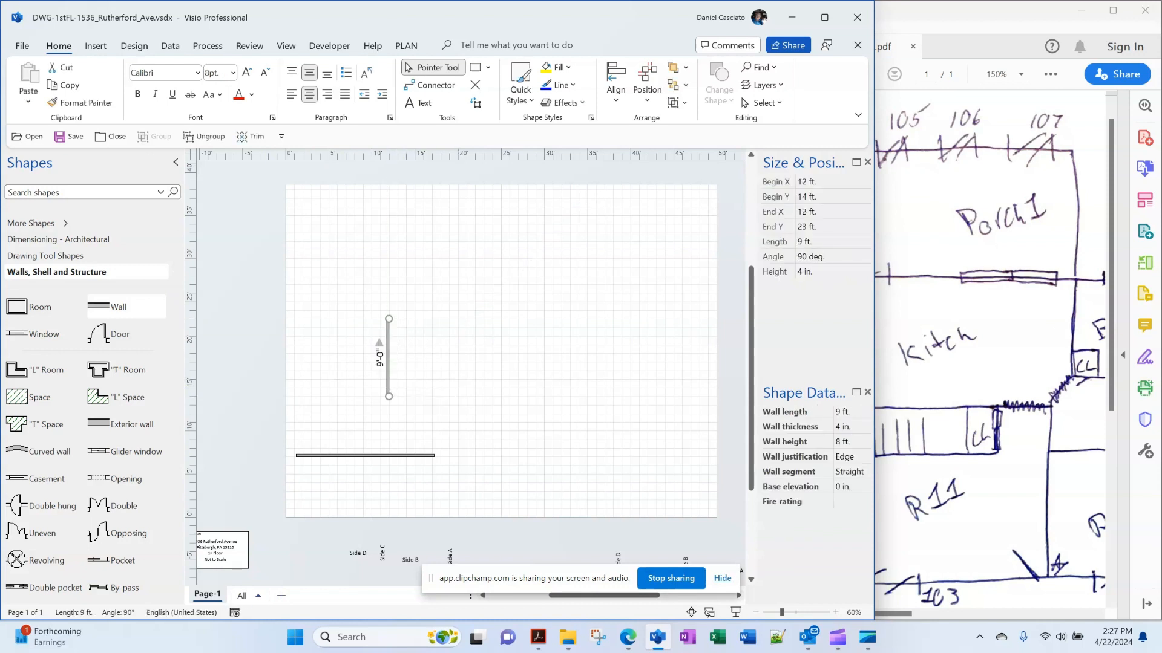
{"action": "left_click_drag", "start_coordinate": [388, 363], "coordinate": [296, 424]}
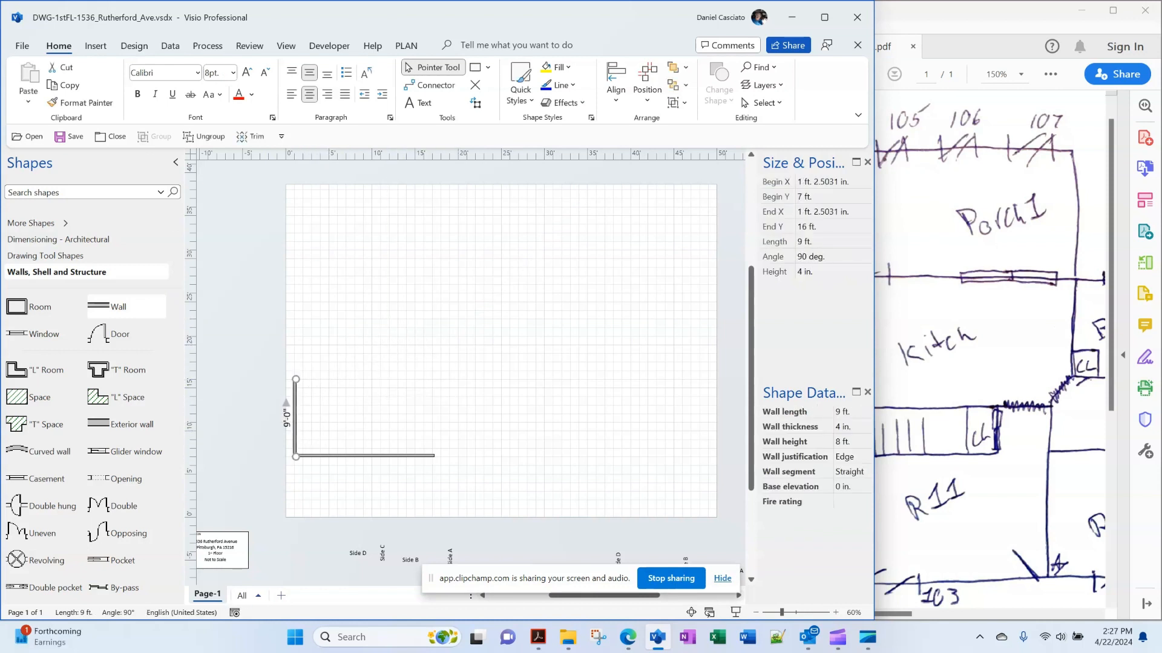
{"action": "left_click", "coordinate": [829, 242]}
{"action": "type", "text": "12"}
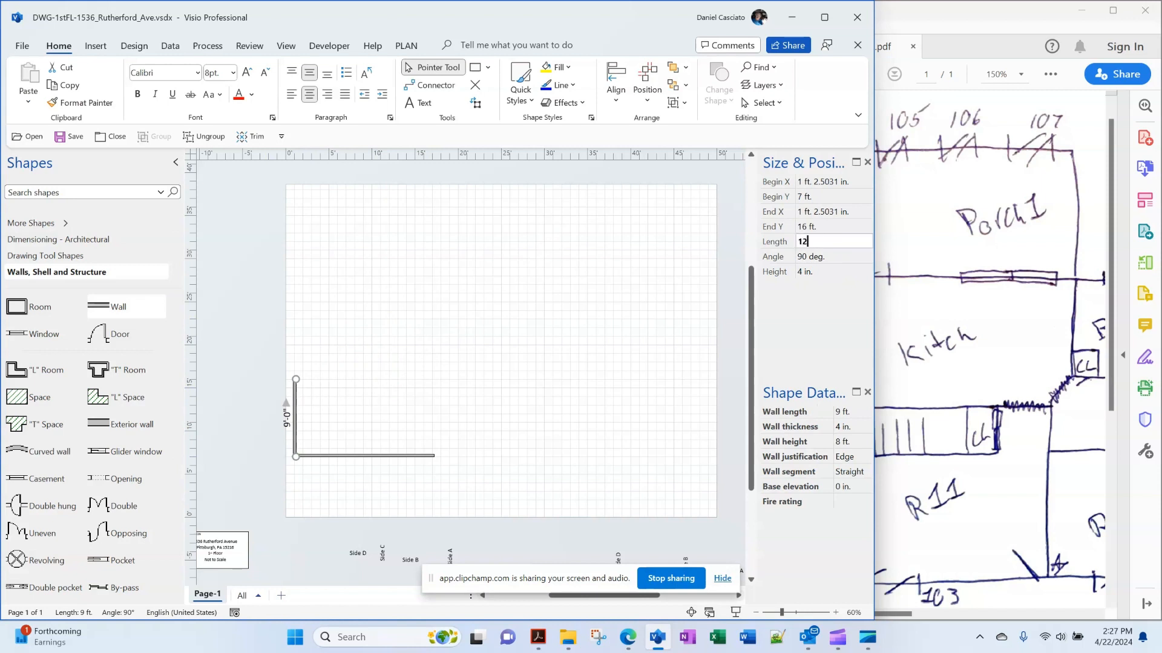
{"action": "key", "text": "Return"}
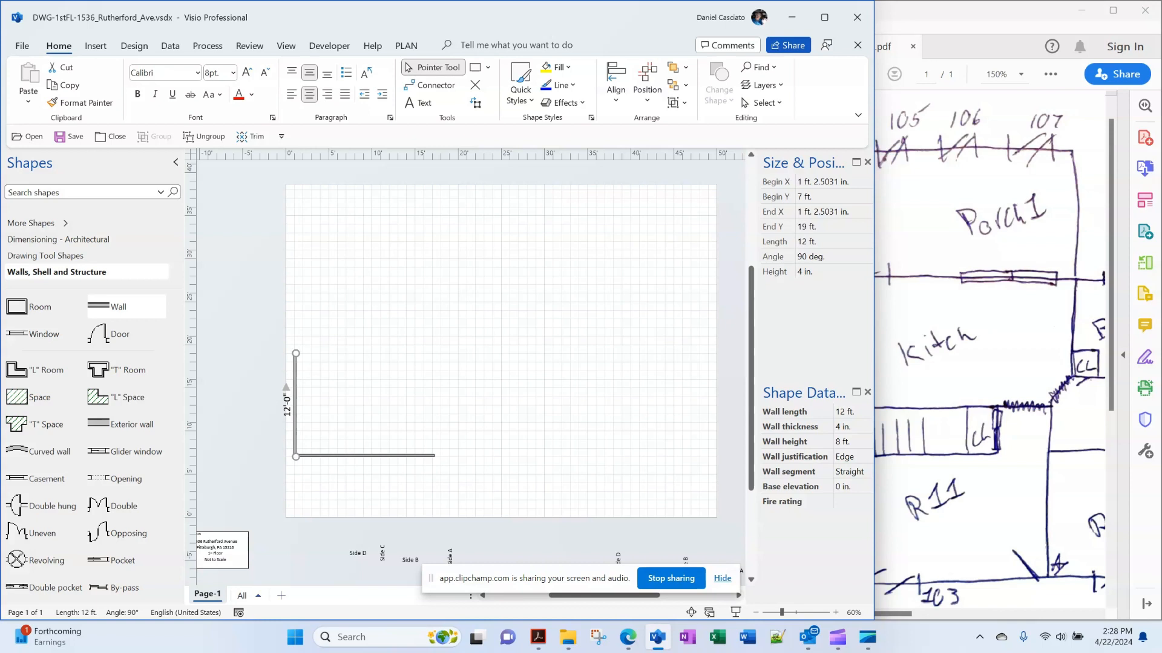
{"action": "key", "text": "alt+Tab"}
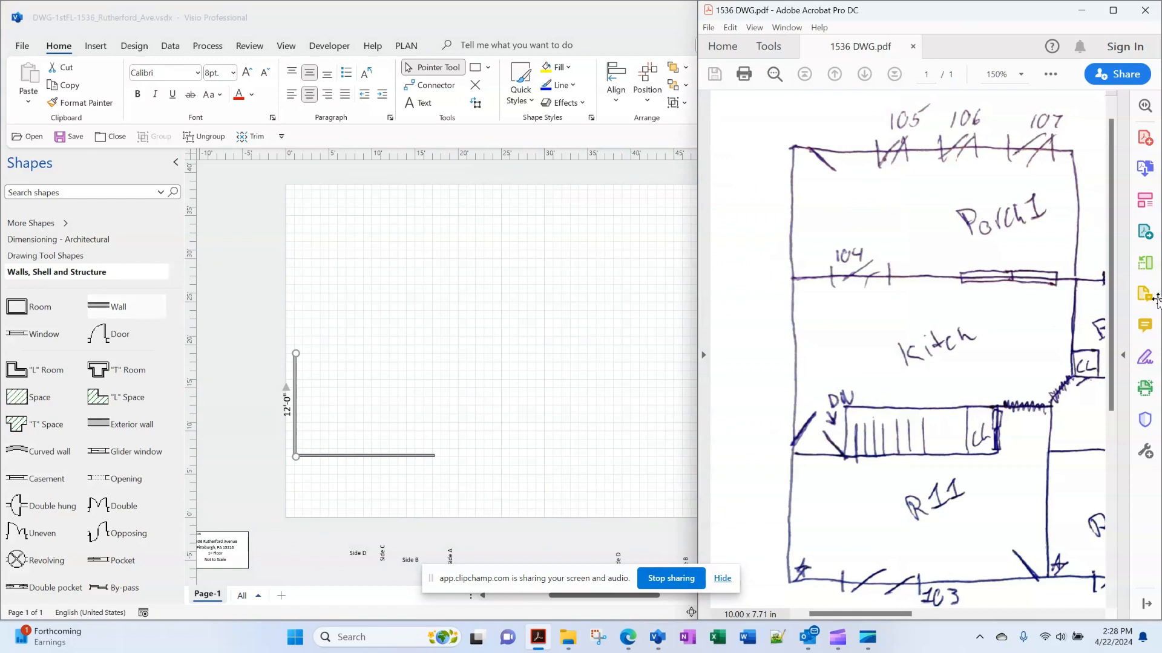
Add a top wall from the left wall's upper end with a length of 16 ft
{"action": "left_click_drag", "start_coordinate": [112, 307], "coordinate": [330, 352]}
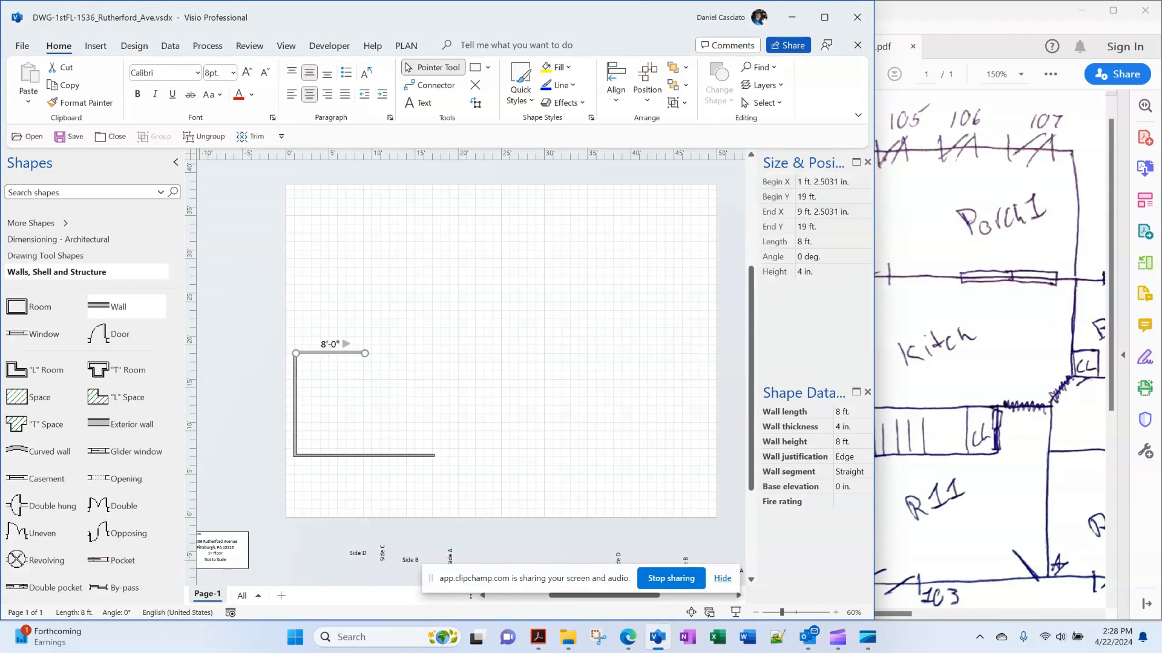
{"action": "left_click", "coordinate": [834, 242]}
{"action": "type", "text": "18"}
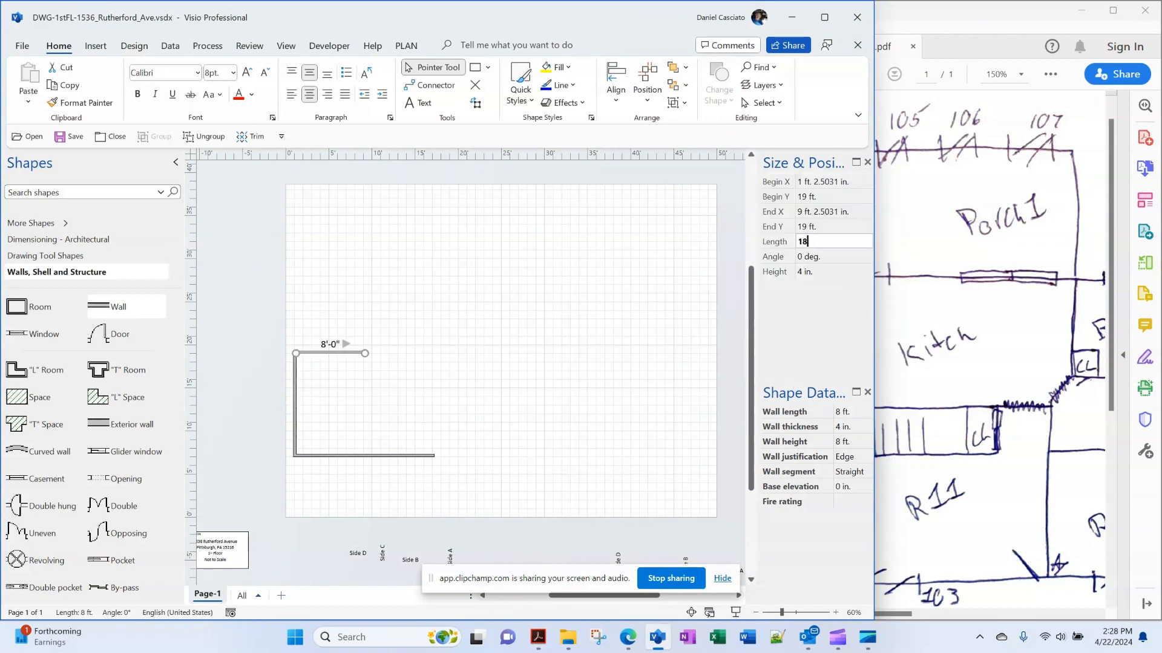
{"action": "key", "text": "Return"}
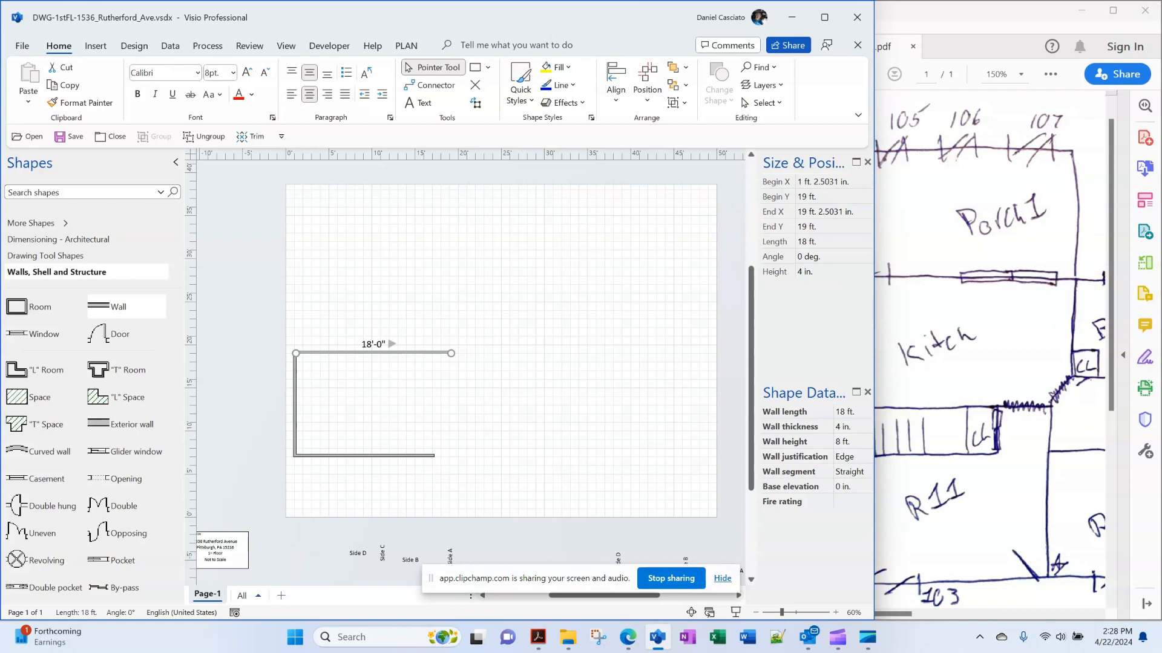
{"action": "left_click", "coordinate": [833, 242]}
{"action": "type", "text": "16"}
{"action": "key", "text": "Return"}
Place a 10 ft vertical wall closing the room's right side
{"action": "left_click_drag", "start_coordinate": [97, 306], "coordinate": [483, 327]}
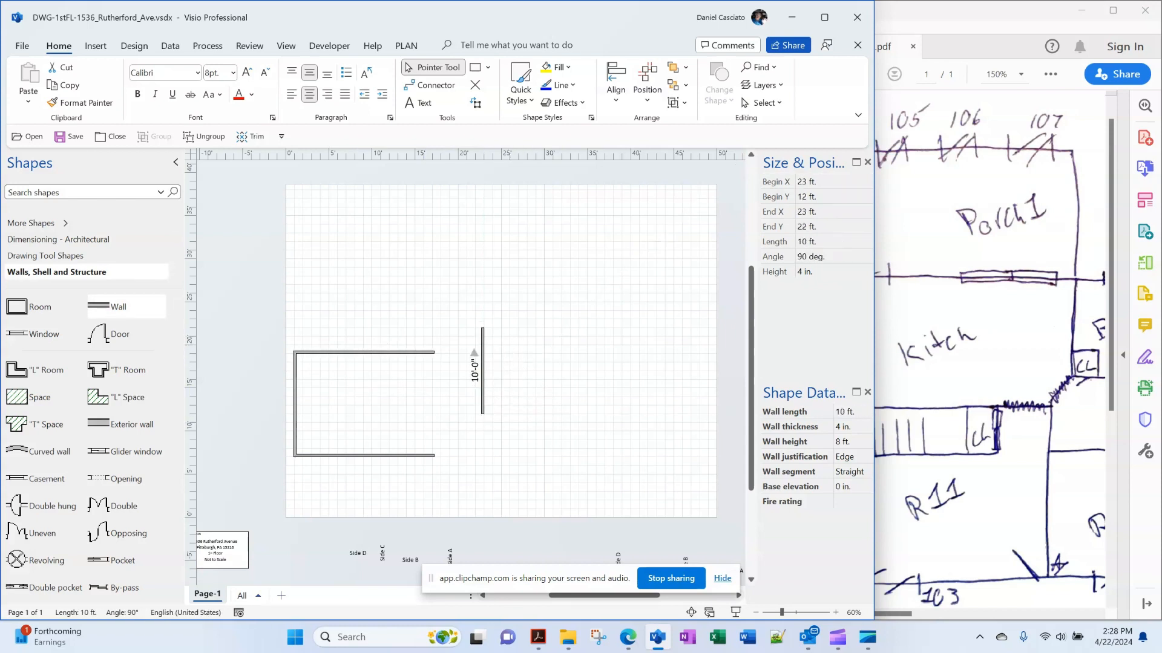
{"action": "left_click_drag", "start_coordinate": [473, 396], "coordinate": [434, 412]}
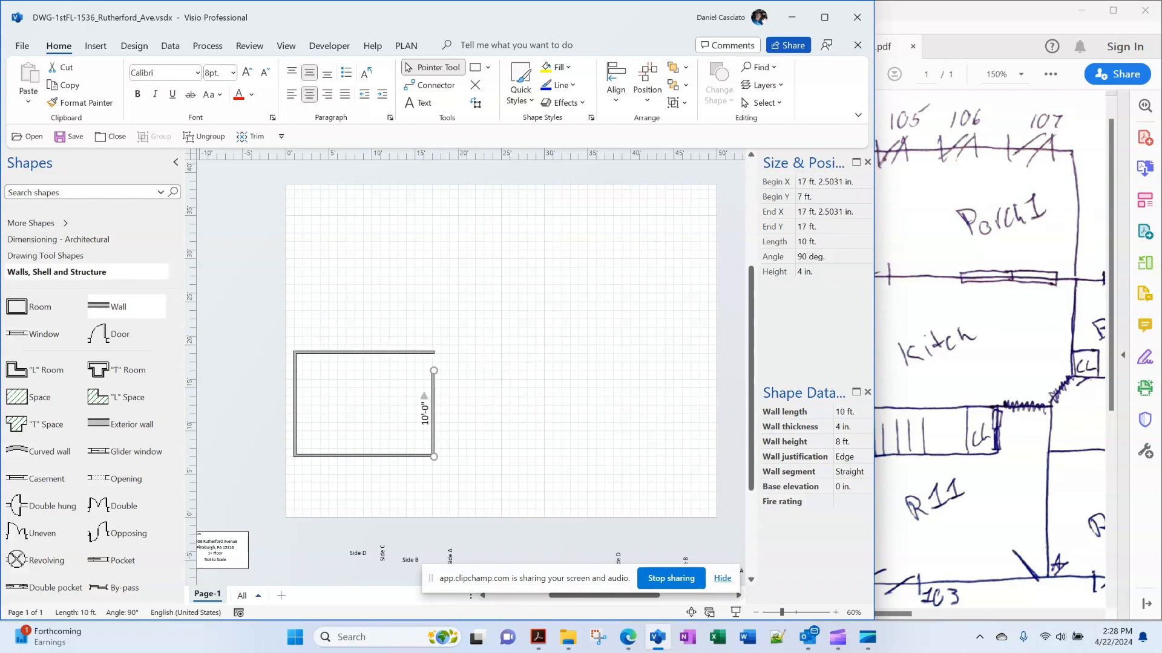
{"action": "key", "text": "Escape"}
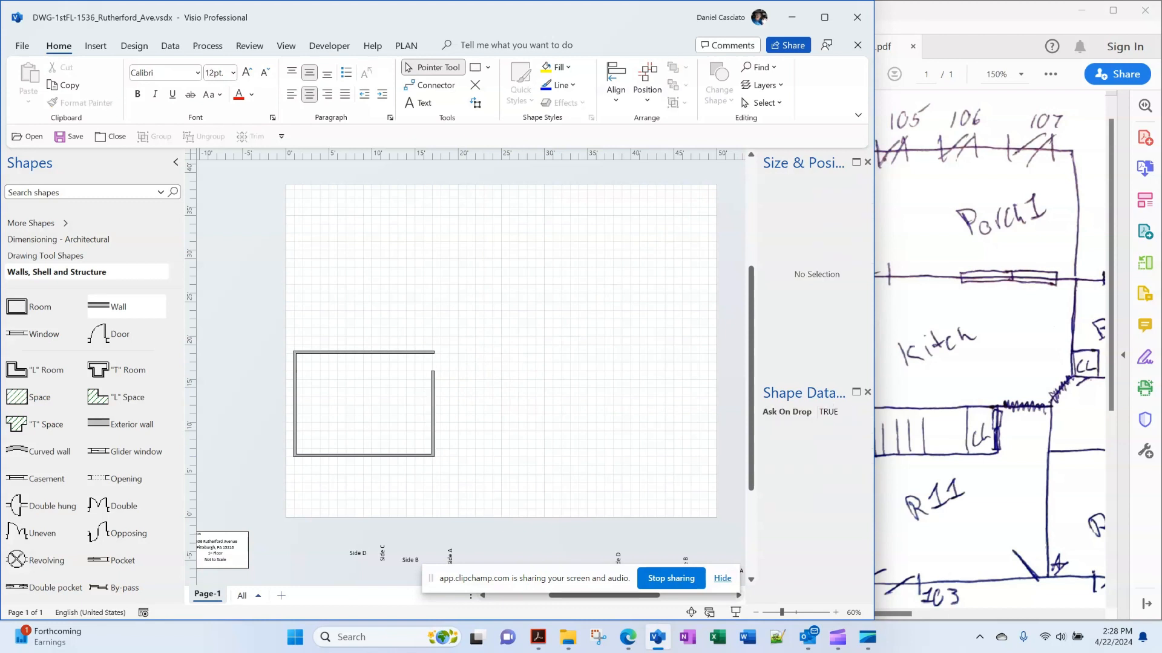
{"action": "left_click", "coordinate": [433, 414]}
{"action": "key", "text": "Escape"}
{"action": "left_click", "coordinate": [433, 414]}
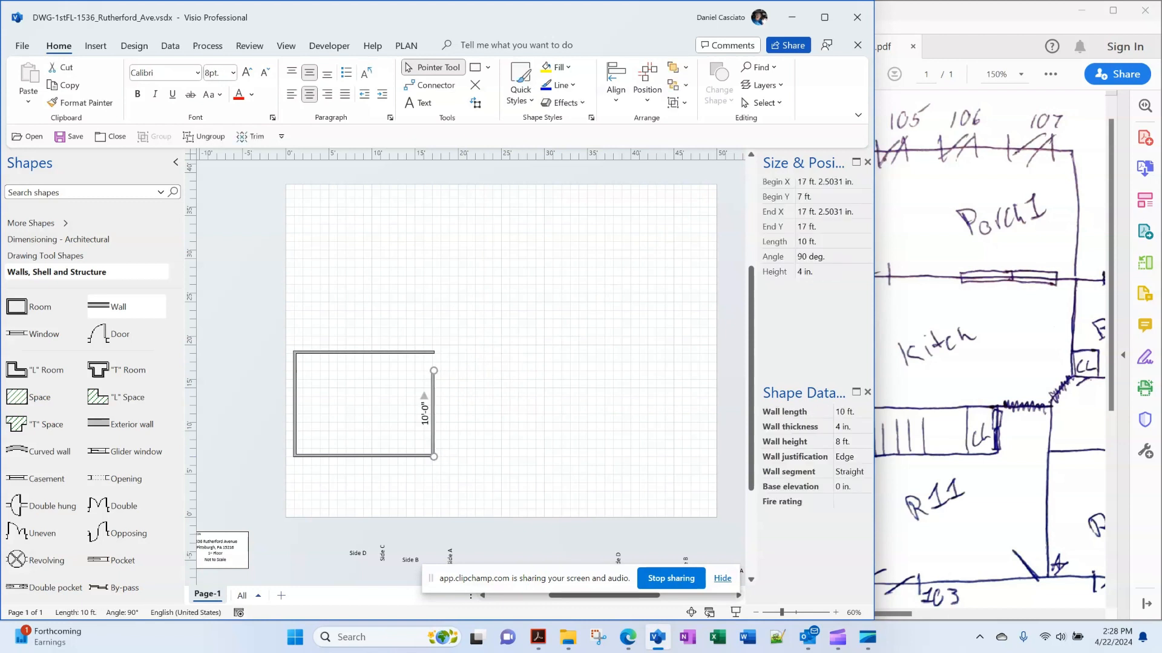
{"action": "key", "text": "Escape"}
Move the three stair symbols onto the page and delete the extra left symbol, keeping the DN stair
{"action": "scroll", "coordinate": [470, 363], "scroll_direction": "down", "scroll_amount": 5}
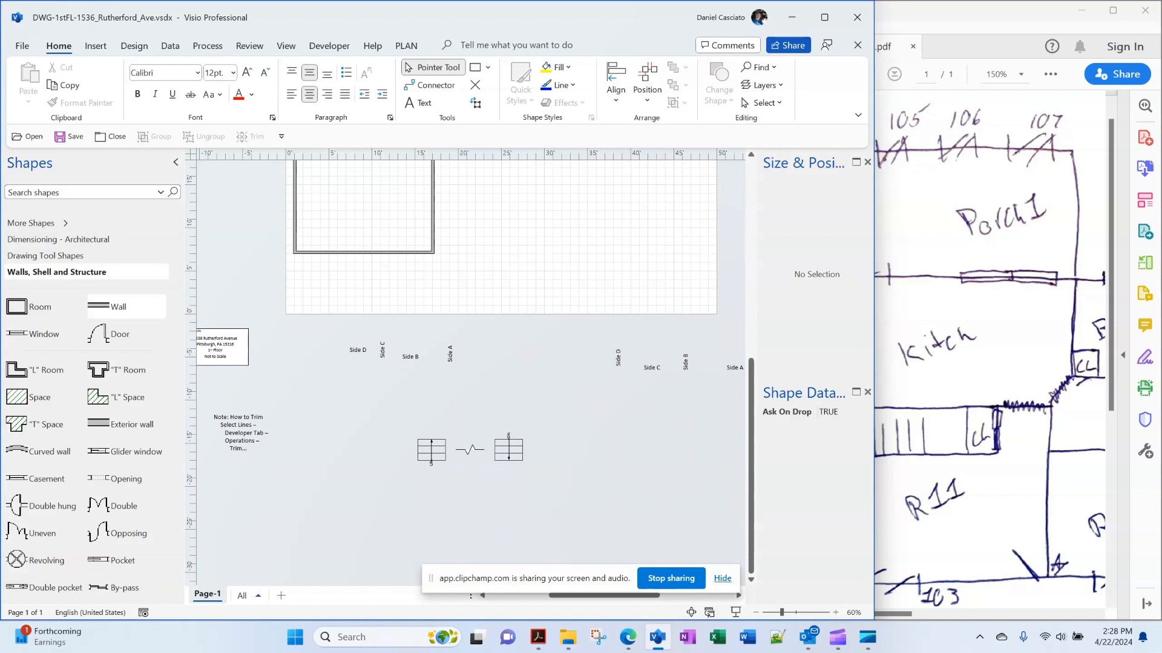
{"action": "left_click", "coordinate": [432, 450]}
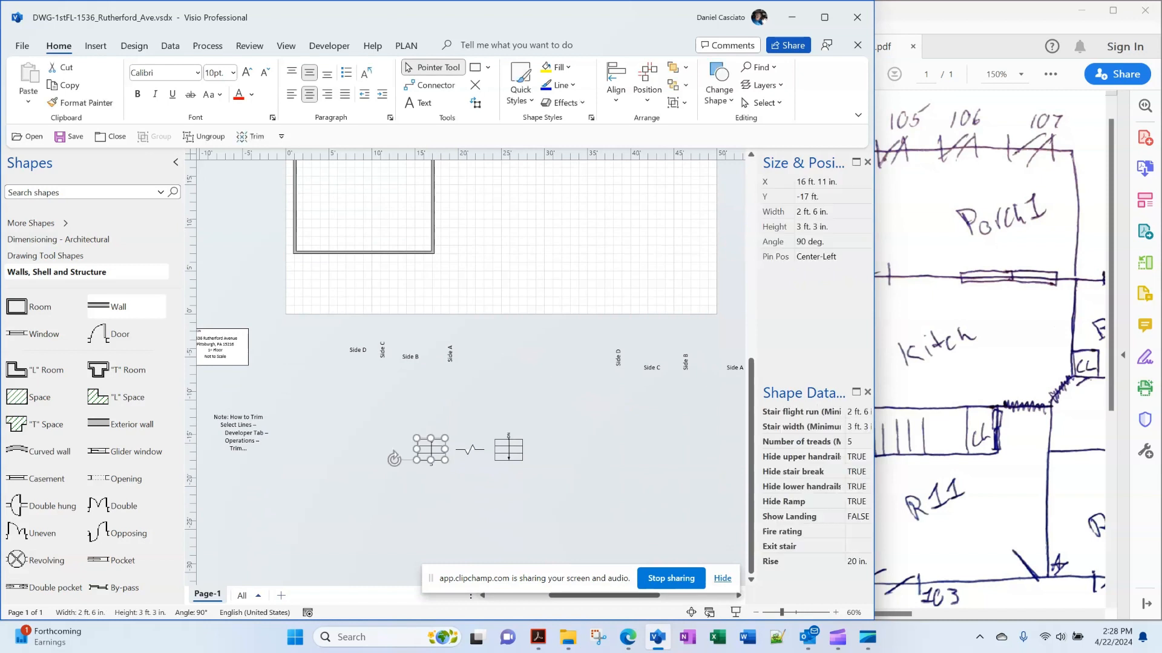
{"action": "left_click", "coordinate": [469, 450], "text": "shift"}
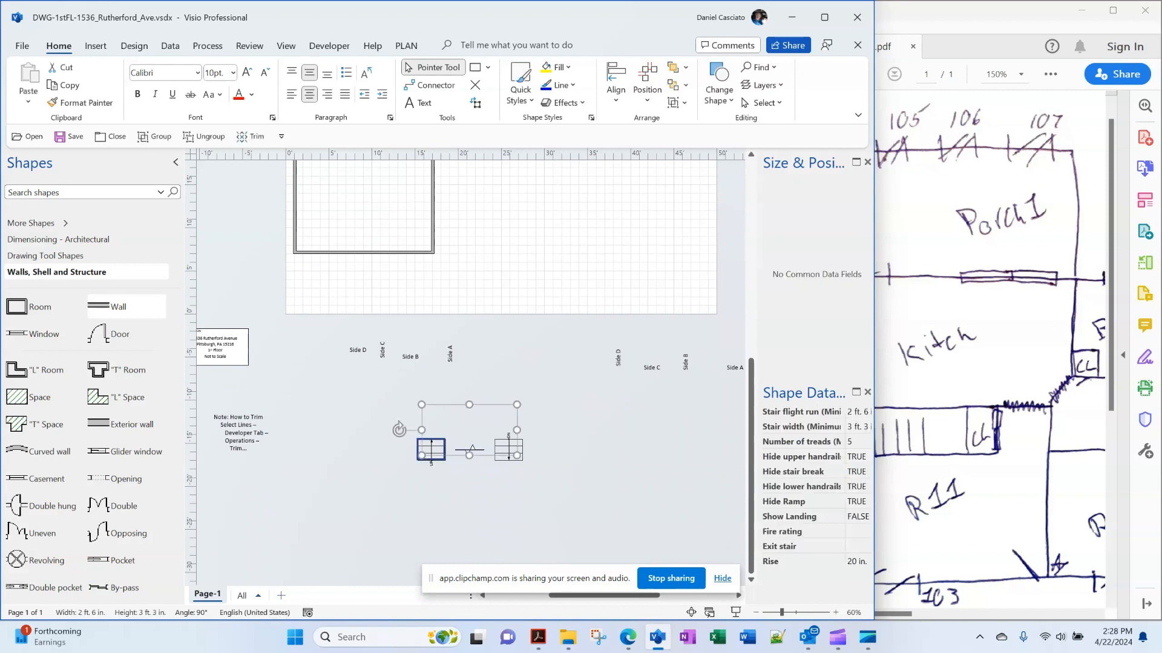
{"action": "left_click", "coordinate": [508, 450], "text": "shift"}
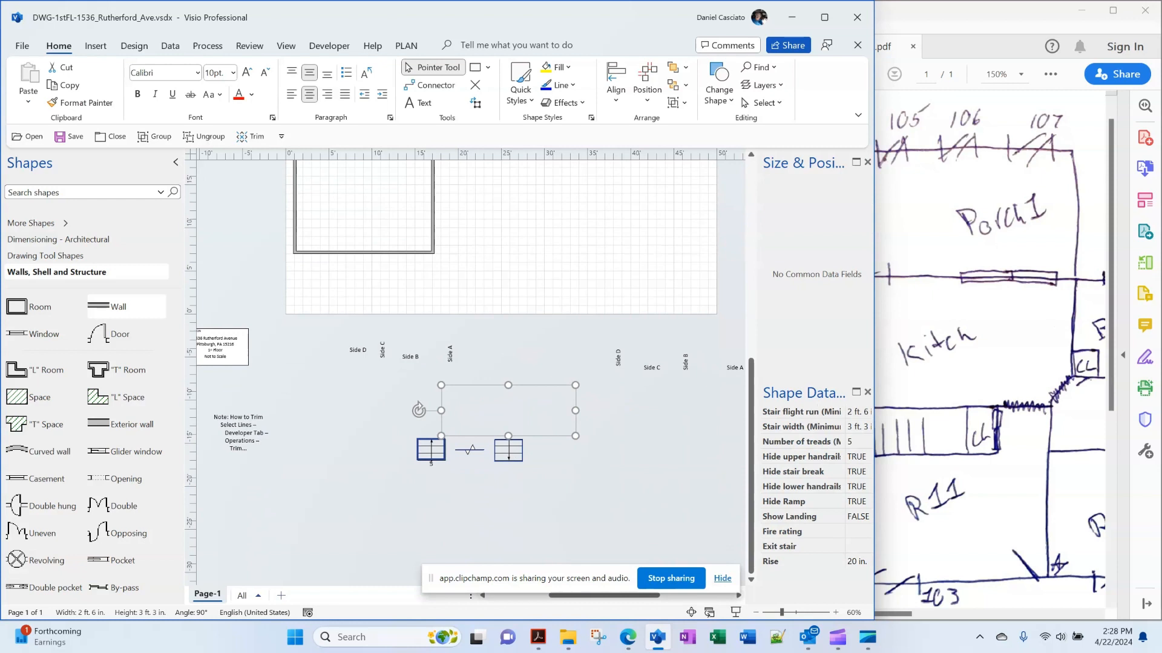
{"action": "key", "text": "ctrl+x"}
{"action": "scroll", "coordinate": [470, 372], "scroll_direction": "up", "scroll_amount": 6}
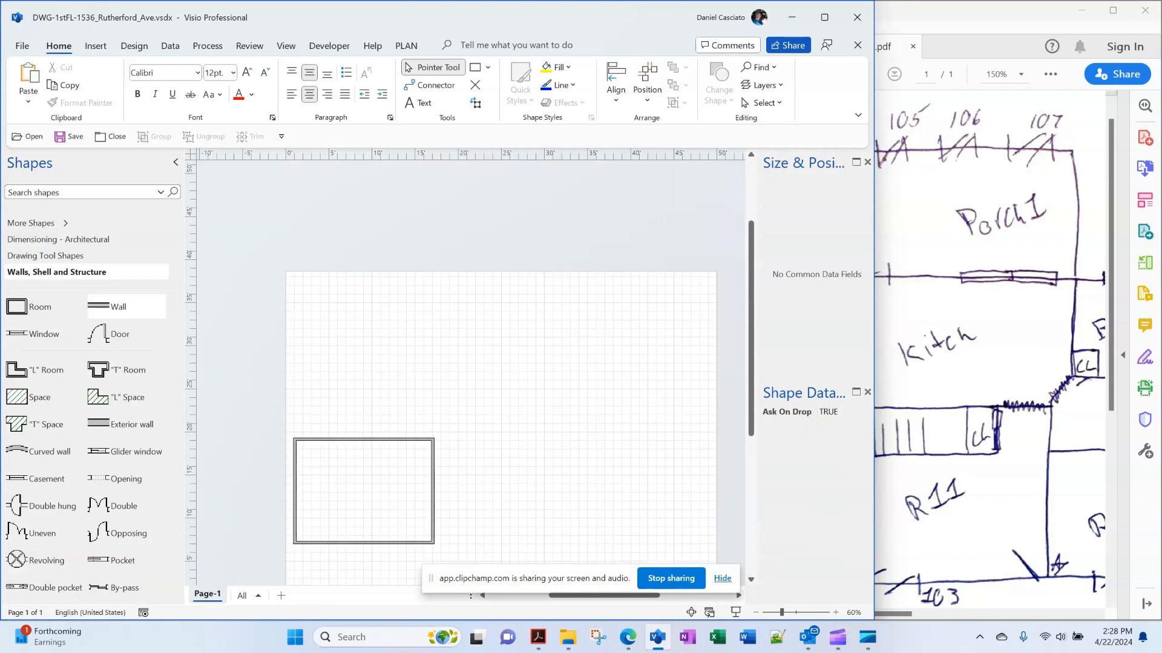
{"action": "key", "text": "ctrl+v"}
{"action": "key", "text": "Escape"}
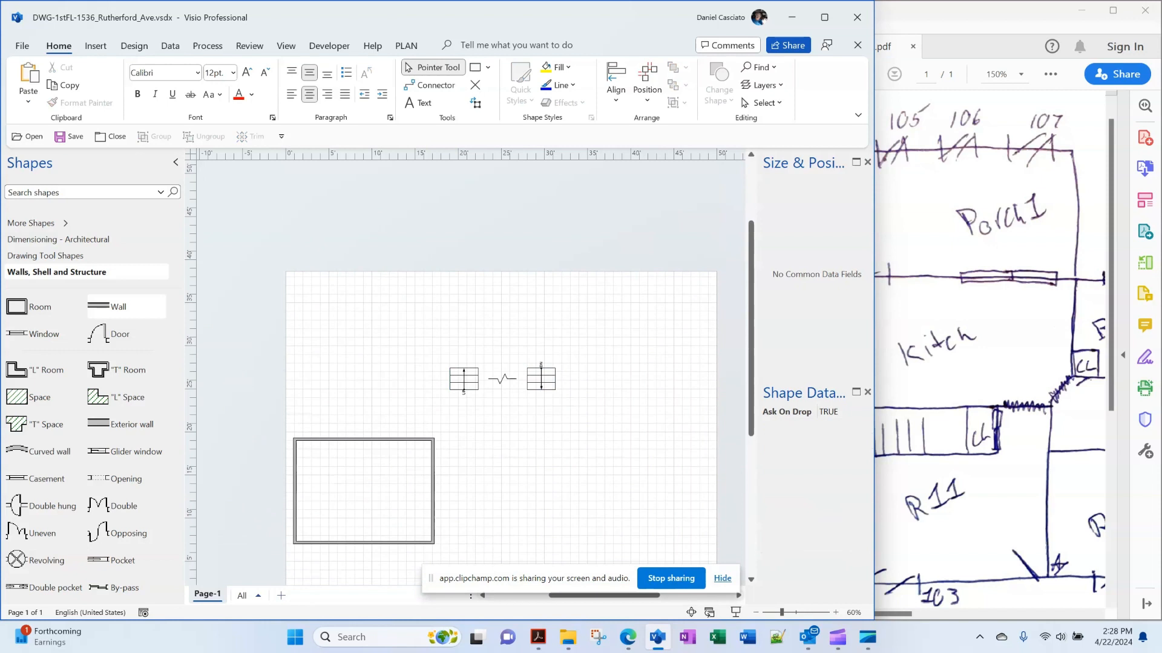
{"action": "left_click", "coordinate": [463, 380]}
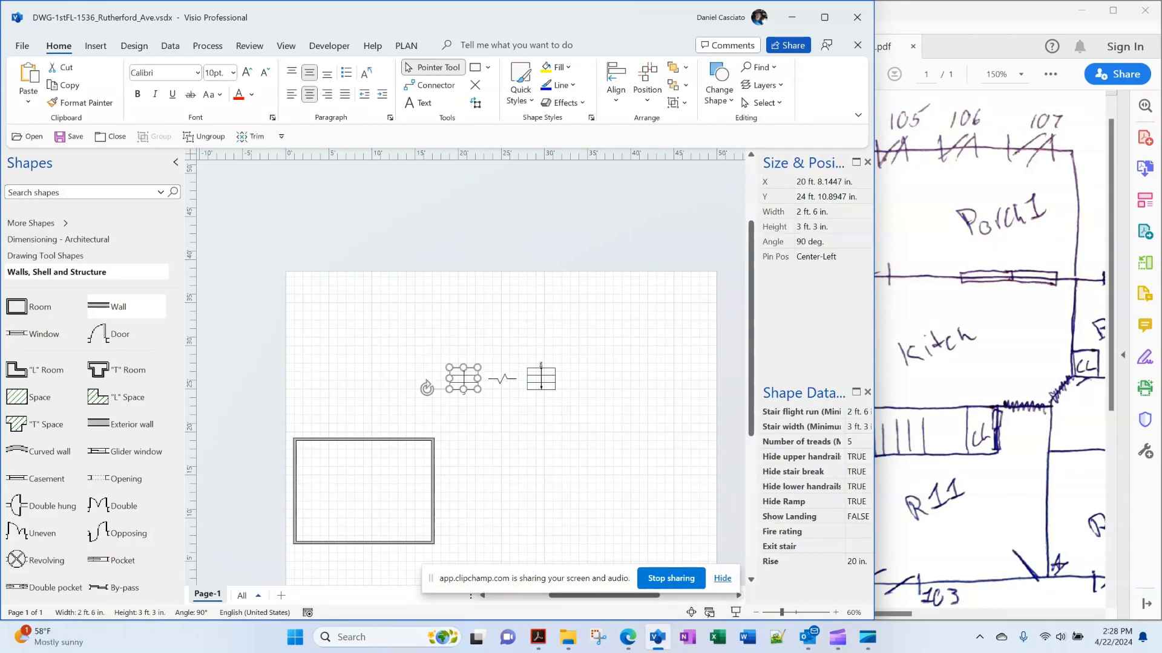
{"action": "key", "text": "Delete"}
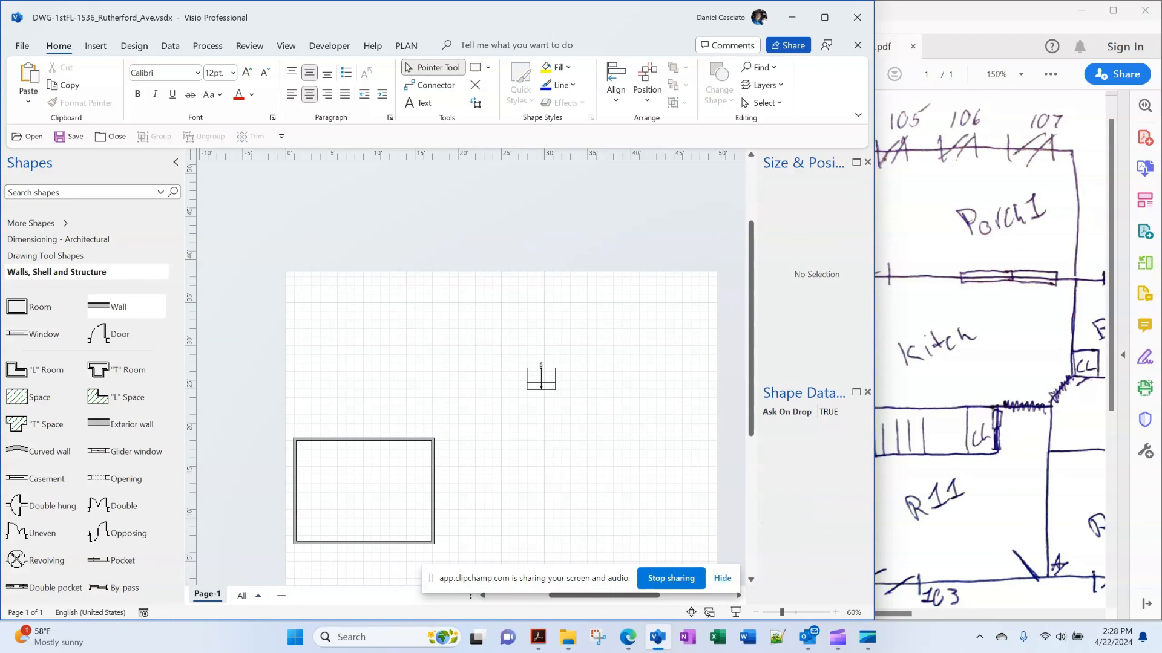
{"action": "left_click", "coordinate": [541, 380]}
Rotate the DN stair to 0° and widen its run to 3 ft. 3 in
{"action": "left_click_drag", "start_coordinate": [577, 369], "coordinate": [343, 526]}
{"action": "left_click", "coordinate": [568, 330]}
{"action": "scroll", "coordinate": [343, 526], "scroll_direction": "down", "scroll_amount": 4}
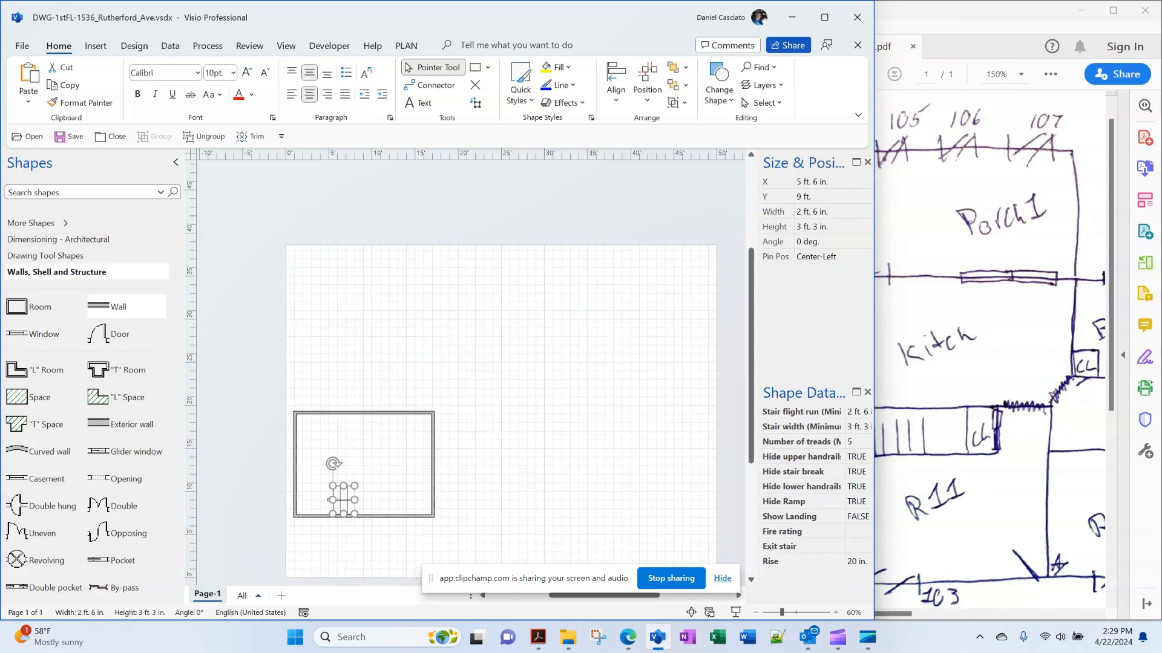
{"action": "scroll", "coordinate": [343, 526], "scroll_direction": "up", "scroll_amount": 5}
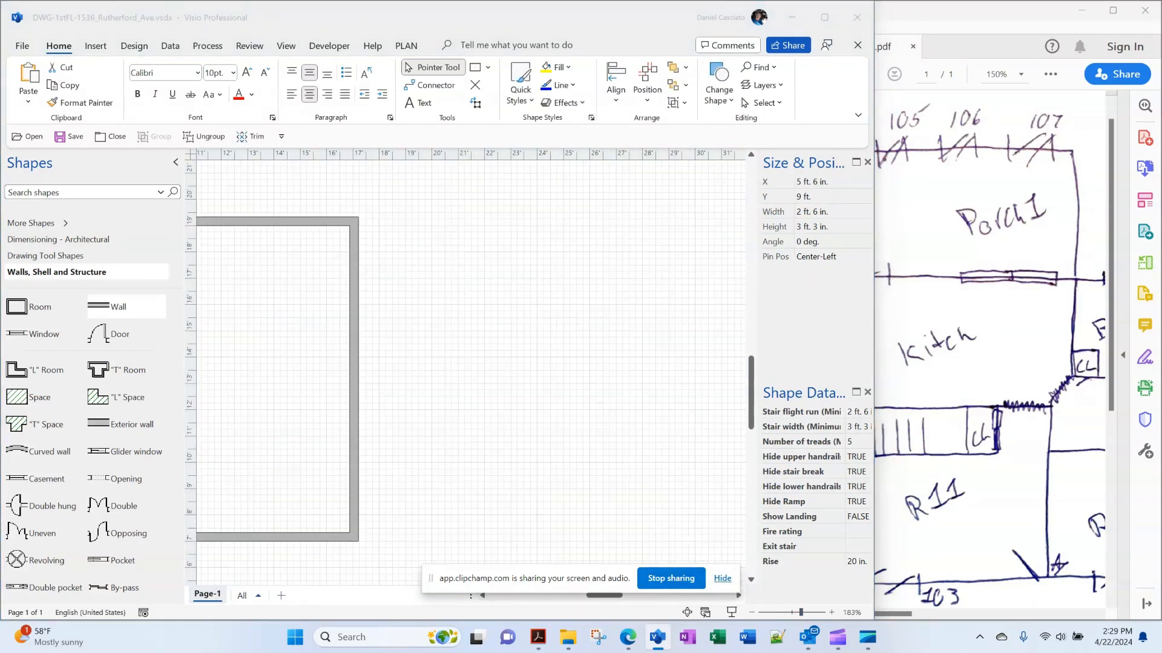
{"action": "scroll", "coordinate": [431, 252], "scroll_direction": "down", "scroll_amount": 5}
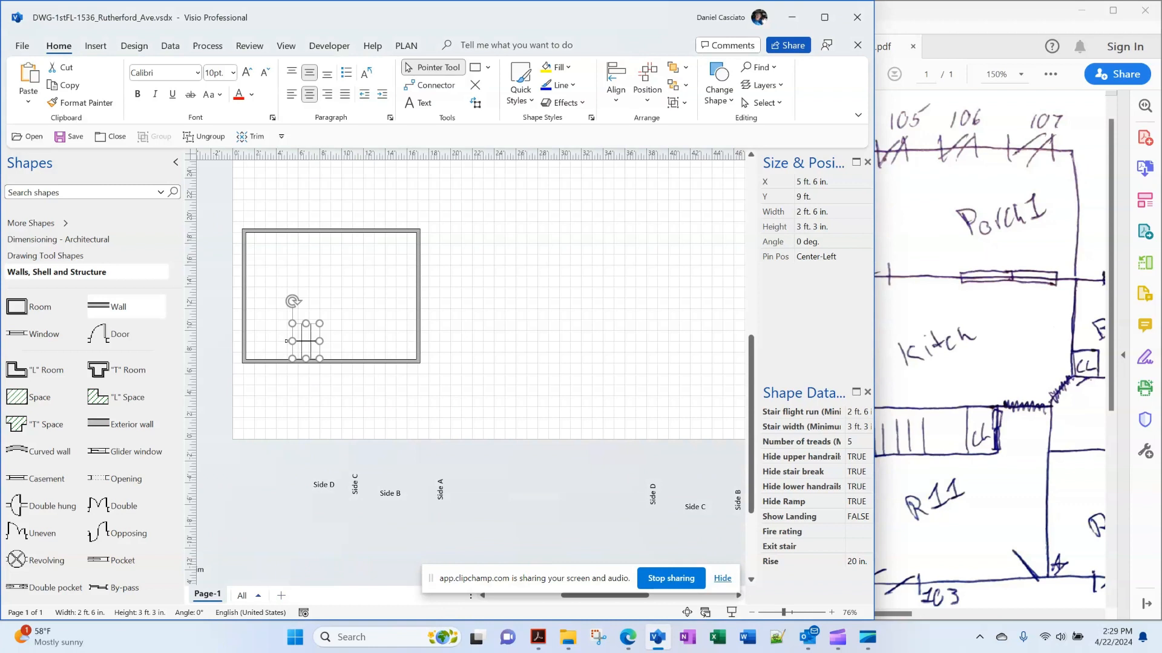
{"action": "left_click_drag", "start_coordinate": [431, 578], "coordinate": [788, 57]}
{"action": "left_click_drag", "start_coordinate": [605, 596], "coordinate": [588, 595]}
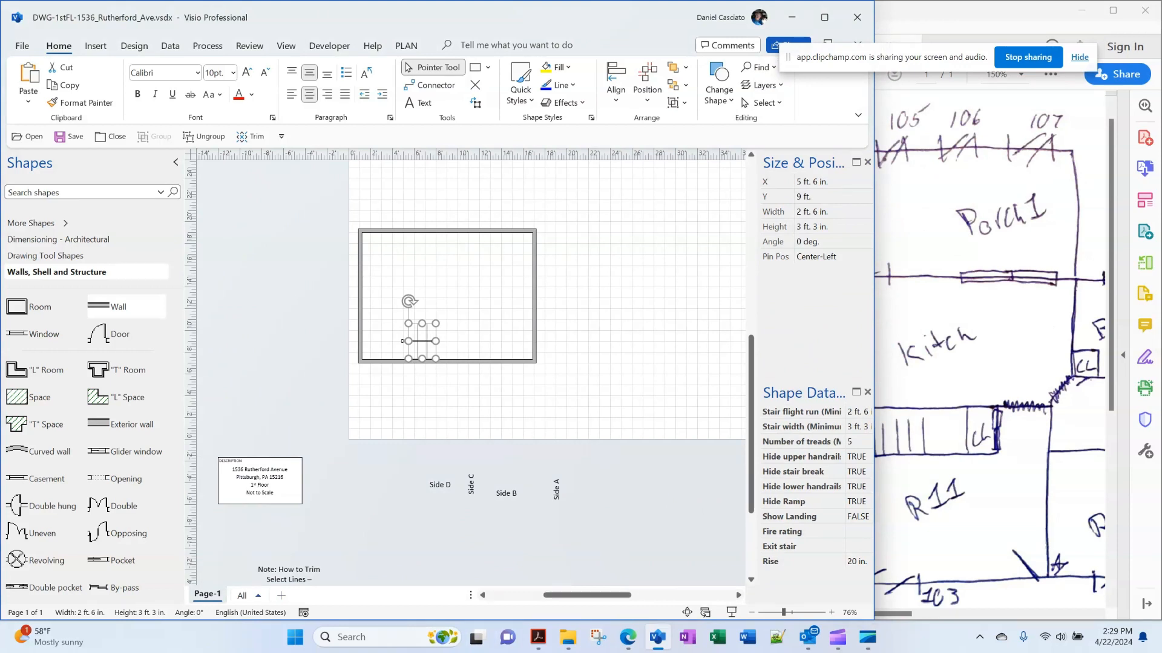
{"action": "left_click_drag", "start_coordinate": [435, 341], "coordinate": [420, 204]}
{"action": "key", "text": "Escape"}
{"action": "left_click_drag", "start_coordinate": [784, 612], "coordinate": [801, 612]}
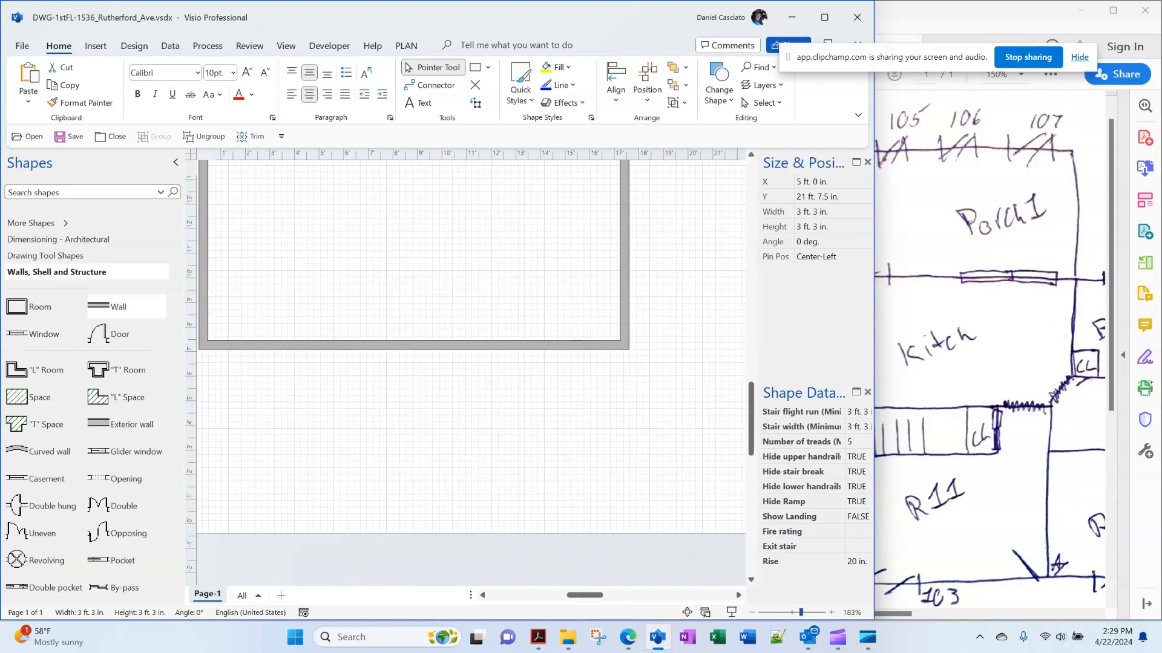
Nudge the DN stair with the arrow keys until its lower edge rests on the room's top wall
{"action": "left_click_drag", "start_coordinate": [751, 424], "coordinate": [751, 368]}
{"action": "left_click_drag", "start_coordinate": [587, 595], "coordinate": [580, 596]}
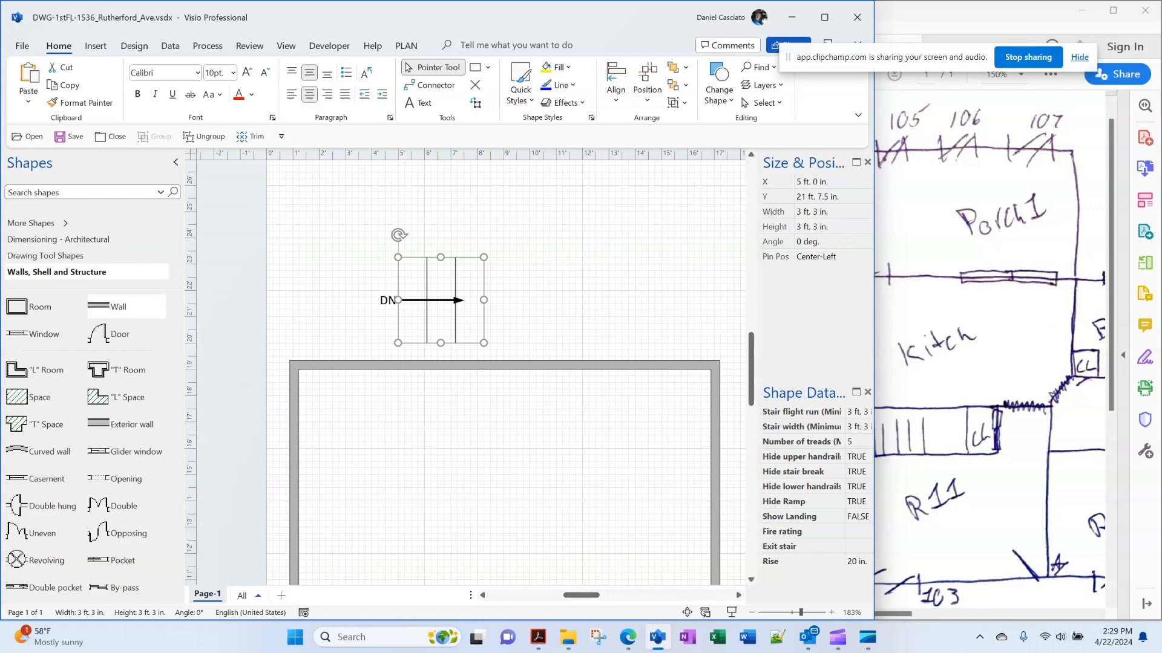
{"action": "key", "text": "Escape"}
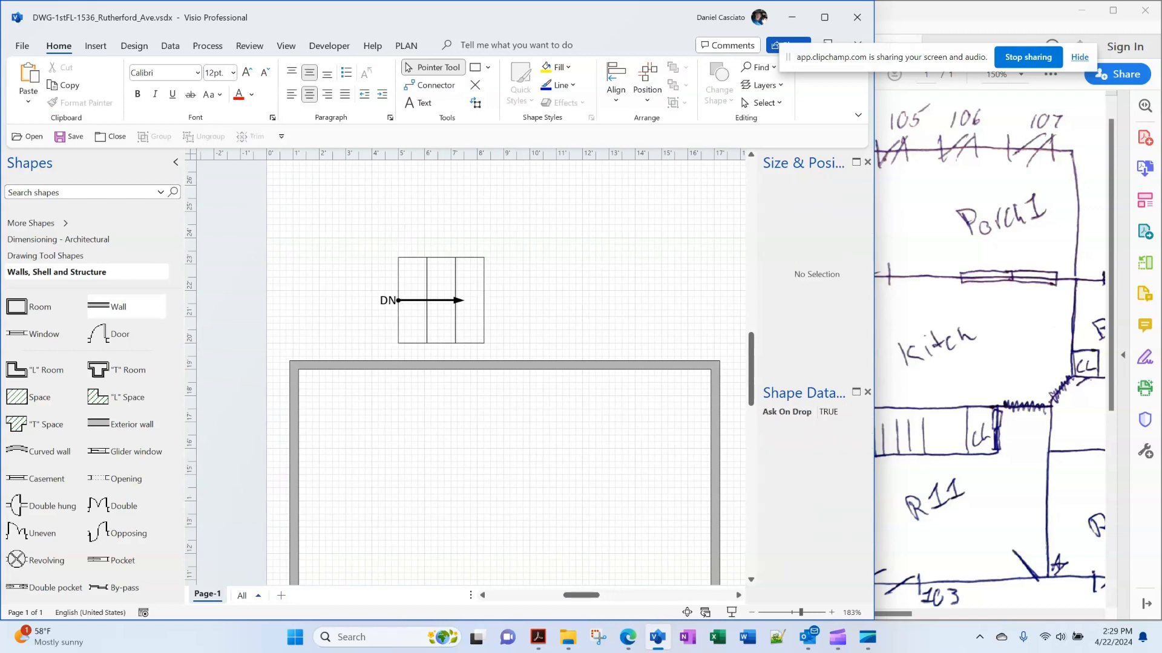
{"action": "left_click", "coordinate": [440, 300]}
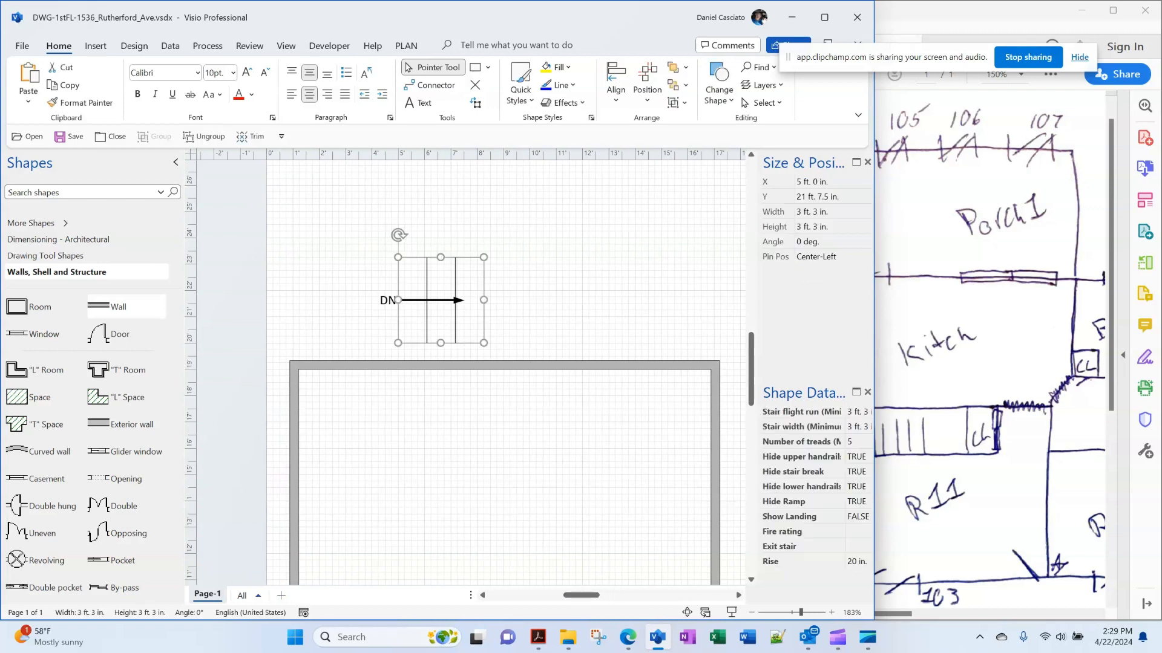
{"action": "key", "text": "Down"}
{"action": "key", "text": "Up"}
{"action": "key", "text": "Down"}
{"action": "key", "text": "Up"}
{"action": "key", "text": "Down"}
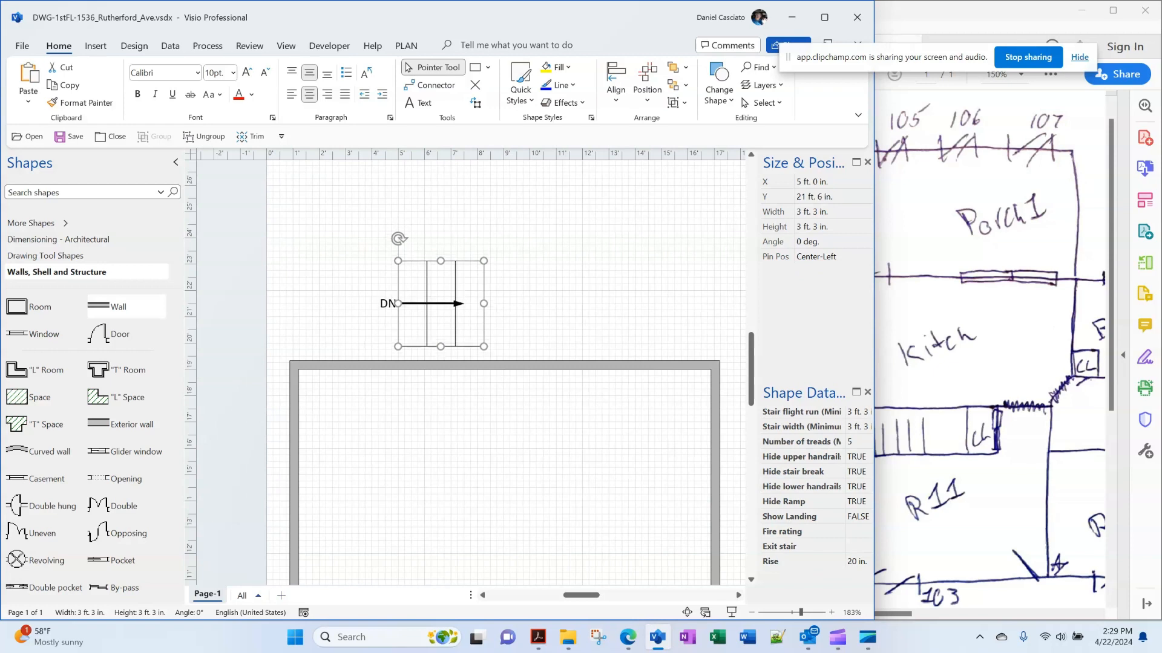
{"action": "key", "text": "Down"}
{"action": "key", "text": "Right"}
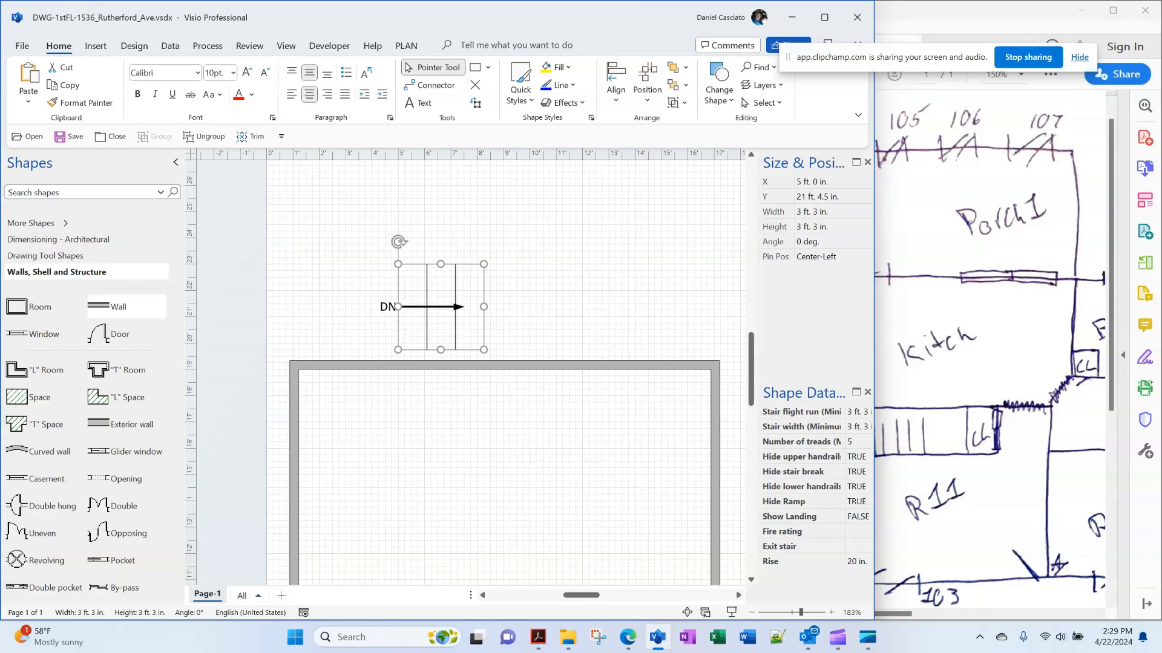
{"action": "key", "text": "Left"}
{"action": "key", "text": "Down"}
{"action": "key", "text": "Down"}
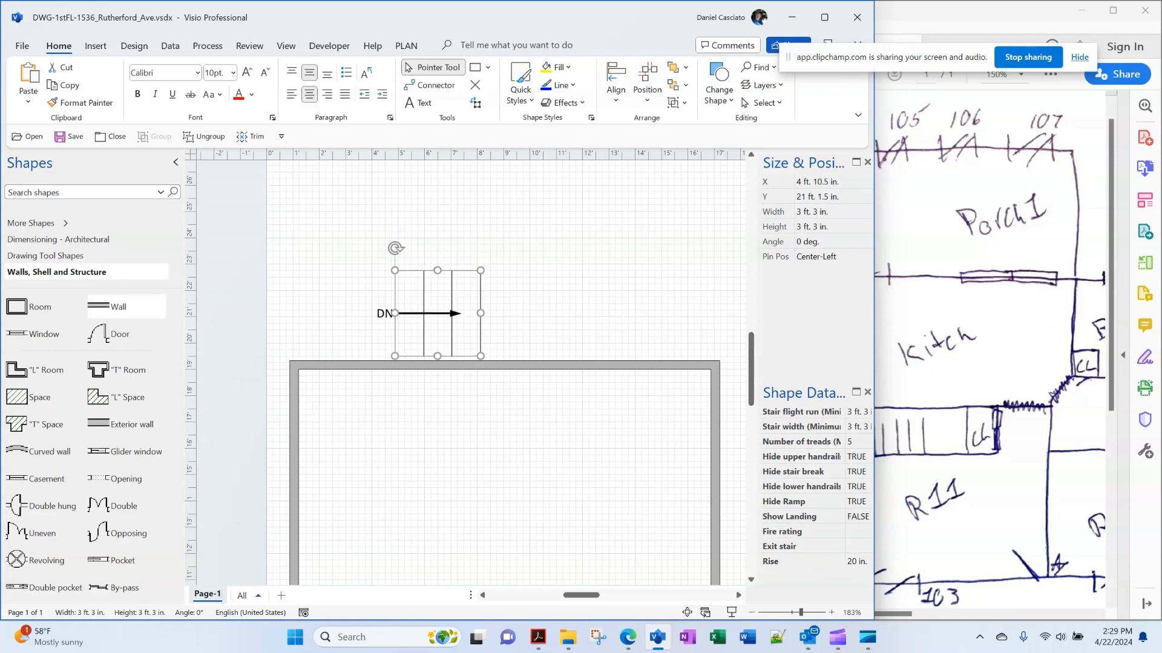
{"action": "key", "text": "Down"}
{"action": "key", "text": "Up"}
{"action": "key", "text": "Down"}
{"action": "key", "text": "Down"}
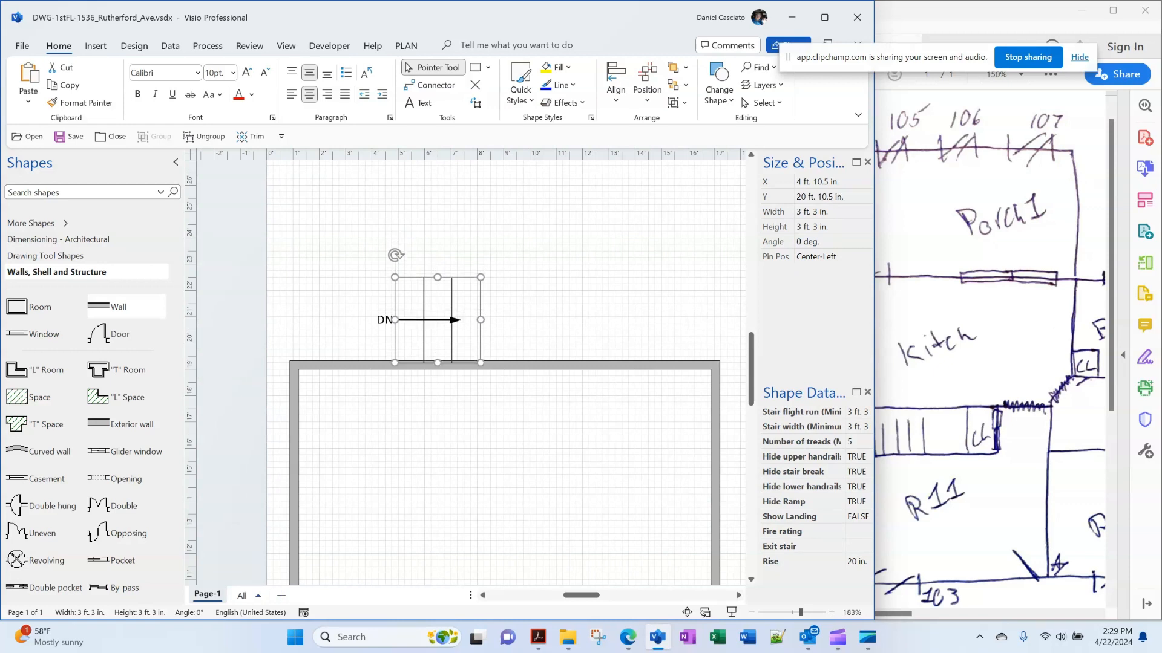
{"action": "key", "text": "Up"}
{"action": "key", "text": "Down"}
{"action": "key", "text": "shift+Up"}
{"action": "key", "text": "shift+Up"}
{"action": "key", "text": "shift+Up"}
{"action": "key", "text": "shift+Up"}
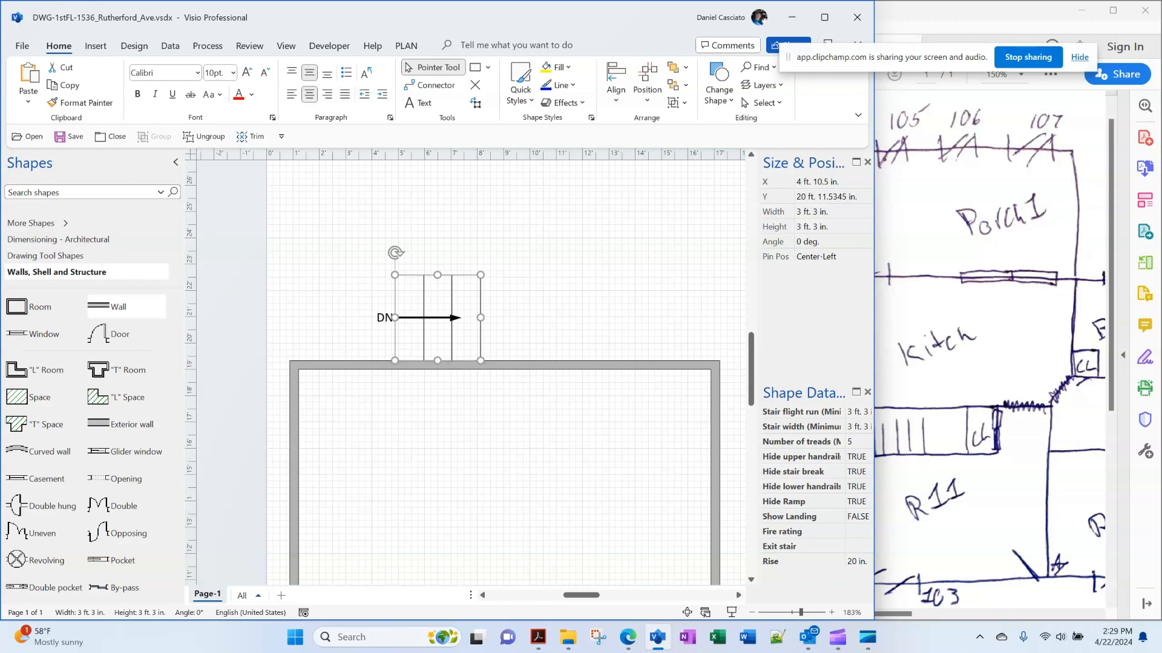
{"action": "key", "text": "shift+Up"}
{"action": "key", "text": "shift+Down"}
{"action": "key", "text": "Escape"}
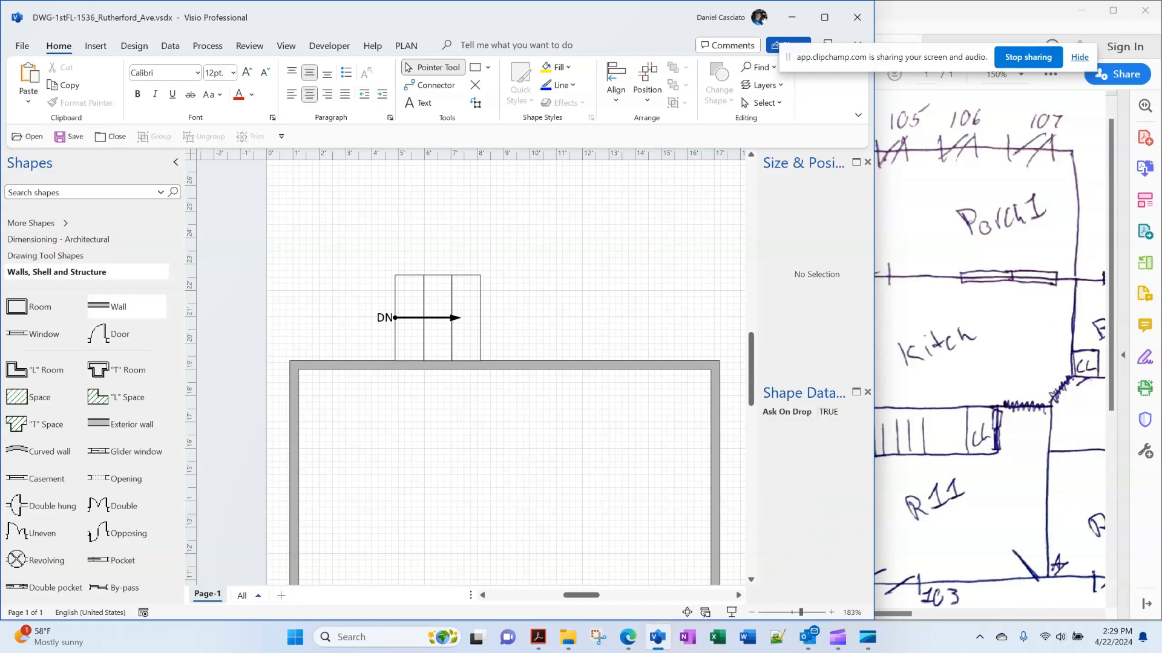
Add a new wall, turn it vertical, and attach it to the room's top-left corner
{"action": "left_click_drag", "start_coordinate": [118, 307], "coordinate": [542, 218]}
{"action": "scroll", "coordinate": [648, 217], "scroll_direction": "up", "scroll_amount": 3}
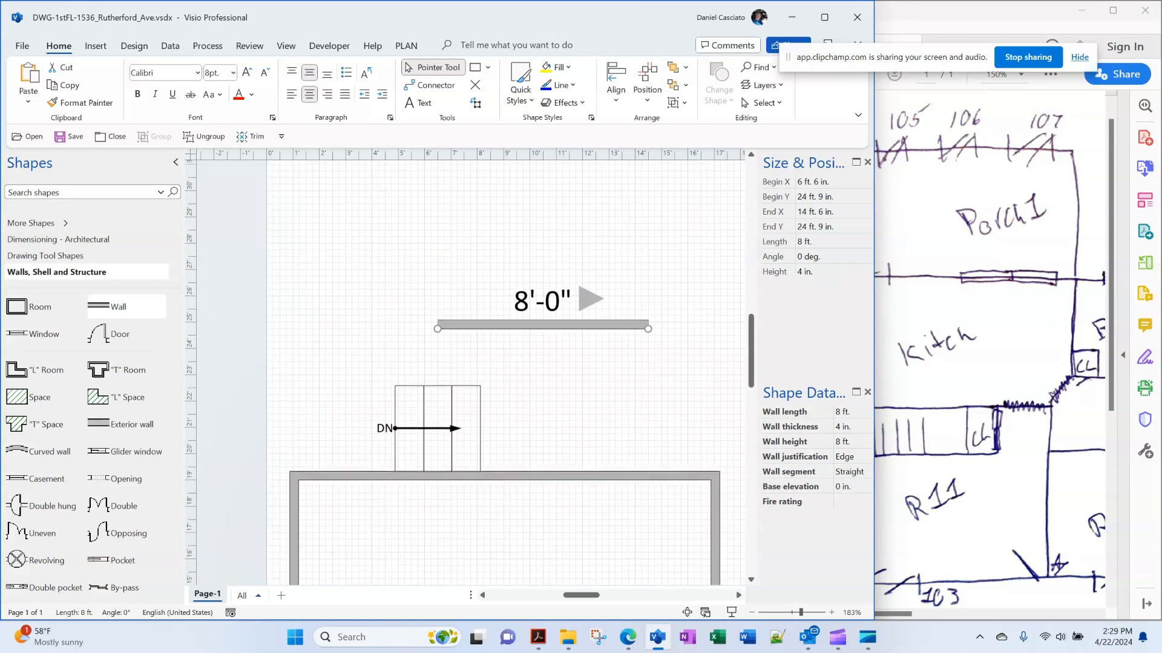
{"action": "left_click_drag", "start_coordinate": [648, 333], "coordinate": [437, 216]}
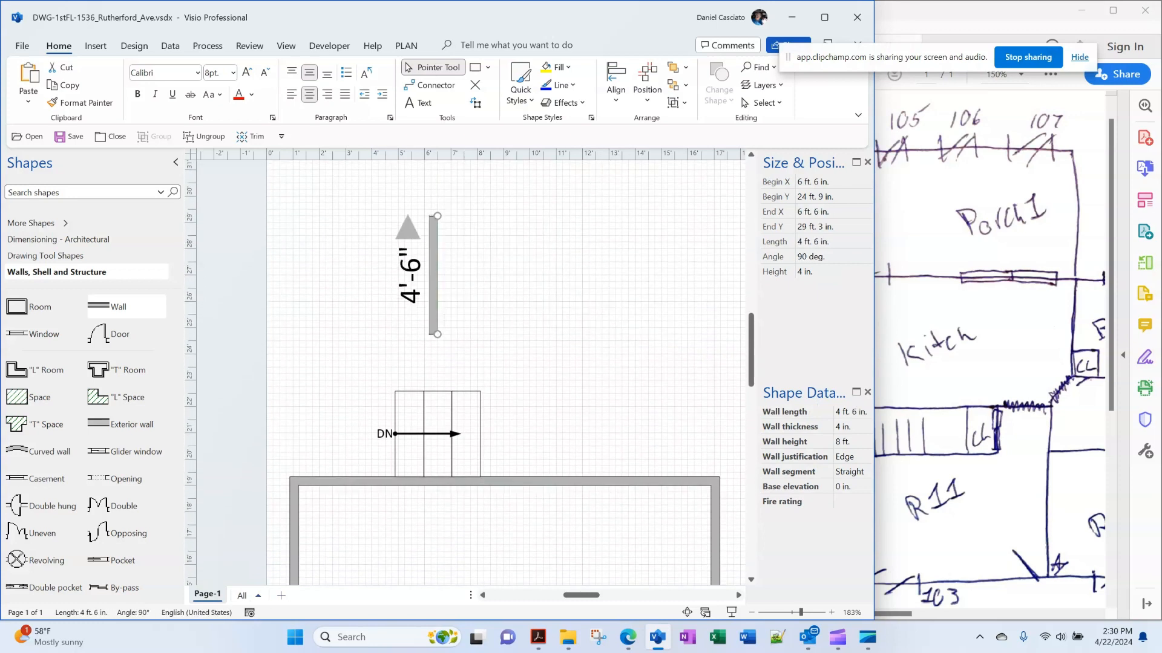
{"action": "left_click_drag", "start_coordinate": [434, 275], "coordinate": [295, 429]}
{"action": "left_click", "coordinate": [339, 481]}
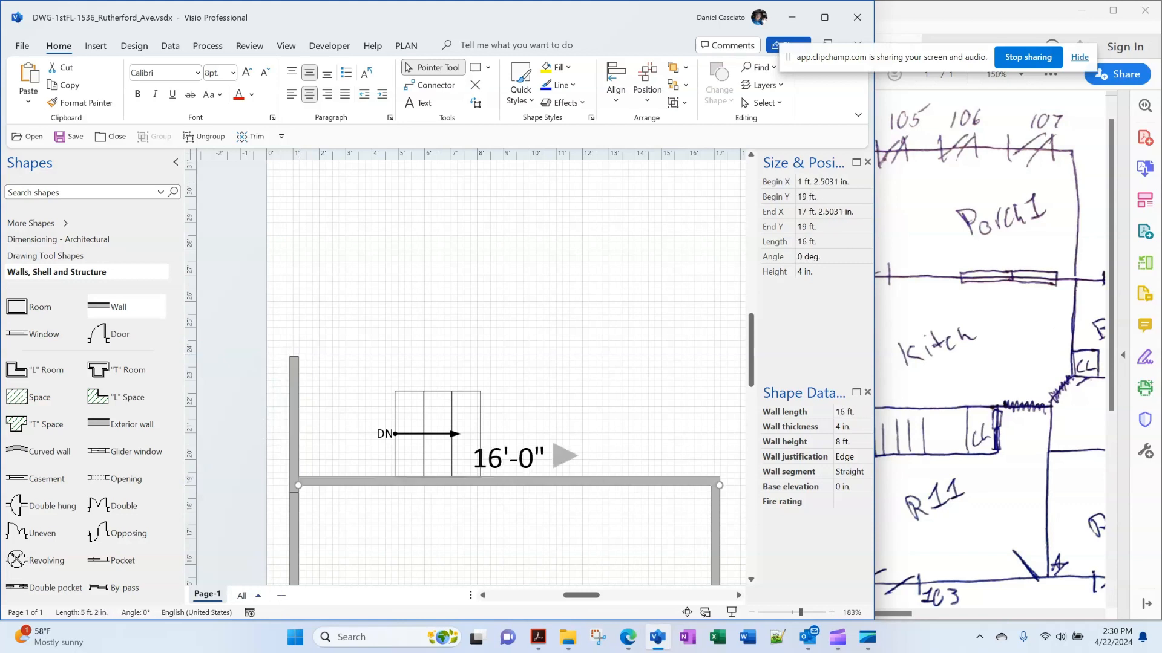
{"action": "left_click", "coordinate": [295, 429]}
{"action": "key", "text": "Up"}
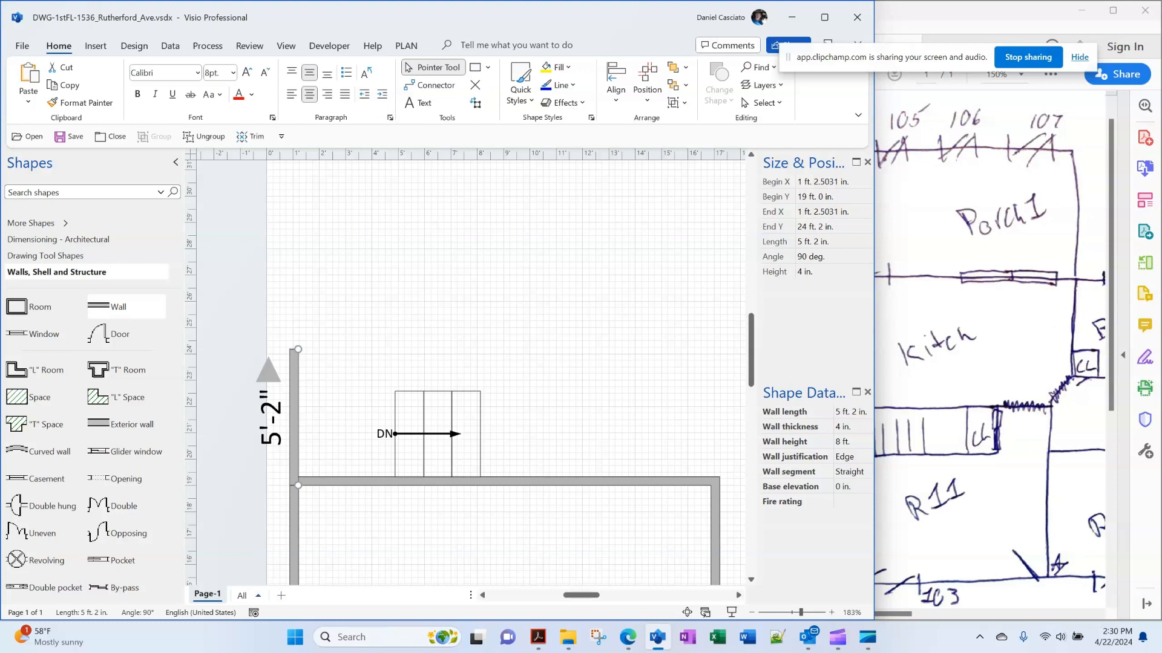
{"action": "key", "text": "Escape"}
{"action": "left_click", "coordinate": [294, 418]}
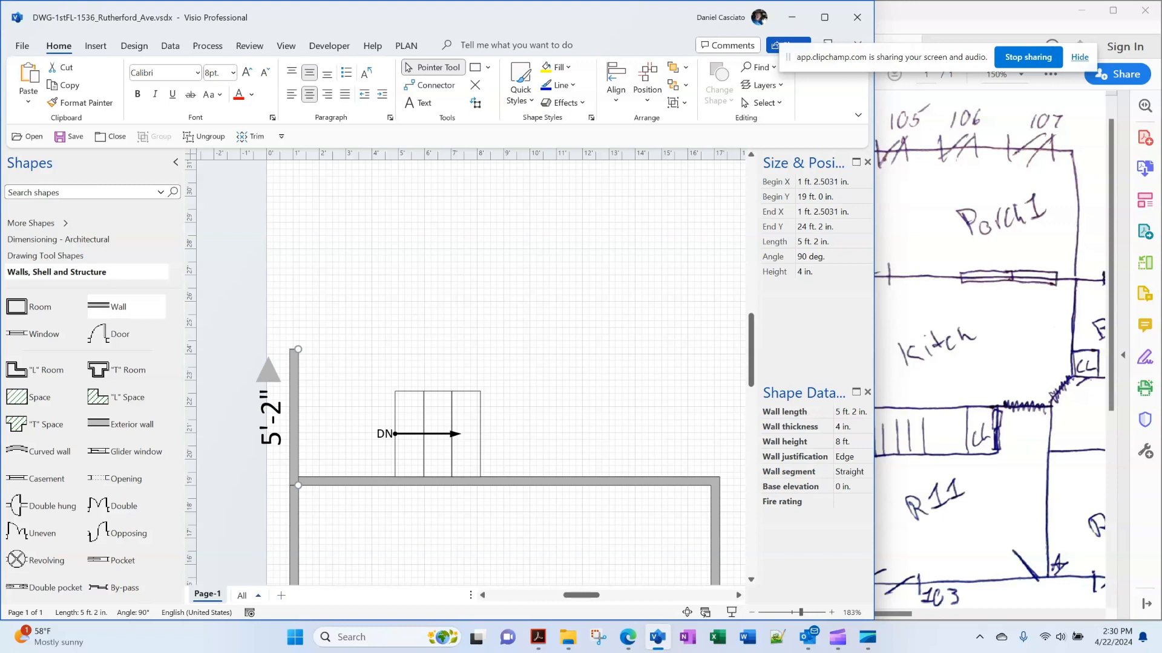
Set the vertical wall's length to 16 ft
{"action": "left_click", "coordinate": [833, 242]}
{"action": "type", "text": "15"}
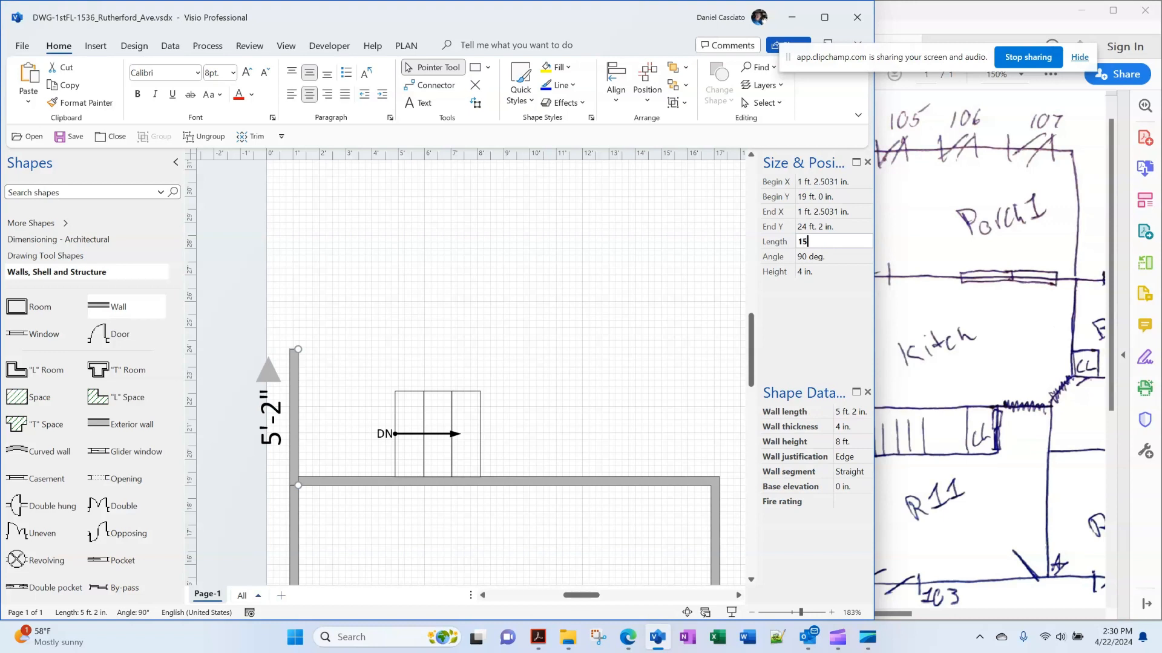
{"action": "key", "text": "BackSpace"}
{"action": "type", "text": "6"}
{"action": "key", "text": "Return"}
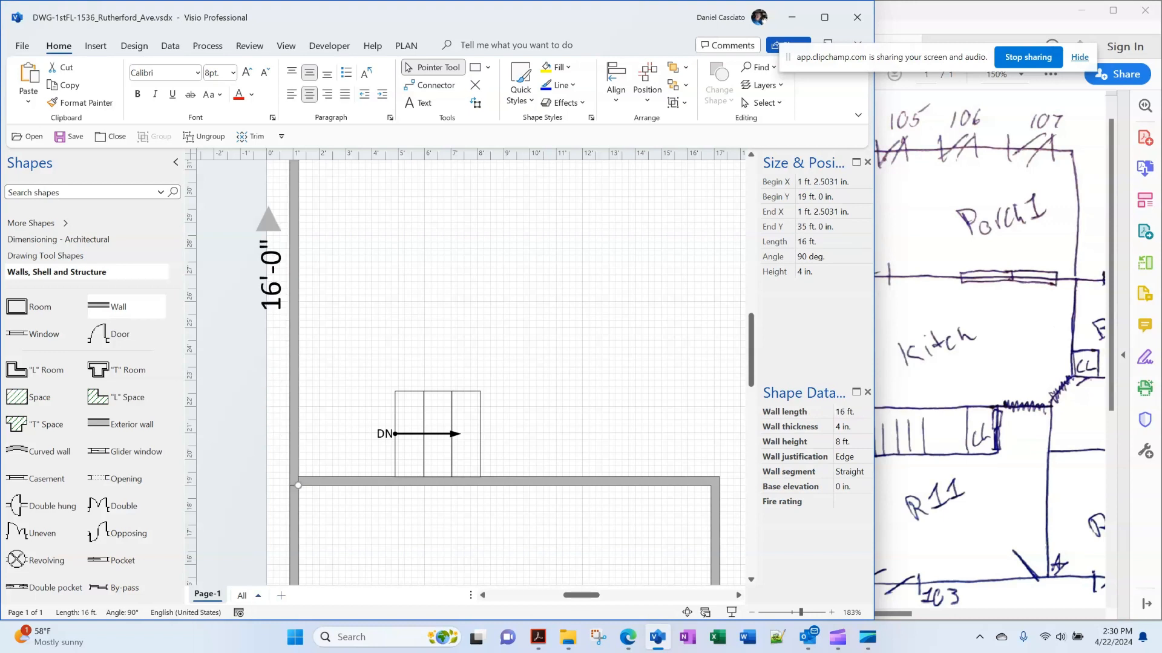
{"action": "key", "text": "Escape"}
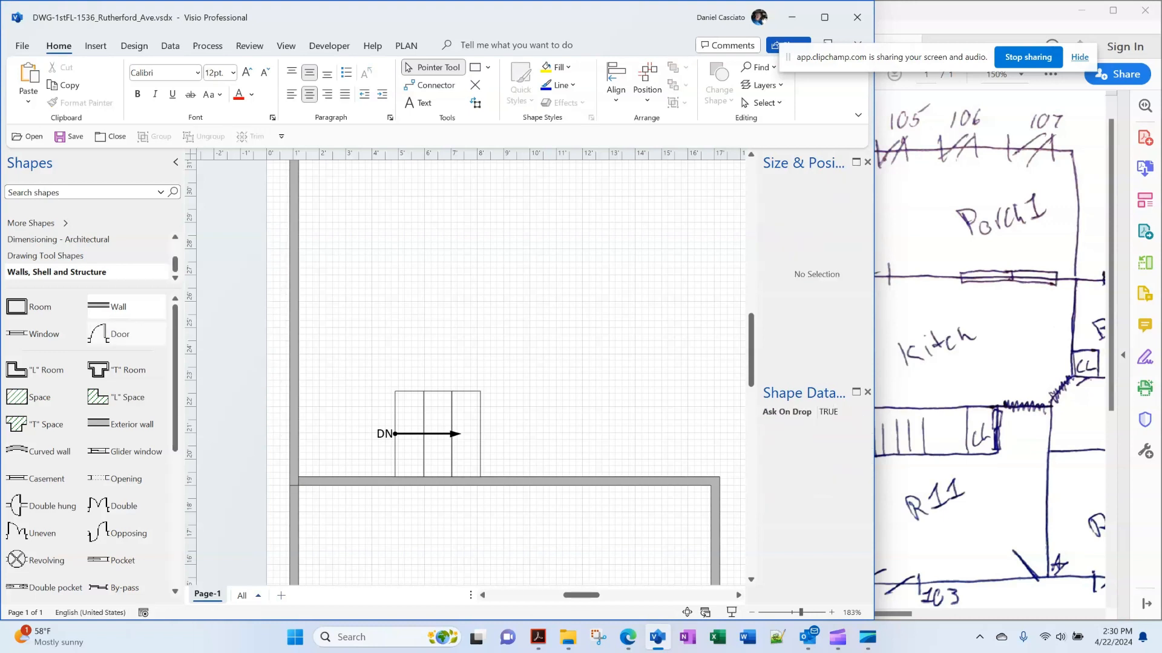
Place an 8 ft wall above the stair and nudge it down onto the stair's top edge
{"action": "left_click_drag", "start_coordinate": [97, 306], "coordinate": [477, 382]}
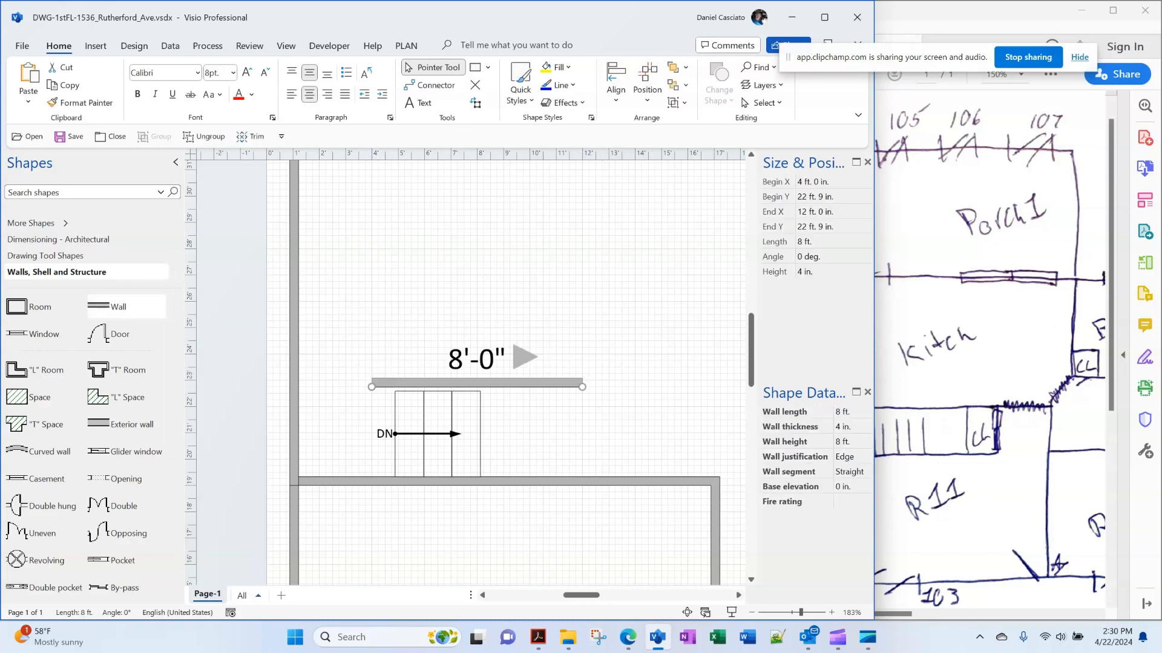
{"action": "key", "text": "Escape"}
{"action": "left_click", "coordinate": [476, 382]}
{"action": "key", "text": "shift+Down"}
{"action": "key", "text": "shift+Down"}
{"action": "key", "text": "shift+Down"}
{"action": "key", "text": "shift+Down"}
{"action": "key", "text": "shift+Down"}
{"action": "key", "text": "shift+Down"}
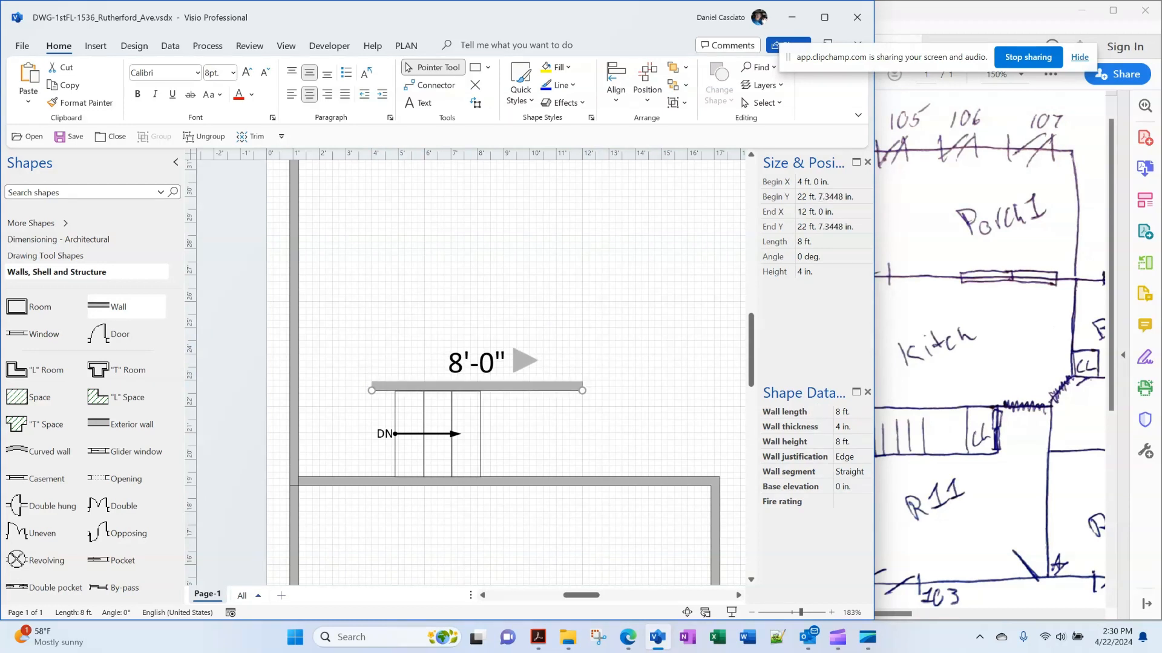
{"action": "key", "text": "shift+Down"}
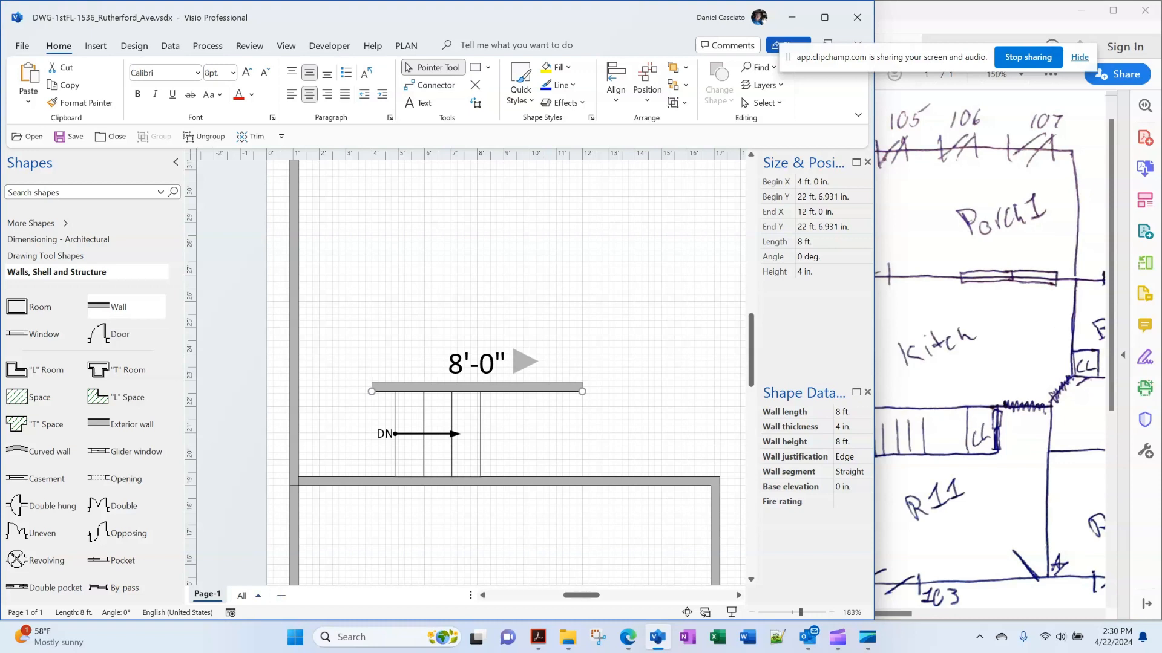
After checking the sketch, add a 3'-3" vertical wall down the stair's left side from the top wall's end
{"action": "left_click", "coordinate": [968, 490]}
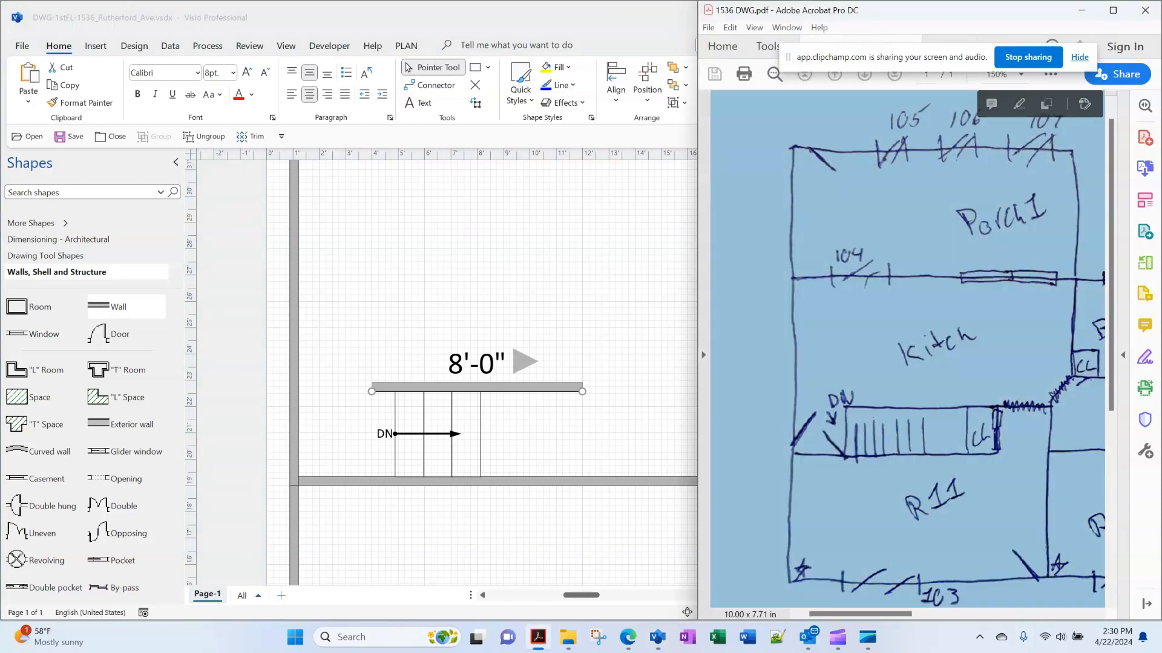
{"action": "left_click", "coordinate": [460, 18]}
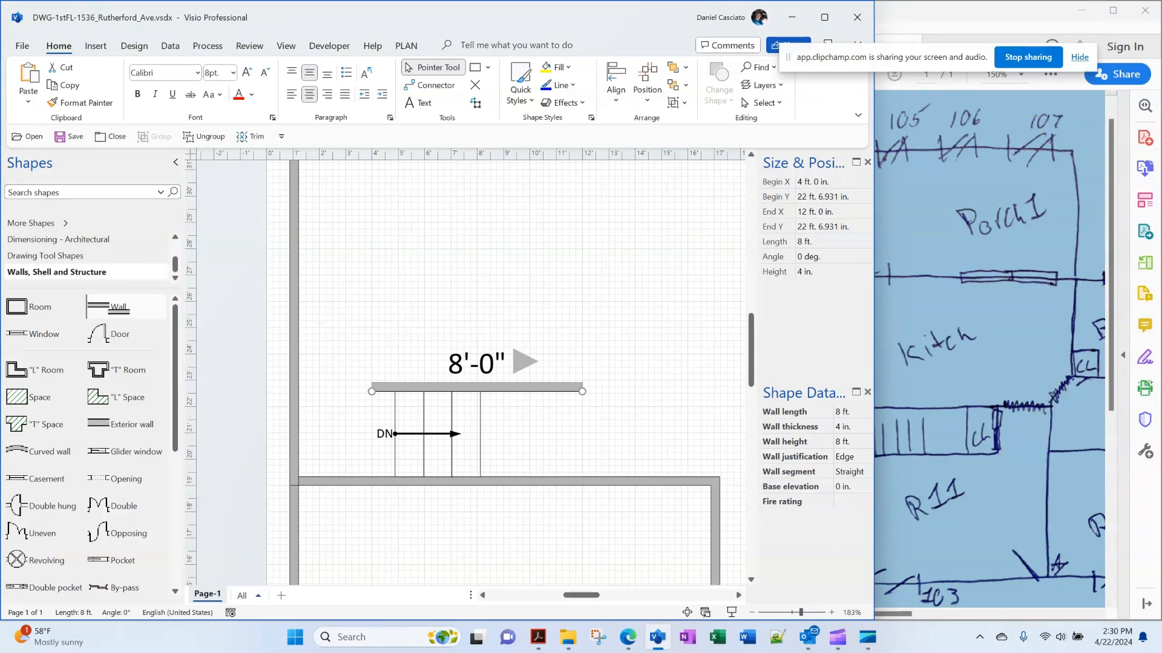
{"action": "left_click_drag", "start_coordinate": [118, 307], "coordinate": [569, 272]}
{"action": "left_click_drag", "start_coordinate": [674, 275], "coordinate": [463, 203]}
{"action": "left_click_drag", "start_coordinate": [433, 274], "coordinate": [373, 478]}
{"action": "key", "text": "Escape"}
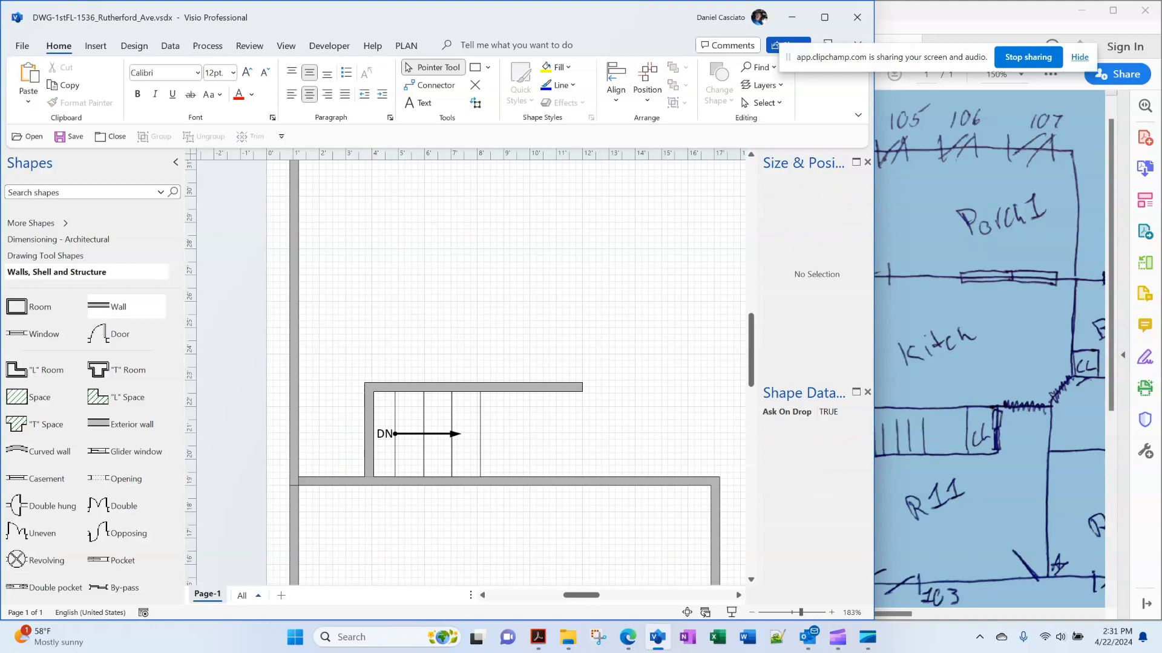
Shift the stair and its left and top walls three nudges right, then bring the sketch PDF forward
{"action": "left_click", "coordinate": [437, 434]}
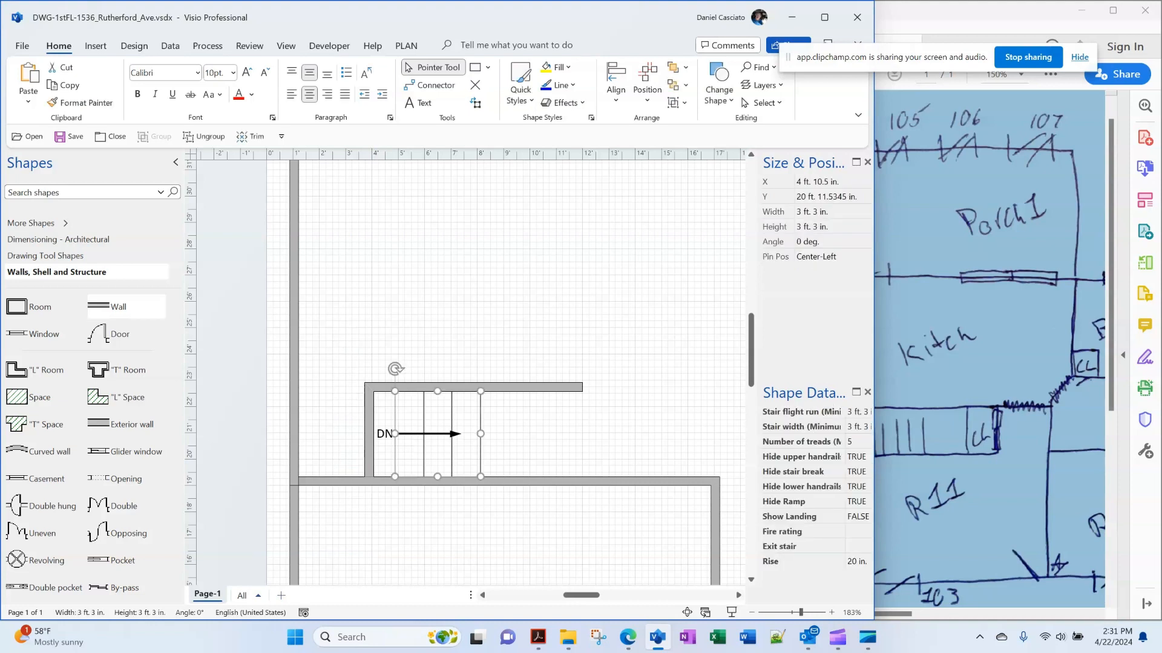
{"action": "left_click", "coordinate": [369, 434], "text": "shift"}
{"action": "left_click", "coordinate": [433, 387], "text": "shift"}
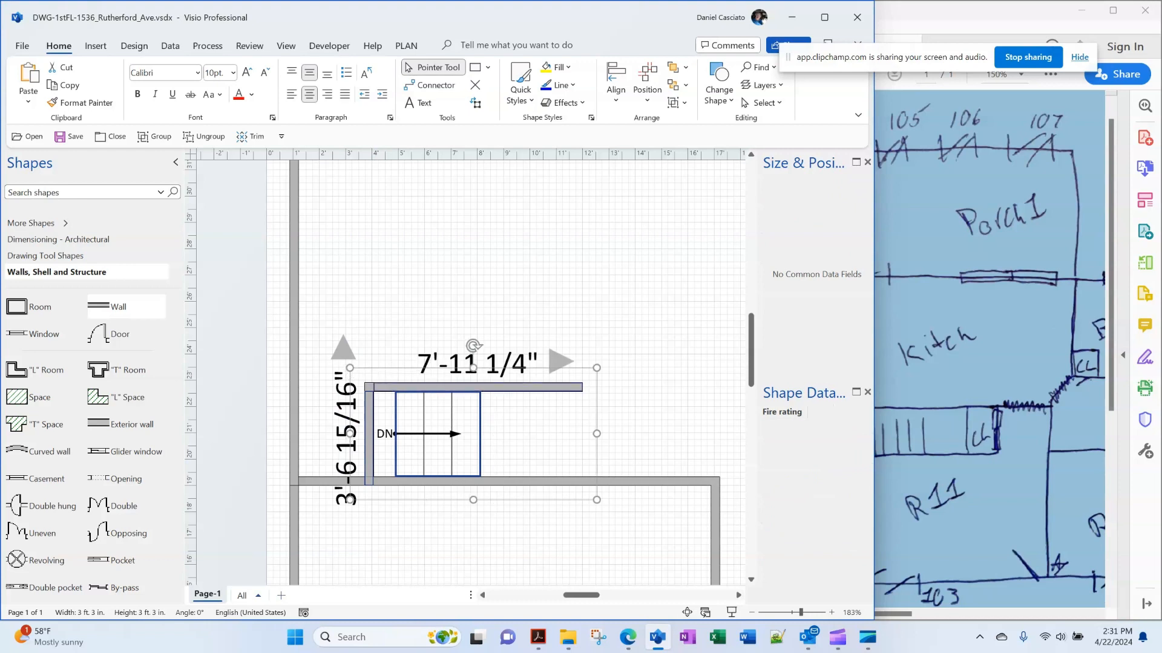
{"action": "key", "text": "Right"}
{"action": "key", "text": "Right"}
{"action": "key", "text": "Right"}
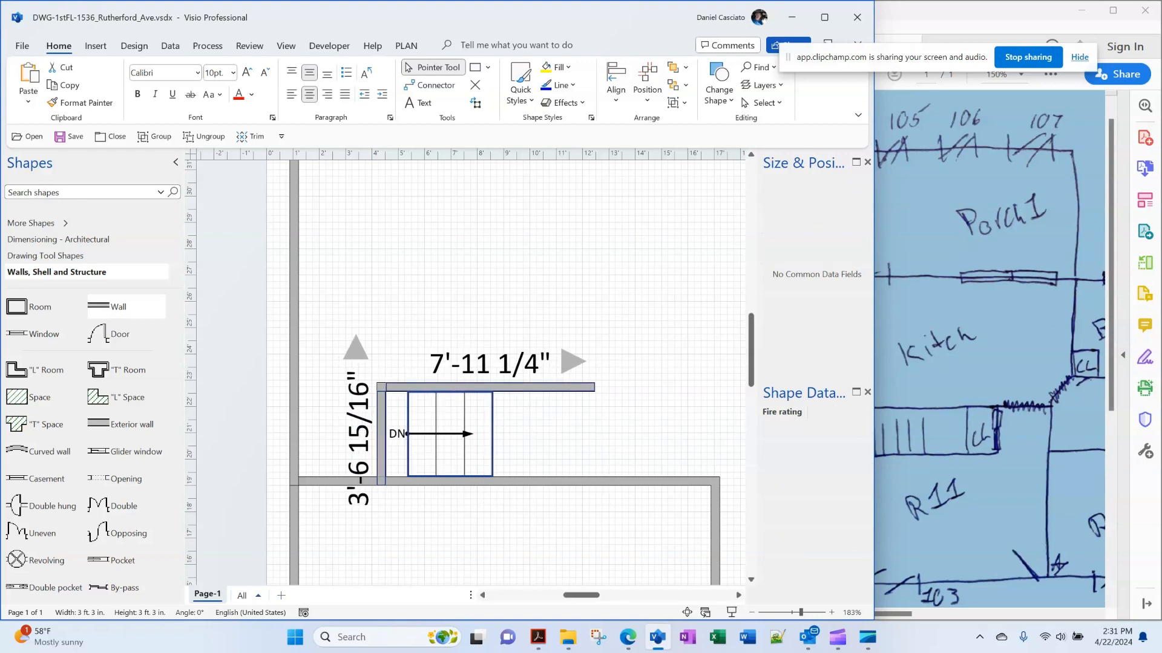
{"action": "key", "text": "Right"}
{"action": "key", "text": "Right"}
{"action": "key", "text": "Right"}
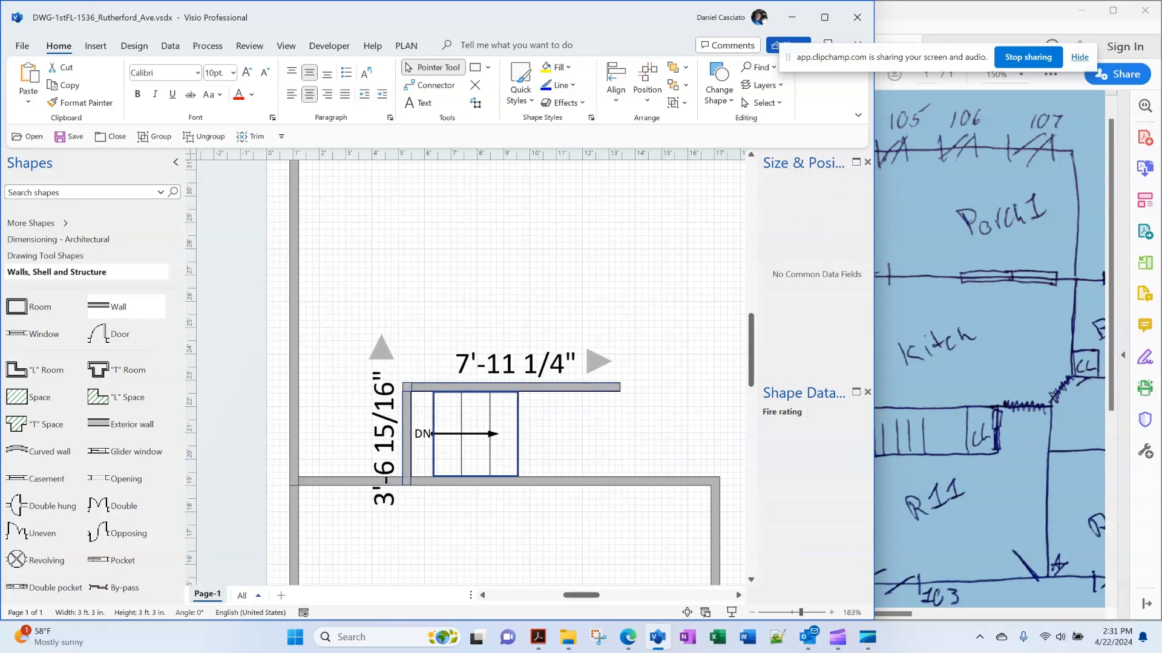
{"action": "key", "text": "Right"}
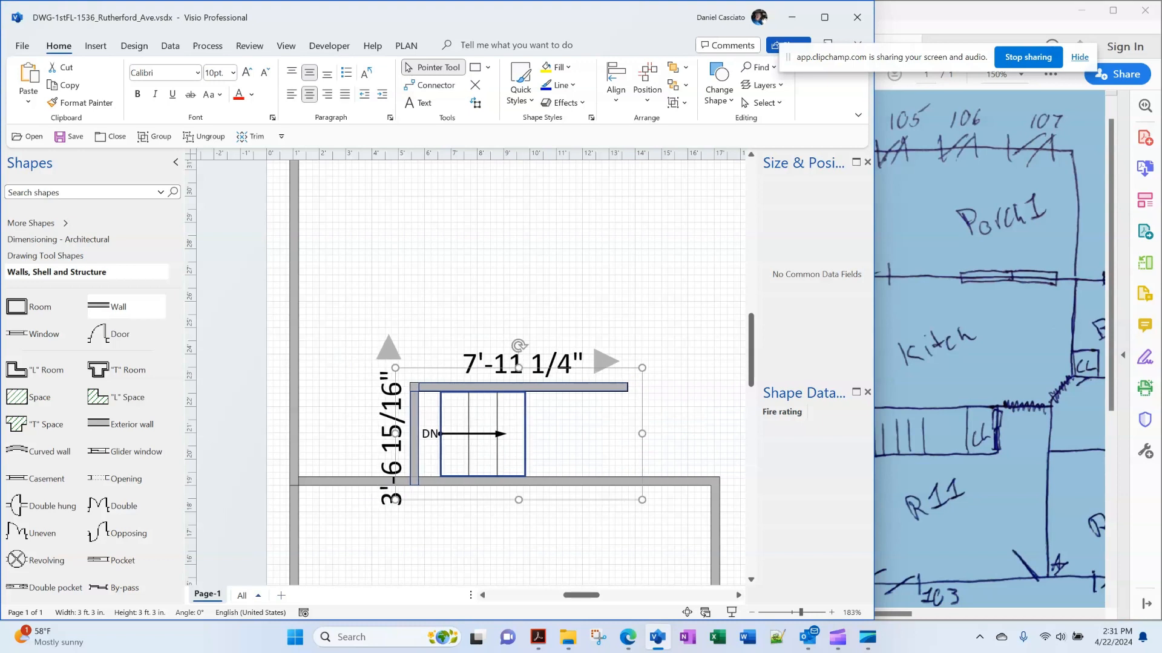
{"action": "key", "text": "Escape"}
{"action": "key", "text": "alt+Tab"}
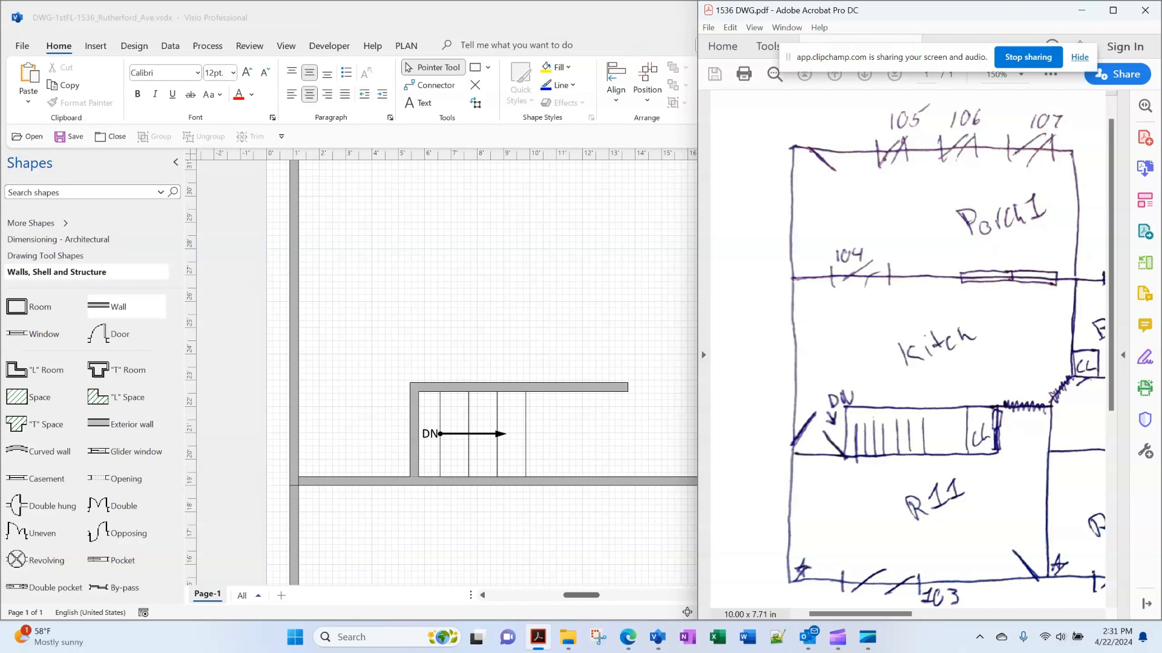
Place a 2'-6" door in the stair enclosure's left wall and nudge it down one grid step
{"action": "left_click_drag", "start_coordinate": [103, 334], "coordinate": [387, 426]}
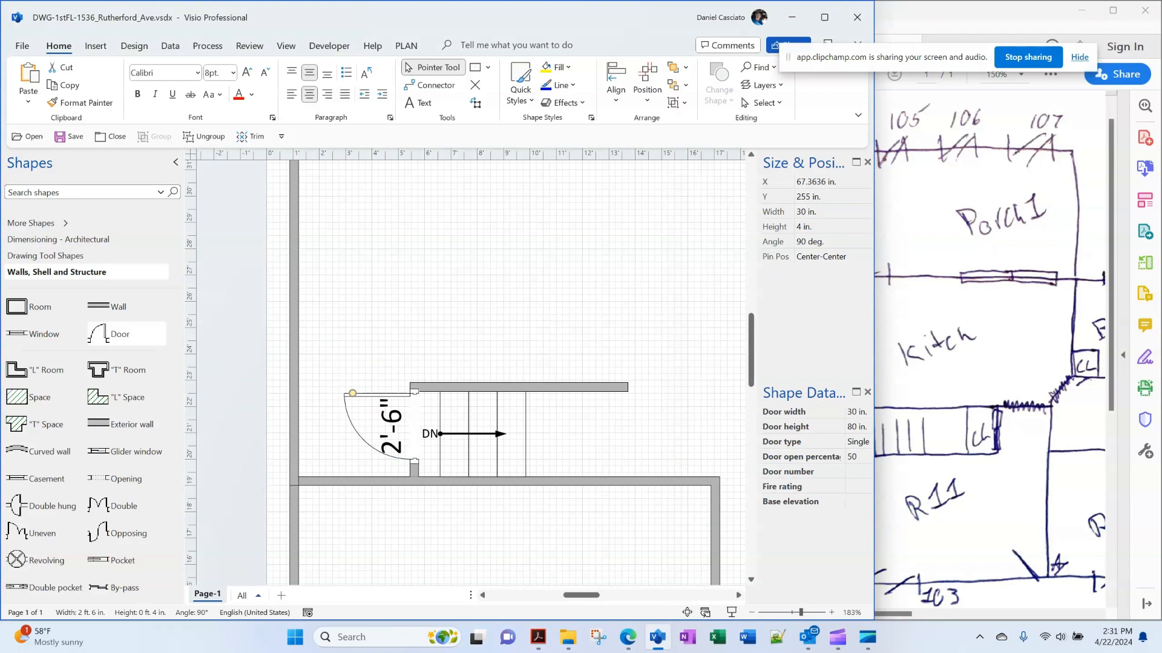
{"action": "left_click", "coordinate": [414, 471]}
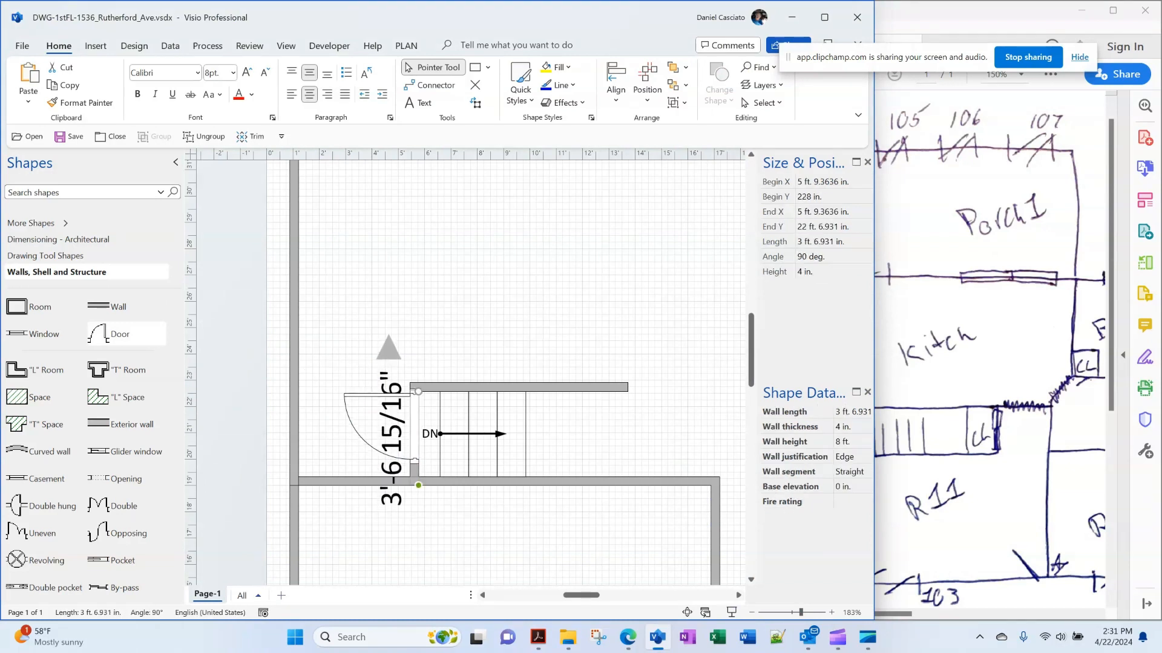
{"action": "left_click", "coordinate": [414, 427]}
{"action": "key", "text": "Down"}
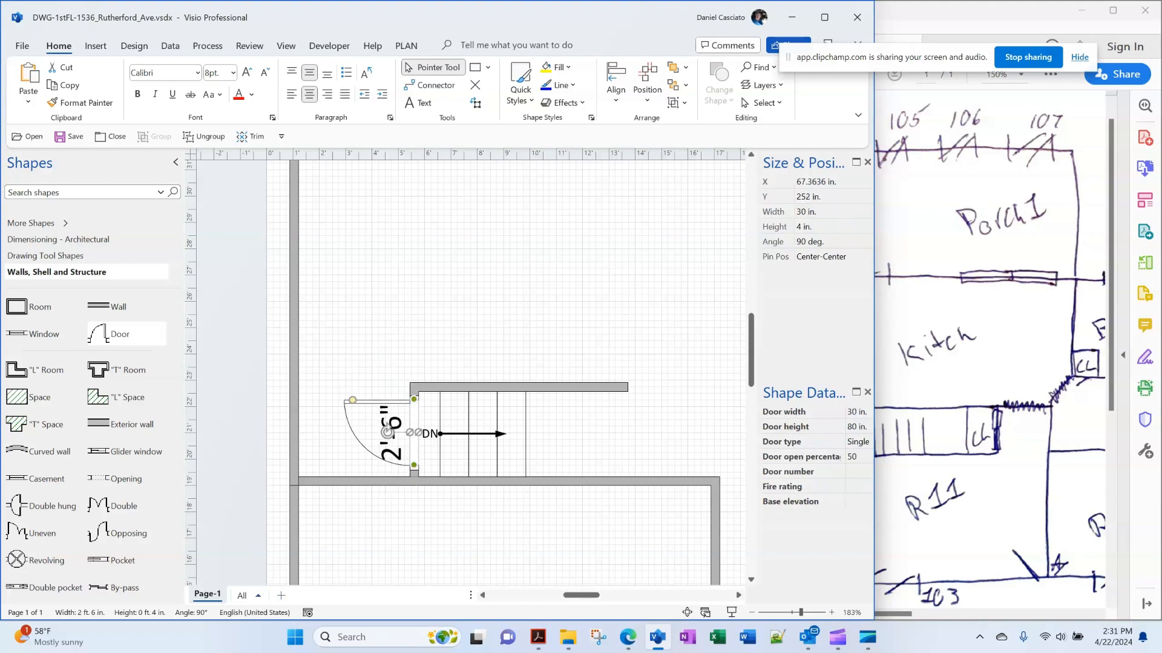
{"action": "left_click", "coordinate": [980, 363]}
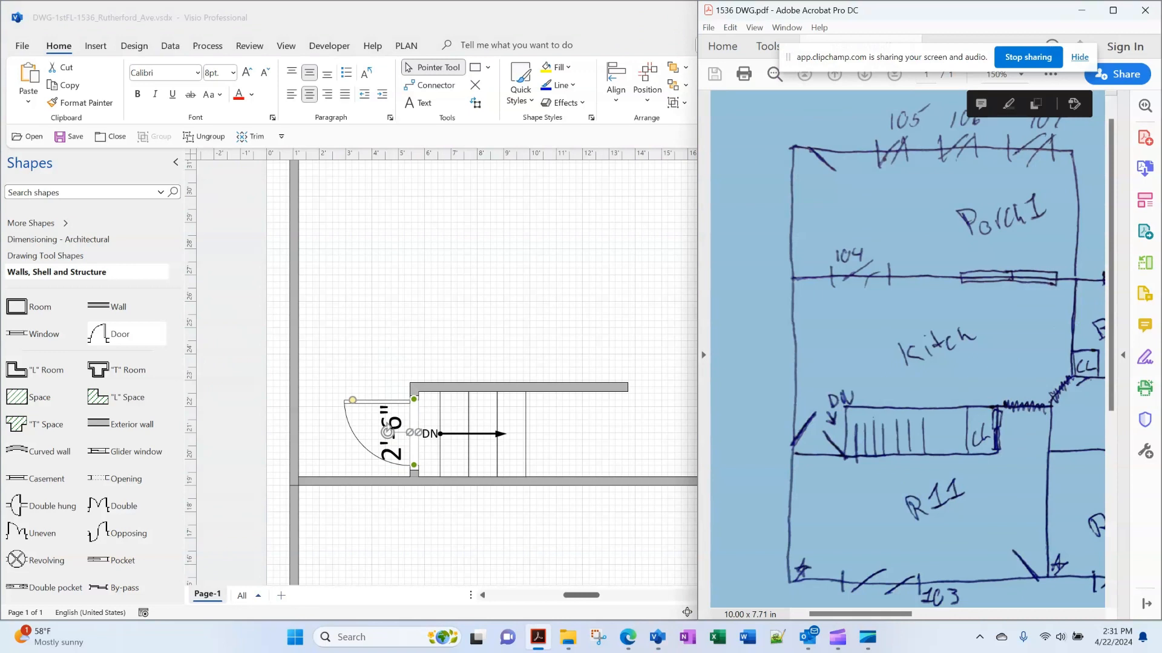
{"action": "key", "text": "alt+Tab"}
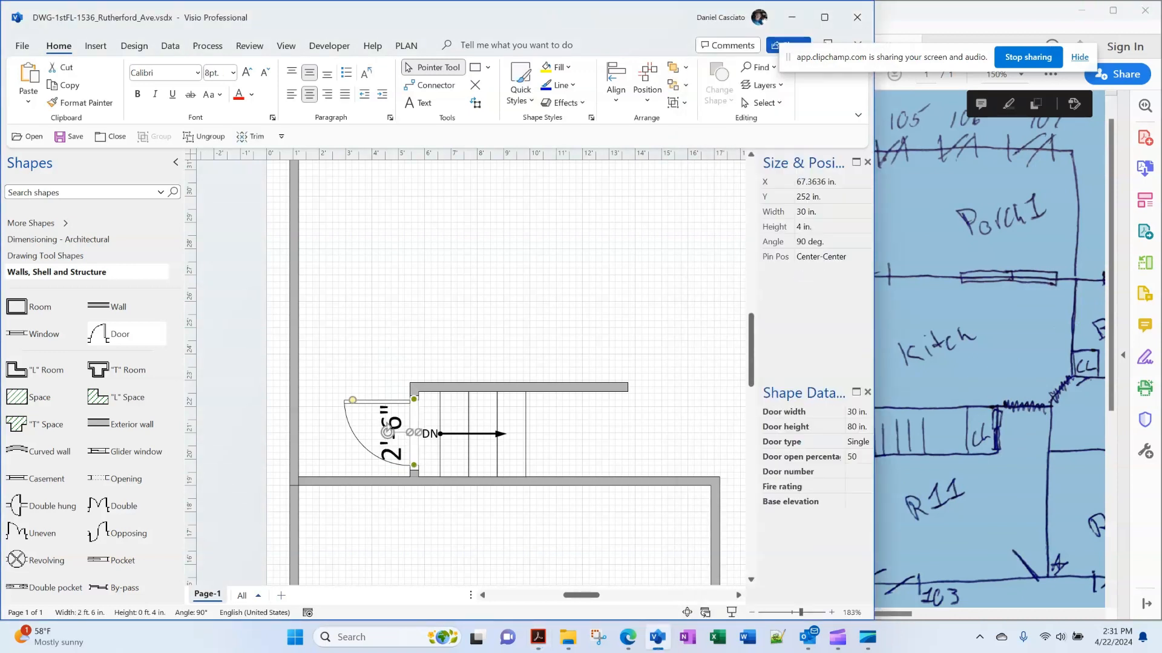
Reverse the door's left/right swing and set it to 25% open
{"action": "right_click", "coordinate": [384, 407]}
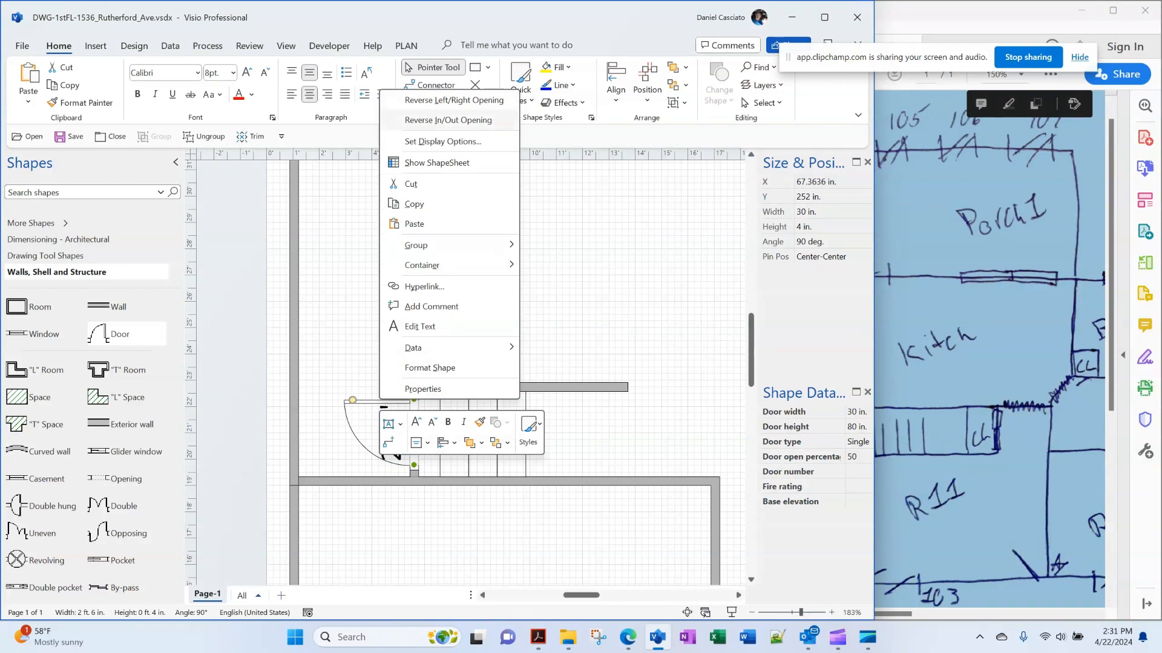
{"action": "left_click", "coordinate": [423, 100]}
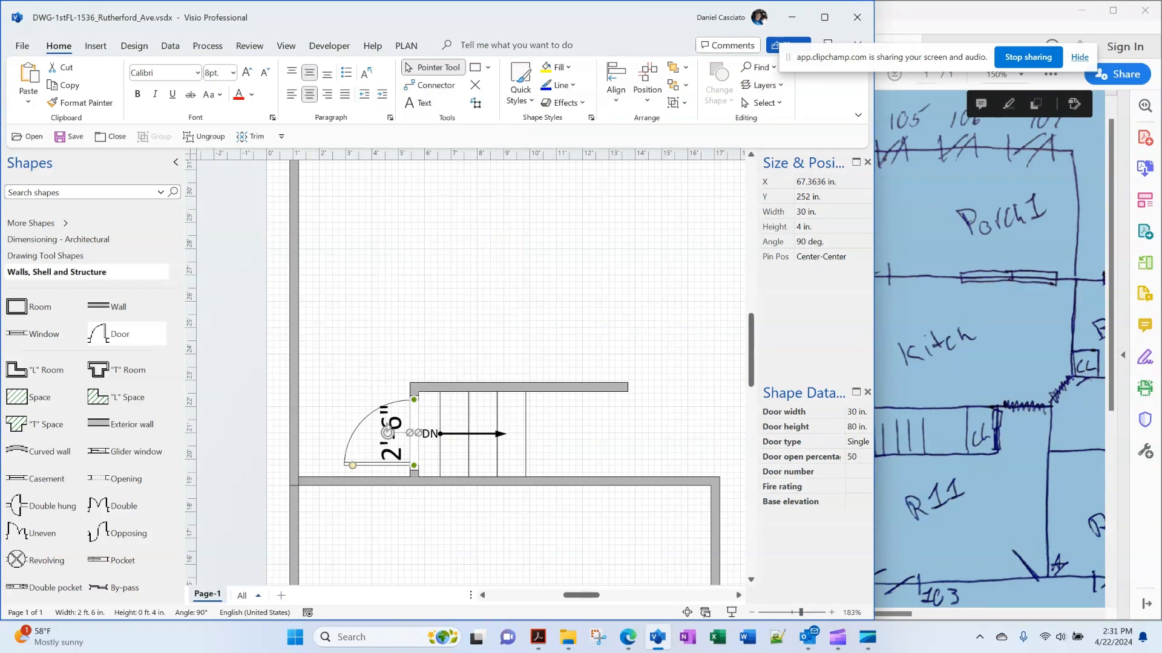
{"action": "key", "text": "Escape"}
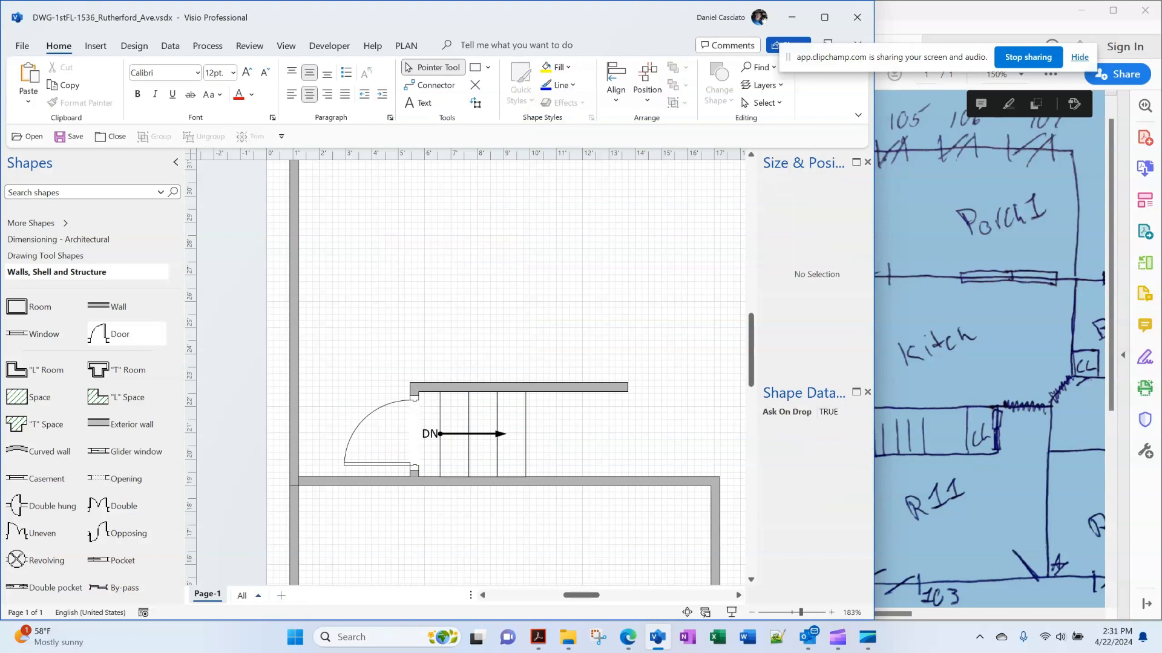
{"action": "left_click", "coordinate": [414, 434]}
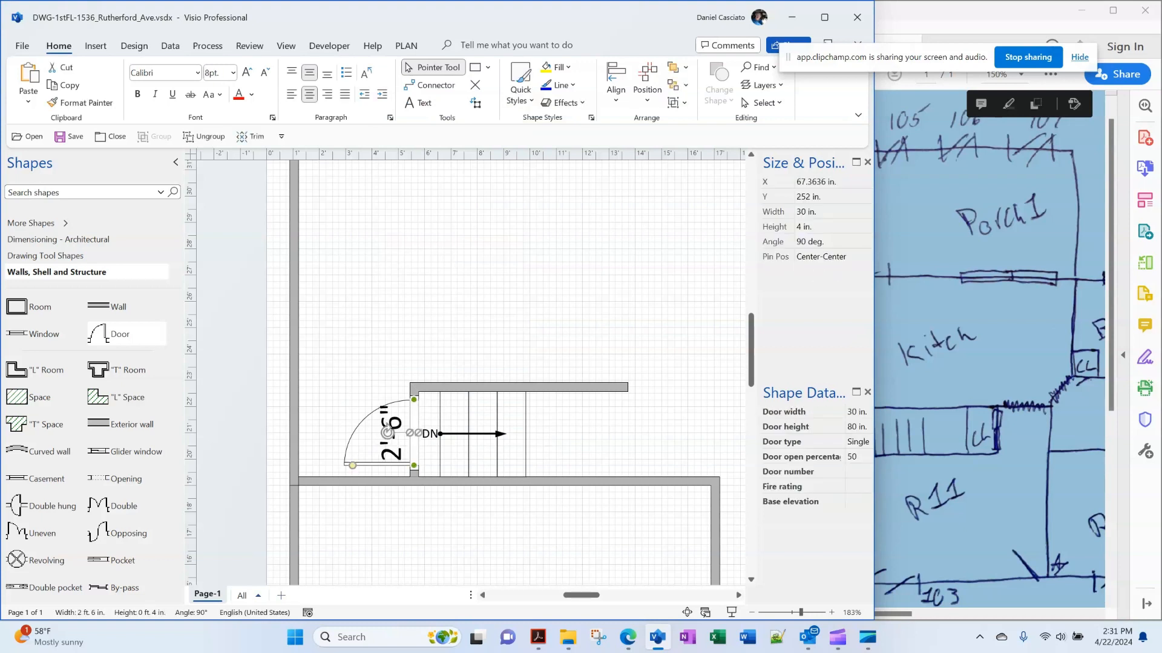
{"action": "left_click", "coordinate": [856, 457]}
{"action": "type", "text": "25"}
{"action": "key", "text": "Return"}
{"action": "left_click", "coordinate": [357, 339]}
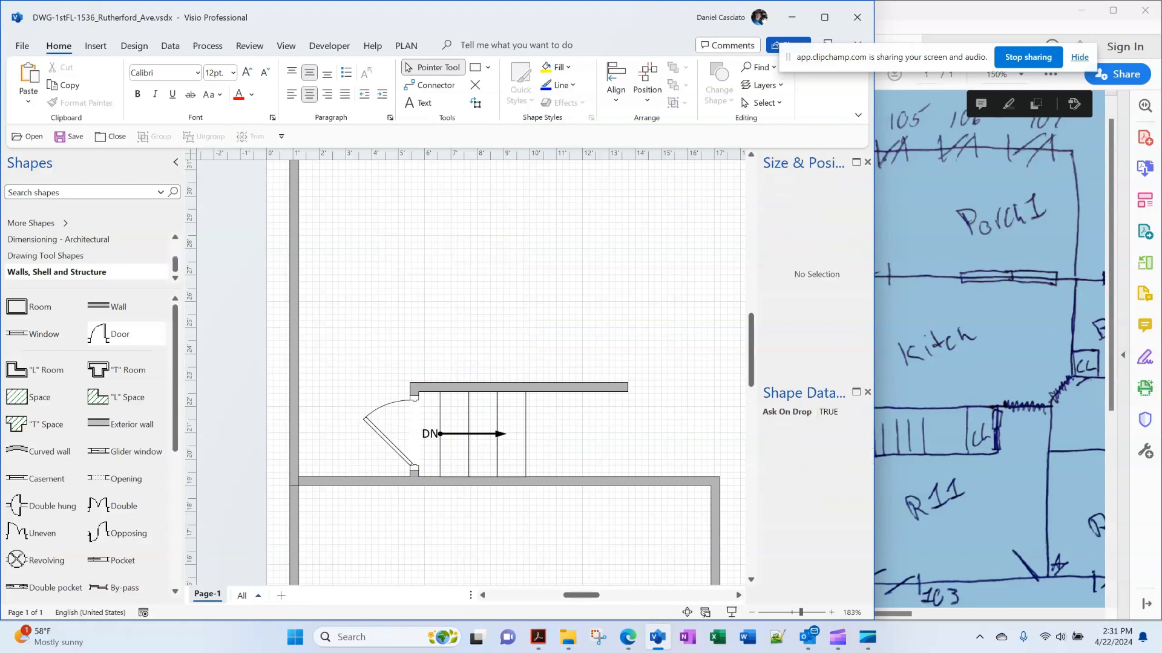
Add a second door in the left wall with reversed left/right and in/out opening, facing the stair
{"action": "left_click_drag", "start_coordinate": [112, 334], "coordinate": [267, 432]}
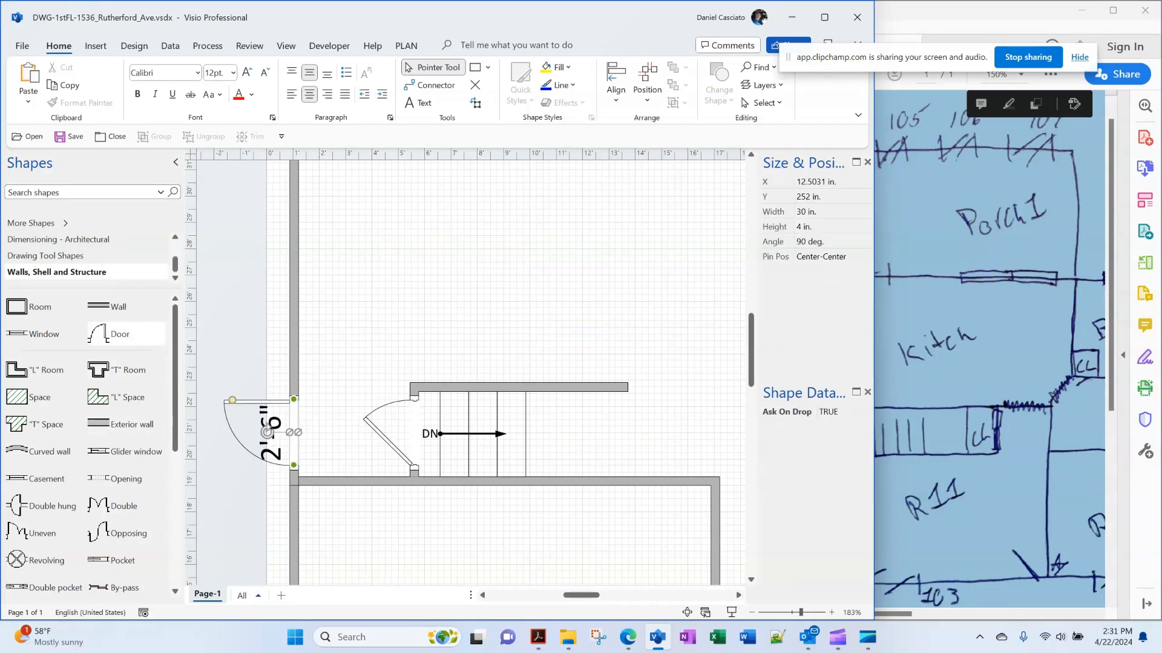
{"action": "right_click", "coordinate": [294, 432]}
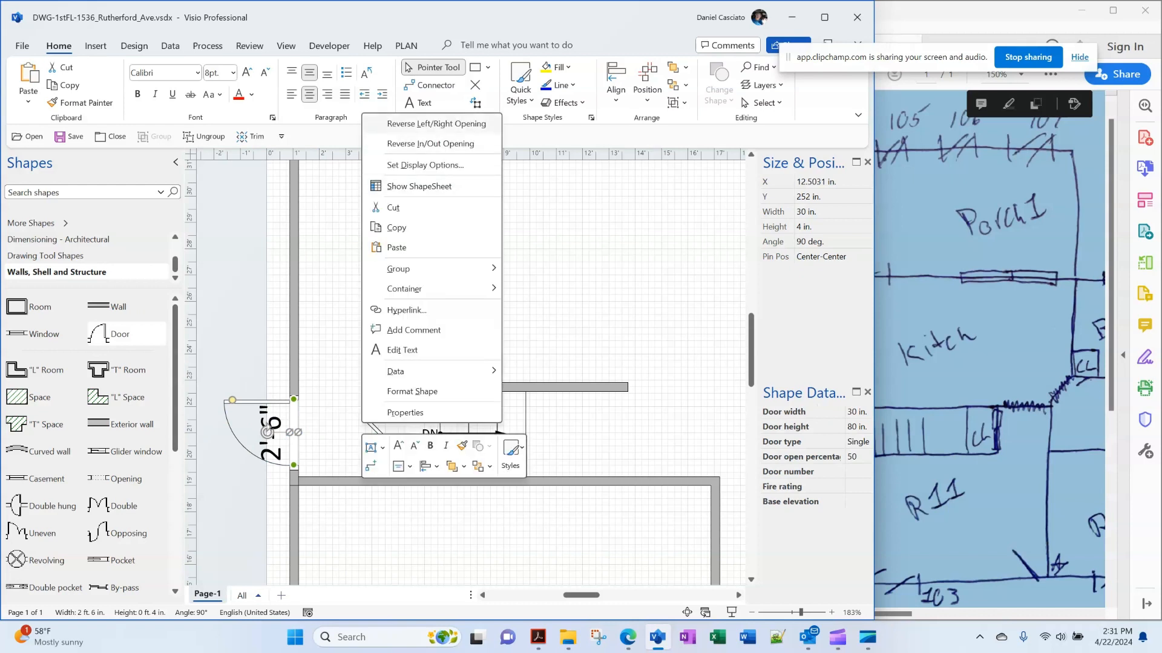
{"action": "left_click", "coordinate": [426, 123]}
{"action": "right_click", "coordinate": [294, 432]}
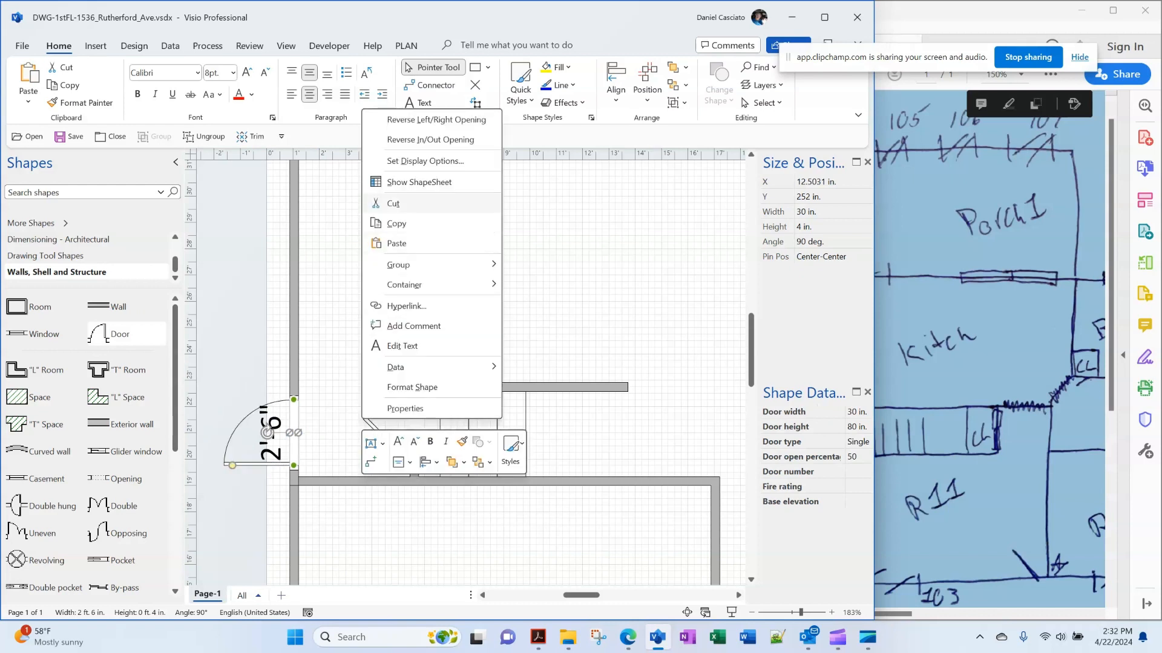
{"action": "left_click", "coordinate": [428, 140]}
Set the left-wall door to 25% open, then bring the sketch PDF forward
{"action": "key", "text": "alt+Tab"}
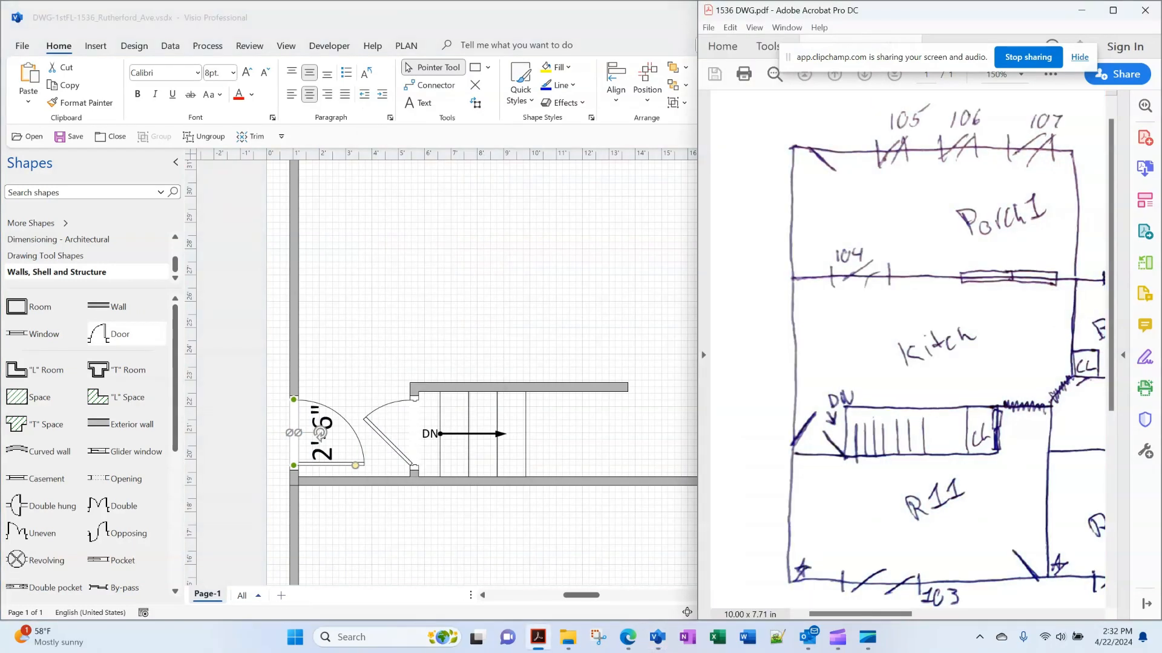
{"action": "key", "text": "alt+Tab"}
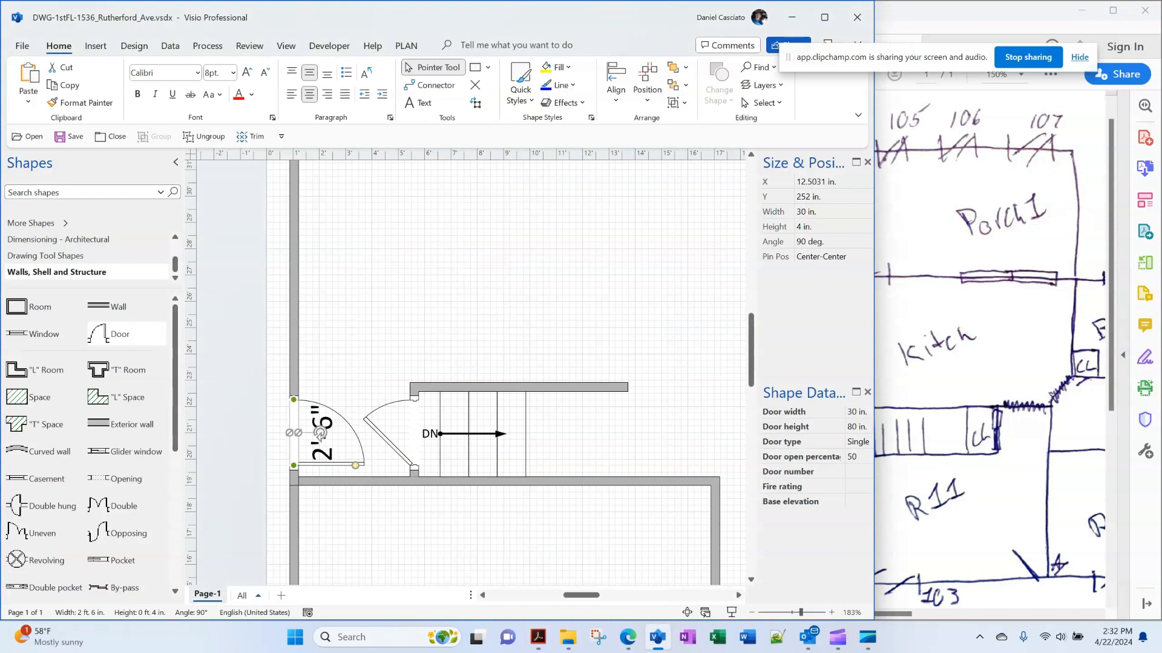
{"action": "key", "text": "Escape"}
{"action": "left_click", "coordinate": [321, 434]}
{"action": "left_click", "coordinate": [858, 457]}
{"action": "type", "text": "25"}
{"action": "key", "text": "Return"}
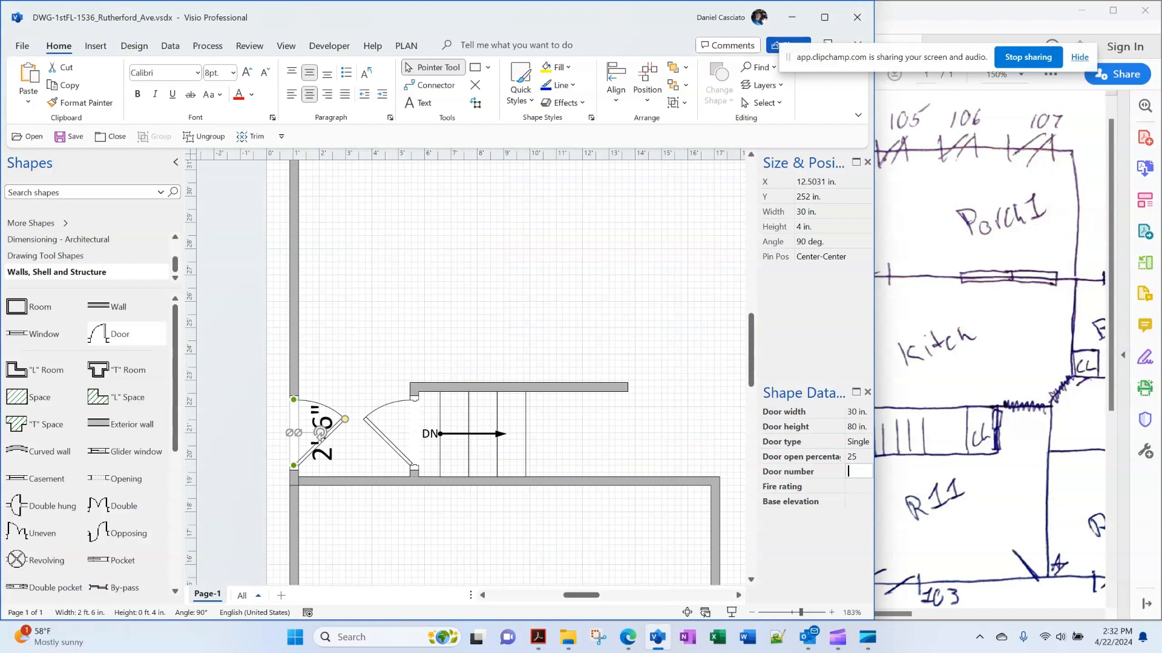
{"action": "key", "text": "Escape"}
{"action": "left_click", "coordinate": [975, 303]}
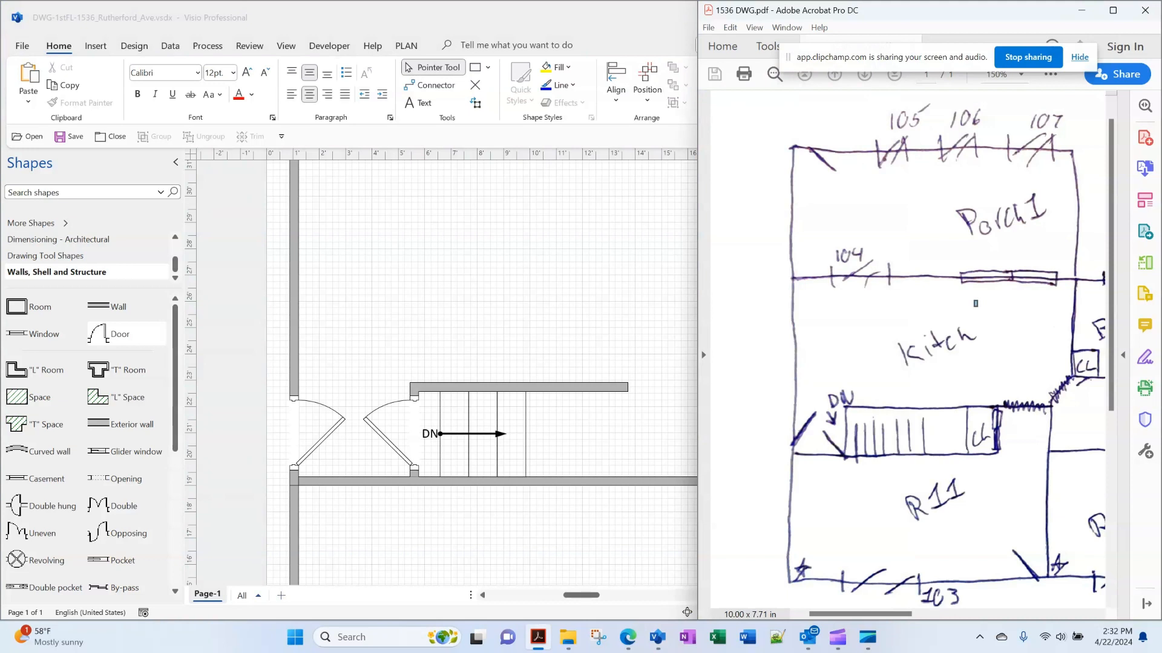
Add an opening in the lower wall and shorten the upper stair wall slightly
{"action": "mouse_move", "coordinate": [861, 614]}
{"action": "left_mouse_down"}
{"action": "mouse_move", "coordinate": [888, 614]}
{"action": "mouse_move", "coordinate": [852, 614]}
{"action": "left_mouse_up"}
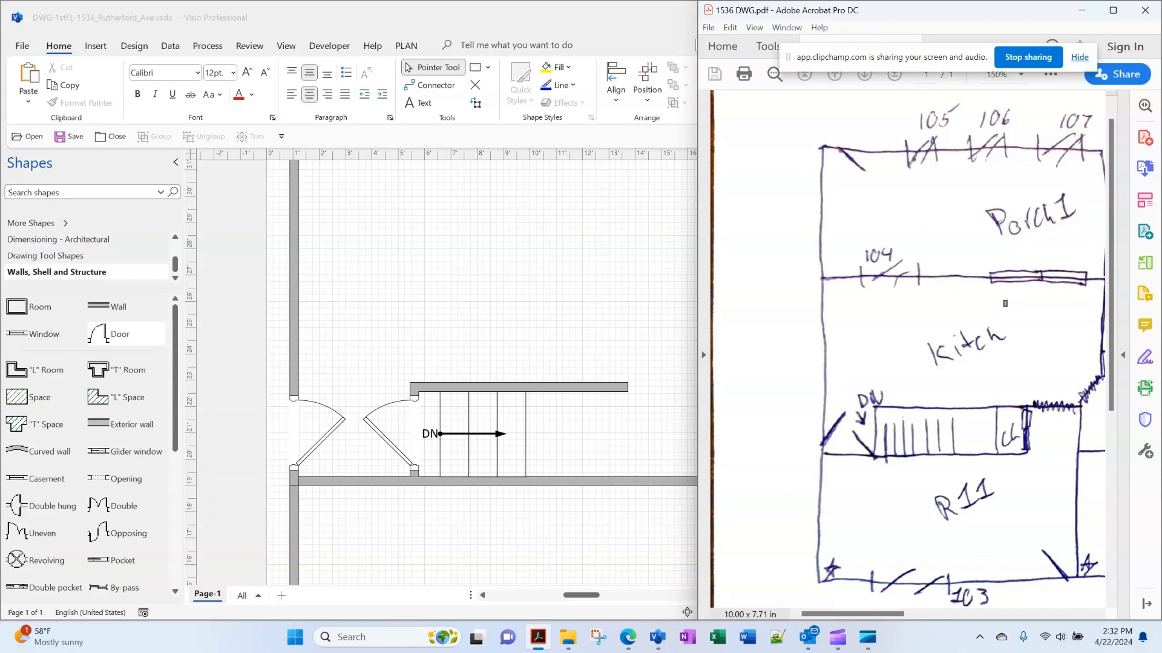
{"action": "key", "text": "alt+Tab"}
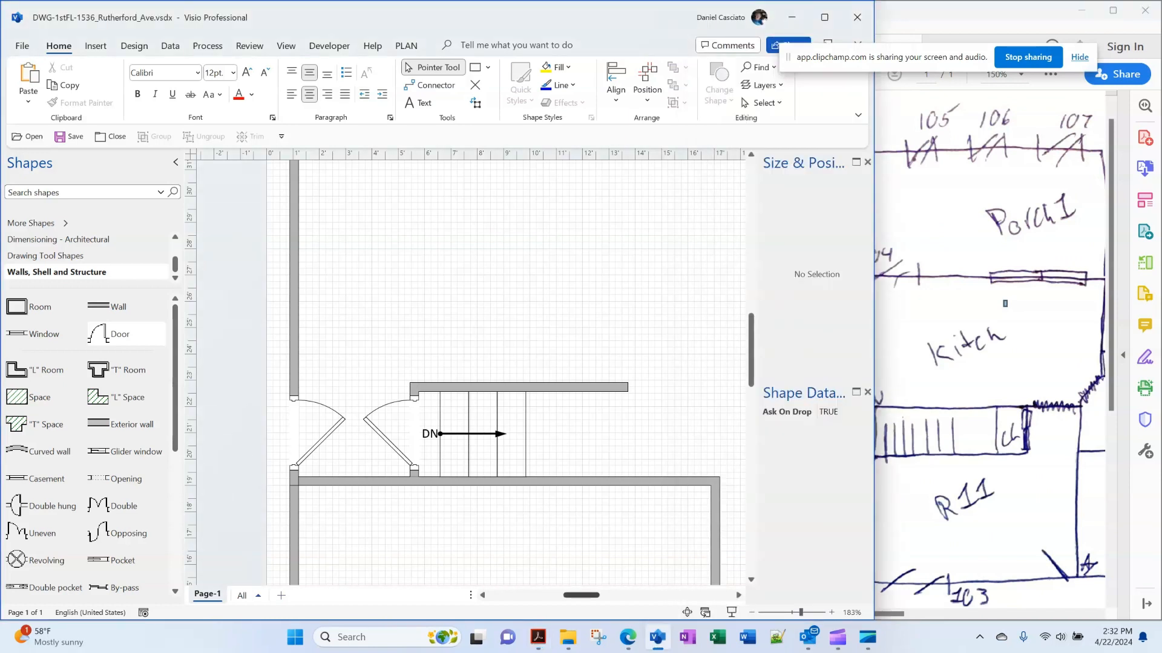
{"action": "scroll", "coordinate": [470, 373], "scroll_direction": "right", "scroll_amount": 5}
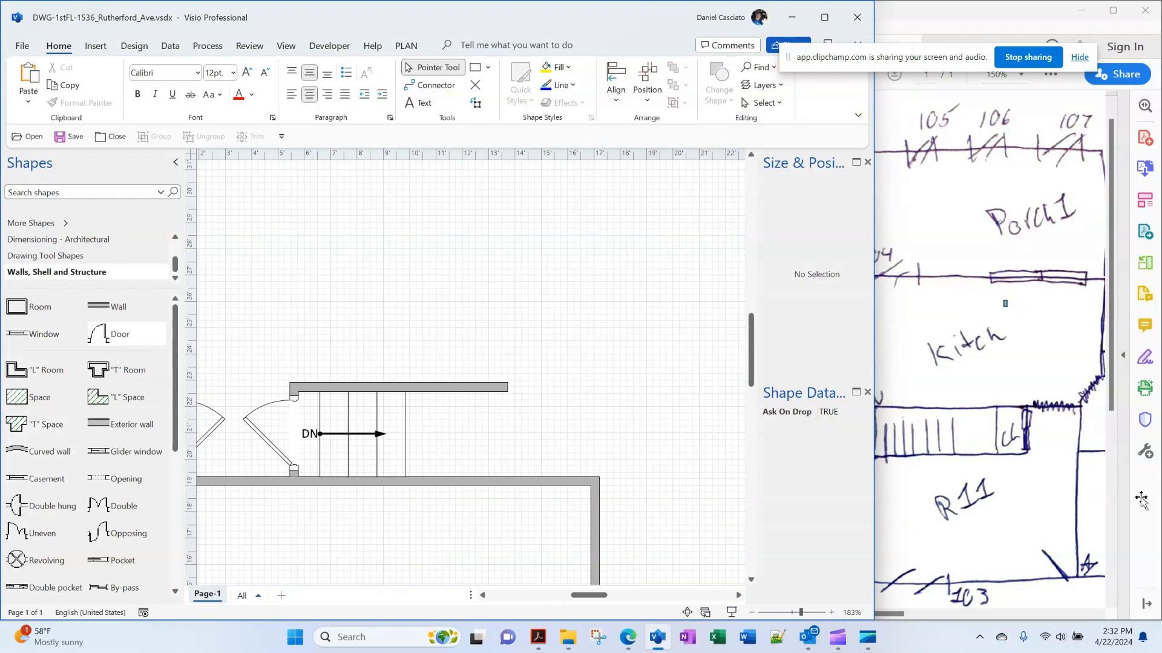
{"action": "left_click_drag", "start_coordinate": [115, 479], "coordinate": [548, 479]}
{"action": "left_click", "coordinate": [447, 387]}
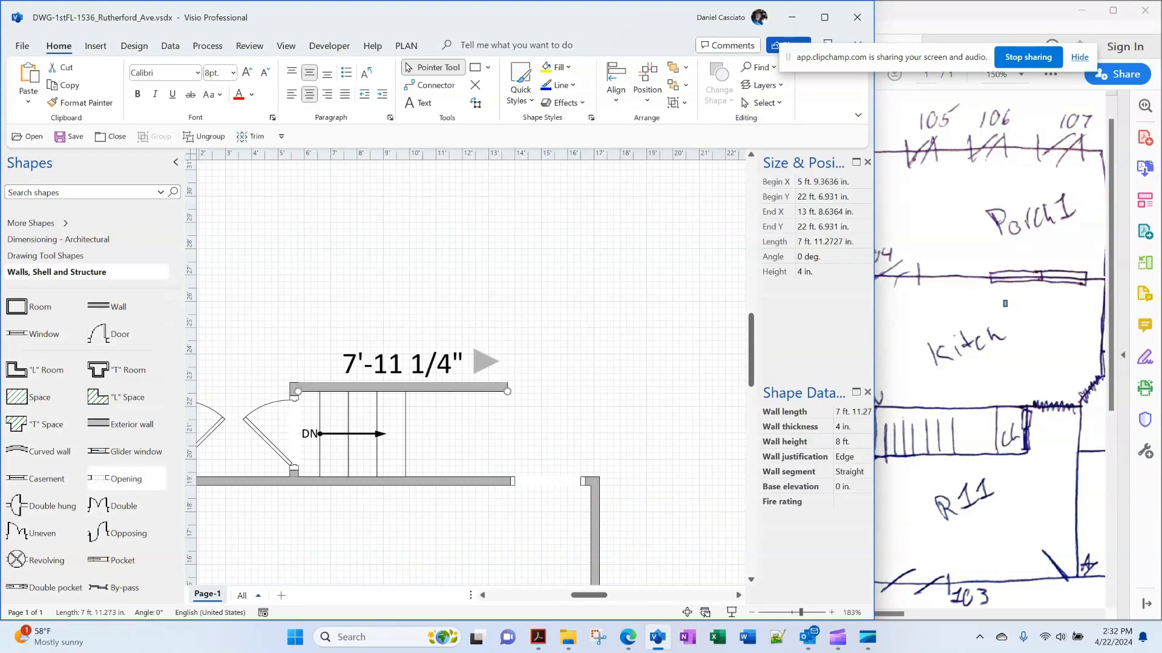
{"action": "left_click_drag", "start_coordinate": [507, 391], "coordinate": [502, 392]}
{"action": "left_click", "coordinate": [461, 320]}
Add a vertical 4'-7" wall glued between the upper and lower walls at the stair's right end
{"action": "left_click_drag", "start_coordinate": [119, 308], "coordinate": [534, 278]}
{"action": "left_click_drag", "start_coordinate": [429, 281], "coordinate": [639, 394]}
{"action": "left_click_drag", "start_coordinate": [635, 339], "coordinate": [498, 423]}
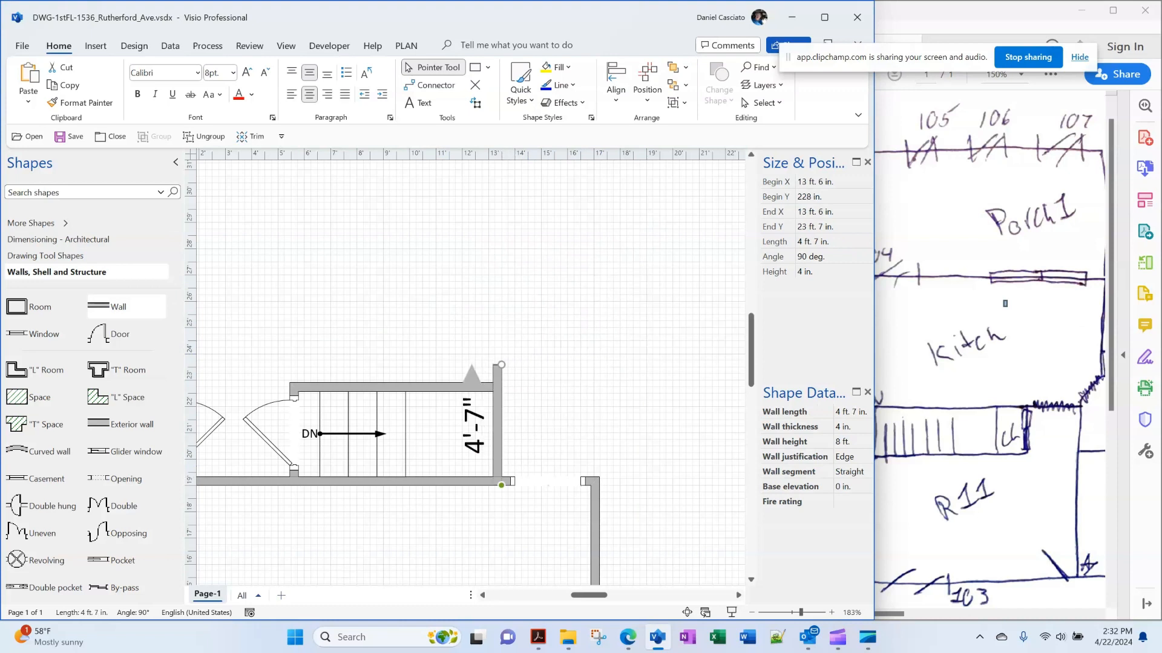
{"action": "left_click_drag", "start_coordinate": [501, 365], "coordinate": [501, 391]}
{"action": "key", "text": "Escape"}
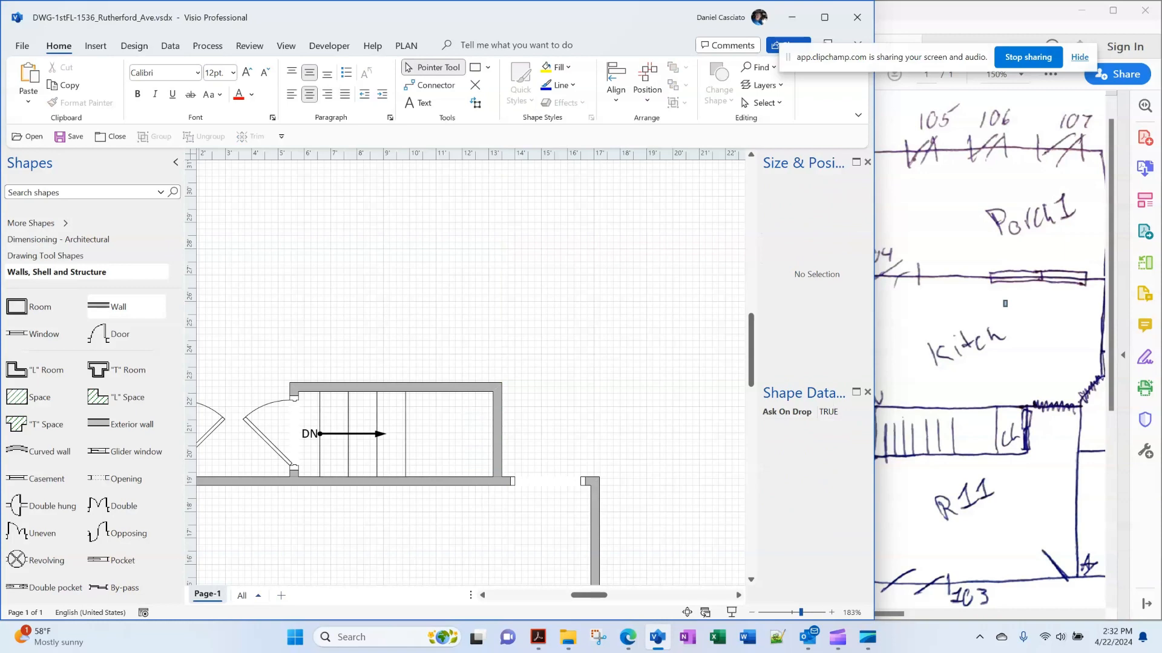
{"action": "scroll", "coordinate": [470, 372], "scroll_direction": "up", "scroll_amount": 2}
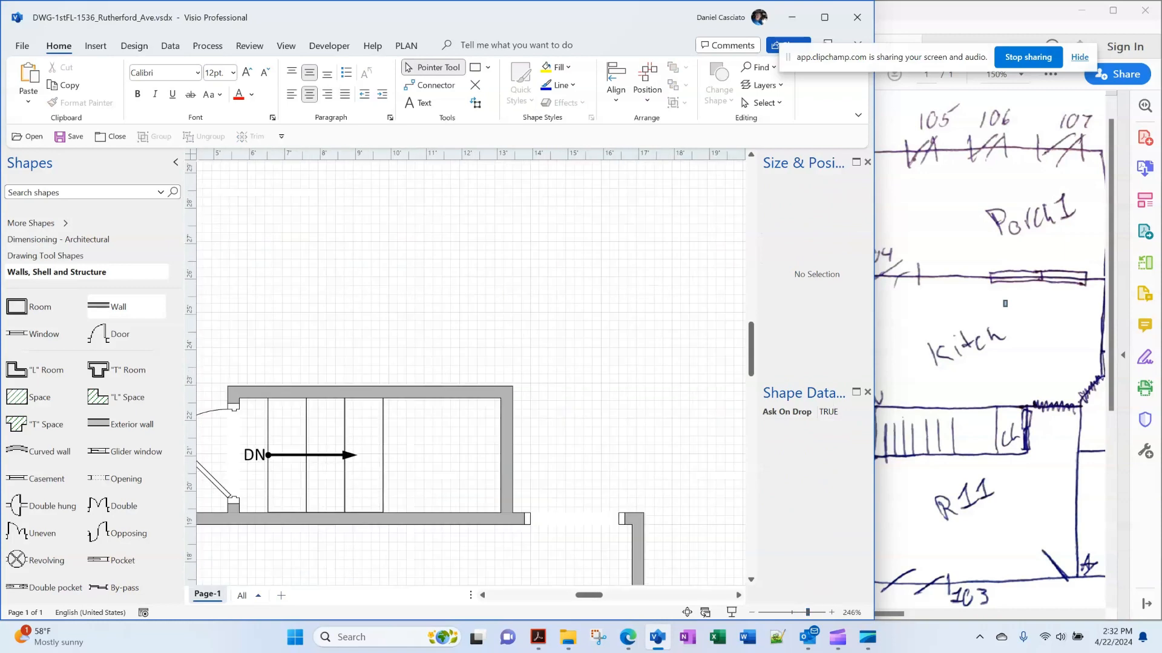
Add a top wall from the long vertical wall's top and set its length to 12 ft
{"action": "scroll", "coordinate": [471, 372], "scroll_direction": "down", "scroll_amount": 2}
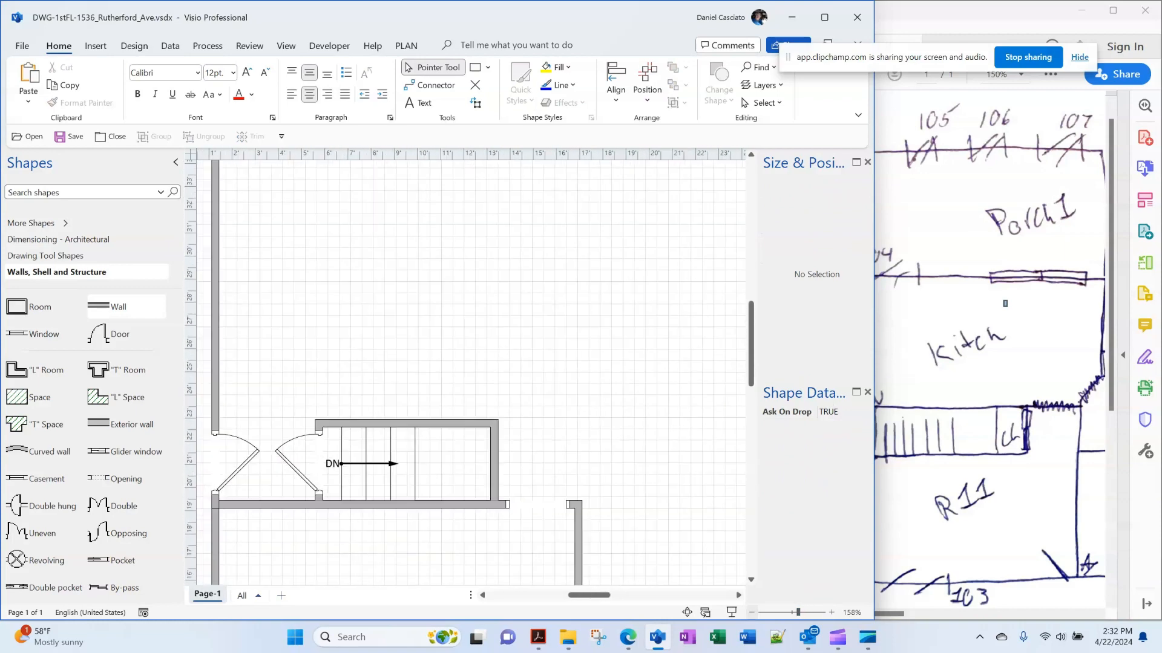
{"action": "scroll", "coordinate": [471, 372], "scroll_direction": "down", "scroll_amount": 1}
{"action": "scroll", "coordinate": [471, 372], "scroll_direction": "down", "scroll_amount": 3}
{"action": "scroll", "coordinate": [470, 372], "scroll_direction": "up", "scroll_amount": 1}
{"action": "key", "text": "alt+Tab"}
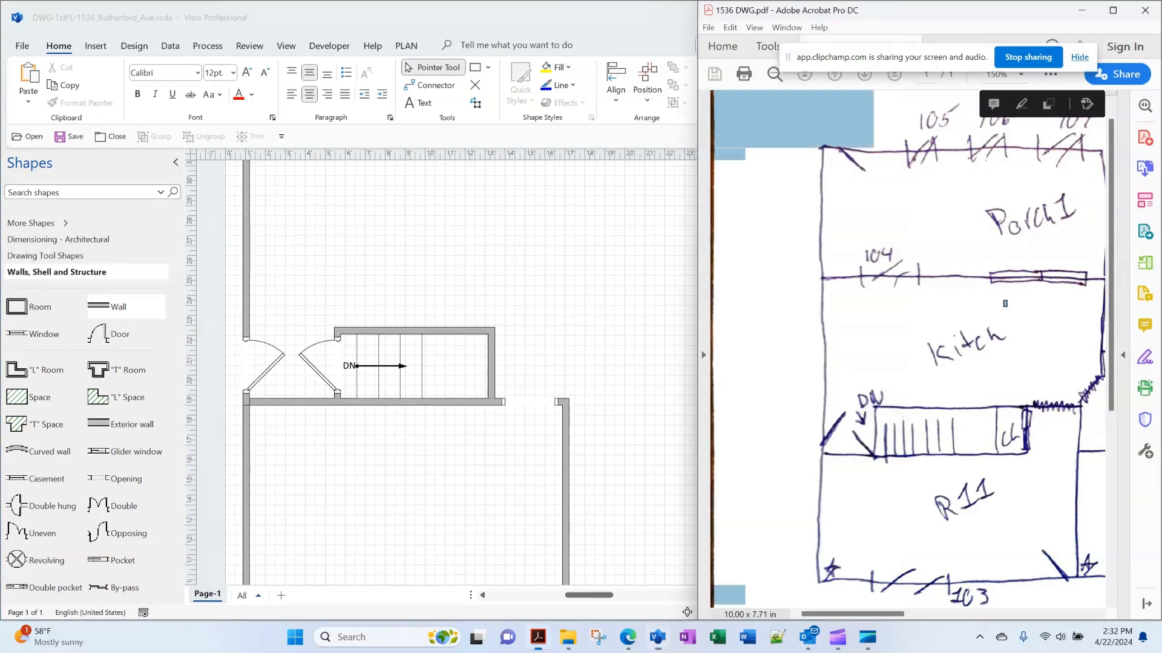
{"action": "left_click", "coordinate": [1005, 303]}
{"action": "scroll", "coordinate": [907, 348], "scroll_direction": "right", "scroll_amount": 5}
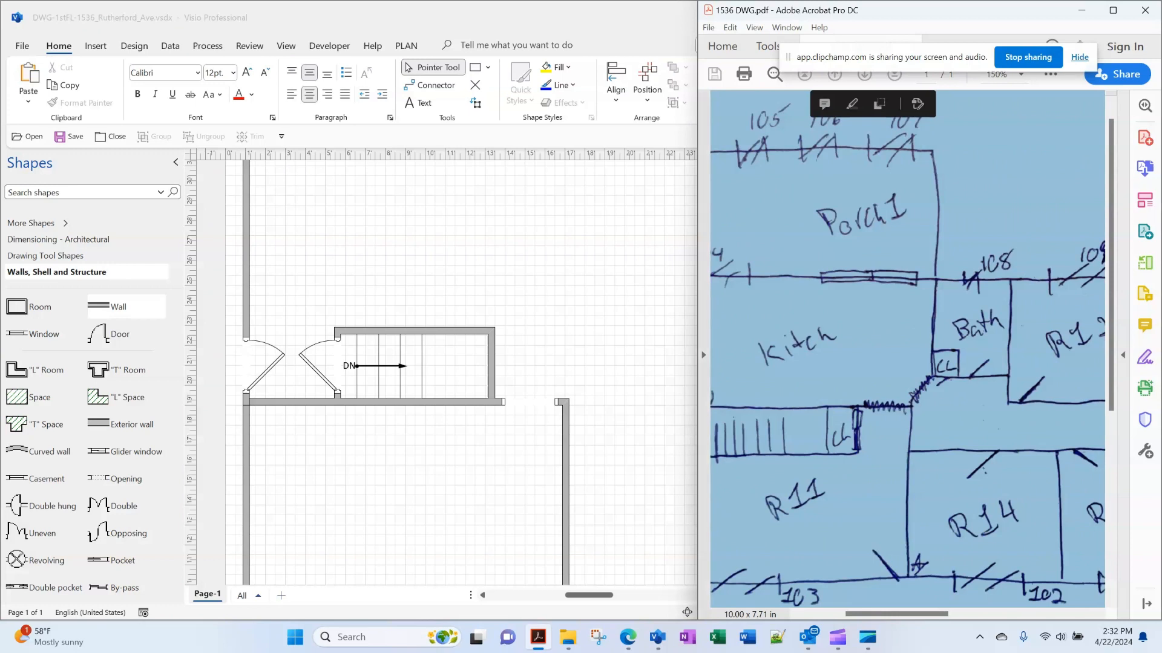
{"action": "left_click", "coordinate": [632, 363]}
{"action": "scroll", "coordinate": [470, 366], "scroll_direction": "right", "scroll_amount": 6}
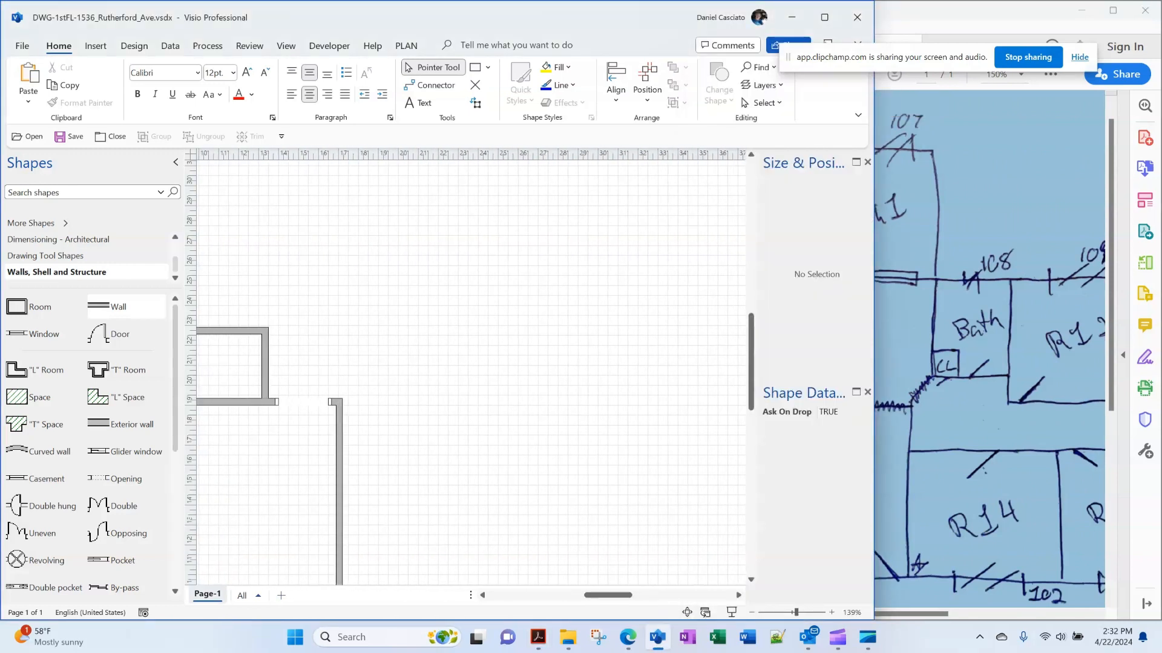
{"action": "left_click_drag", "start_coordinate": [98, 307], "coordinate": [420, 402]}
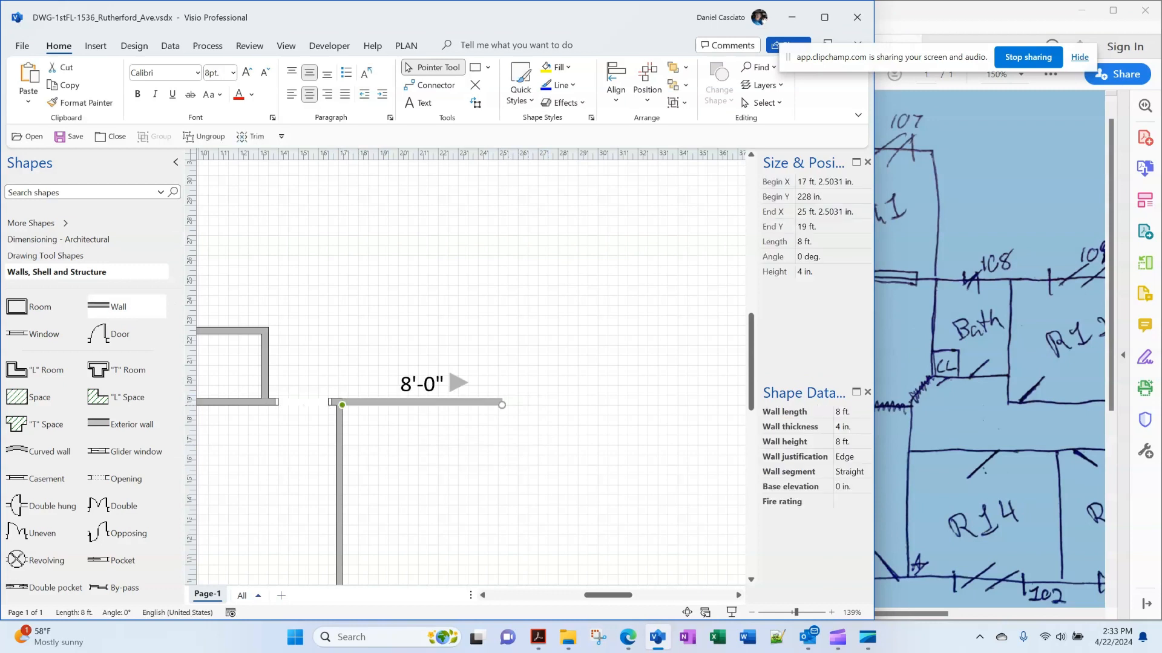
{"action": "left_click", "coordinate": [980, 418]}
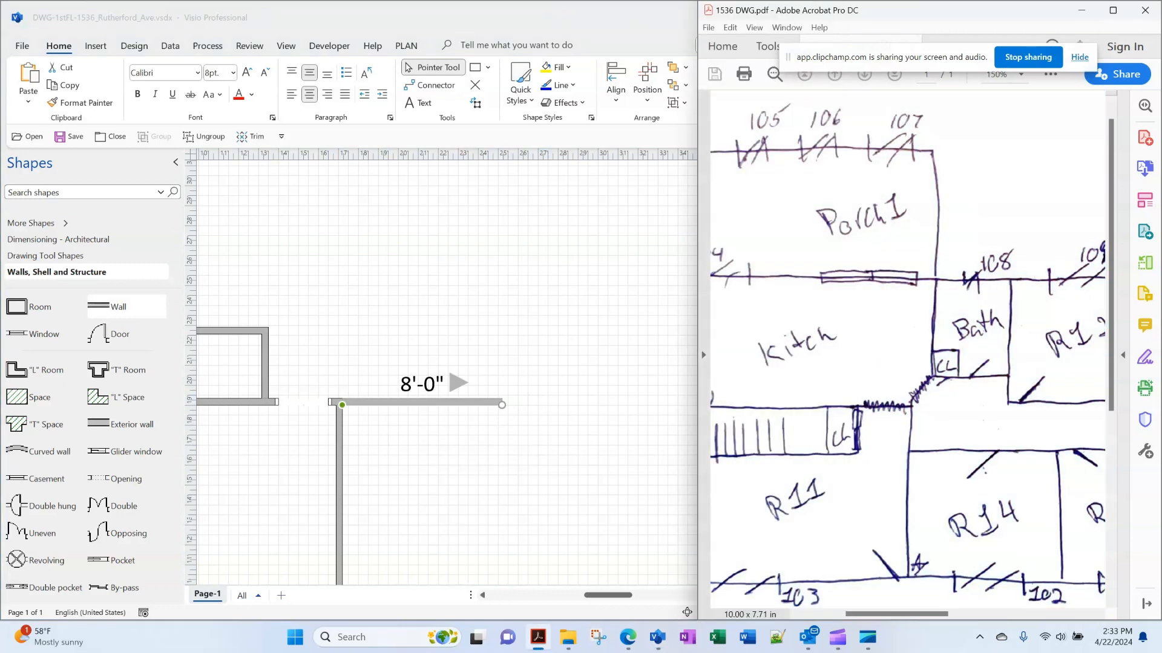
{"action": "key", "text": "alt+Tab"}
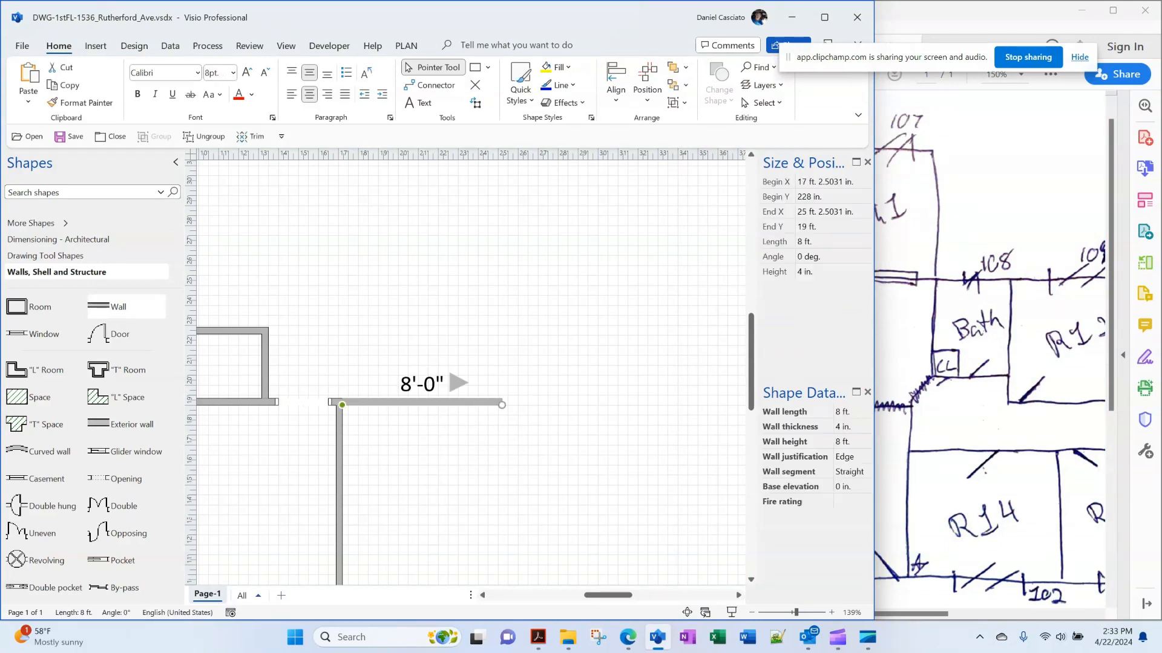
{"action": "left_click", "coordinate": [832, 242]}
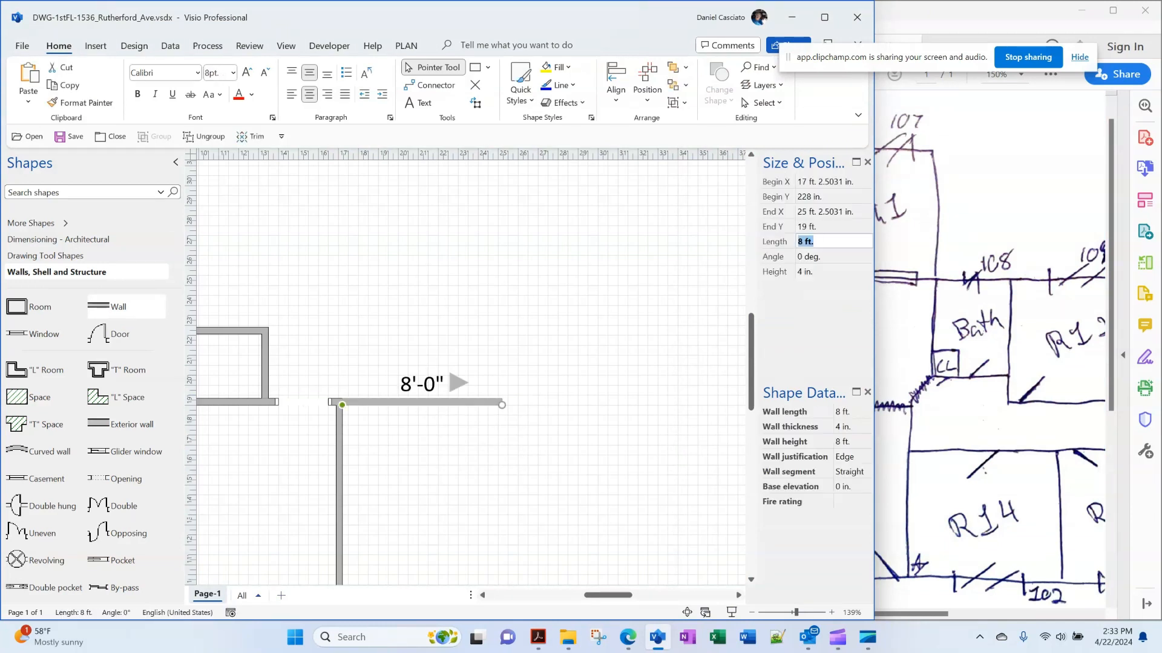
{"action": "type", "text": "12"}
{"action": "key", "text": "Return"}
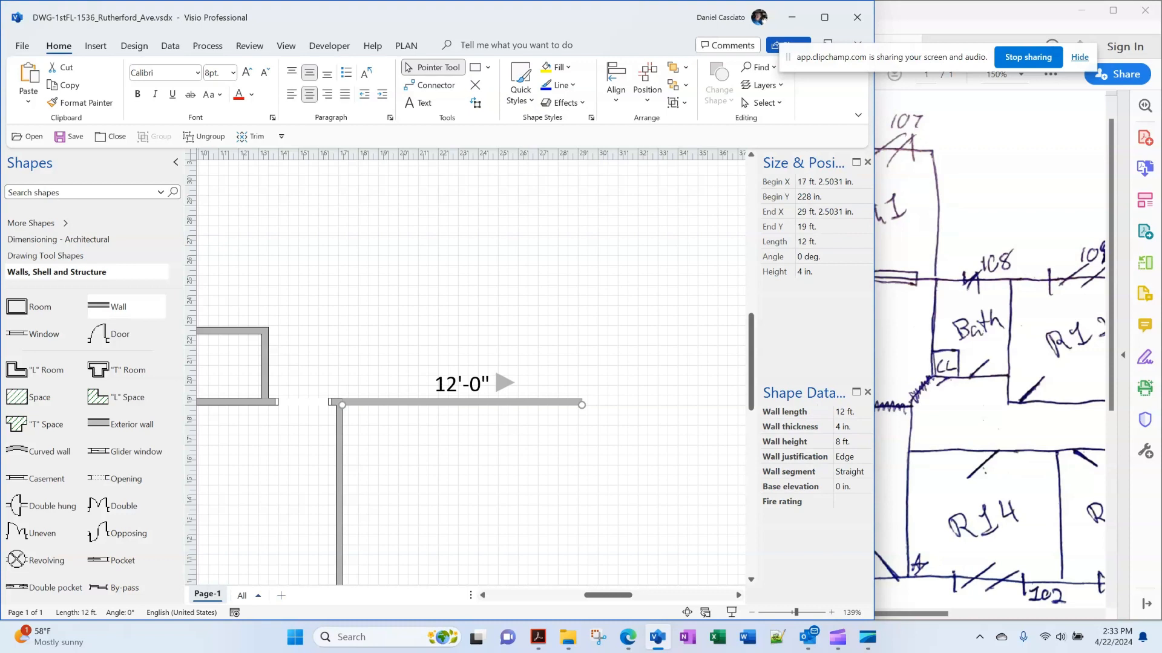
{"action": "key", "text": "Escape"}
Snap a wall to the bottom corner and set its length to 12 ft
{"action": "scroll", "coordinate": [470, 372], "scroll_direction": "down", "scroll_amount": 3}
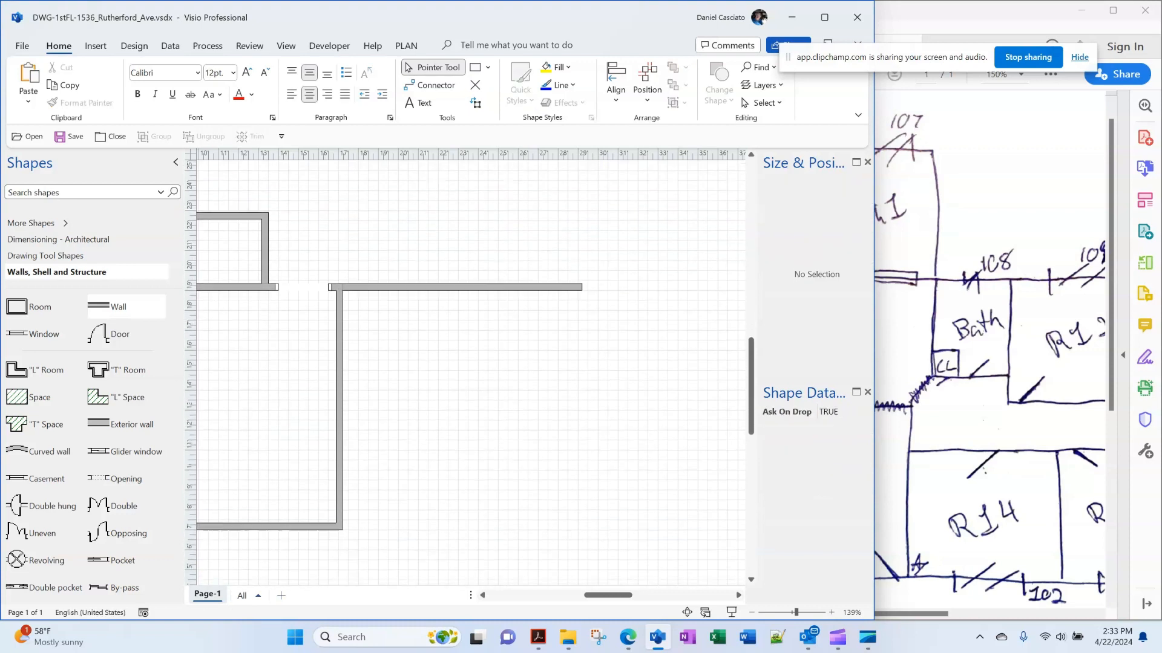
{"action": "left_click_drag", "start_coordinate": [578, 435], "coordinate": [422, 525]}
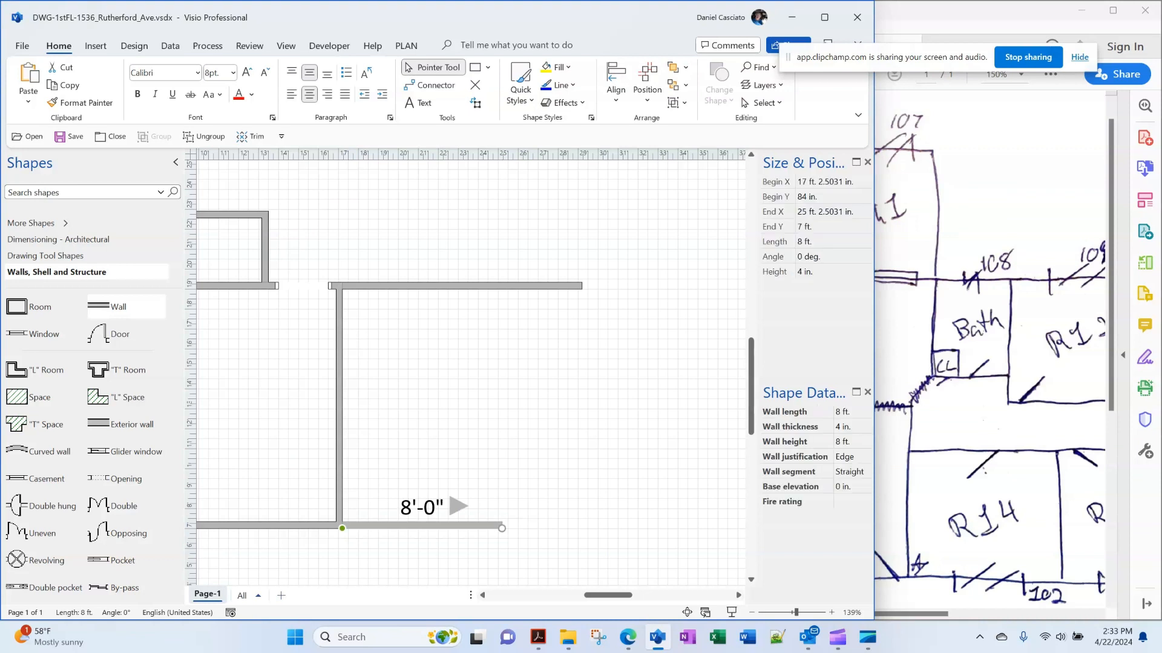
{"action": "left_click", "coordinate": [832, 242]}
{"action": "type", "text": "12"}
{"action": "key", "text": "Return"}
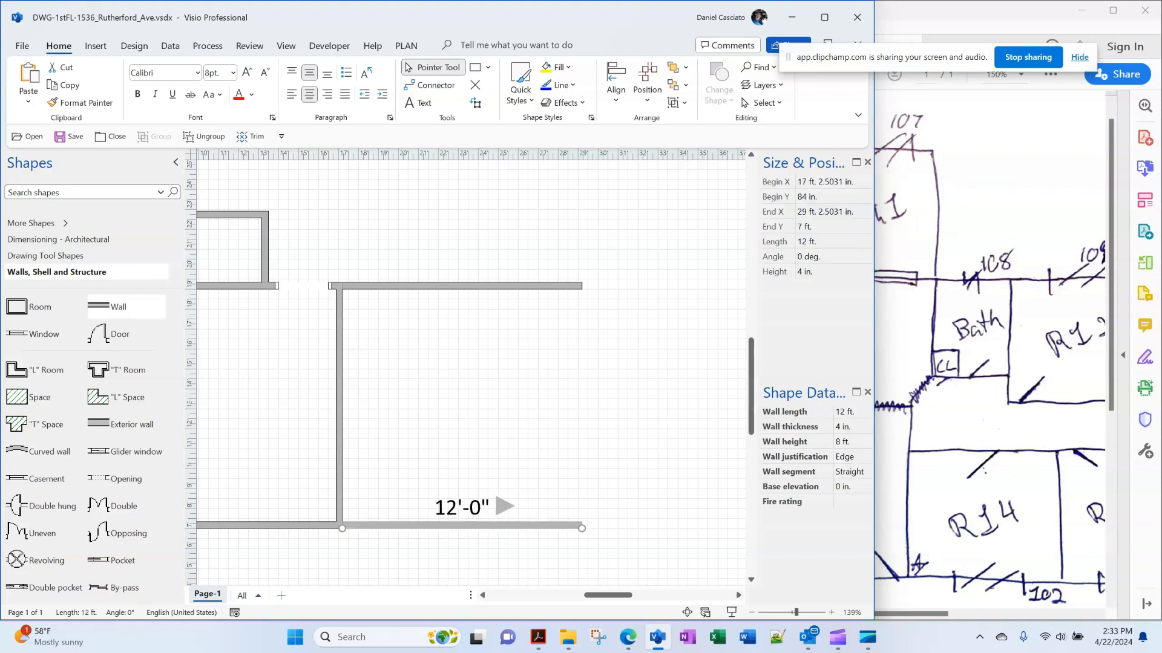
Add a vertical right wall from the bottom wall's end stretched up to the top wall
{"action": "left_click_drag", "start_coordinate": [98, 307], "coordinate": [547, 409]}
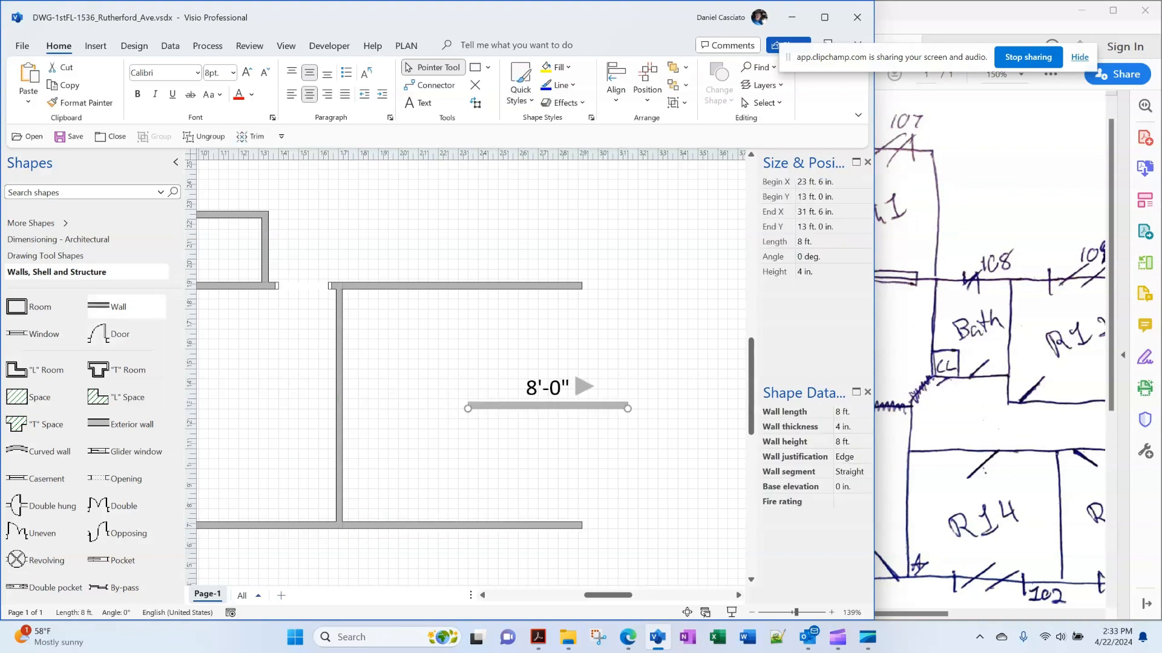
{"action": "left_click_drag", "start_coordinate": [468, 409], "coordinate": [628, 508]}
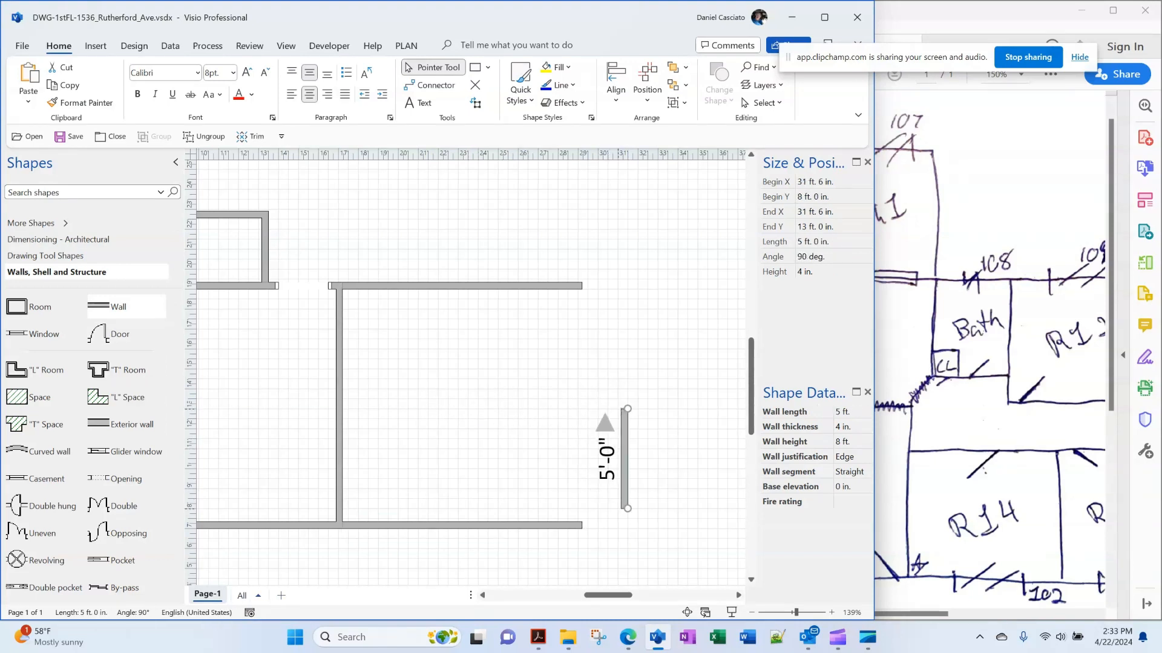
{"action": "left_click_drag", "start_coordinate": [624, 460], "coordinate": [578, 480]}
{"action": "left_click_drag", "start_coordinate": [582, 428], "coordinate": [582, 289]}
{"action": "key", "text": "Escape"}
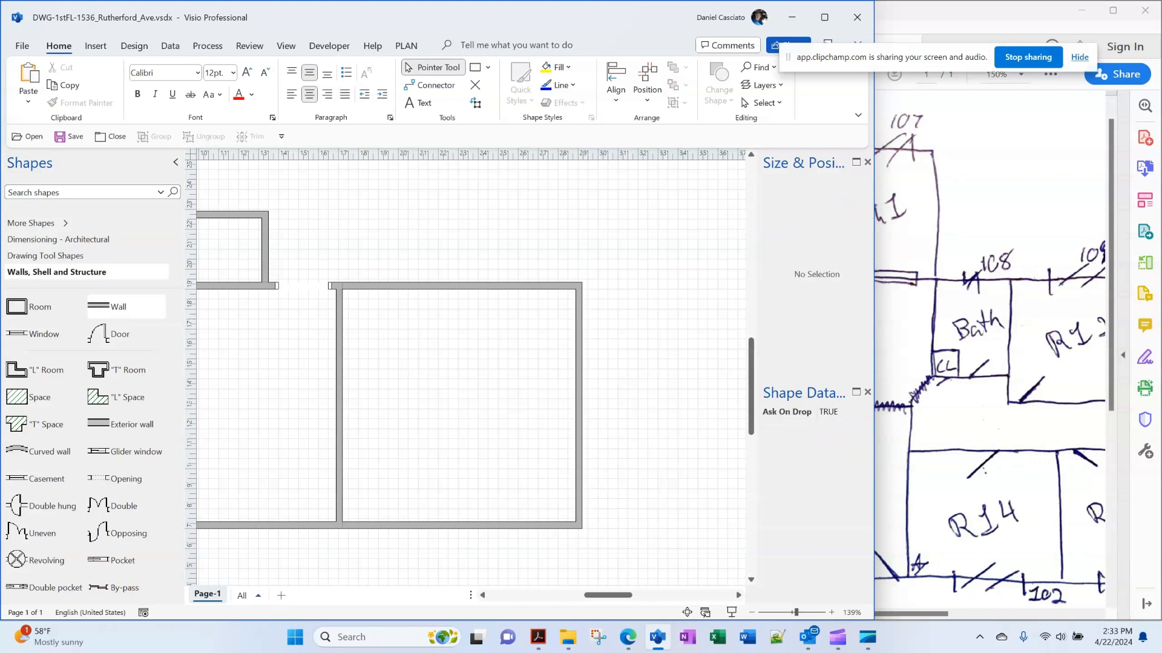
{"action": "left_click_drag", "start_coordinate": [608, 596], "coordinate": [627, 595]}
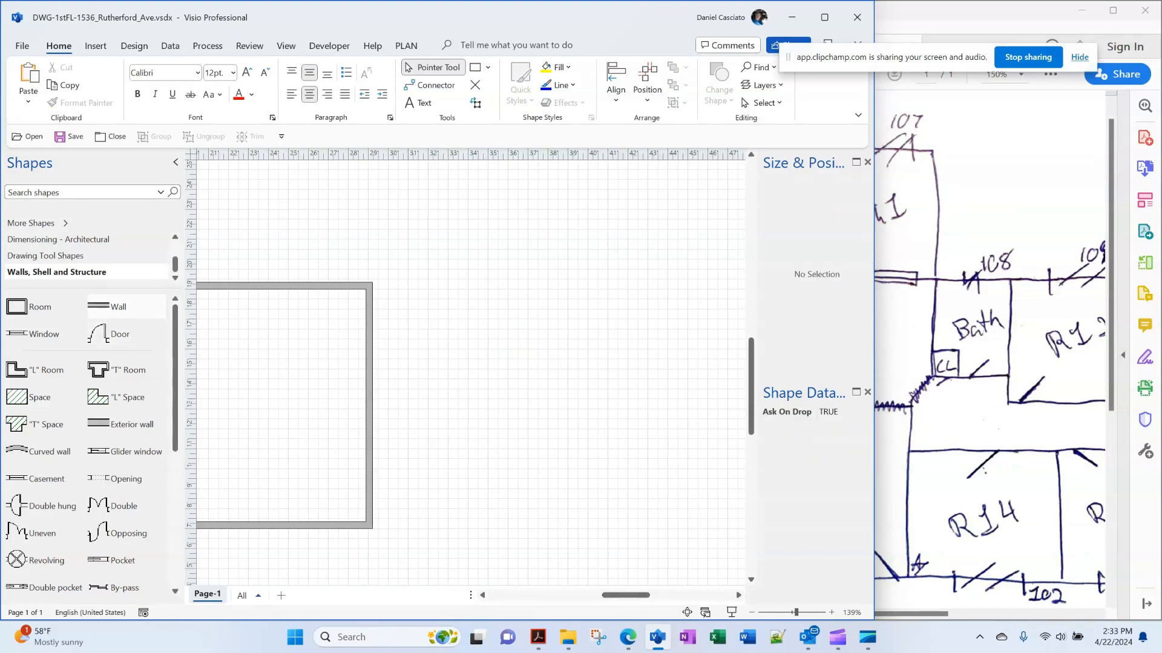
Extend the top and bottom walls to the right with 12 ft walls
{"action": "left_click_drag", "start_coordinate": [106, 307], "coordinate": [452, 289]}
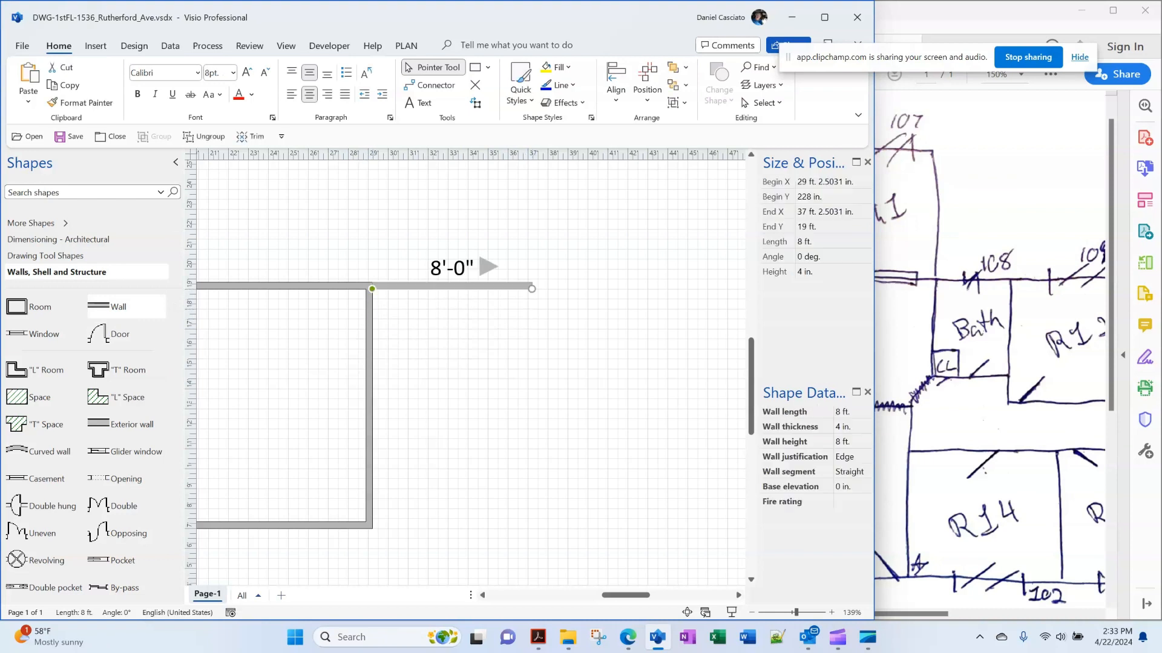
{"action": "left_click_drag", "start_coordinate": [909, 614], "coordinate": [949, 614]}
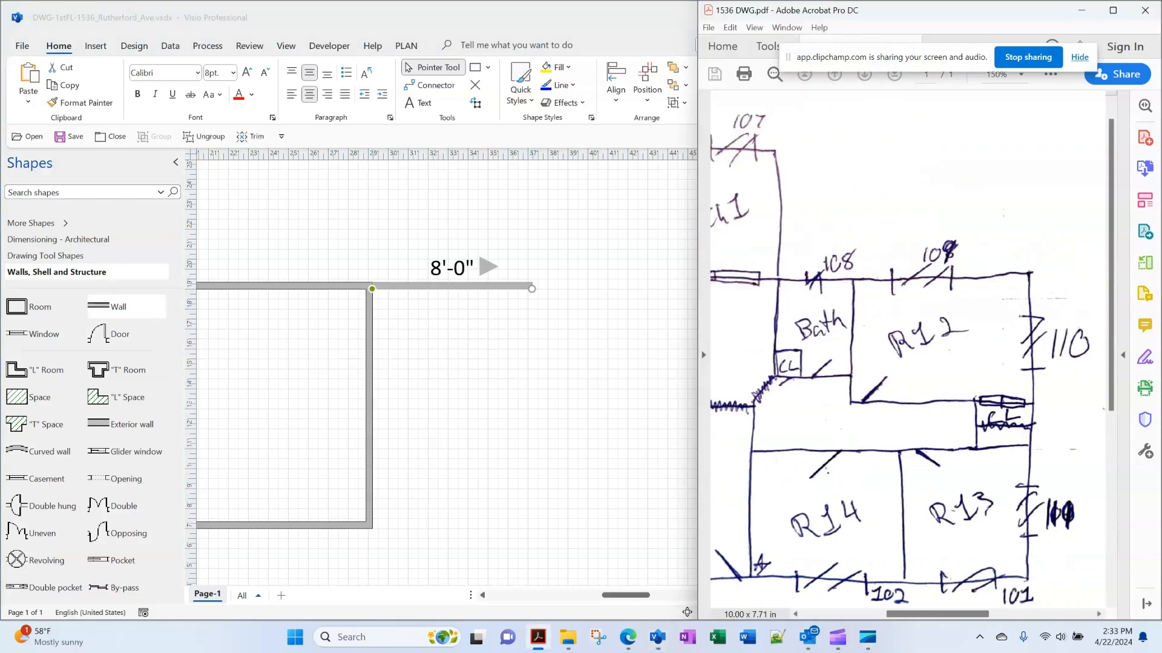
{"action": "key", "text": "alt+Tab"}
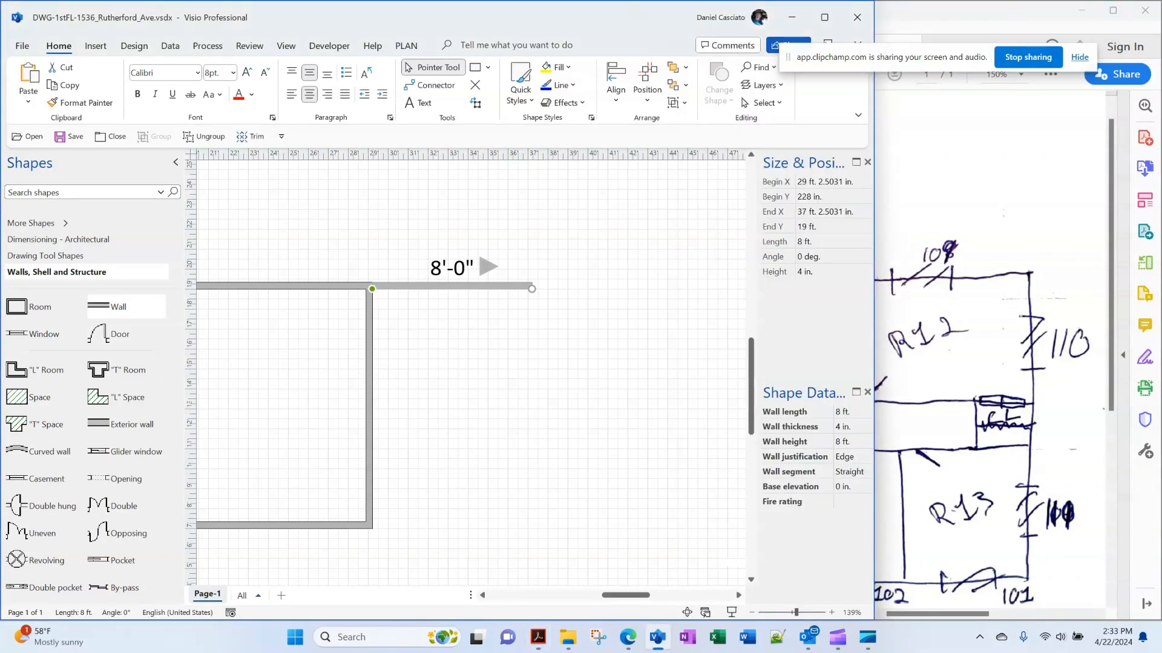
{"action": "left_click", "coordinate": [833, 241]}
{"action": "type", "text": "12"}
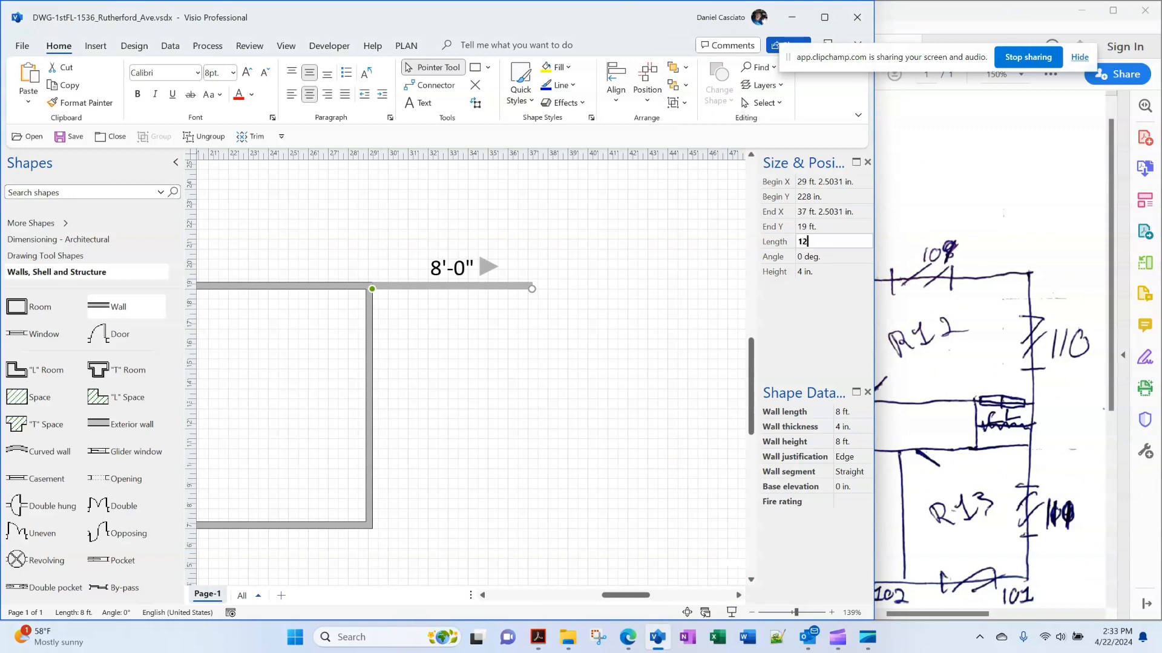
{"action": "key", "text": "Return"}
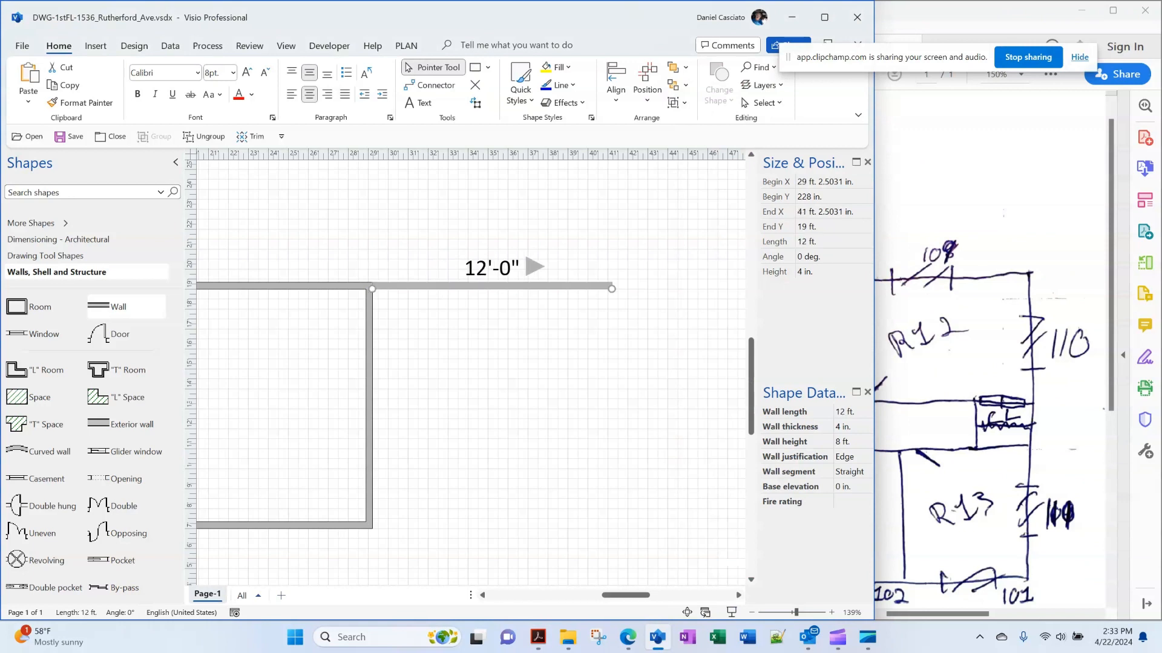
{"action": "left_click_drag", "start_coordinate": [97, 306], "coordinate": [452, 525]}
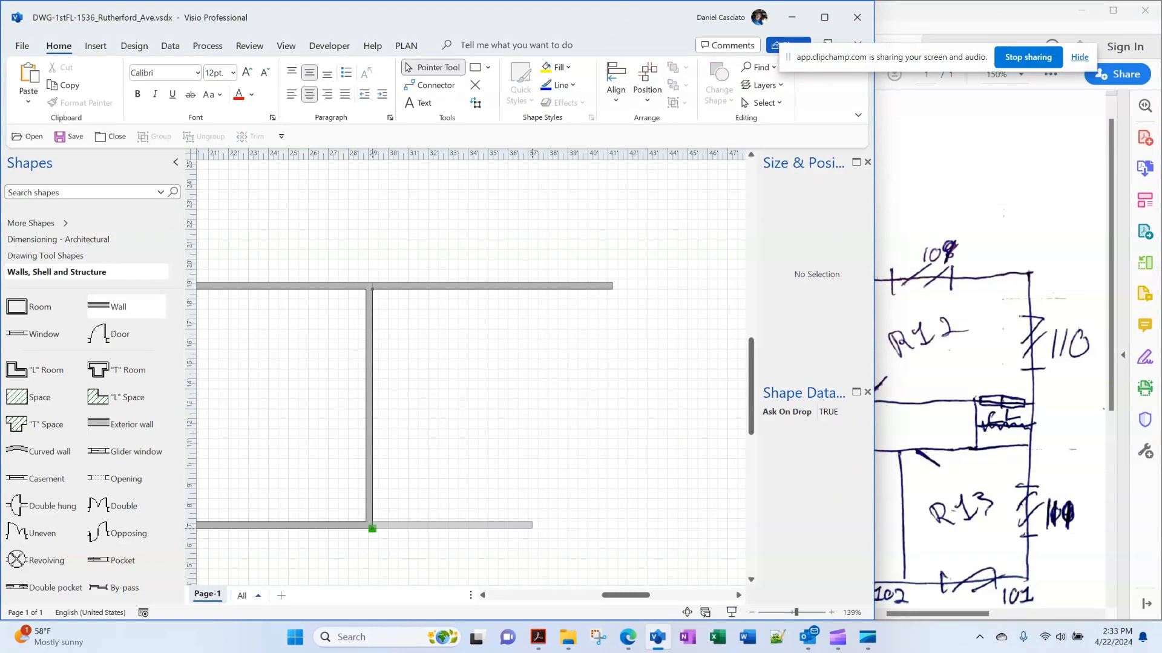
{"action": "left_click", "coordinate": [811, 242]}
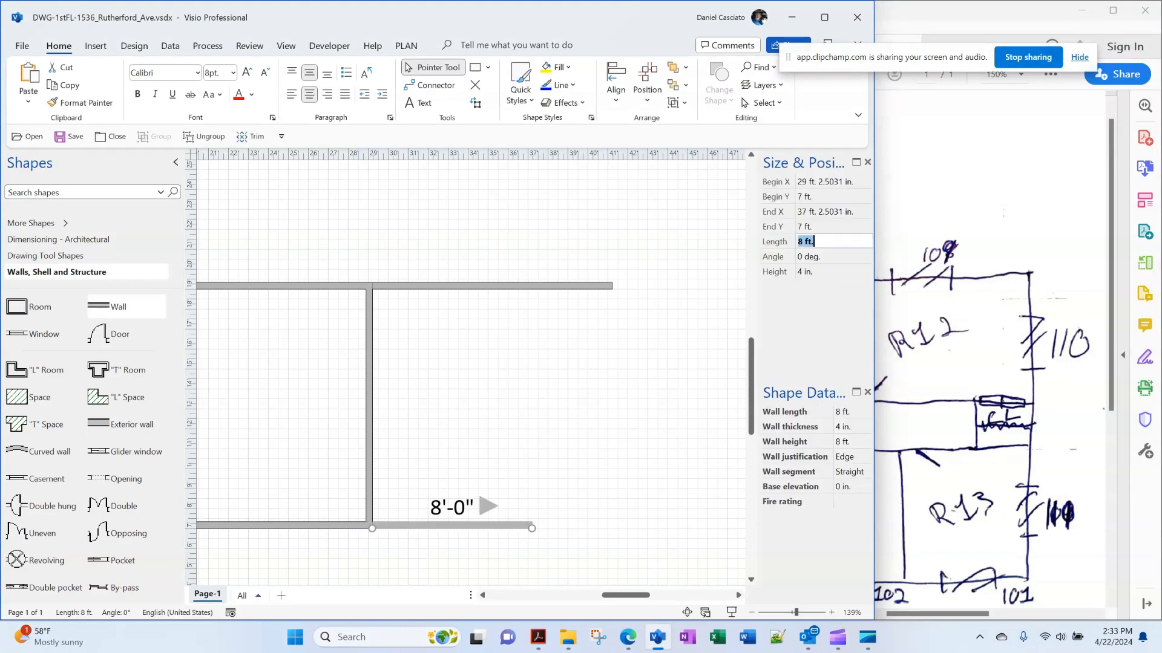
{"action": "type", "text": "12"}
{"action": "key", "text": "Return"}
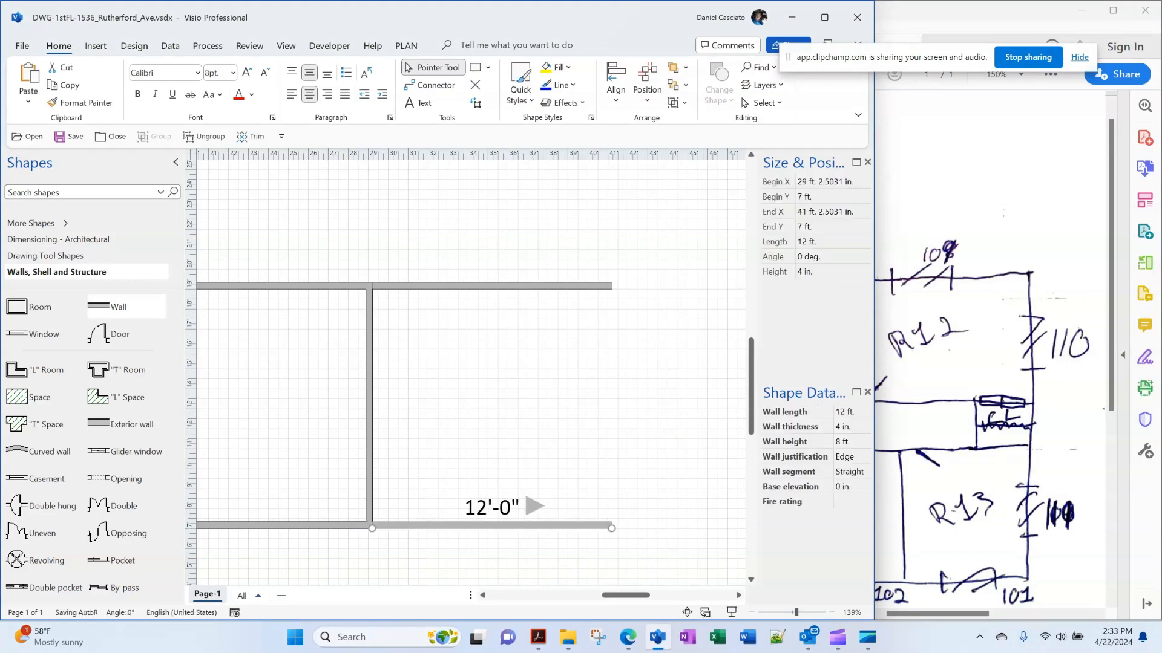
Add a 12'-0" vertical wall joining the top and bottom walls' right ends
{"action": "left_click_drag", "start_coordinate": [115, 307], "coordinate": [617, 428]}
{"action": "left_click_drag", "start_coordinate": [697, 428], "coordinate": [538, 339]}
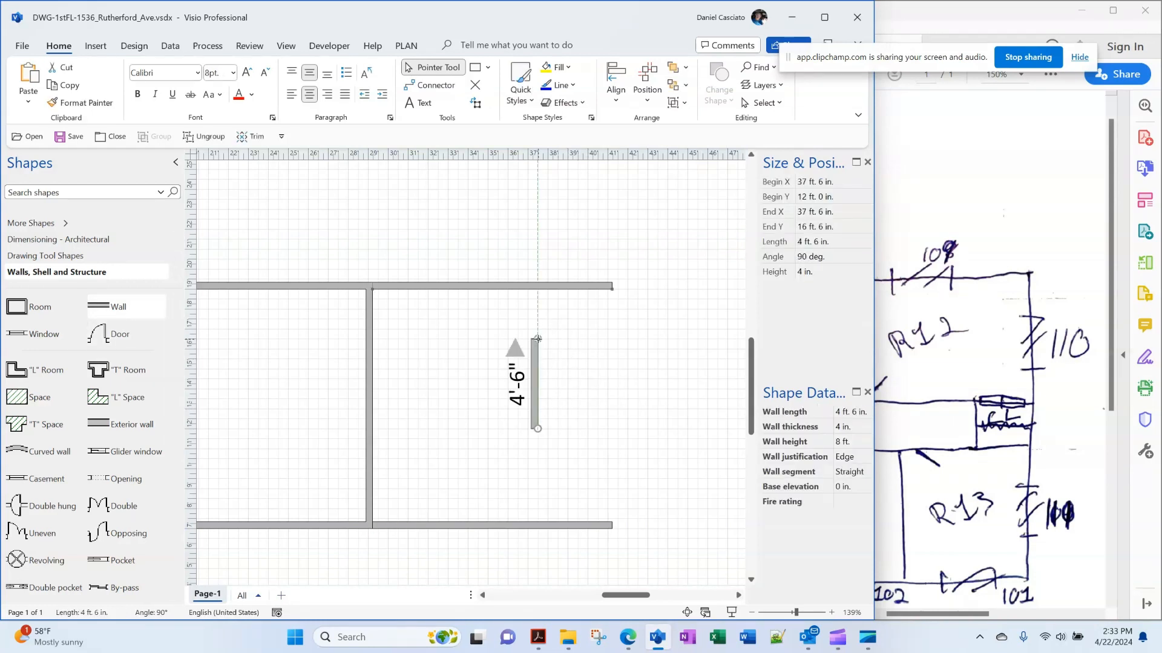
{"action": "left_click_drag", "start_coordinate": [535, 384], "coordinate": [615, 482]}
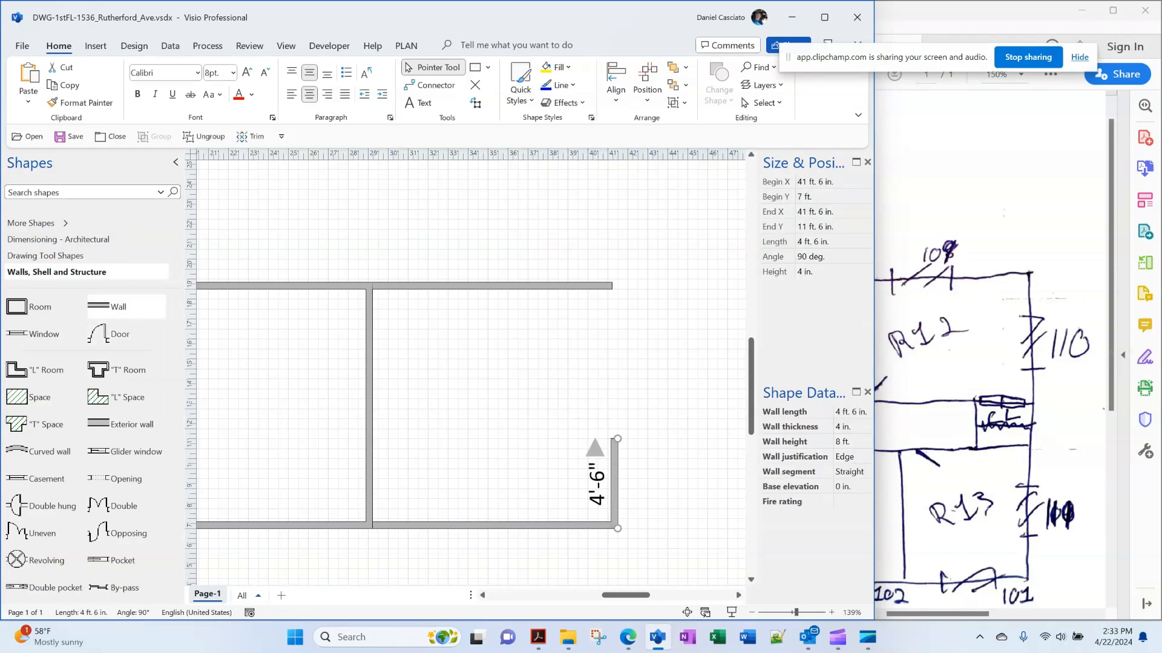
{"action": "left_click_drag", "start_coordinate": [617, 439], "coordinate": [617, 288]}
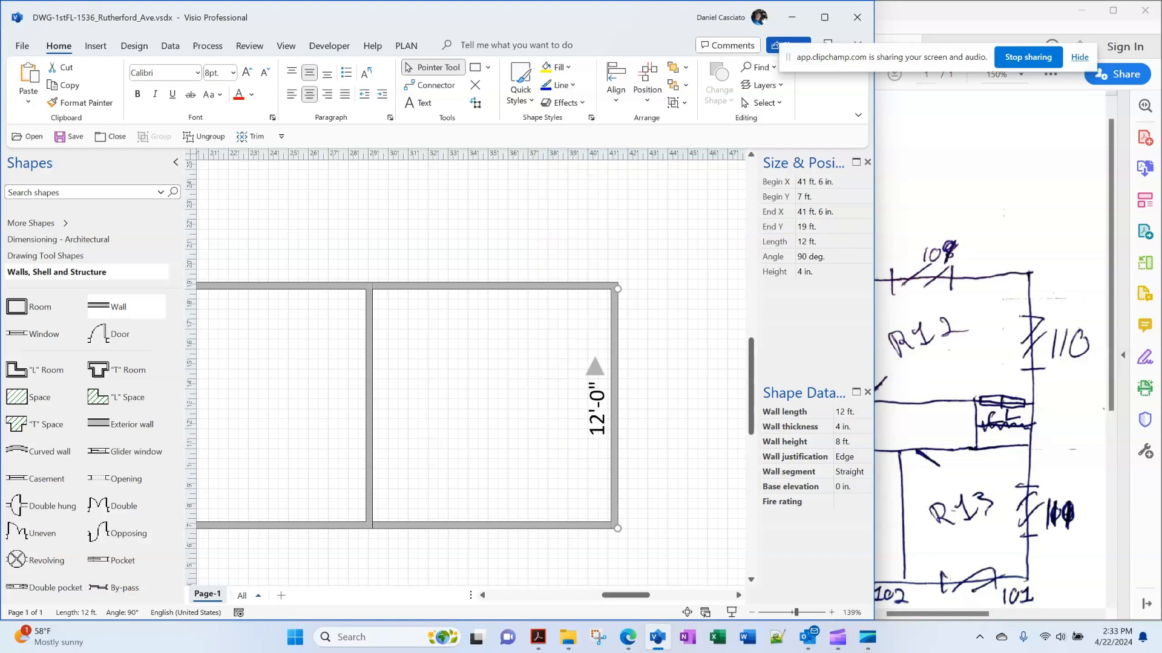
{"action": "scroll", "coordinate": [469, 369], "scroll_direction": "up", "scroll_amount": 2}
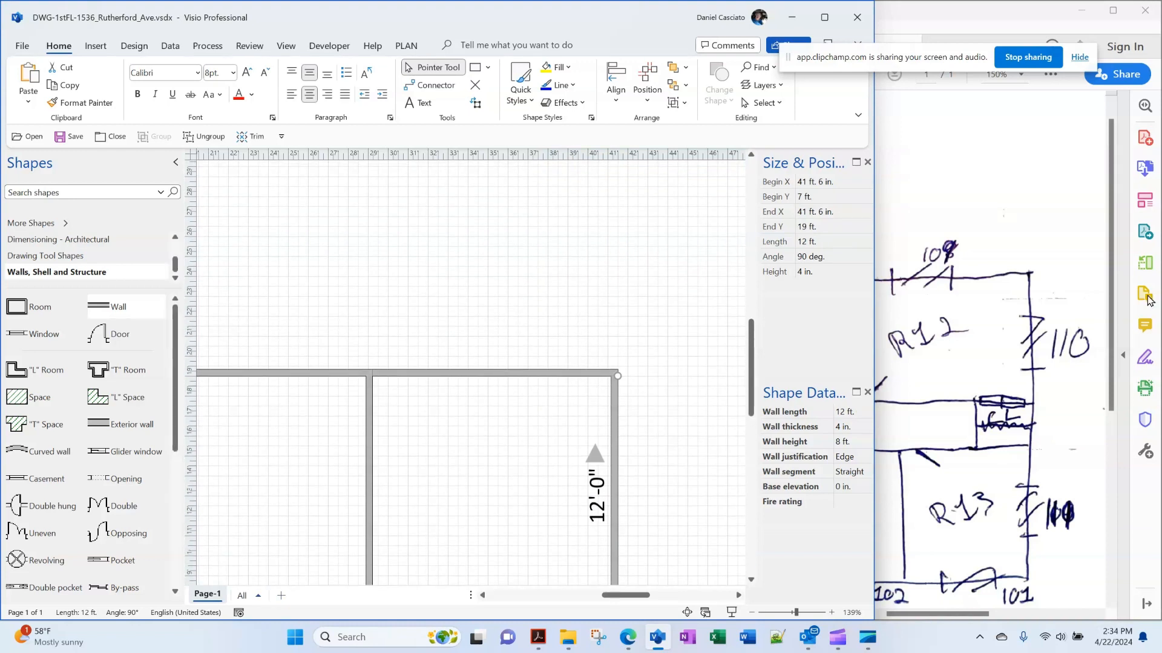
Add a 4 ft vertical wall above the rooms
{"action": "left_click_drag", "start_coordinate": [109, 306], "coordinate": [507, 294]}
{"action": "left_click_drag", "start_coordinate": [588, 297], "coordinate": [428, 216]}
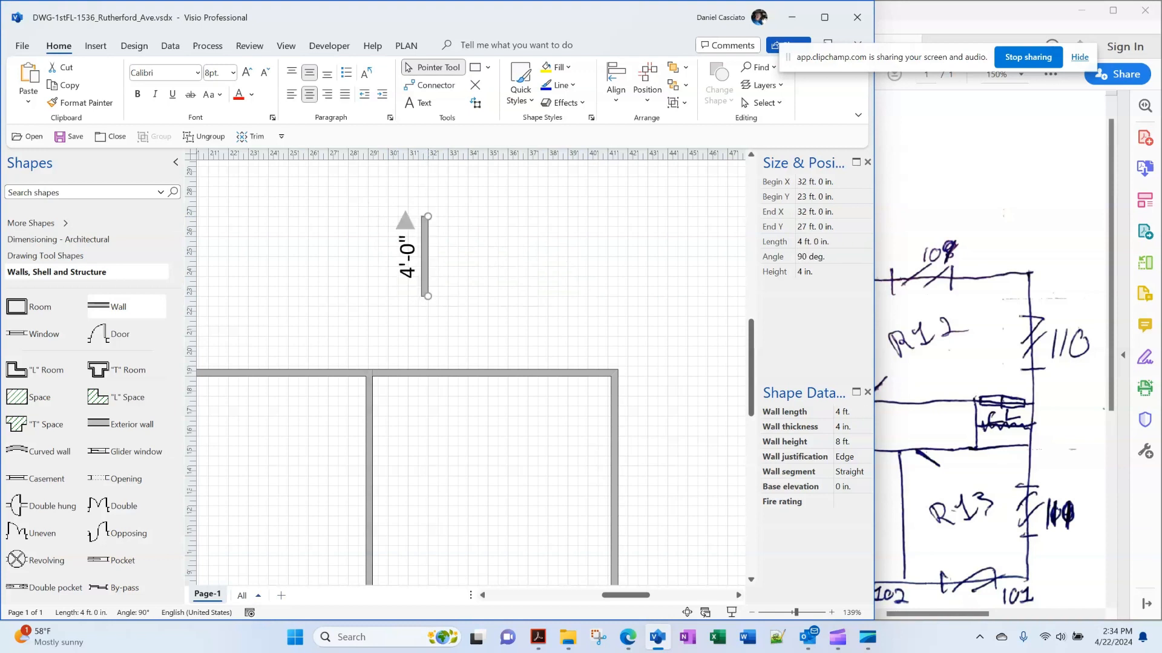
{"action": "left_click_drag", "start_coordinate": [425, 260], "coordinate": [611, 337]}
Add a 21'-6" top wall and a 5'-2" angled wall from its left end down to the lower wall
{"action": "left_click_drag", "start_coordinate": [109, 306], "coordinate": [538, 294]}
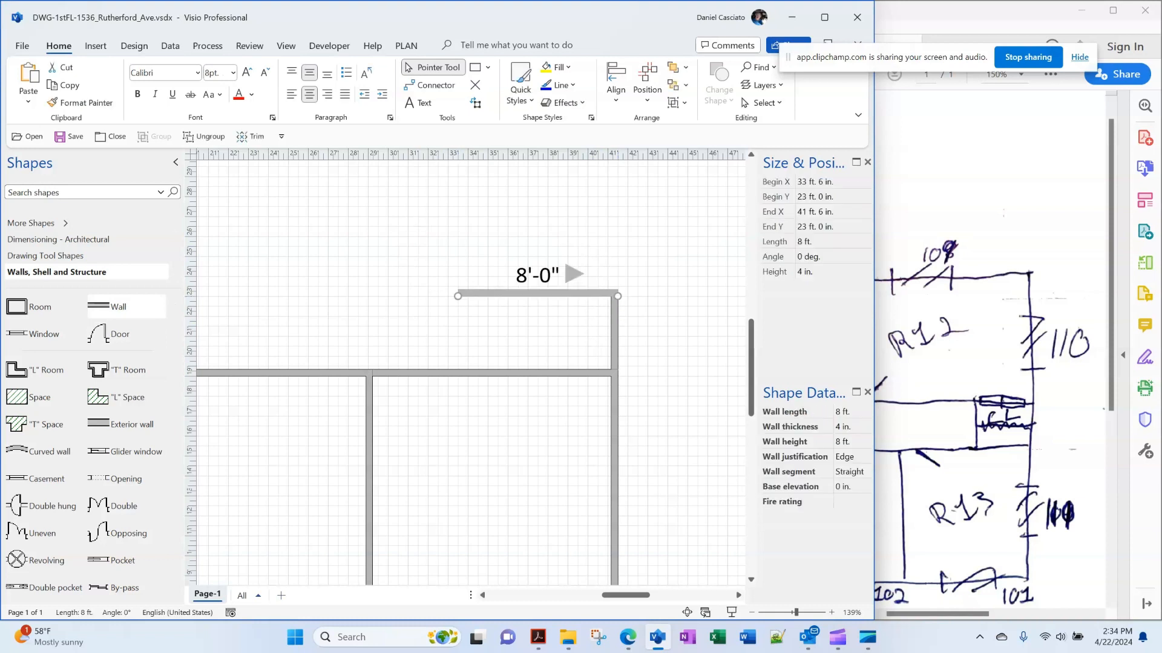
{"action": "left_click", "coordinate": [615, 335]}
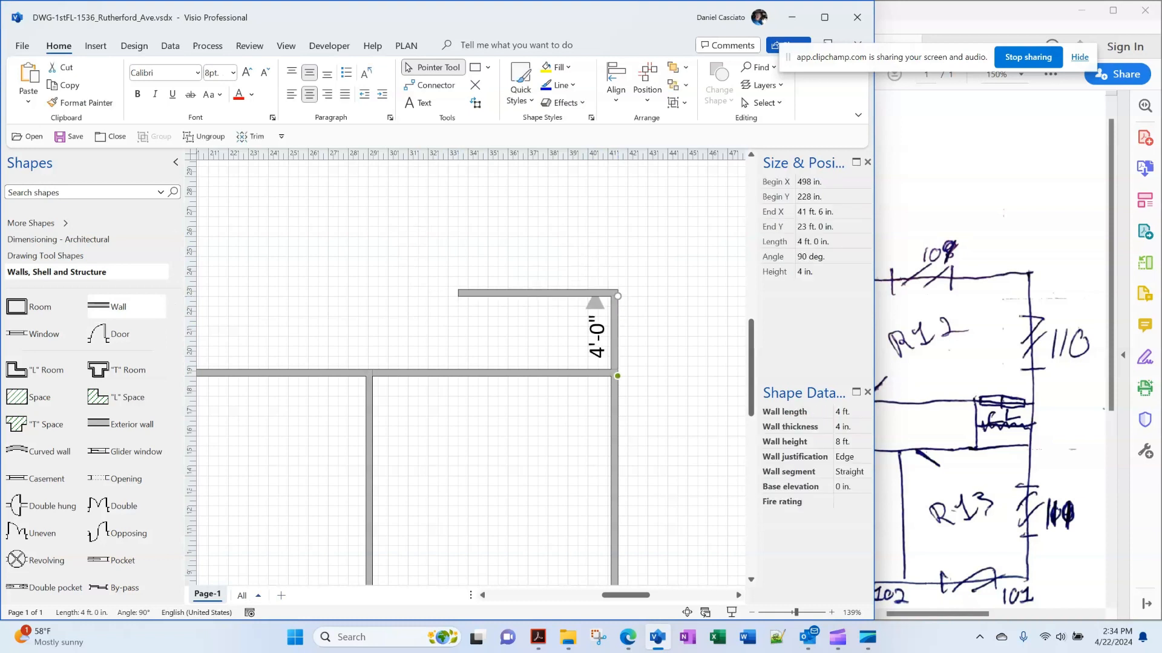
{"action": "left_click", "coordinate": [537, 294]}
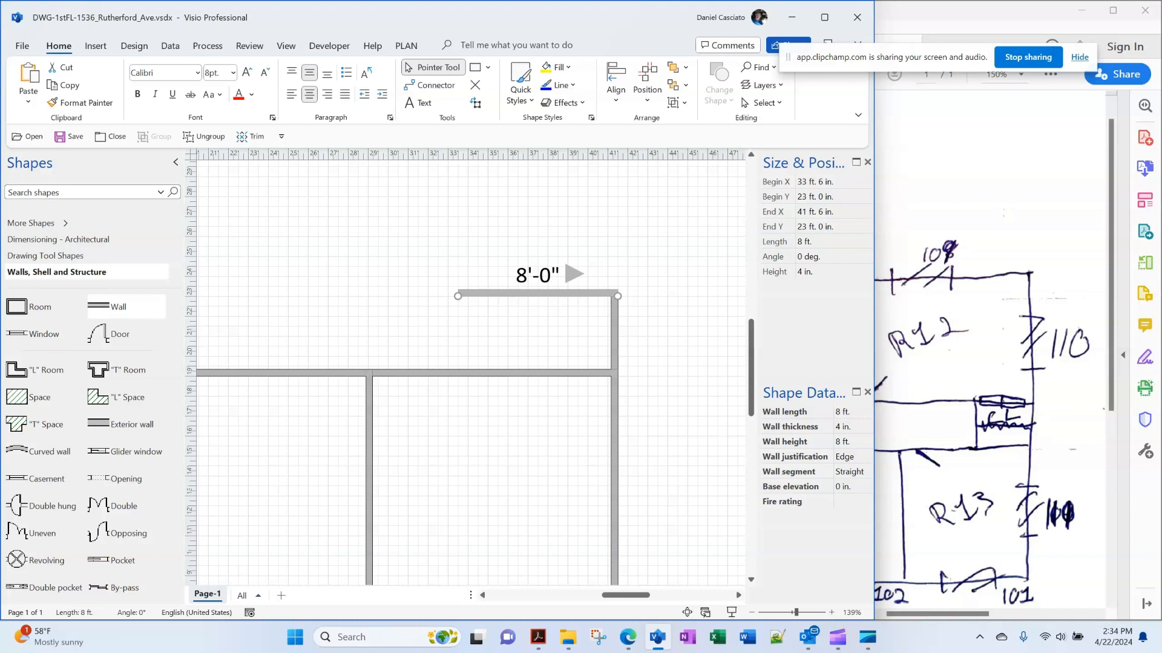
{"action": "left_click_drag", "start_coordinate": [458, 296], "coordinate": [259, 297]}
{"action": "left_click_drag", "start_coordinate": [625, 596], "coordinate": [608, 595]}
{"action": "left_click_drag", "start_coordinate": [467, 296], "coordinate": [398, 296]}
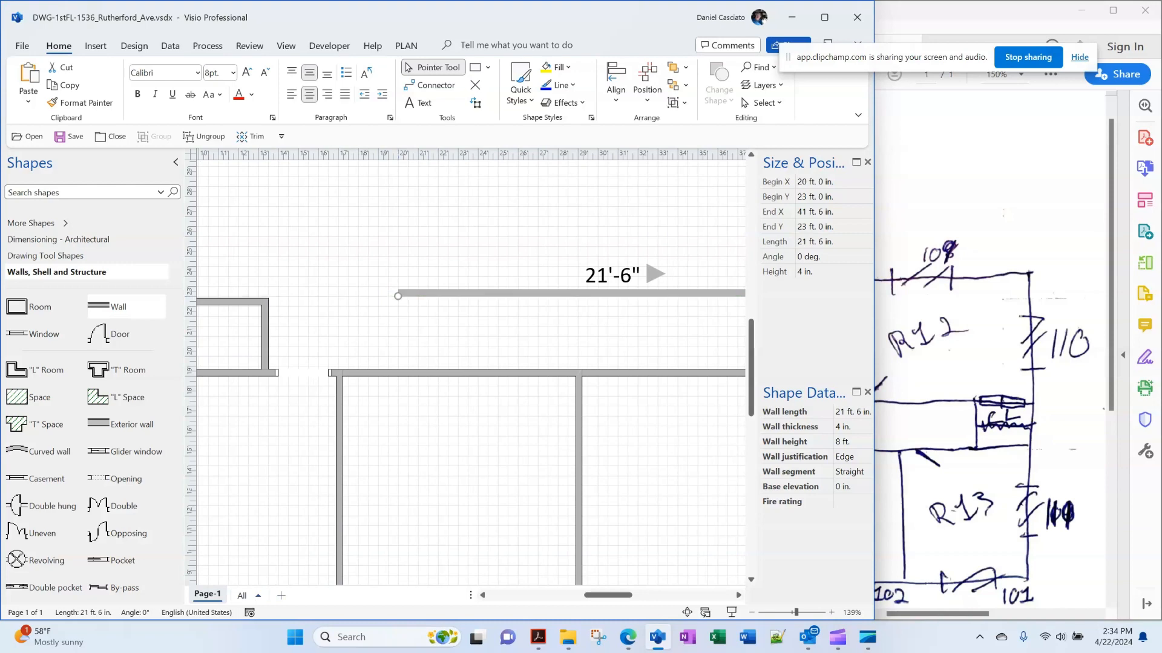
{"action": "left_click", "coordinate": [1004, 212]}
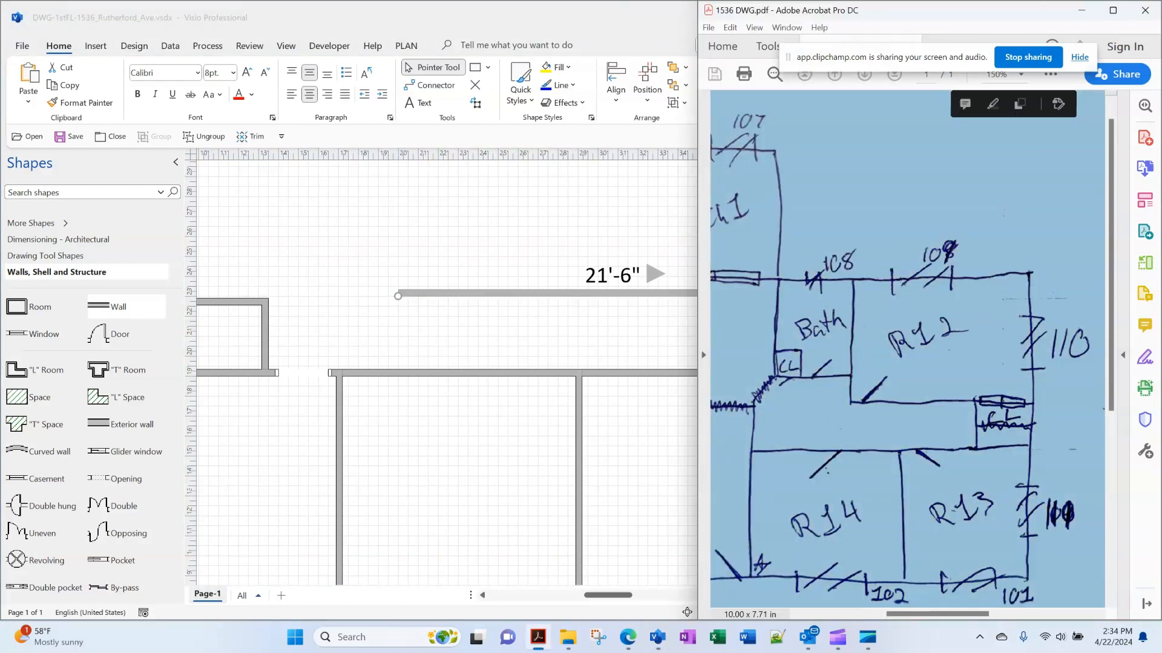
{"action": "left_click", "coordinate": [460, 336]}
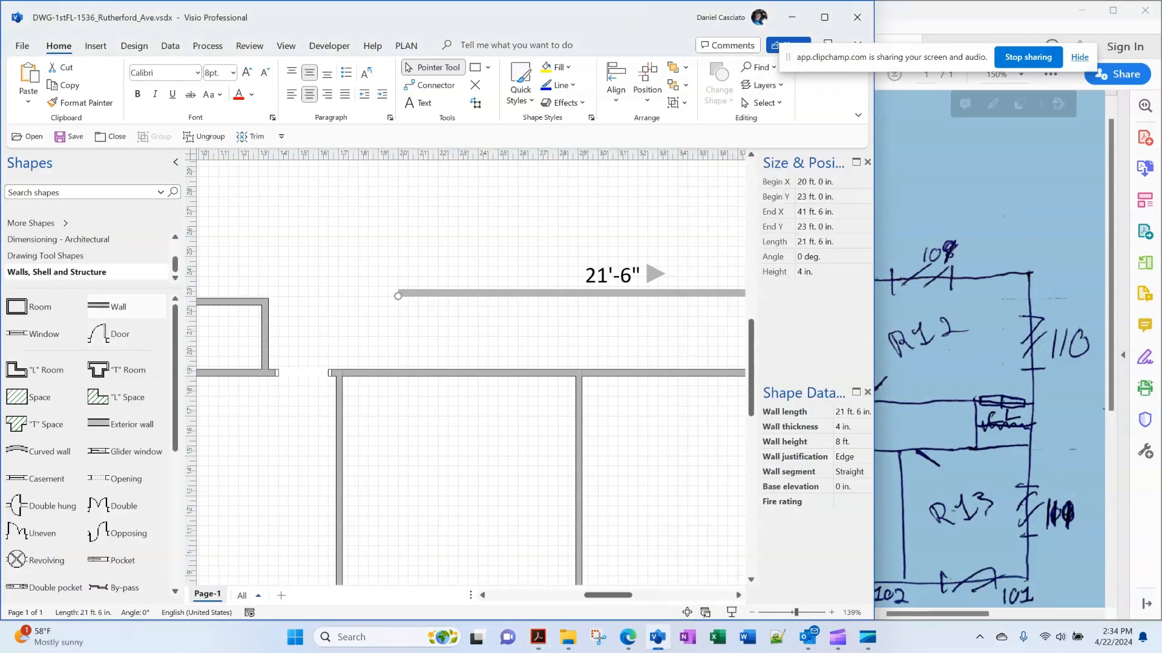
{"action": "left_click_drag", "start_coordinate": [115, 307], "coordinate": [438, 243]}
{"action": "left_click_drag", "start_coordinate": [519, 246], "coordinate": [408, 296]}
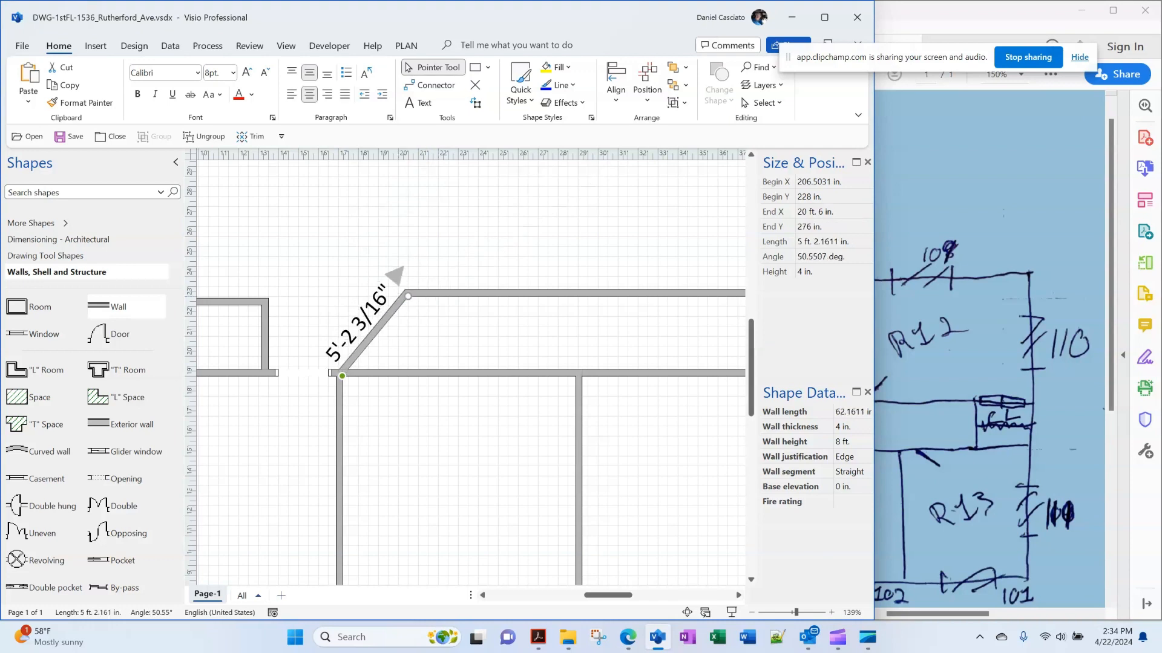
Place an opening on the diagonal wall, widen it, and nudge it slightly down-left
{"action": "left_click", "coordinate": [450, 335]}
{"action": "left_click", "coordinate": [375, 333]}
{"action": "left_click", "coordinate": [451, 335]}
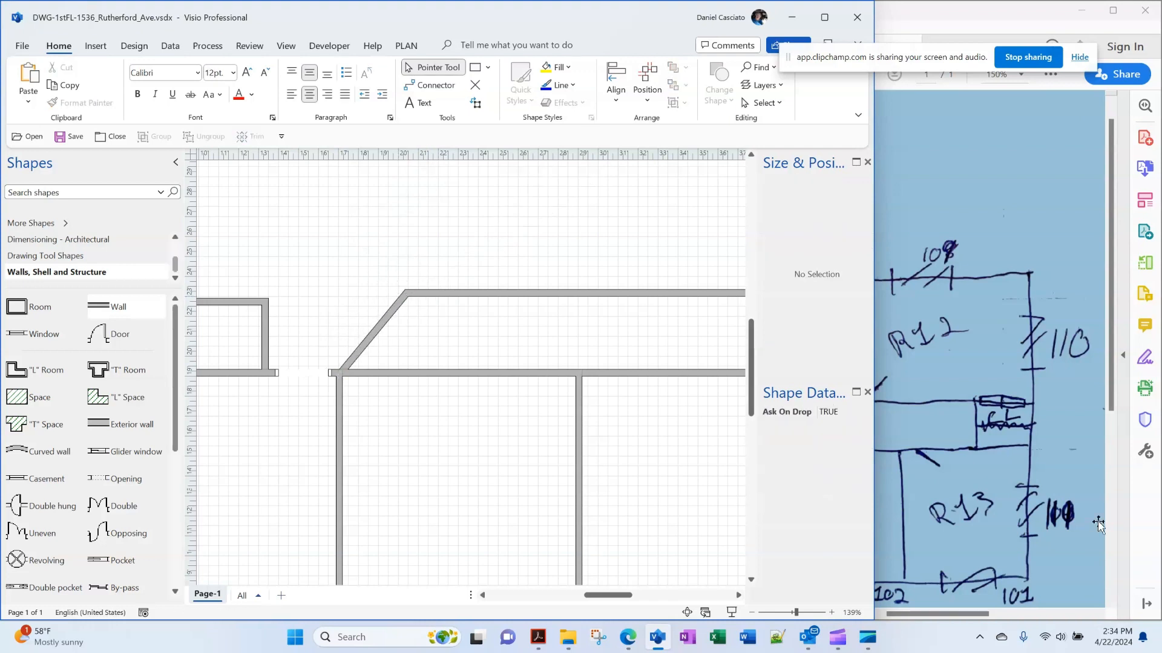
{"action": "left_click_drag", "start_coordinate": [98, 478], "coordinate": [401, 299]}
{"action": "left_click_drag", "start_coordinate": [358, 351], "coordinate": [351, 359]}
{"action": "key", "text": "Escape"}
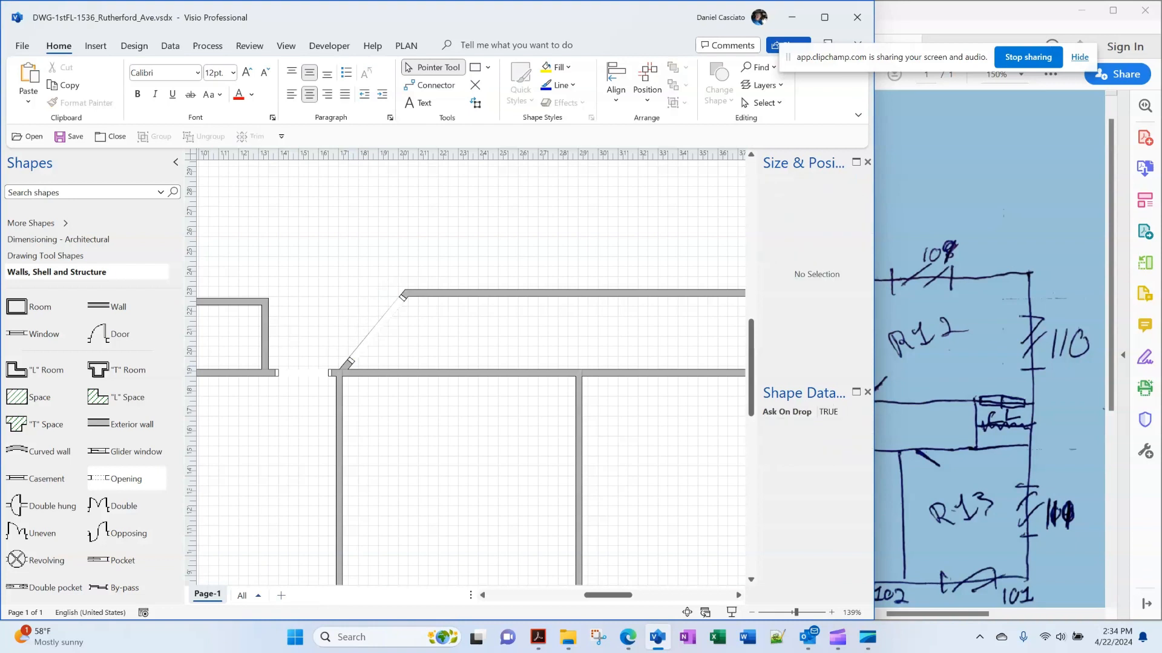
{"action": "left_click", "coordinate": [377, 328]}
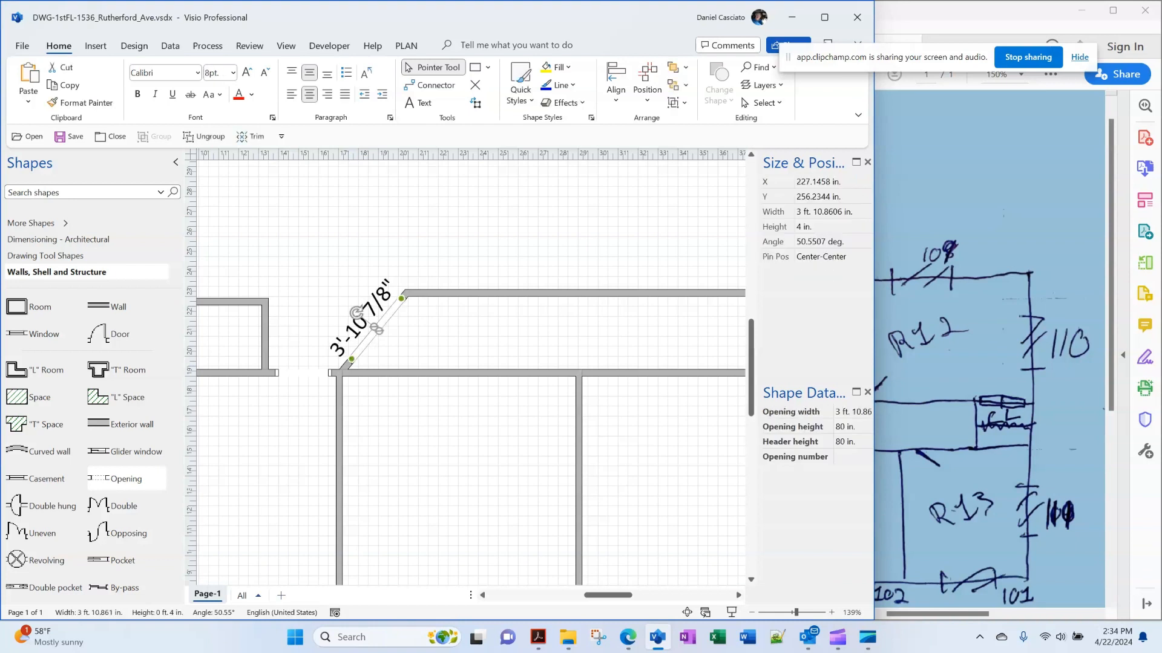
{"action": "left_click_drag", "start_coordinate": [377, 328], "coordinate": [374, 331]}
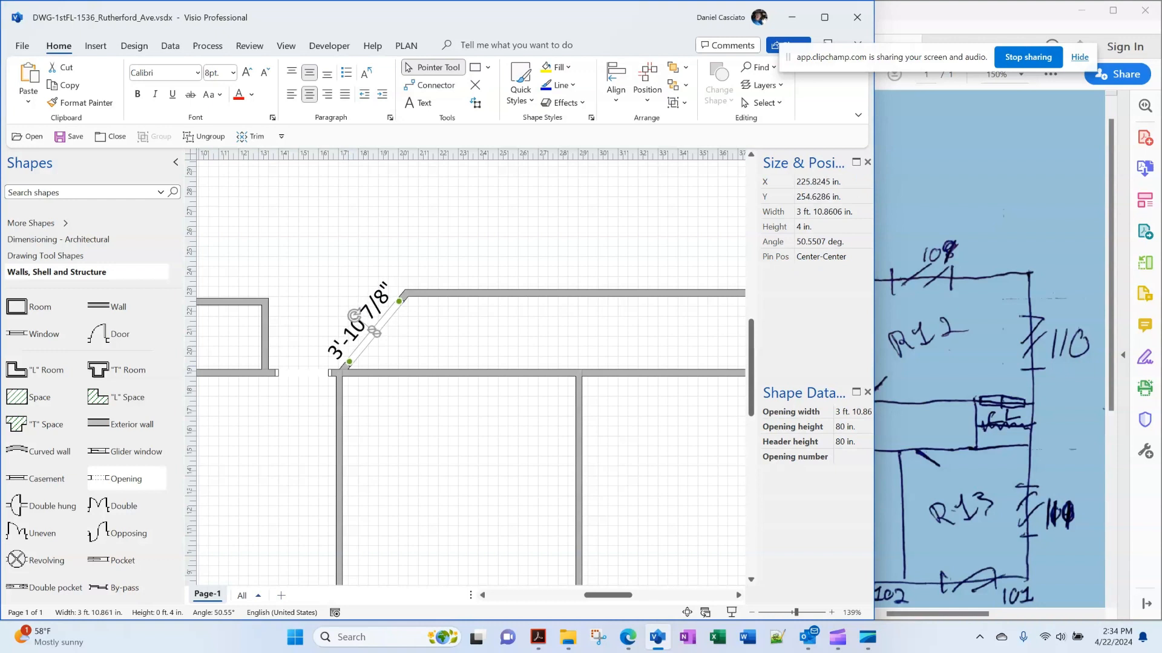
{"action": "key", "text": "Escape"}
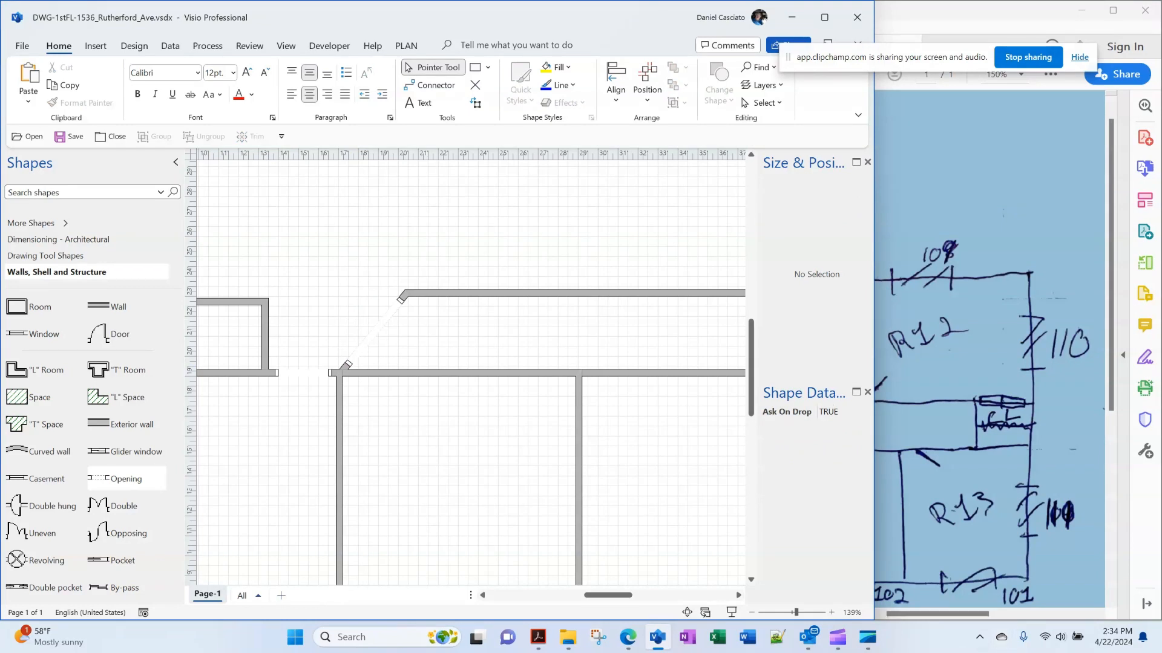
Check the sketch, then add a new wall rotated vertical, about 6 ft long
{"action": "left_click_drag", "start_coordinate": [608, 596], "coordinate": [633, 595]}
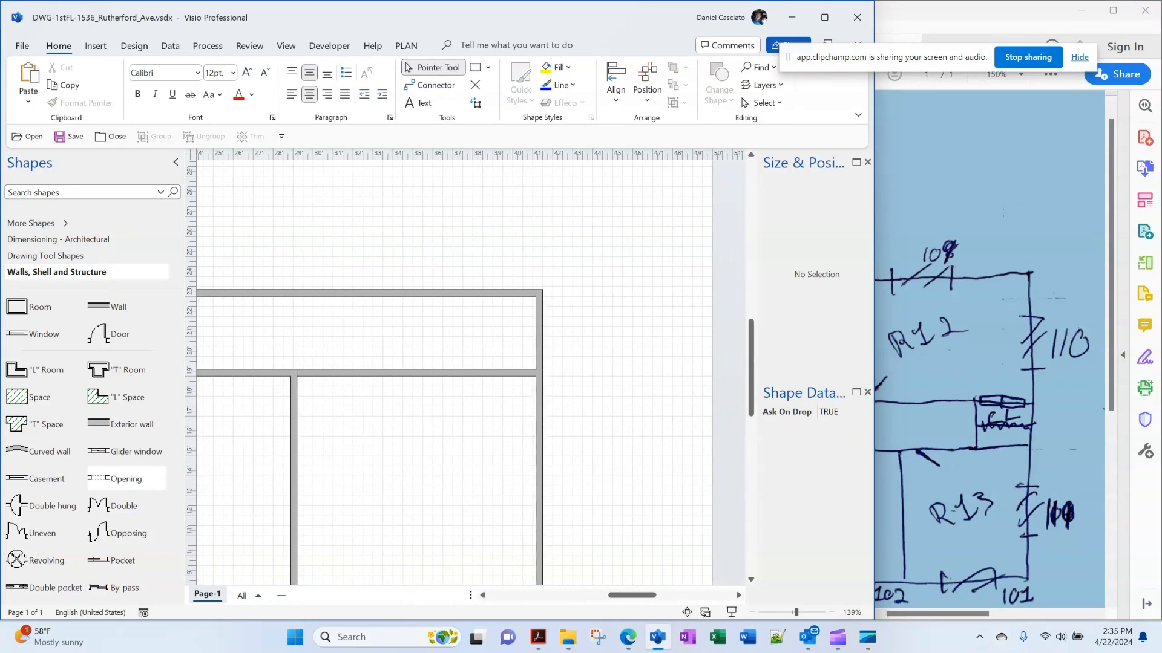
{"action": "left_click", "coordinate": [950, 387]}
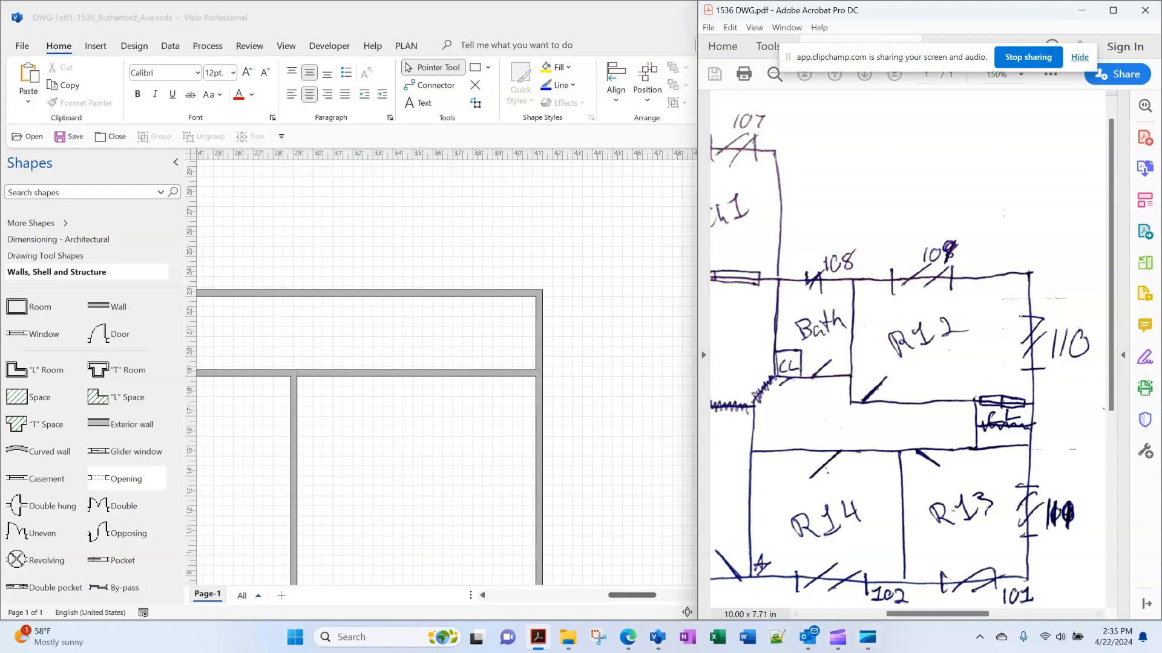
{"action": "left_click_drag", "start_coordinate": [937, 614], "coordinate": [893, 614]}
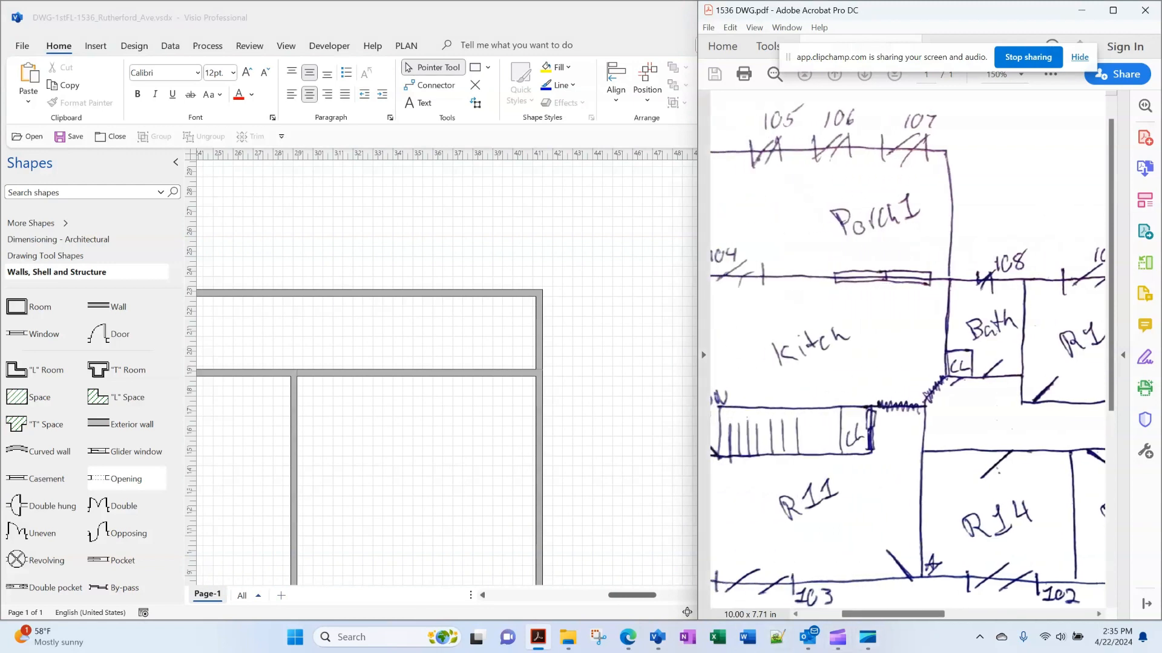
{"action": "scroll", "coordinate": [448, 375], "scroll_direction": "up", "scroll_amount": 3}
{"action": "left_click_drag", "start_coordinate": [98, 305], "coordinate": [552, 367]}
{"action": "left_click_drag", "start_coordinate": [631, 370], "coordinate": [472, 252]}
Snap the vertical wall to the horizontal wall's corner and set its length to 8 ft
{"action": "left_click_drag", "start_coordinate": [469, 312], "coordinate": [539, 383]}
{"action": "left_click", "coordinate": [827, 242]}
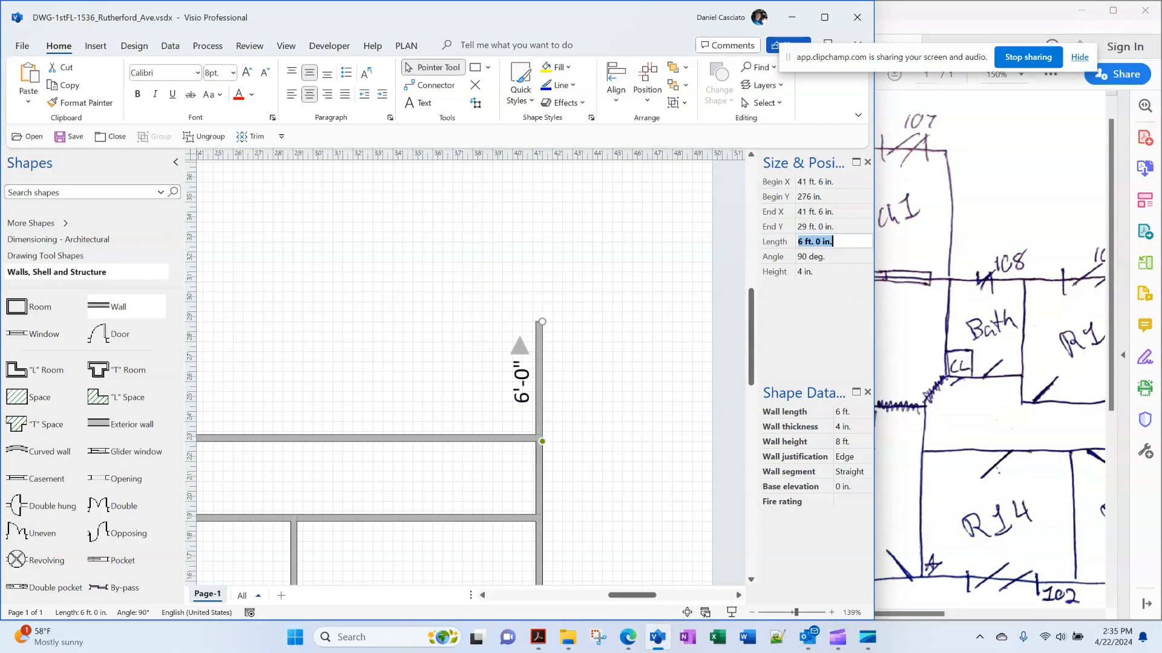
{"action": "type", "text": "12"}
{"action": "key", "text": "Return"}
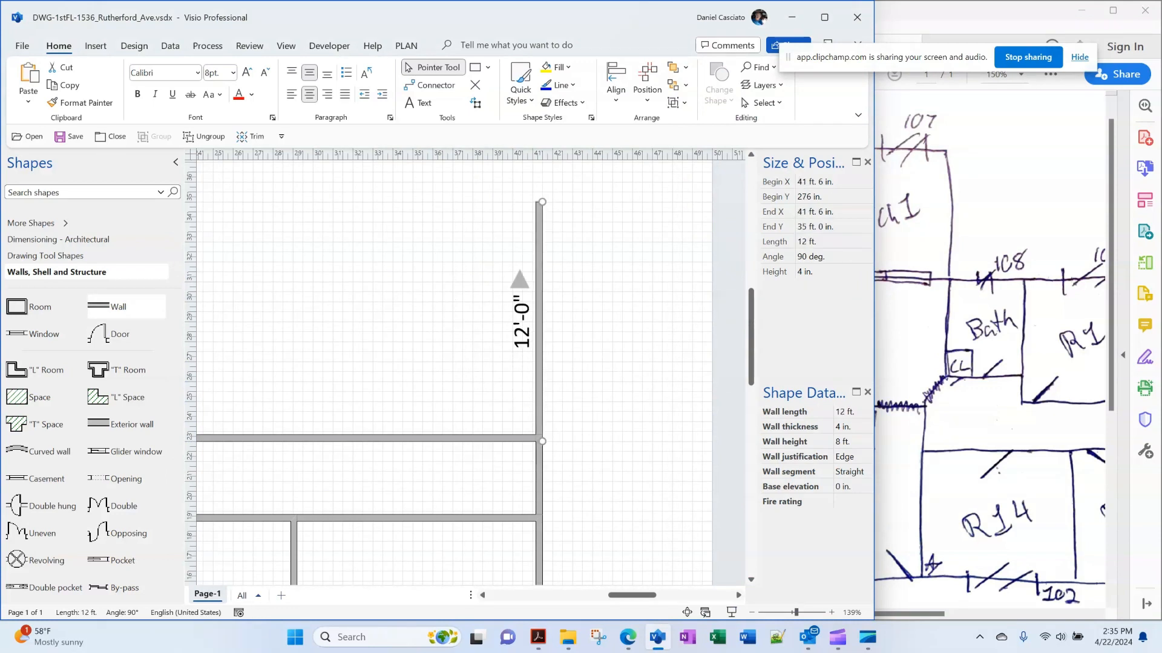
{"action": "left_click", "coordinate": [827, 241]}
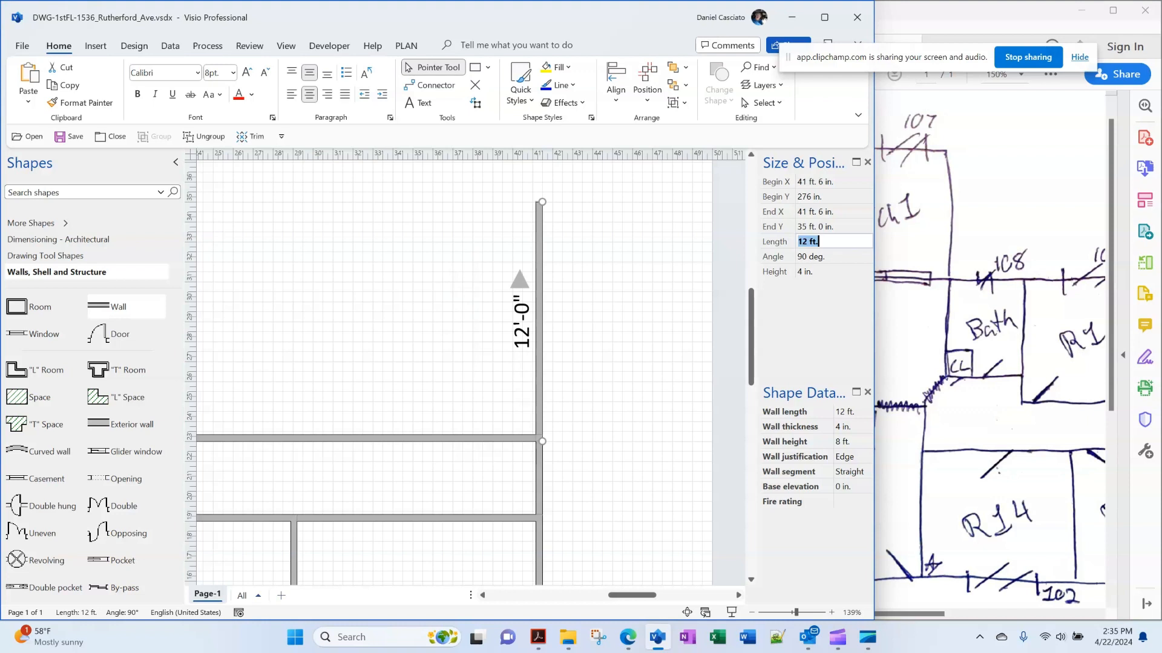
{"action": "type", "text": "8"}
{"action": "key", "text": "Return"}
{"action": "key", "text": "Escape"}
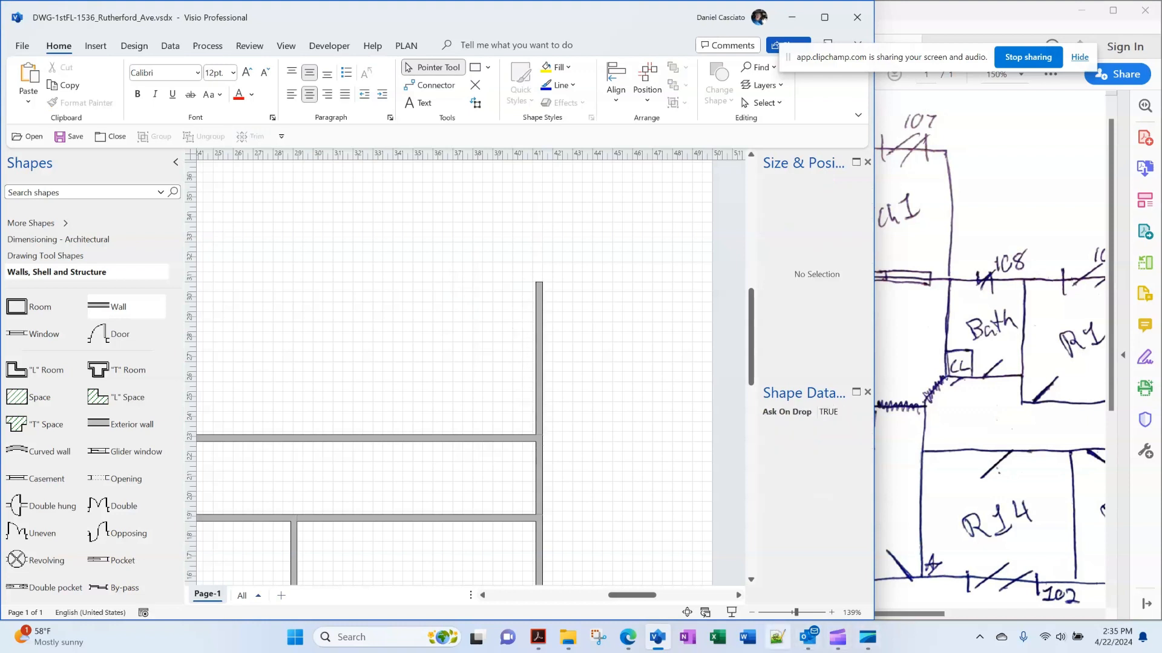
Lengthen the left exterior wall to 14 ft and add a top wall of about 39'-9½"
{"action": "left_click", "coordinate": [752, 613]}
{"action": "left_click", "coordinate": [752, 613]}
{"action": "left_click", "coordinate": [752, 613]}
{"action": "left_click", "coordinate": [752, 613]}
{"action": "left_click", "coordinate": [752, 613]}
{"action": "left_click", "coordinate": [752, 612]}
{"action": "left_click", "coordinate": [752, 613]}
{"action": "left_click", "coordinate": [752, 613]}
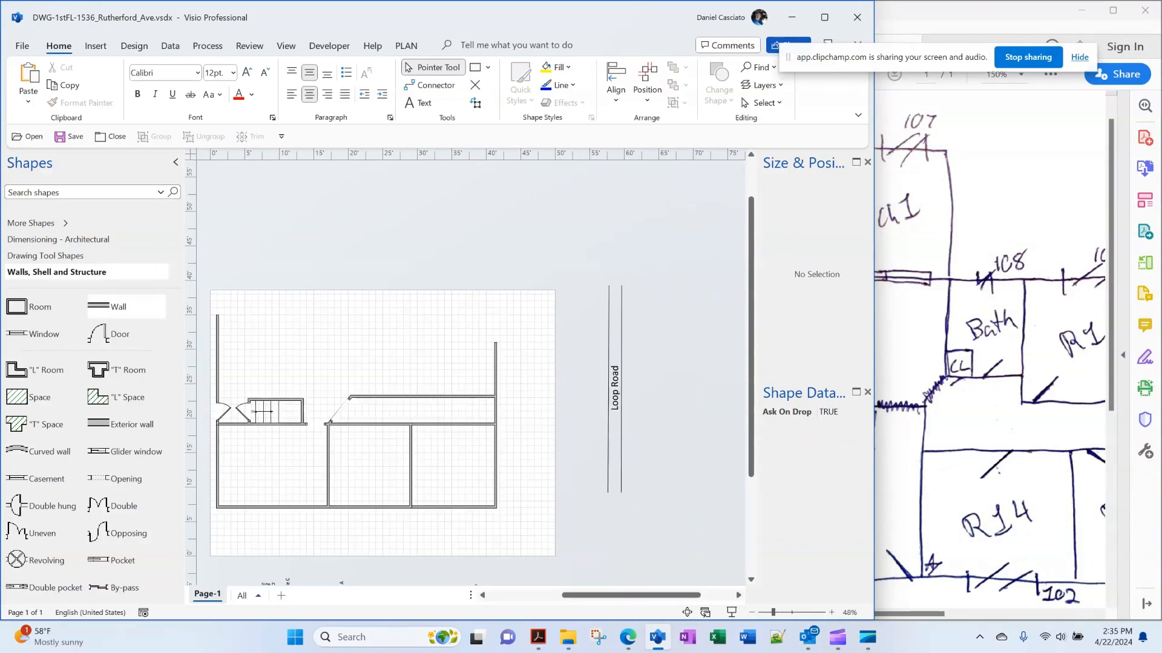
{"action": "left_click", "coordinate": [218, 362]}
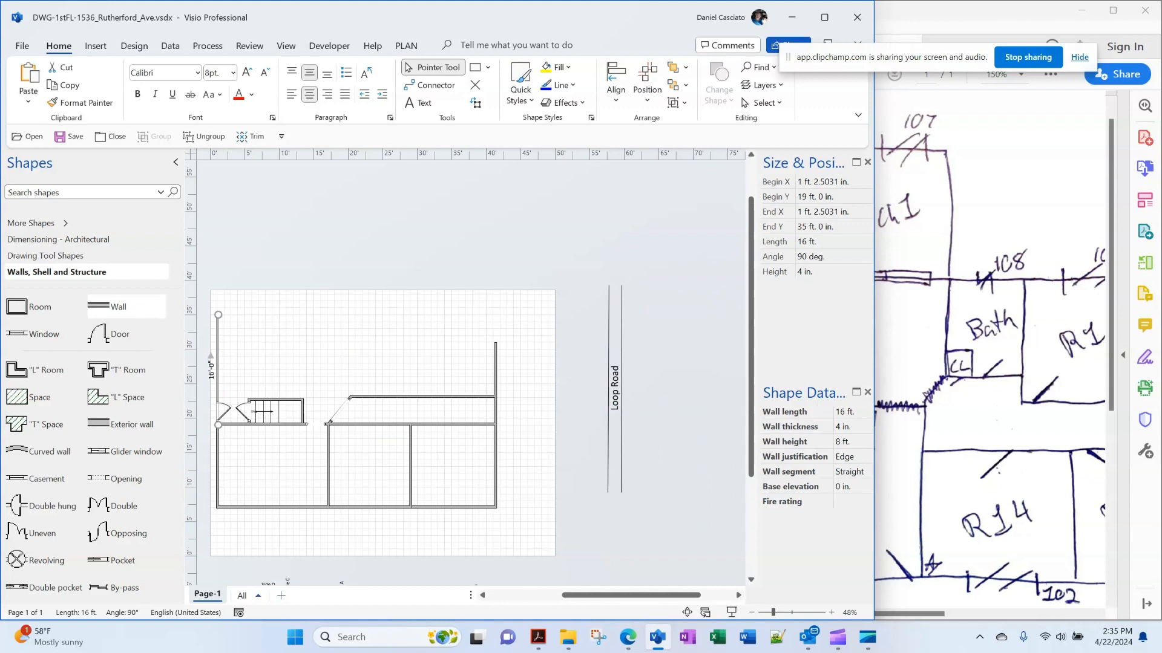
{"action": "left_click", "coordinate": [833, 242]}
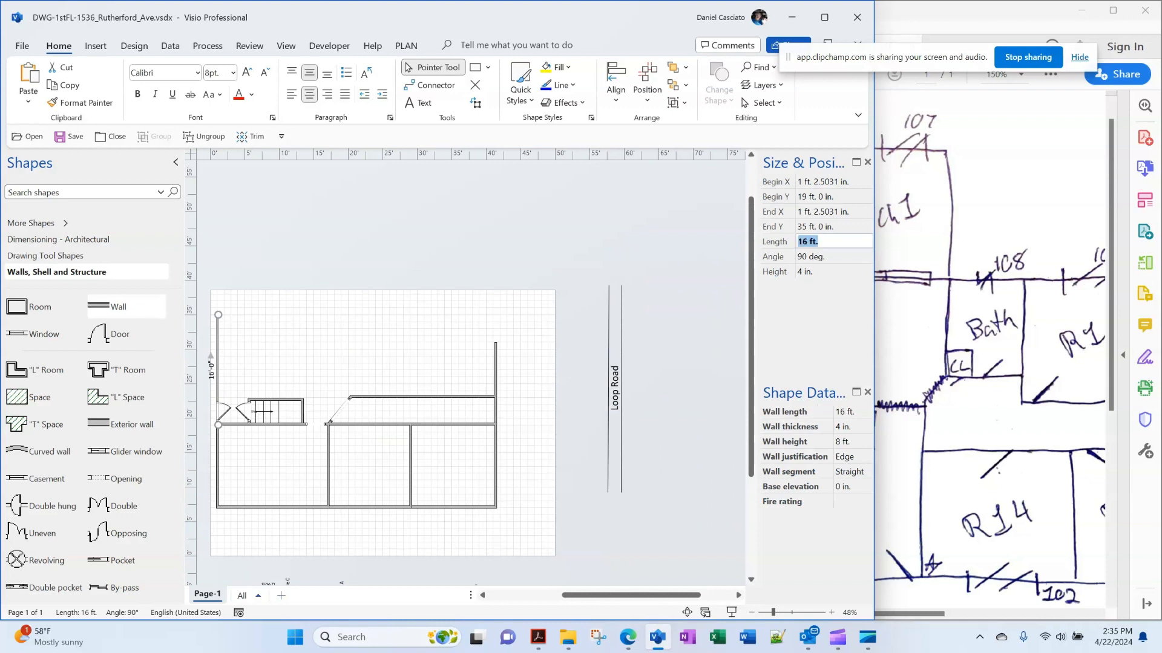
{"action": "type", "text": "10"}
{"action": "key", "text": "Return"}
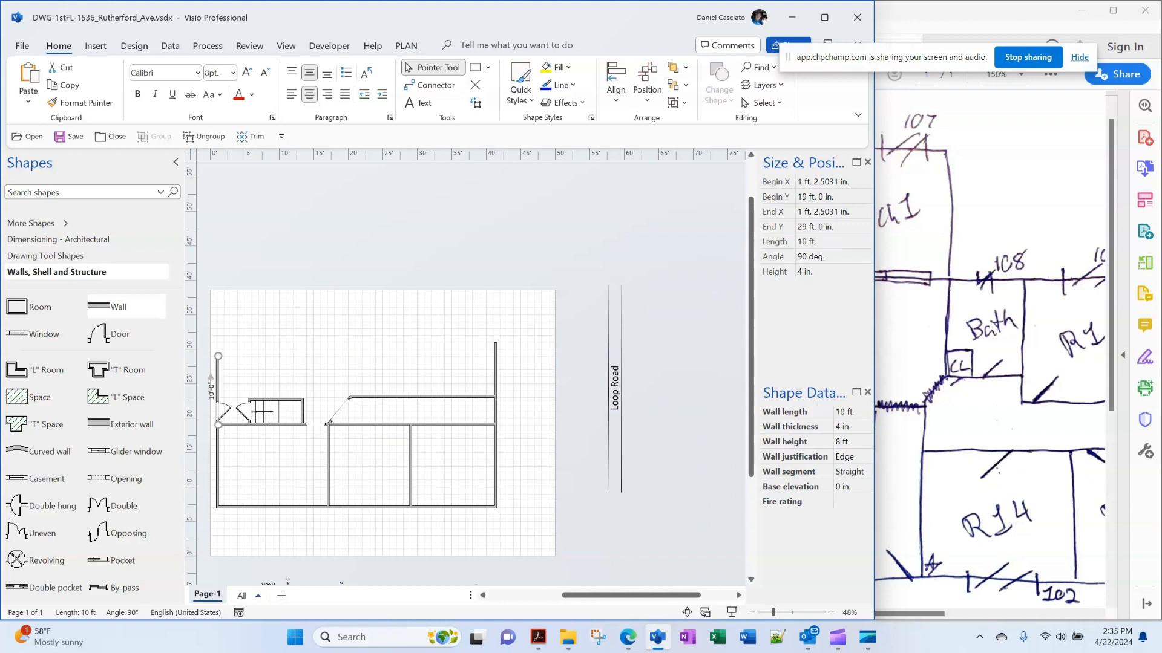
{"action": "left_click", "coordinate": [834, 242]}
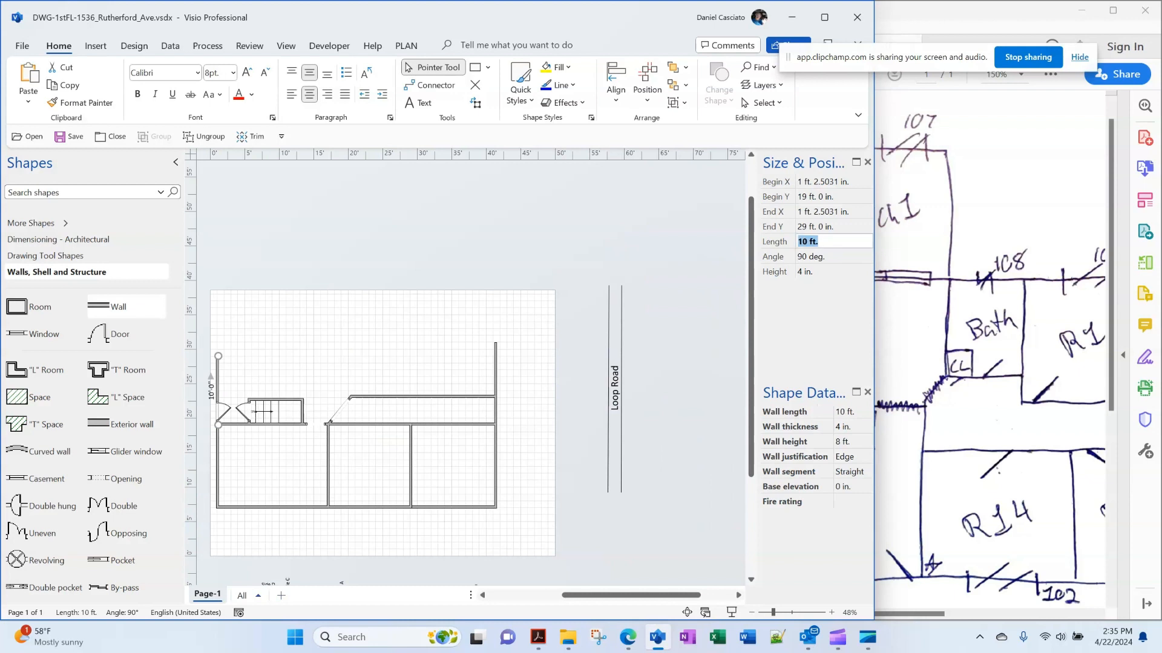
{"action": "type", "text": "14"}
{"action": "key", "text": "Return"}
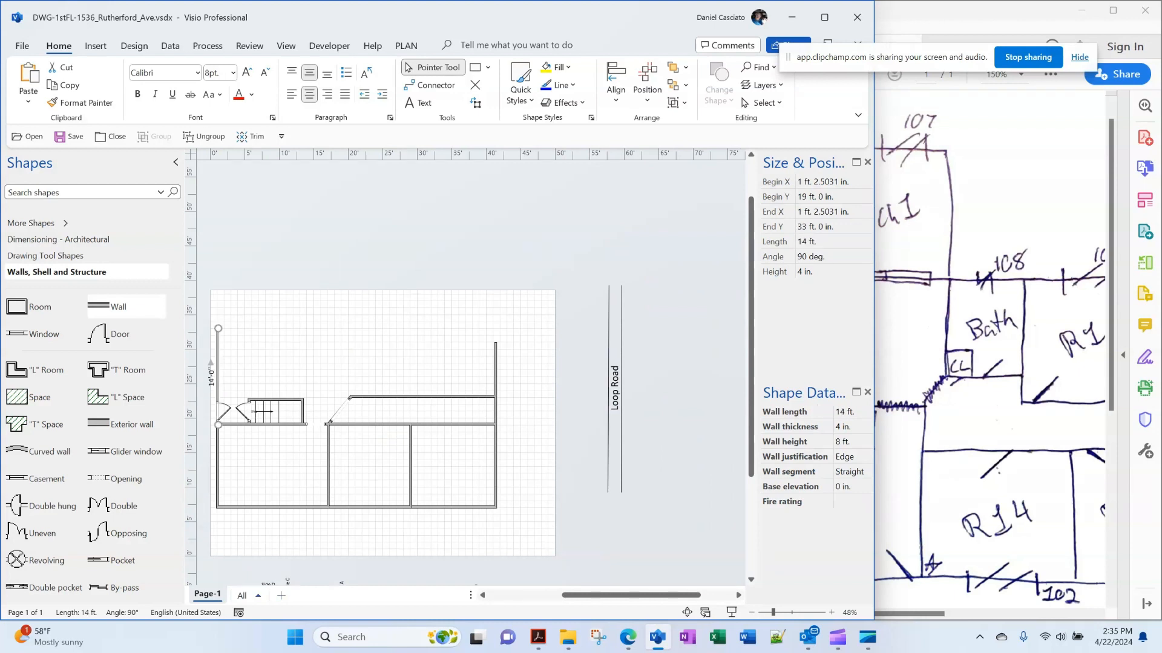
{"action": "left_click", "coordinate": [315, 357]}
{"action": "left_click_drag", "start_coordinate": [114, 307], "coordinate": [493, 328]}
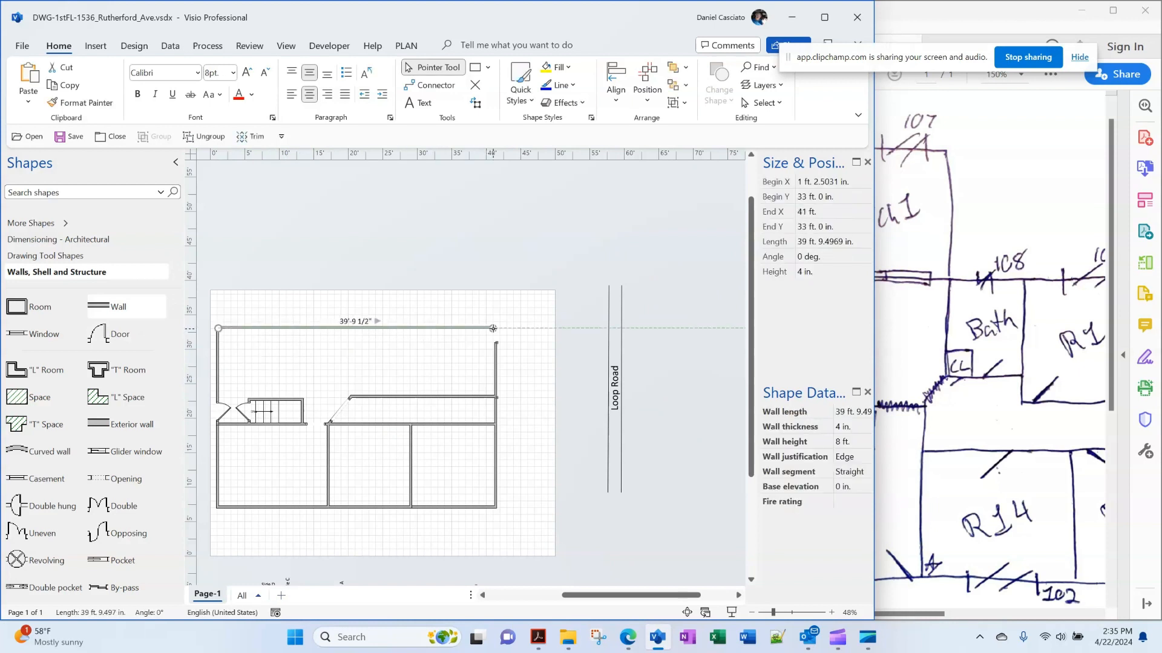
{"action": "left_click", "coordinate": [463, 361]}
Extend the right wall's top endpoint up until it meets the top wall
{"action": "scroll", "coordinate": [463, 362], "scroll_direction": "up", "scroll_amount": 3}
{"action": "scroll", "coordinate": [463, 362], "scroll_direction": "down", "scroll_amount": 3}
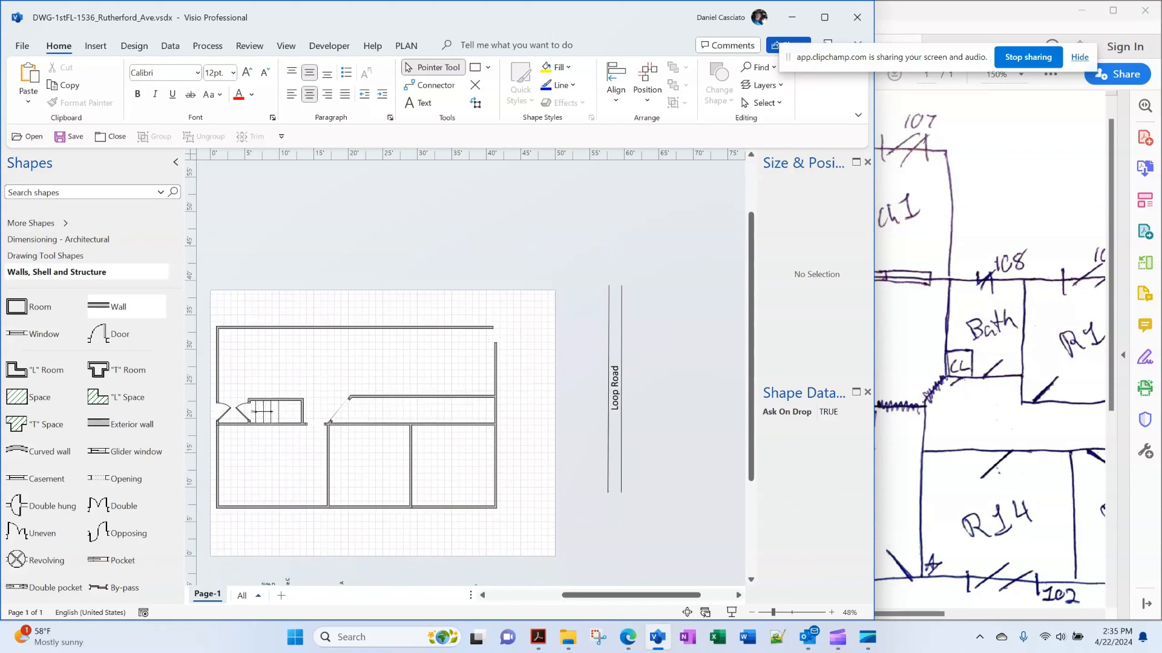
{"action": "scroll", "coordinate": [528, 363], "scroll_direction": "up", "scroll_amount": 5}
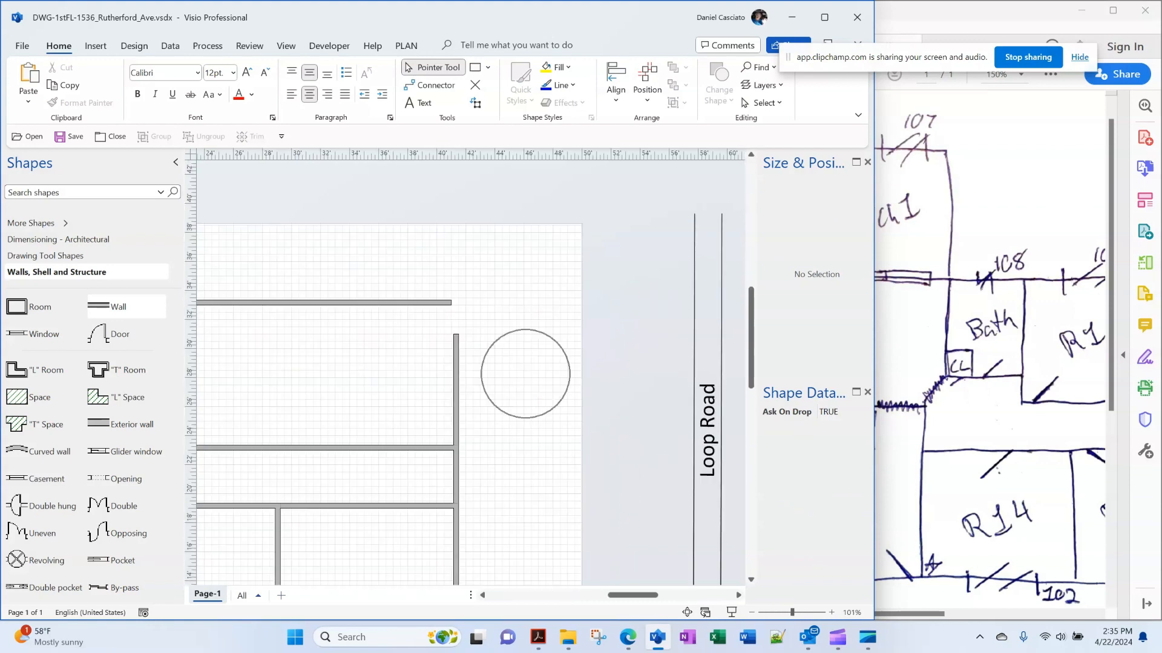
{"action": "scroll", "coordinate": [505, 353], "scroll_direction": "up", "scroll_amount": 1}
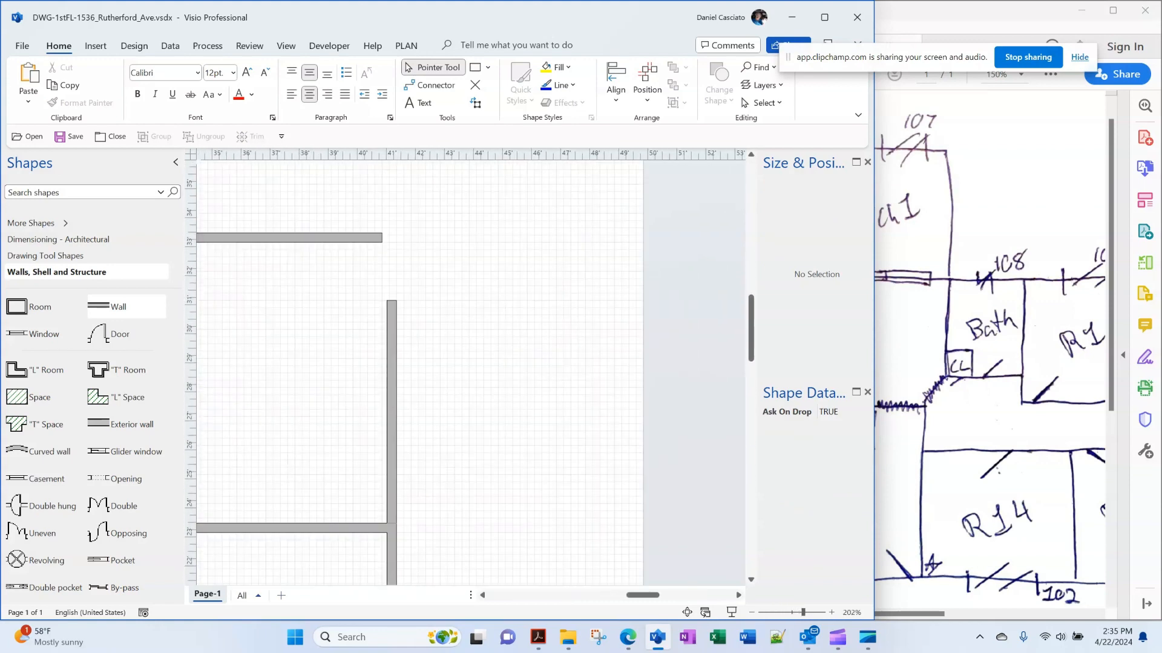
{"action": "left_click", "coordinate": [392, 315]}
{"action": "left_click_drag", "start_coordinate": [397, 300], "coordinate": [396, 242]}
{"action": "key", "text": "Escape"}
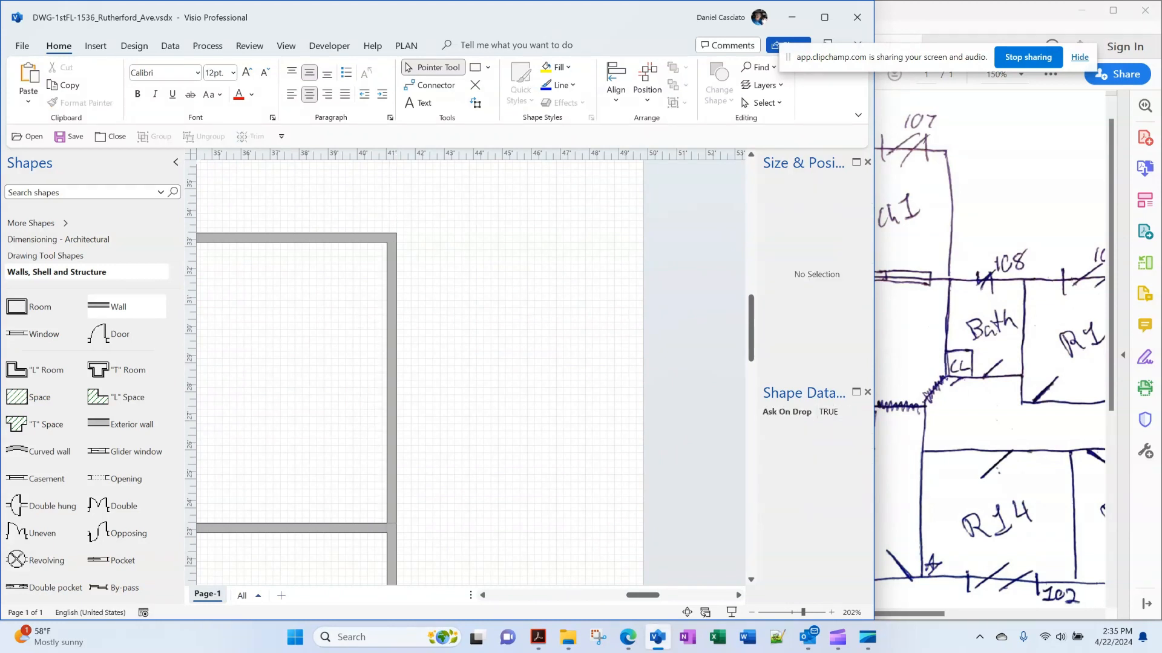
Zoom out to 60% and drag in a Wall as a 10 ft partition from the top wall
{"action": "left_click_drag", "start_coordinate": [643, 596], "coordinate": [619, 595]}
{"action": "scroll", "coordinate": [471, 372], "scroll_direction": "down", "scroll_amount": 4}
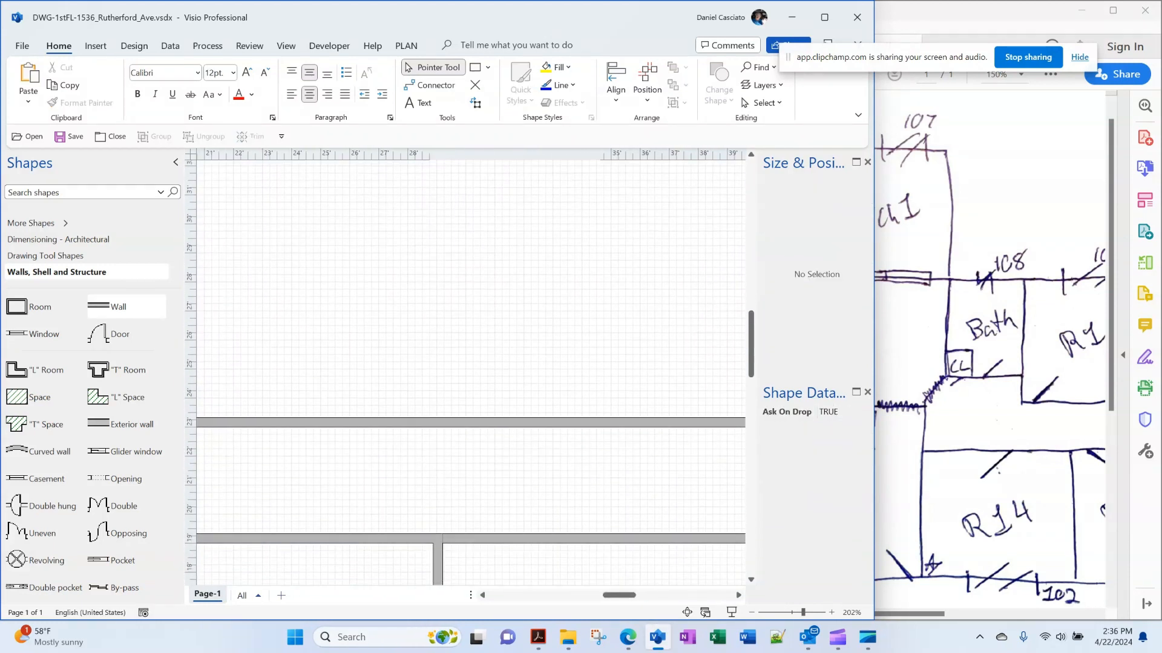
{"action": "left_click_drag", "start_coordinate": [751, 344], "coordinate": [751, 327]}
{"action": "left_click", "coordinate": [752, 612]}
{"action": "left_click", "coordinate": [752, 613]}
{"action": "left_click", "coordinate": [752, 612]}
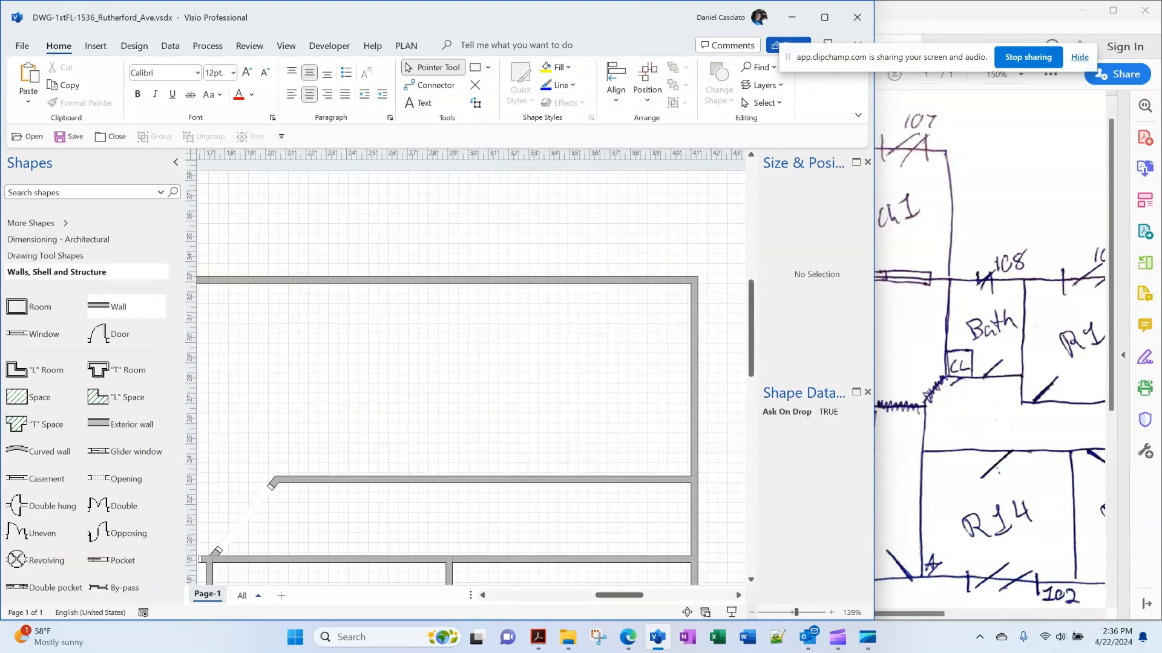
{"action": "left_click", "coordinate": [751, 612]}
{"action": "left_click", "coordinate": [752, 612]}
{"action": "left_click", "coordinate": [751, 612]}
{"action": "left_click", "coordinate": [752, 612]}
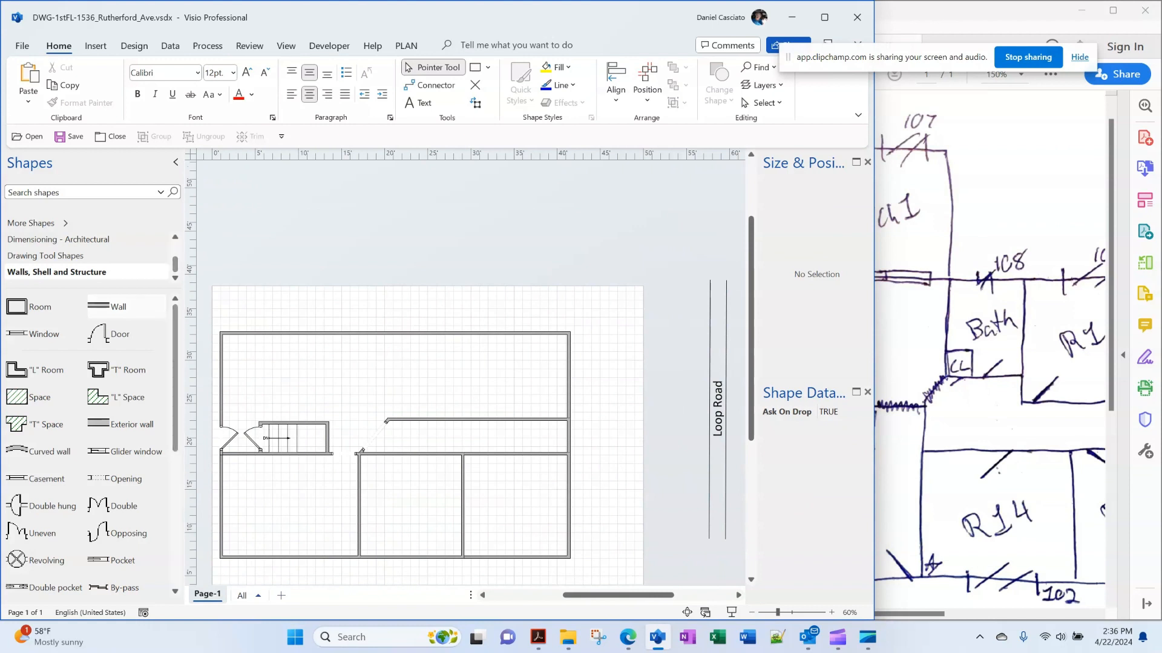
{"action": "left_click_drag", "start_coordinate": [98, 307], "coordinate": [389, 333]}
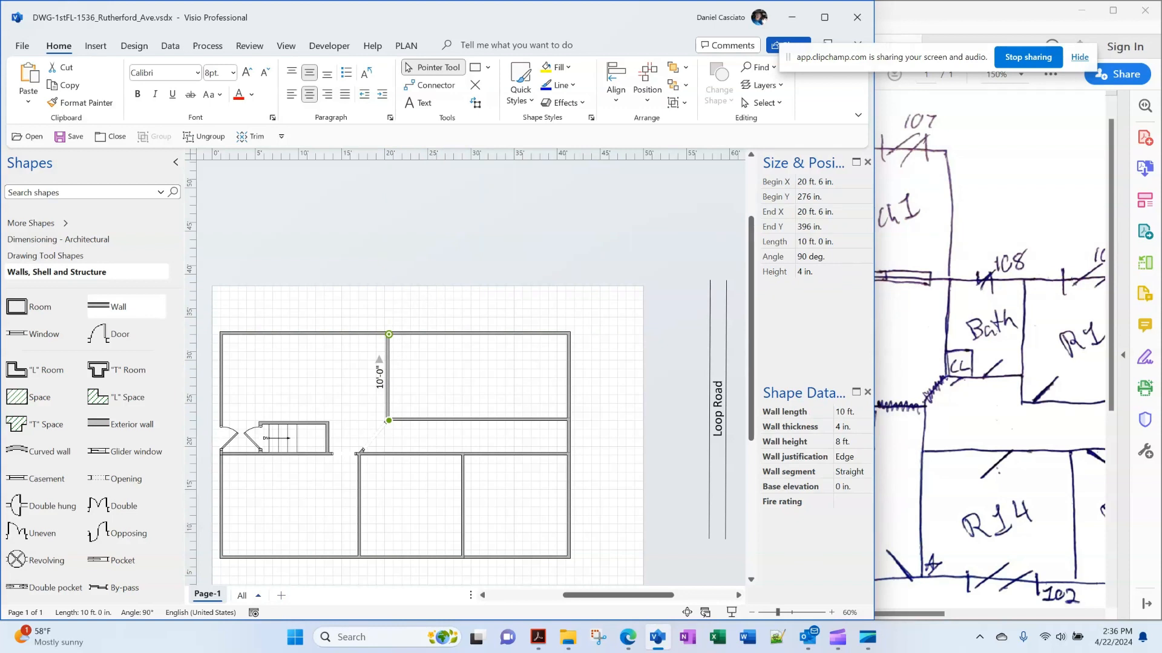
Glue a 9 ft partition wall into the upper-right area, then drop a swing door below the upper rooms
{"action": "scroll", "coordinate": [989, 339], "scroll_direction": "down", "scroll_amount": 1}
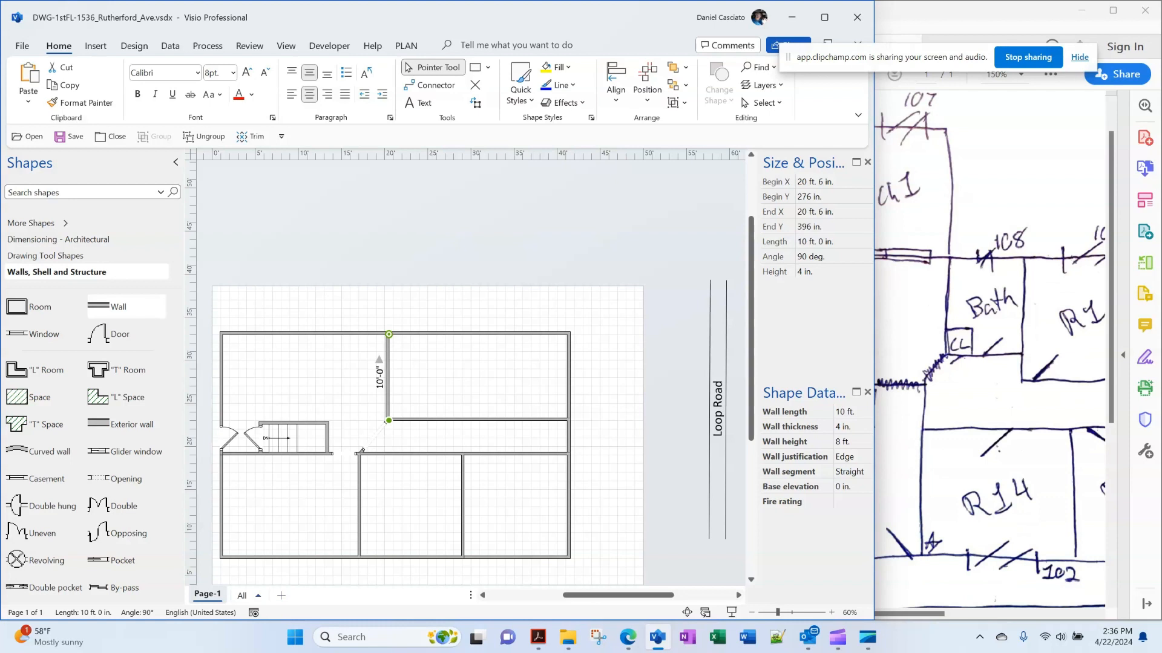
{"action": "key", "text": "Escape"}
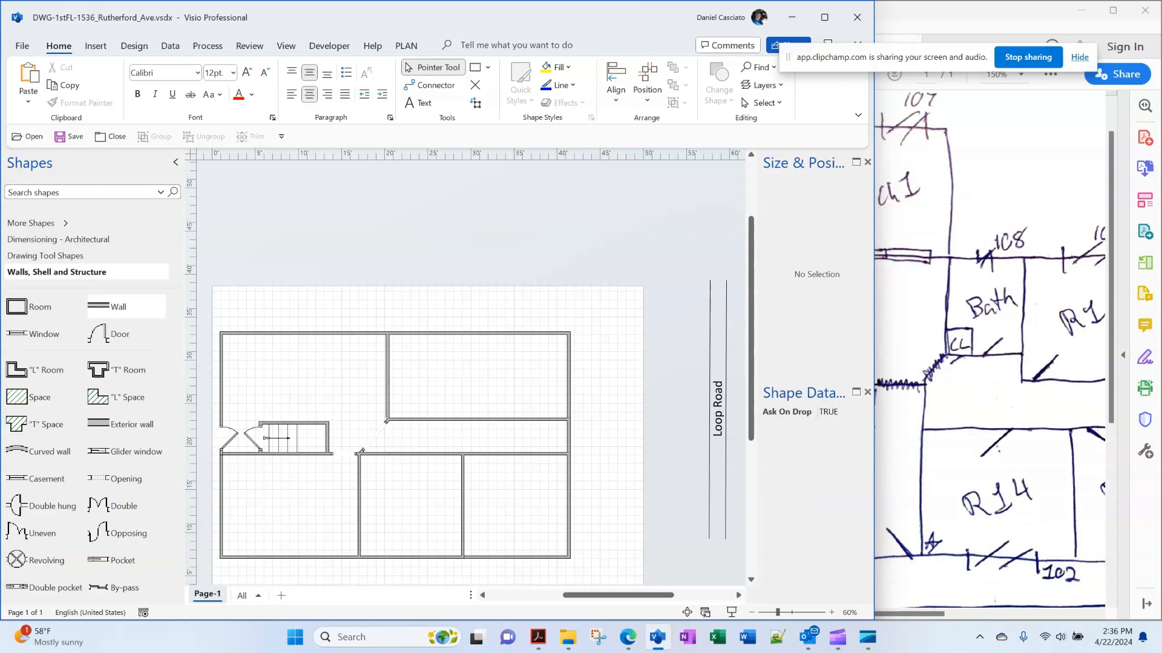
{"action": "left_click_drag", "start_coordinate": [115, 307], "coordinate": [514, 205]}
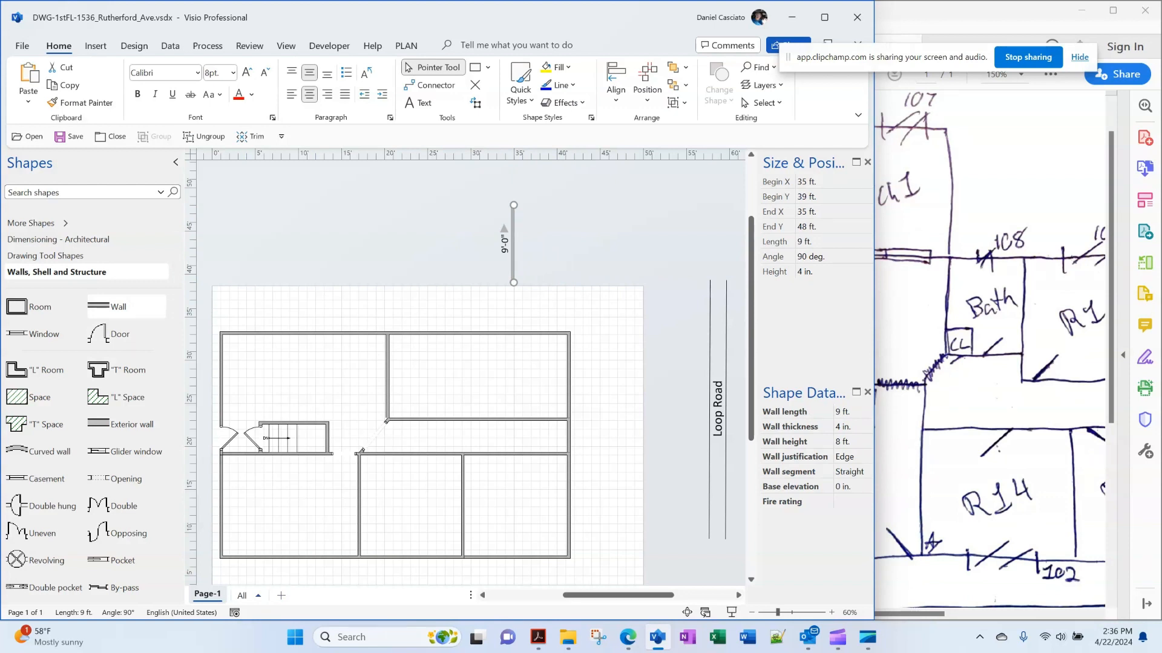
{"action": "left_click_drag", "start_coordinate": [513, 244], "coordinate": [452, 376]}
{"action": "key", "text": "Escape"}
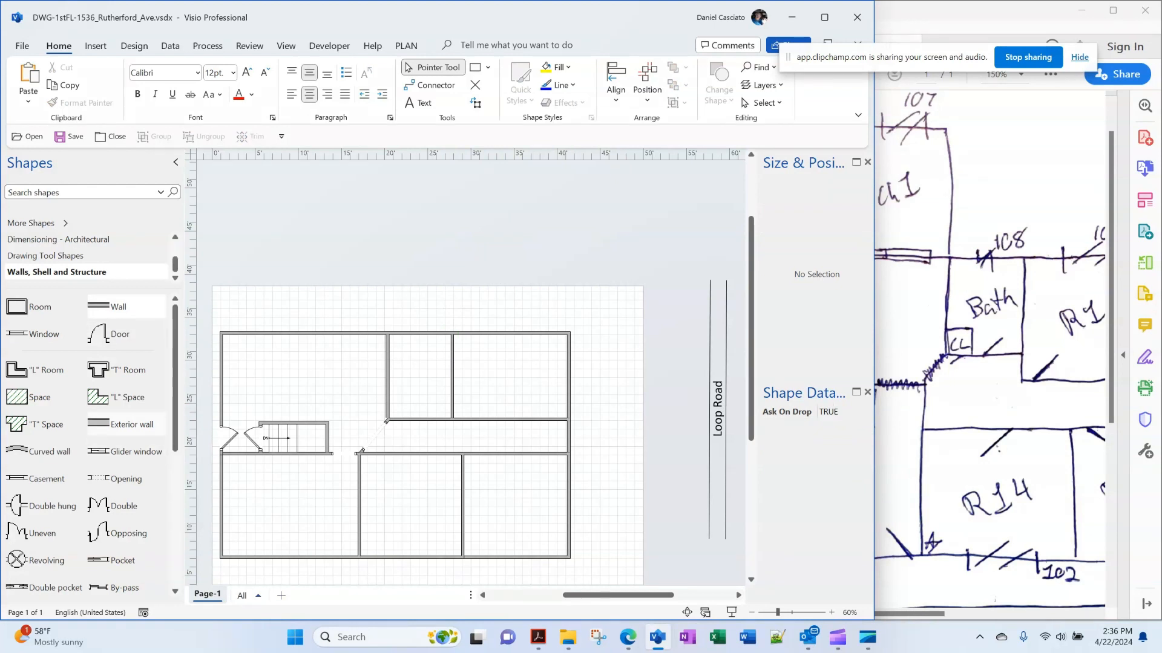
{"action": "left_click_drag", "start_coordinate": [119, 334], "coordinate": [406, 451]}
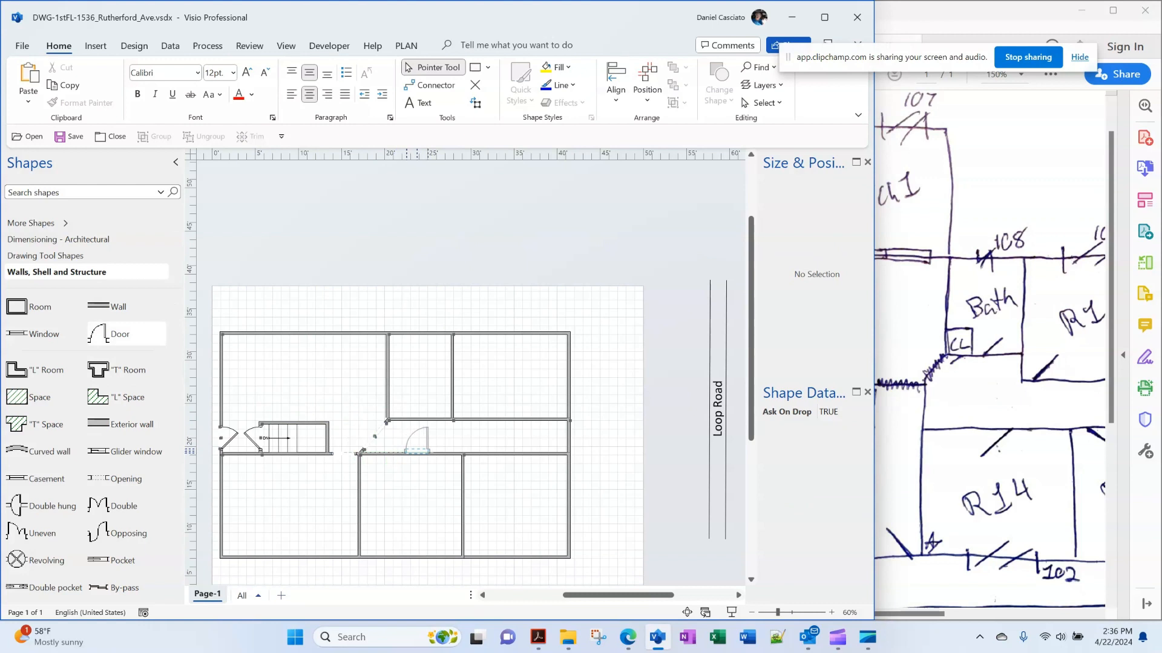
Reverse the first door's in/out opening to swing into the room below and set it 25% open
{"action": "right_click", "coordinate": [425, 440]}
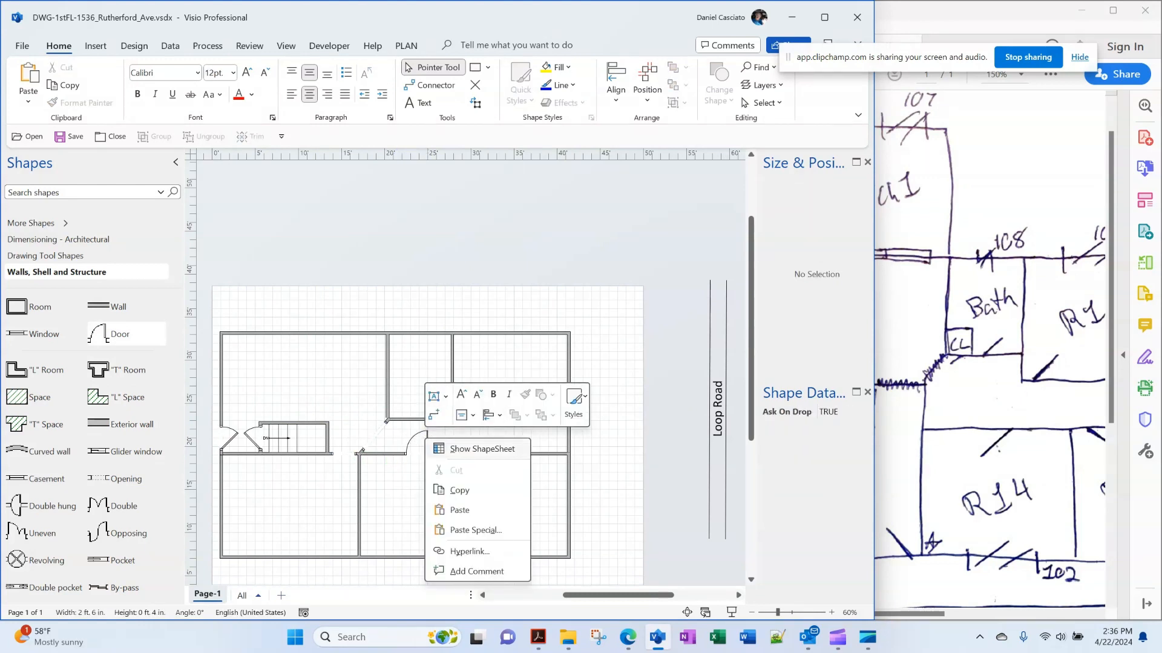
{"action": "key", "text": "Escape"}
{"action": "left_click", "coordinate": [417, 451]}
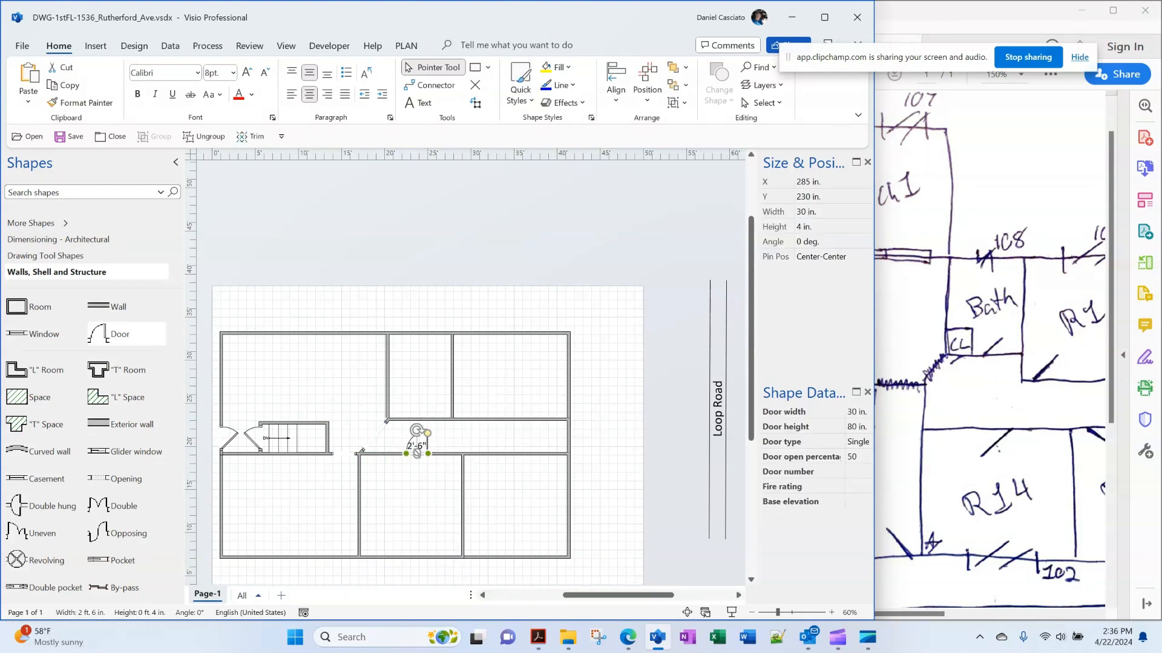
{"action": "right_click", "coordinate": [417, 451]}
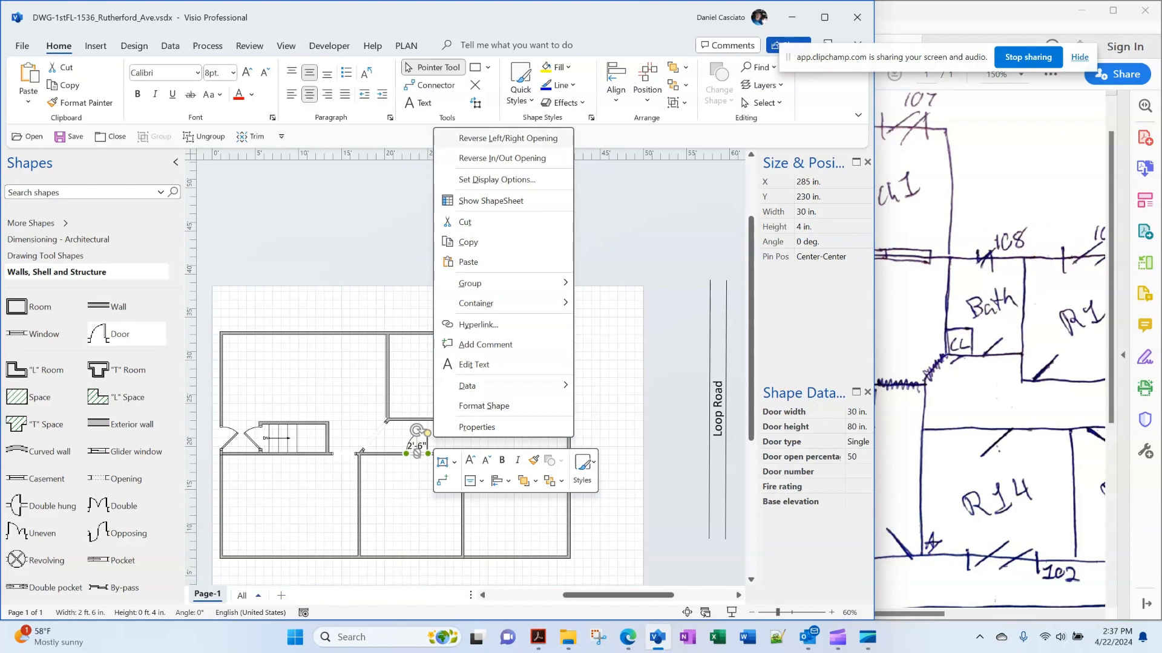
{"action": "left_click", "coordinate": [502, 158]}
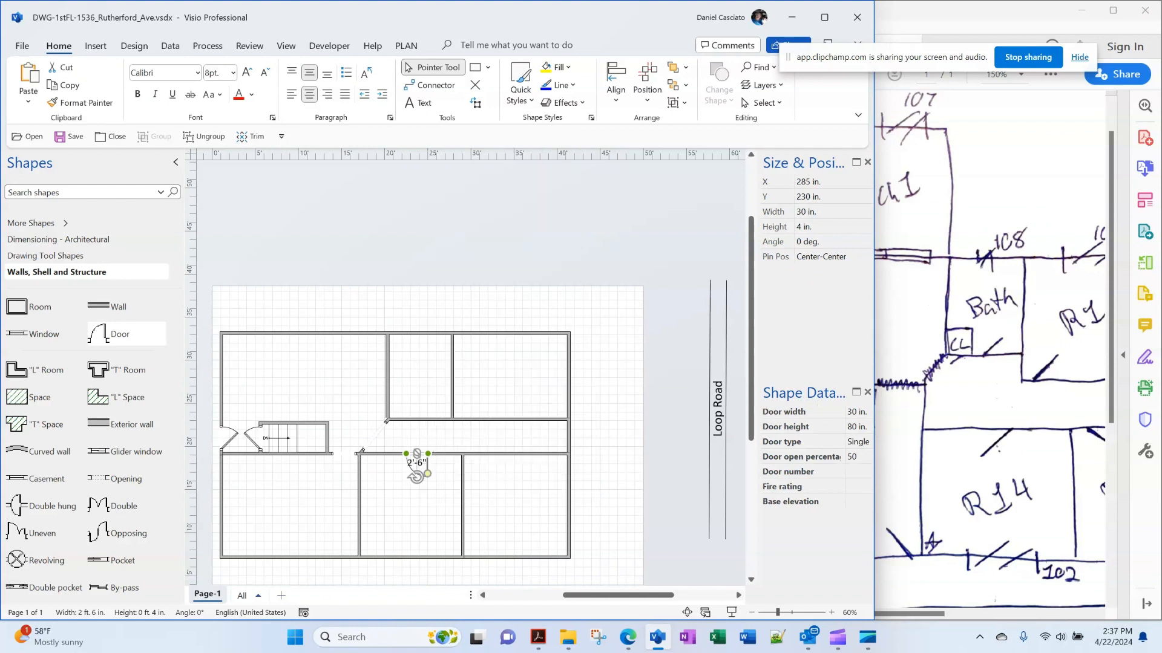
{"action": "key", "text": "Escape"}
{"action": "left_click", "coordinate": [417, 453]}
{"action": "left_click", "coordinate": [853, 456]}
{"action": "type", "text": "25"}
{"action": "key", "text": "Return"}
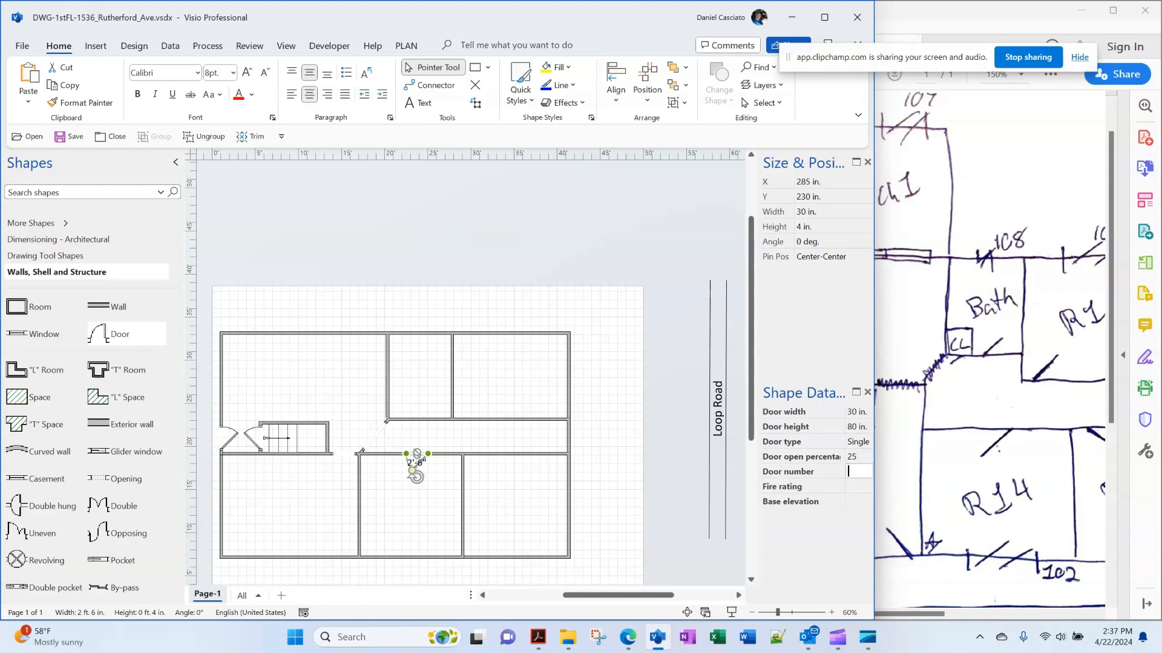
{"action": "key", "text": "Escape"}
Add a second door further right, reversed into the room below at 25% open, plus an 8 ft wall
{"action": "left_click_drag", "start_coordinate": [104, 337], "coordinate": [478, 452]}
{"action": "right_click", "coordinate": [479, 451]}
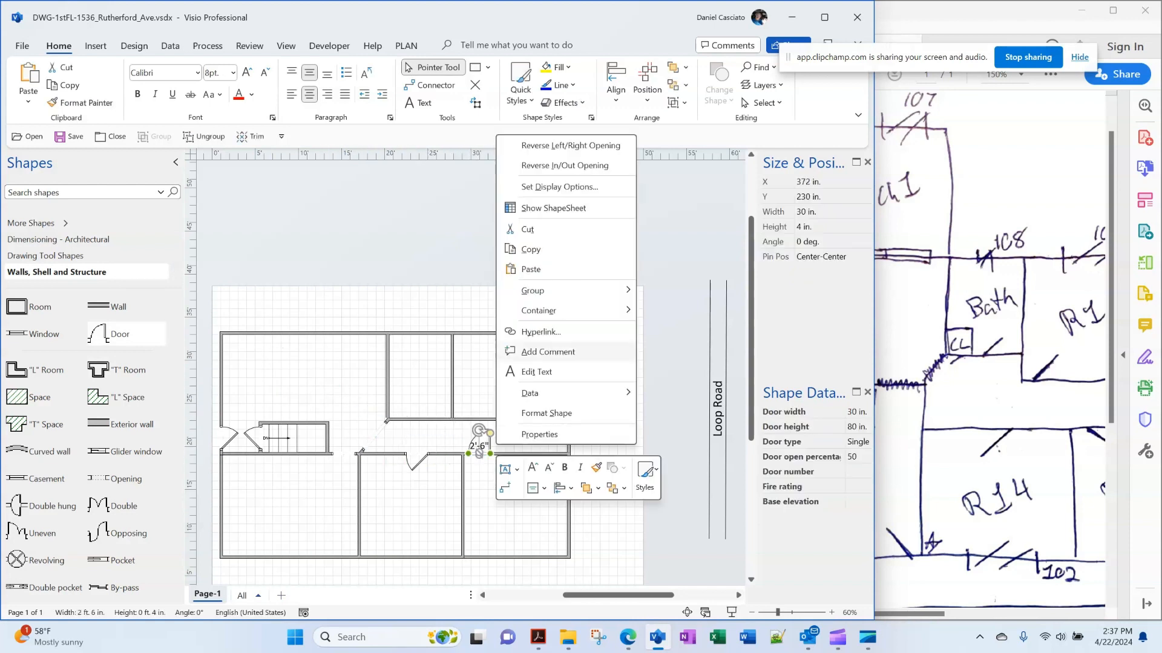
{"action": "left_click", "coordinate": [547, 146]}
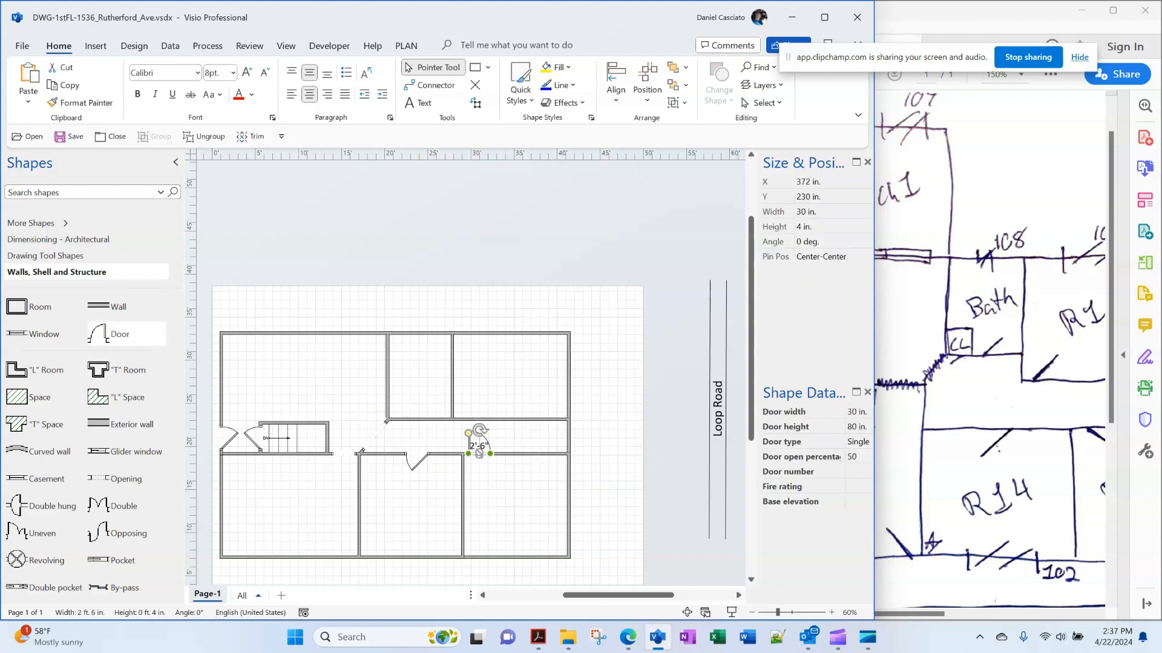
{"action": "right_click", "coordinate": [479, 450]}
{"action": "left_click", "coordinate": [547, 129]}
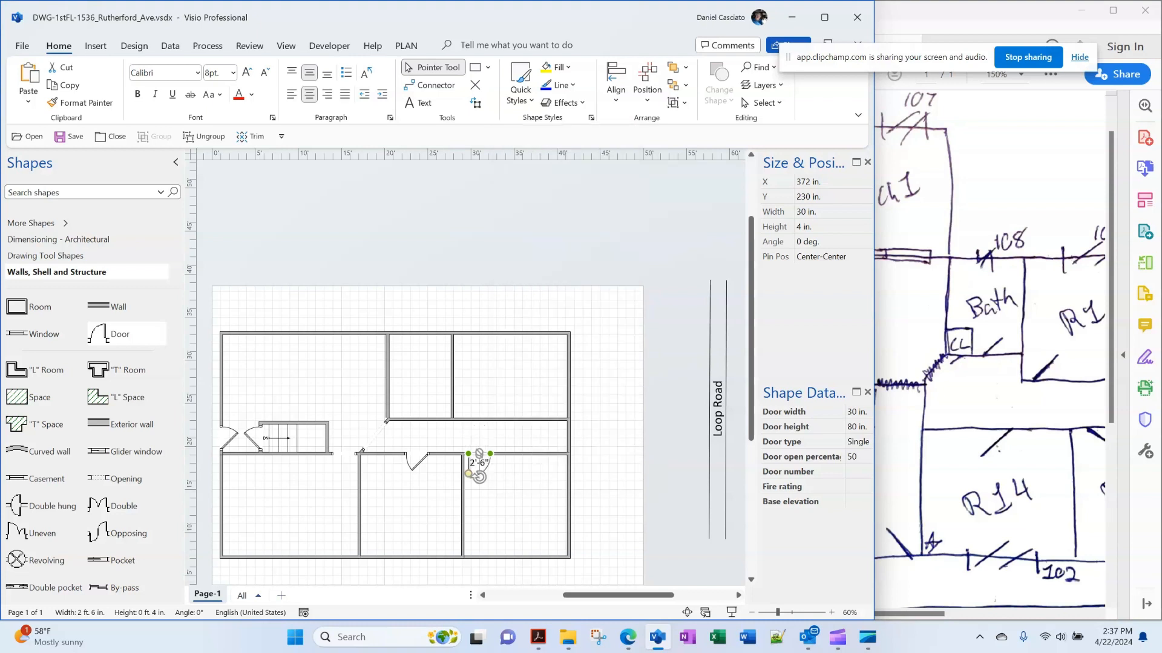
{"action": "left_click", "coordinate": [858, 457]}
{"action": "type", "text": "25"}
{"action": "key", "text": "Return"}
{"action": "left_click", "coordinate": [611, 424]}
{"action": "left_click_drag", "start_coordinate": [119, 306], "coordinate": [556, 282]}
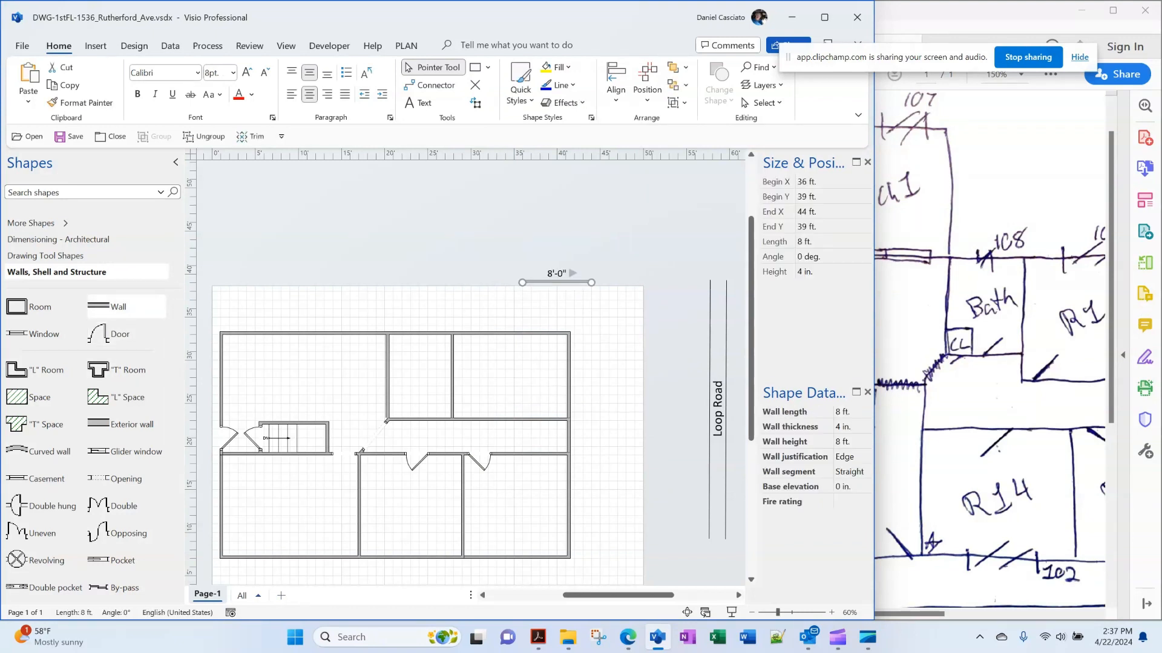
Reshape the 8 ft wall into a 4 ft vertical partition across the hallway and shift it slightly left
{"action": "left_click_drag", "start_coordinate": [909, 614], "coordinate": [974, 614]}
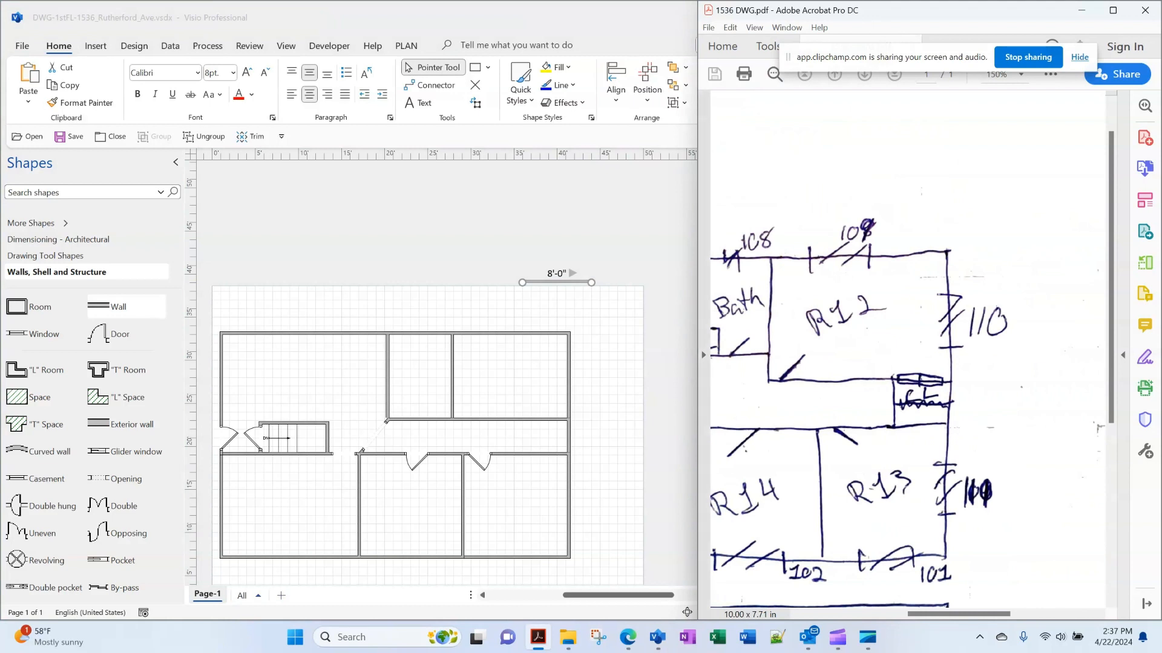
{"action": "left_click", "coordinate": [542, 237]}
{"action": "left_click", "coordinate": [542, 237]}
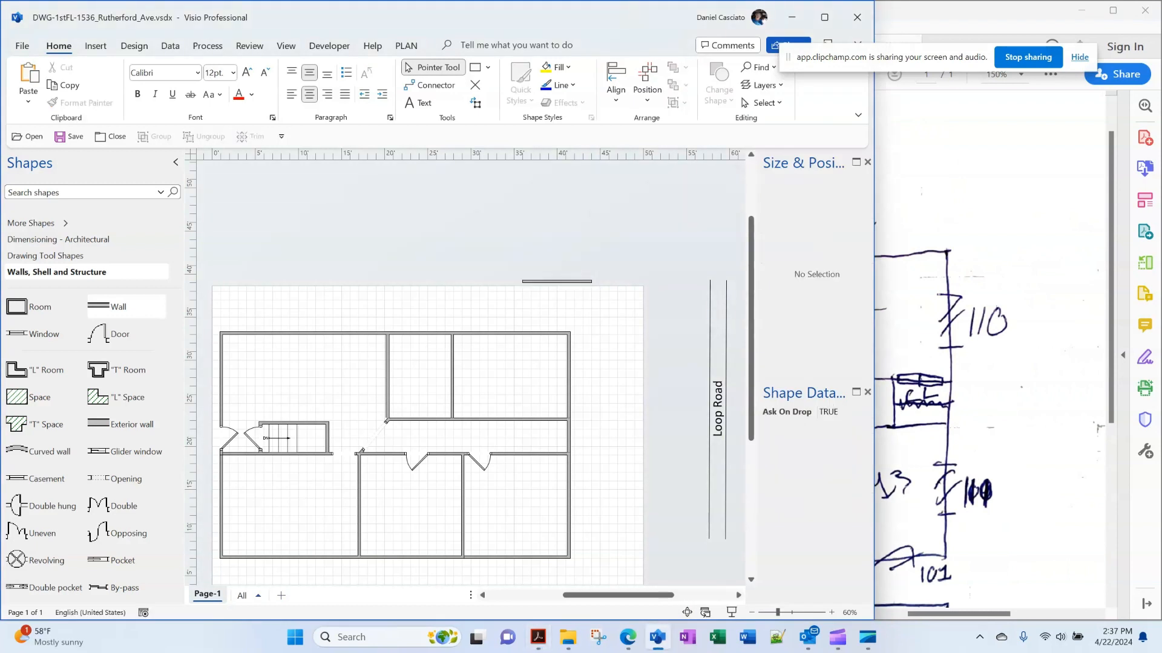
{"action": "left_click", "coordinate": [557, 282]}
{"action": "mouse_move", "coordinate": [591, 283]}
{"action": "left_mouse_down"}
{"action": "mouse_move", "coordinate": [575, 255]}
{"action": "mouse_move", "coordinate": [522, 231]}
{"action": "mouse_move", "coordinate": [504, 322]}
{"action": "mouse_move", "coordinate": [505, 420]}
{"action": "left_mouse_up"}
{"action": "key", "text": "Escape"}
{"action": "left_click", "coordinate": [503, 442]}
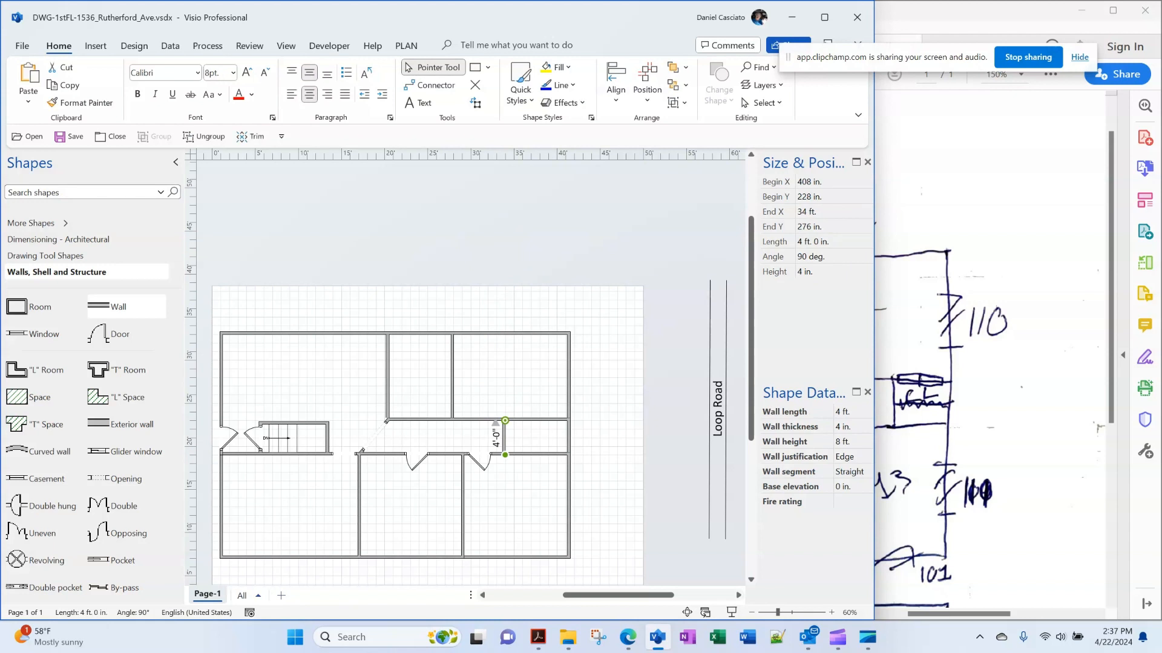
{"action": "left_click_drag", "start_coordinate": [504, 442], "coordinate": [495, 441]}
Check the door below the short wall against the hand-sketched PDF
{"action": "left_click", "coordinate": [475, 463]}
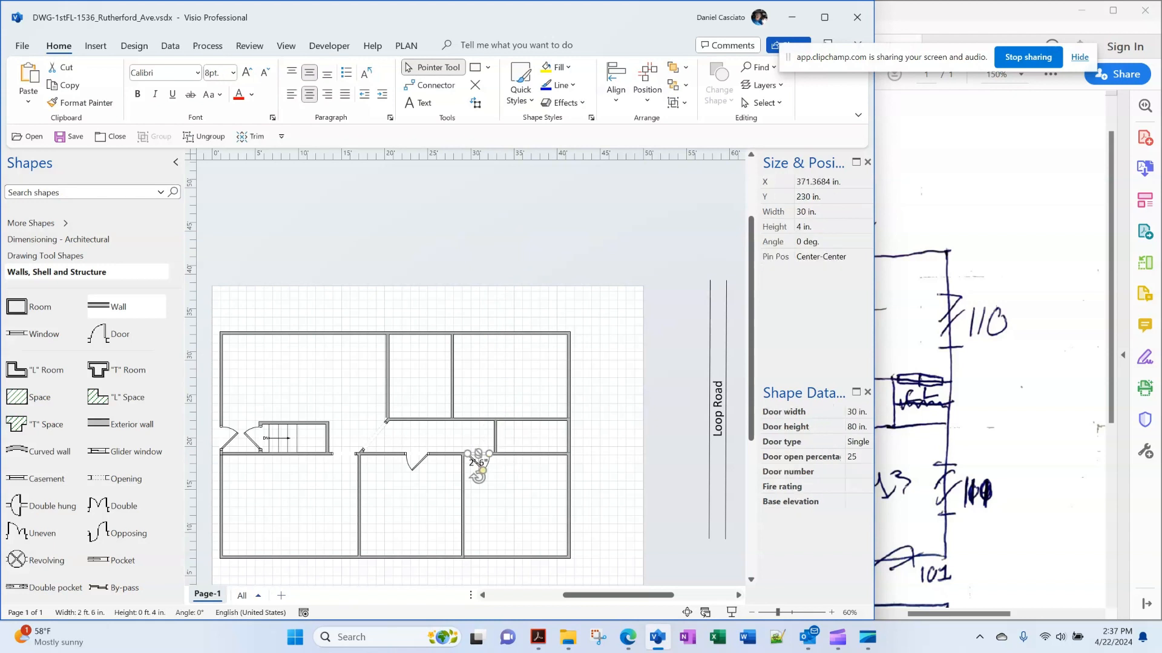
{"action": "key", "text": "Escape"}
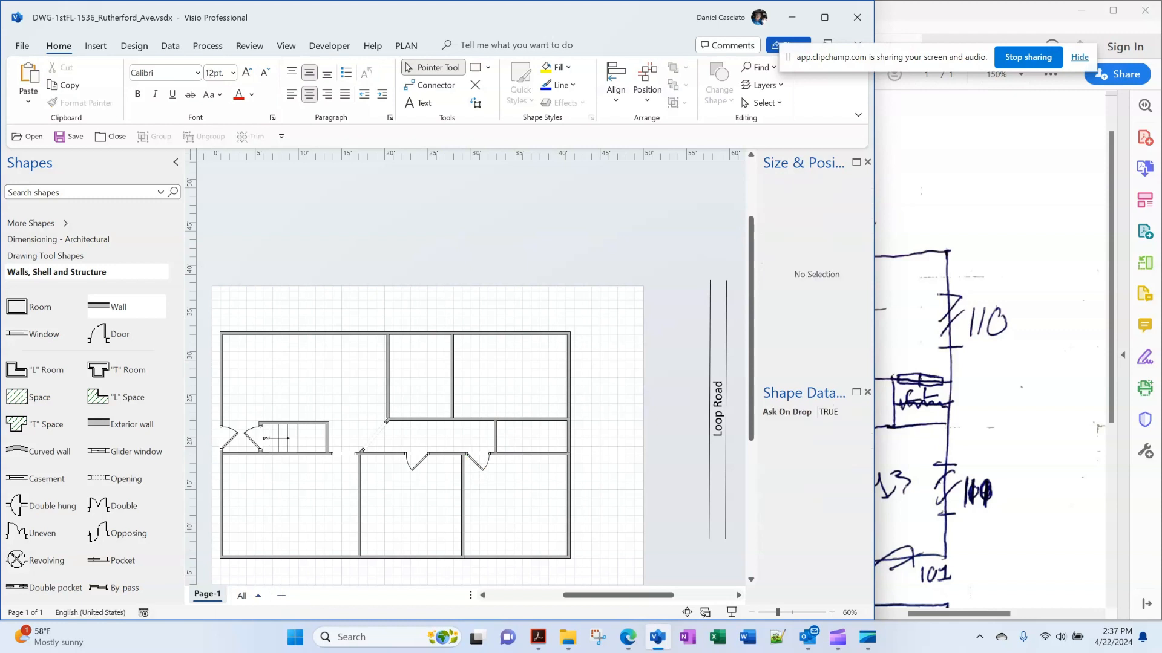
{"action": "left_click", "coordinate": [478, 465]}
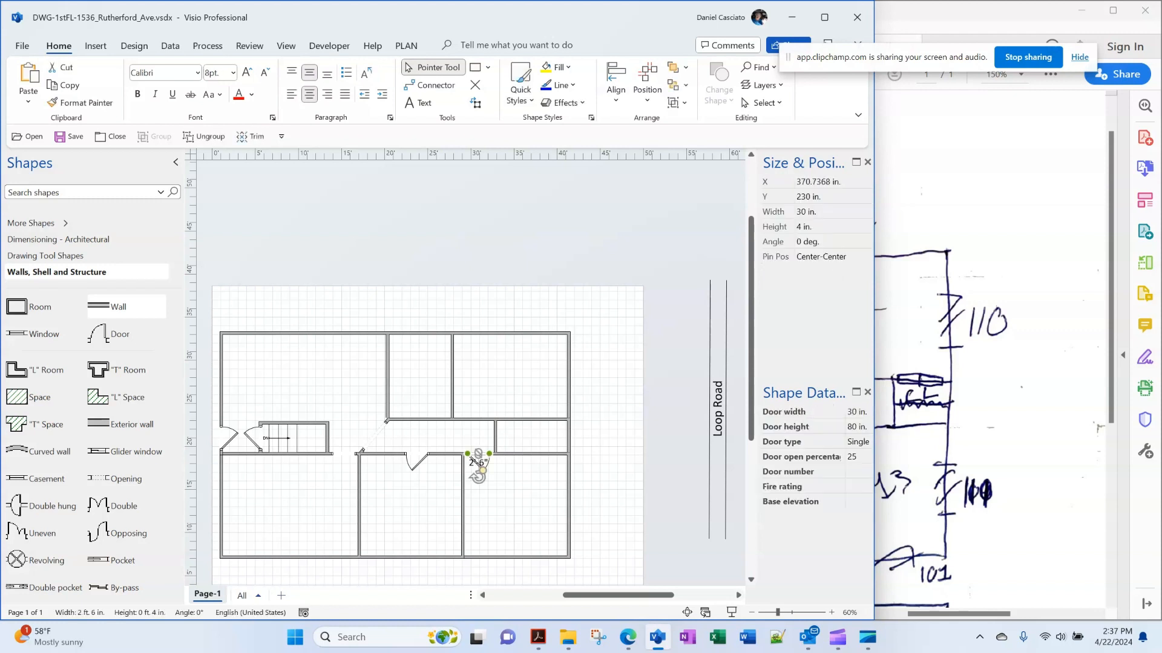
{"action": "key", "text": "Escape"}
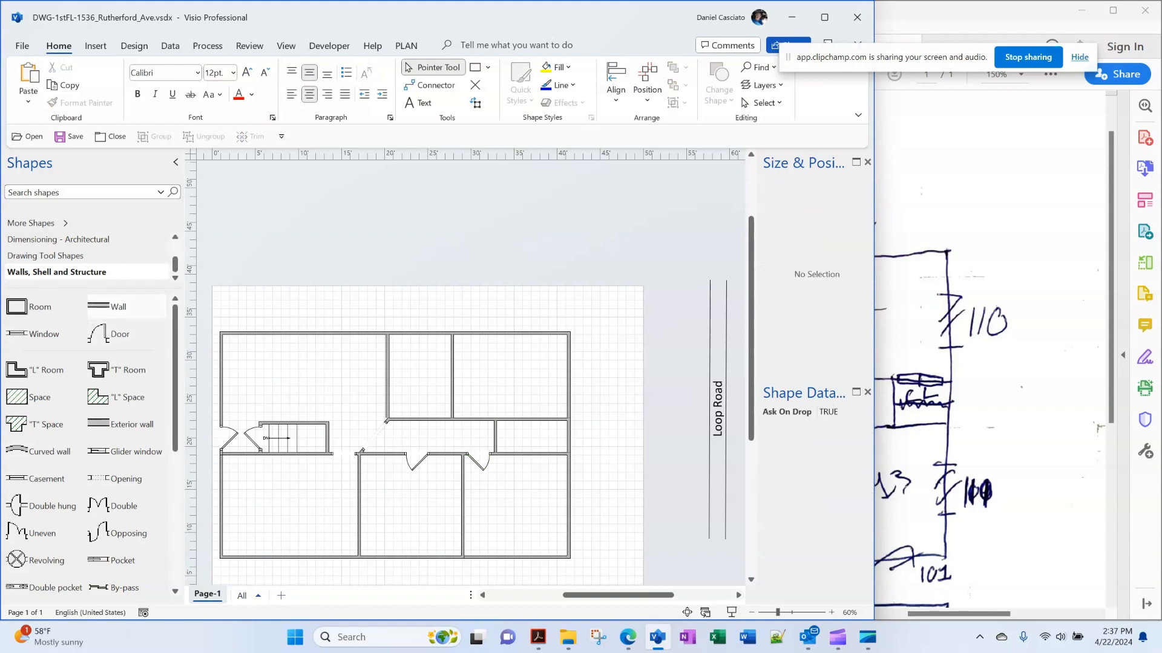
{"action": "left_click", "coordinate": [1016, 411]}
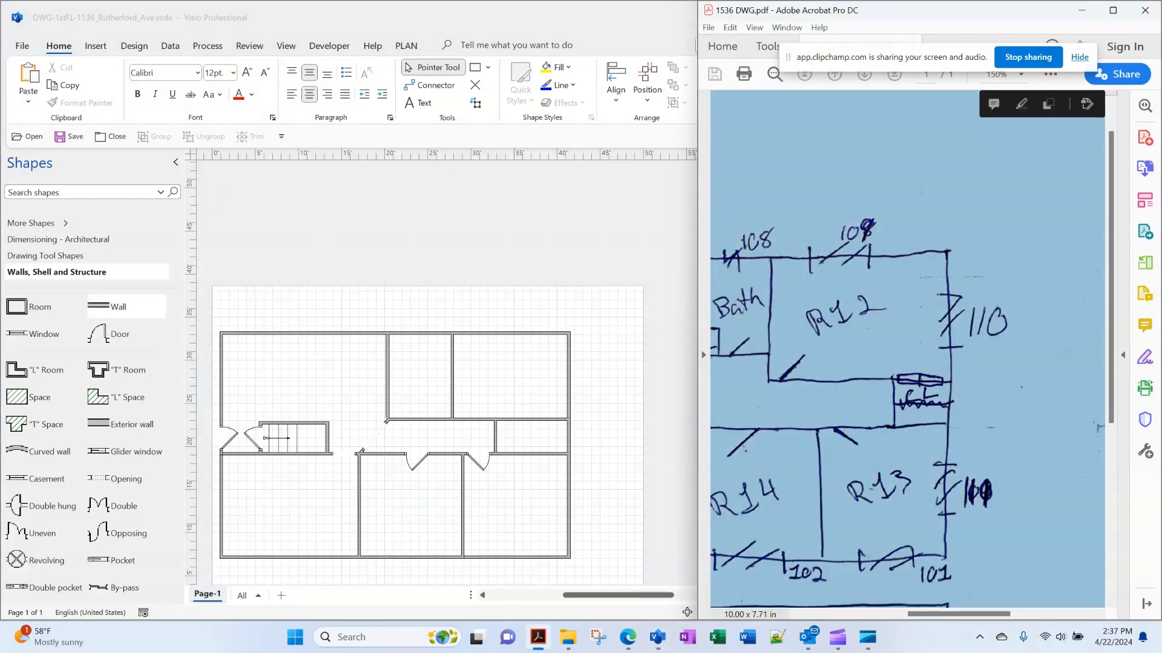
{"action": "left_click_drag", "start_coordinate": [959, 614], "coordinate": [932, 614]}
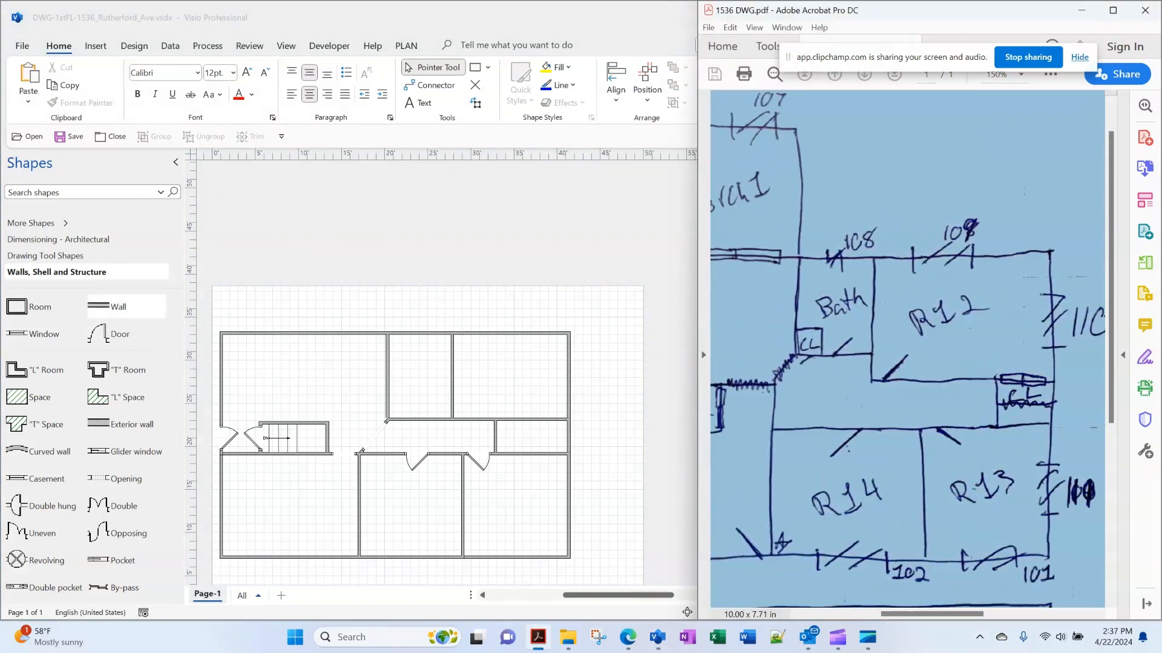
{"action": "left_click", "coordinate": [617, 254]}
Place a door on the hallway's upper wall and set it 25% open
{"action": "left_click_drag", "start_coordinate": [98, 334], "coordinate": [469, 404]}
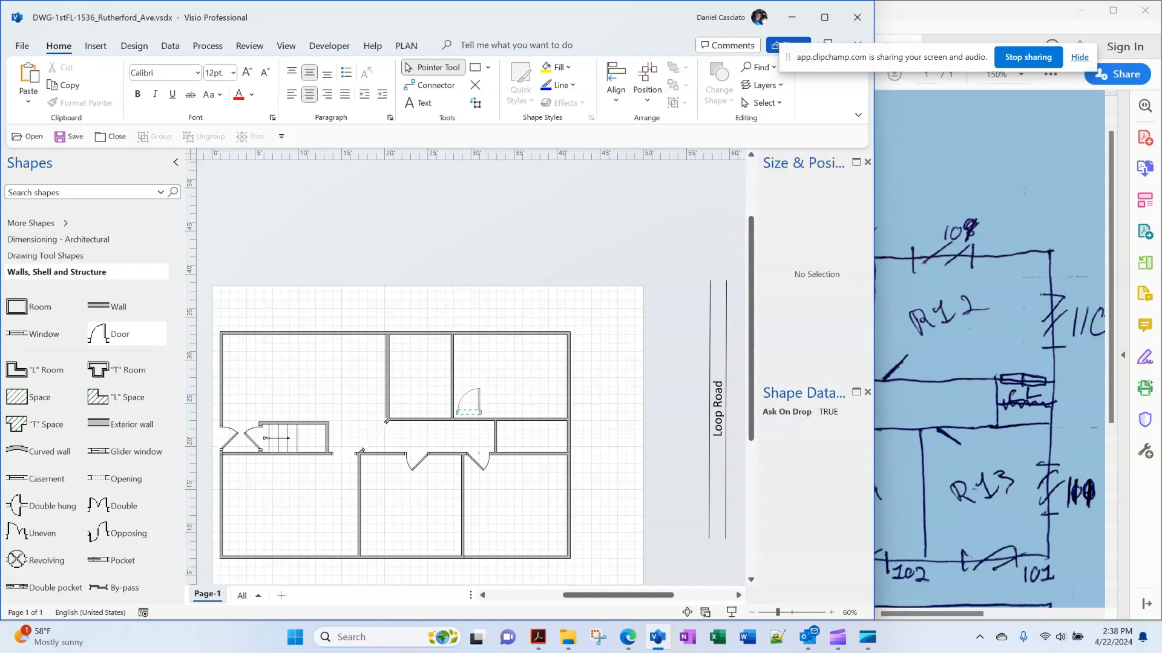
{"action": "right_click", "coordinate": [470, 410]}
{"action": "key", "text": "Escape"}
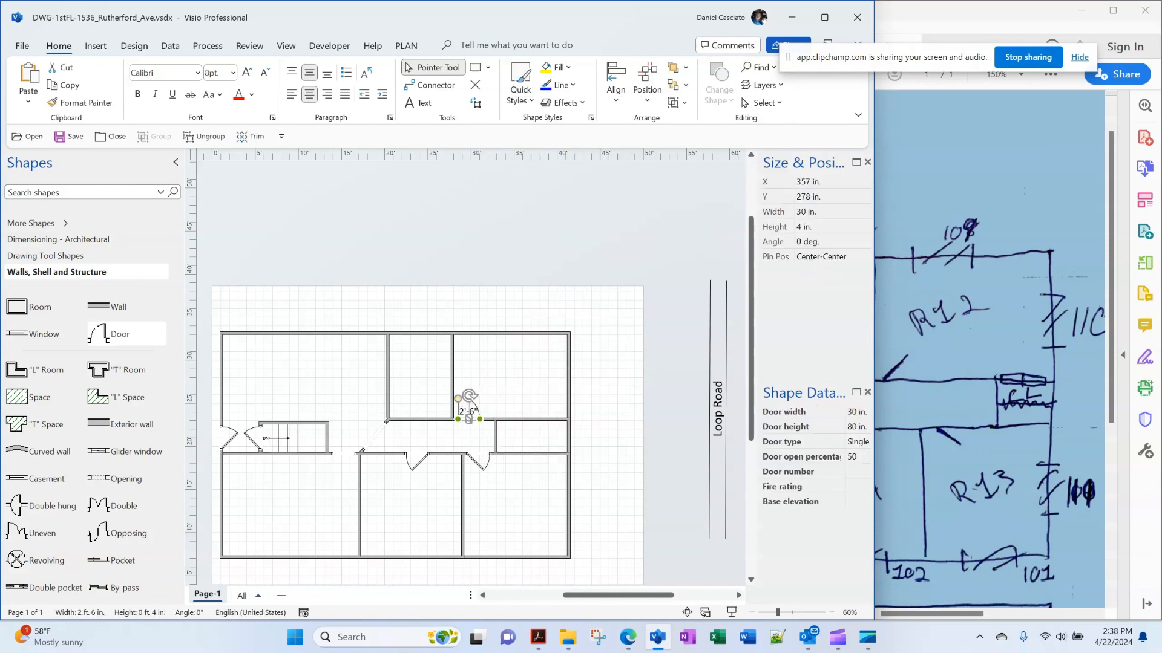
{"action": "left_click", "coordinate": [853, 457]}
{"action": "type", "text": "25"}
{"action": "key", "text": "Return"}
{"action": "key", "text": "Escape"}
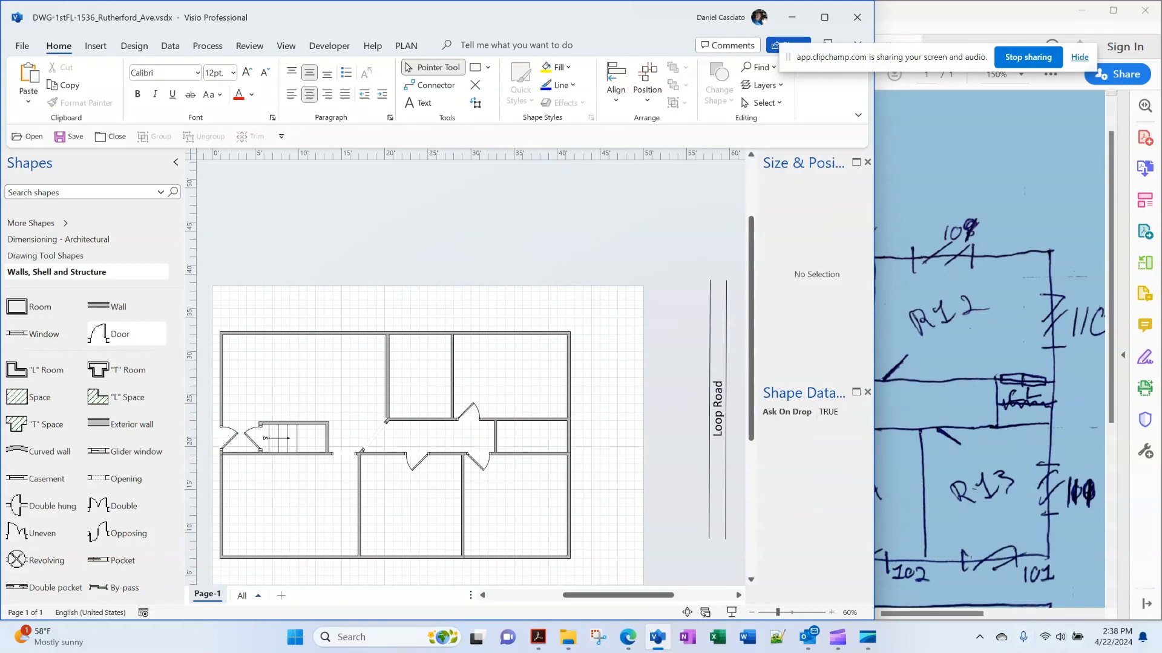
Place a 5'-0" By-pass door on the wall beyond the partition
{"action": "scroll", "coordinate": [127, 396], "scroll_direction": "down", "scroll_amount": 3}
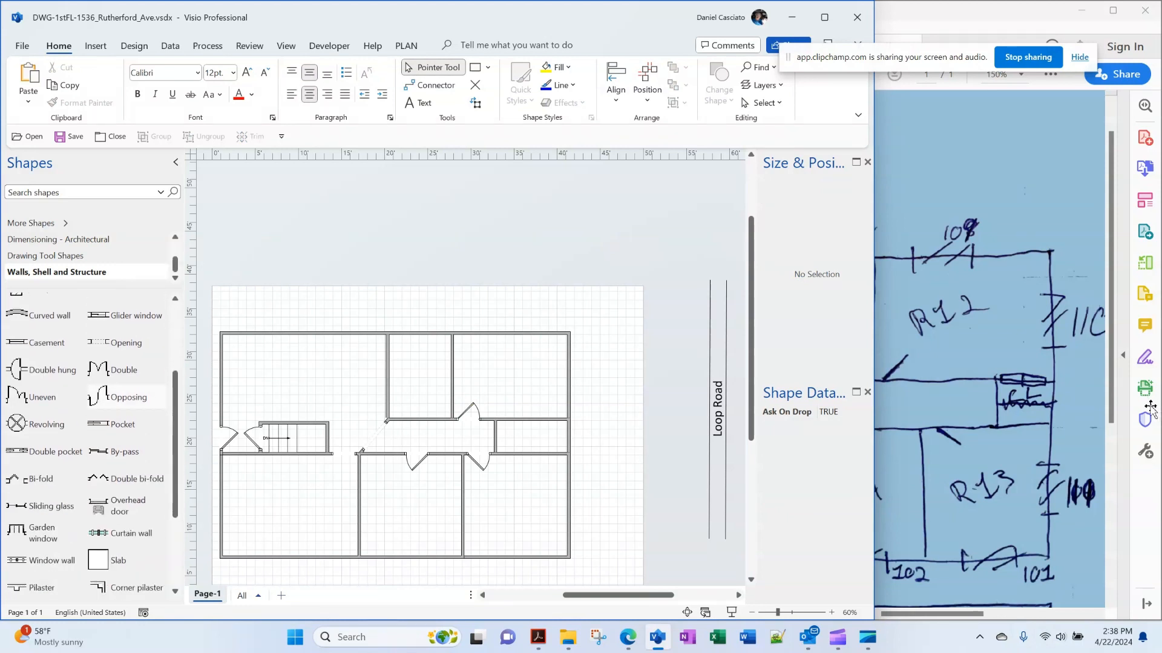
{"action": "scroll", "coordinate": [127, 396], "scroll_direction": "down", "scroll_amount": 2}
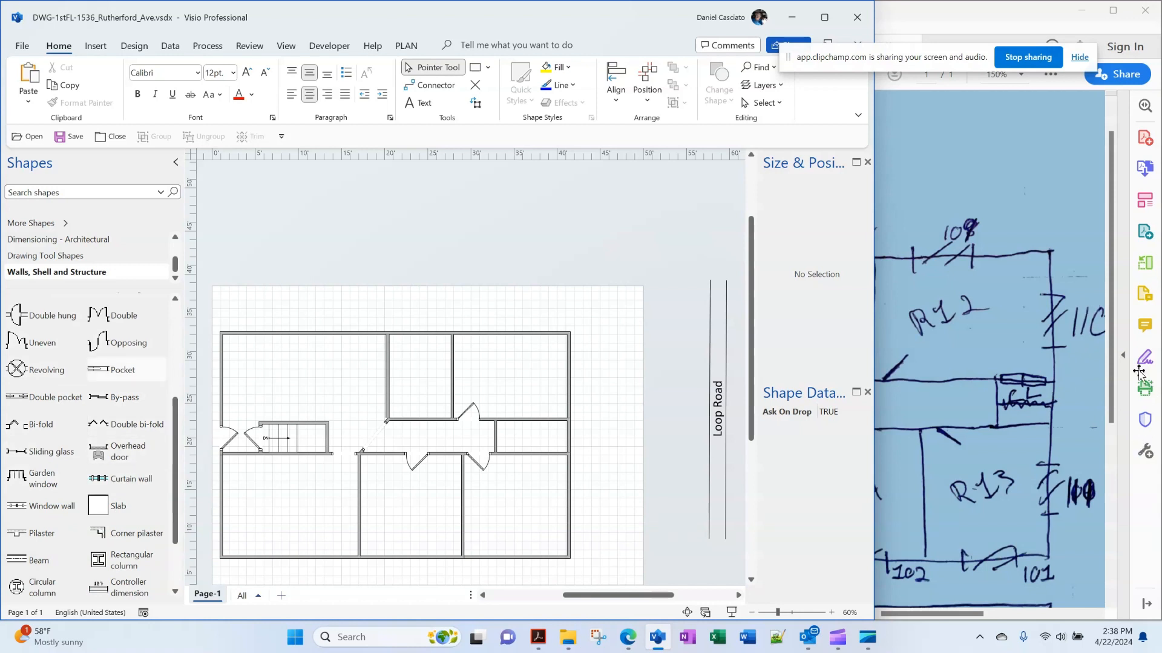
{"action": "scroll", "coordinate": [45, 343], "scroll_direction": "up", "scroll_amount": 2}
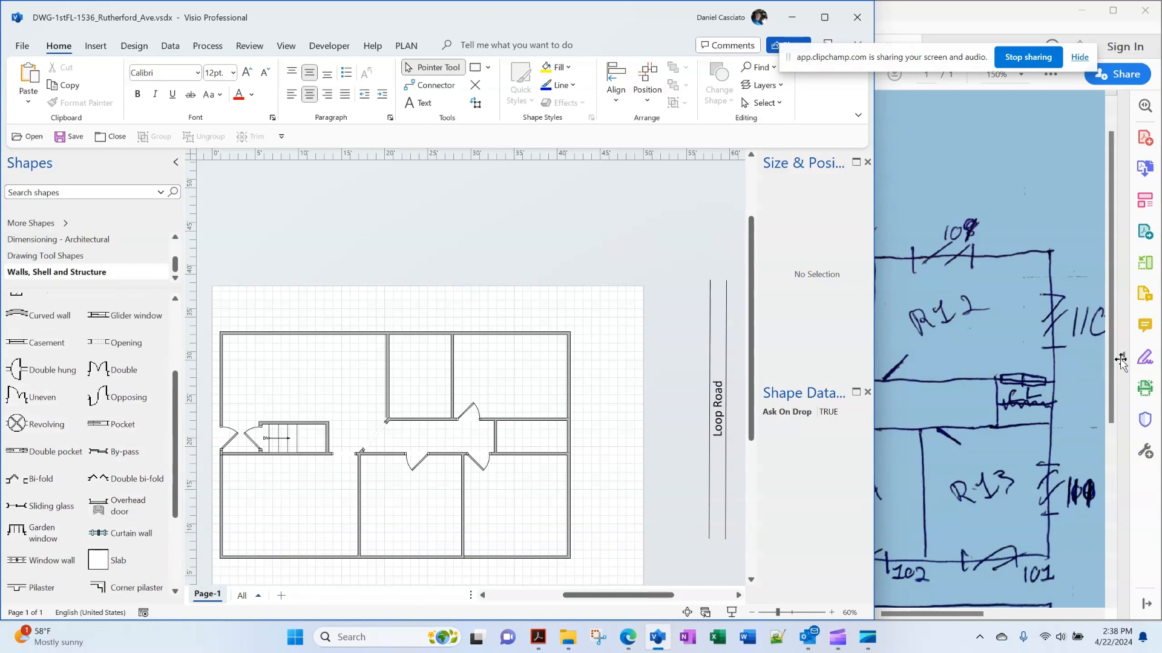
{"action": "scroll", "coordinate": [126, 422], "scroll_direction": "up", "scroll_amount": 5}
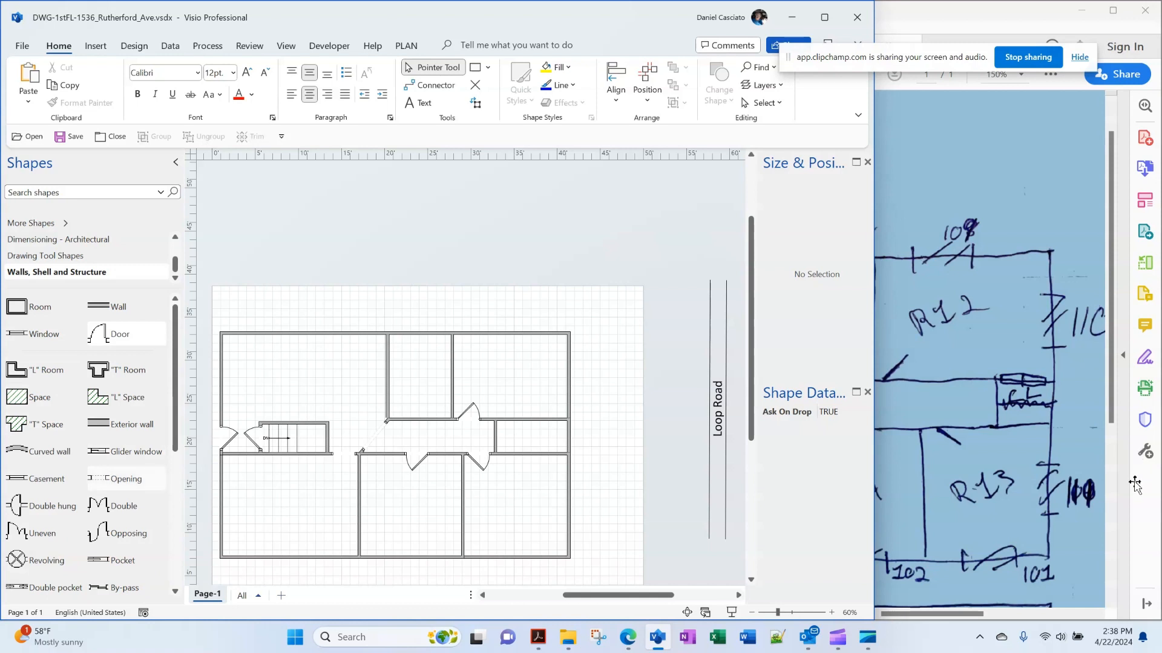
{"action": "scroll", "coordinate": [126, 480], "scroll_direction": "down", "scroll_amount": 2}
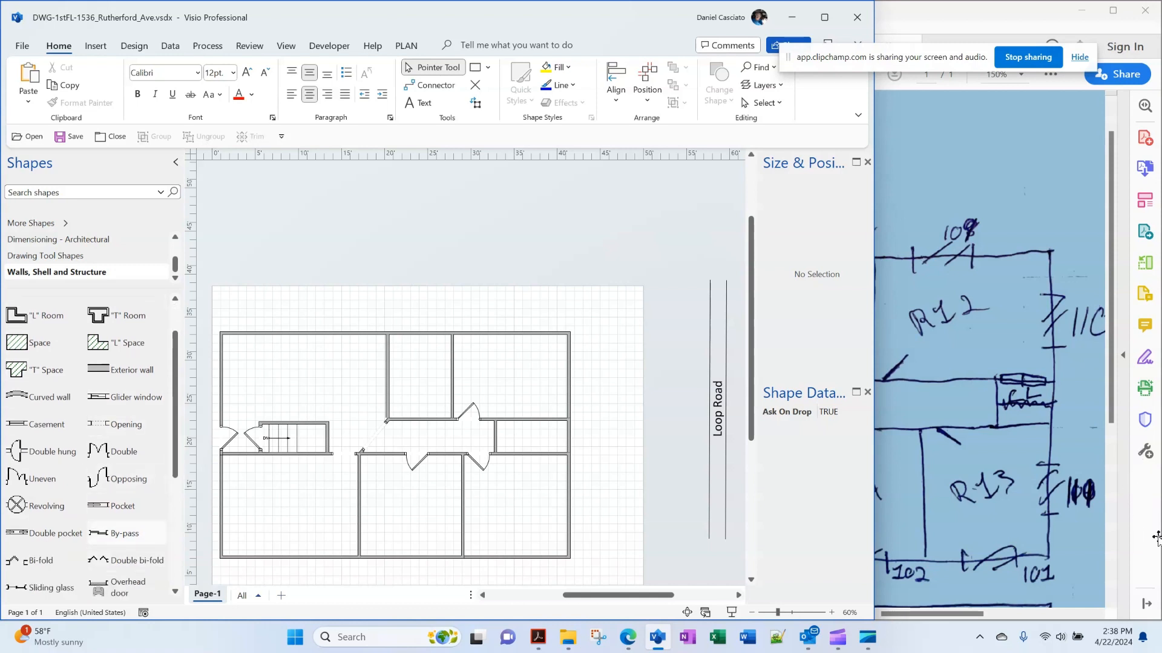
{"action": "left_click_drag", "start_coordinate": [125, 533], "coordinate": [530, 418]}
{"action": "key", "text": "Escape"}
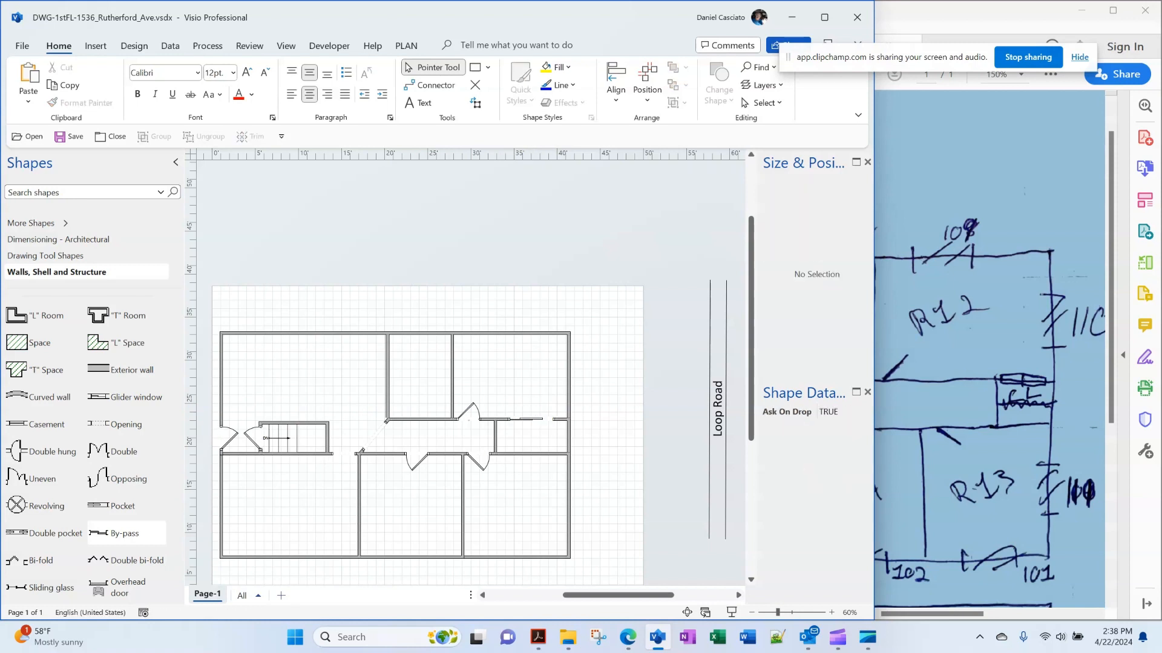
Try the By-pass door's in/out and left/right reversals, then revert both
{"action": "right_click", "coordinate": [554, 419]}
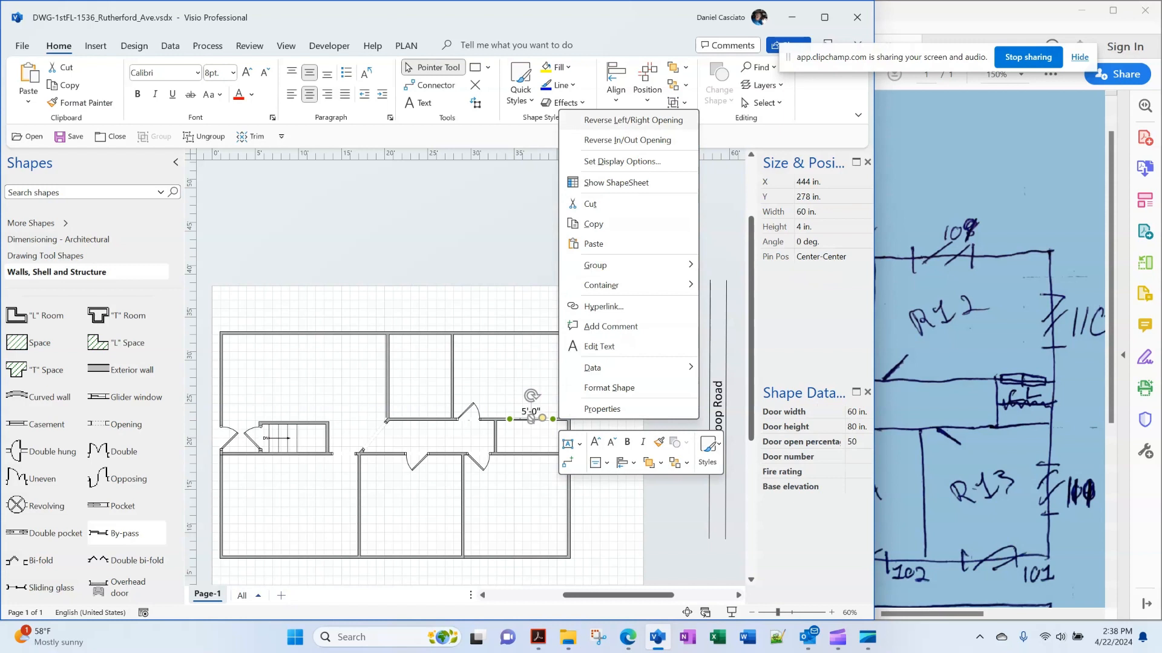
{"action": "left_click", "coordinate": [627, 140]}
{"action": "right_click", "coordinate": [556, 419]}
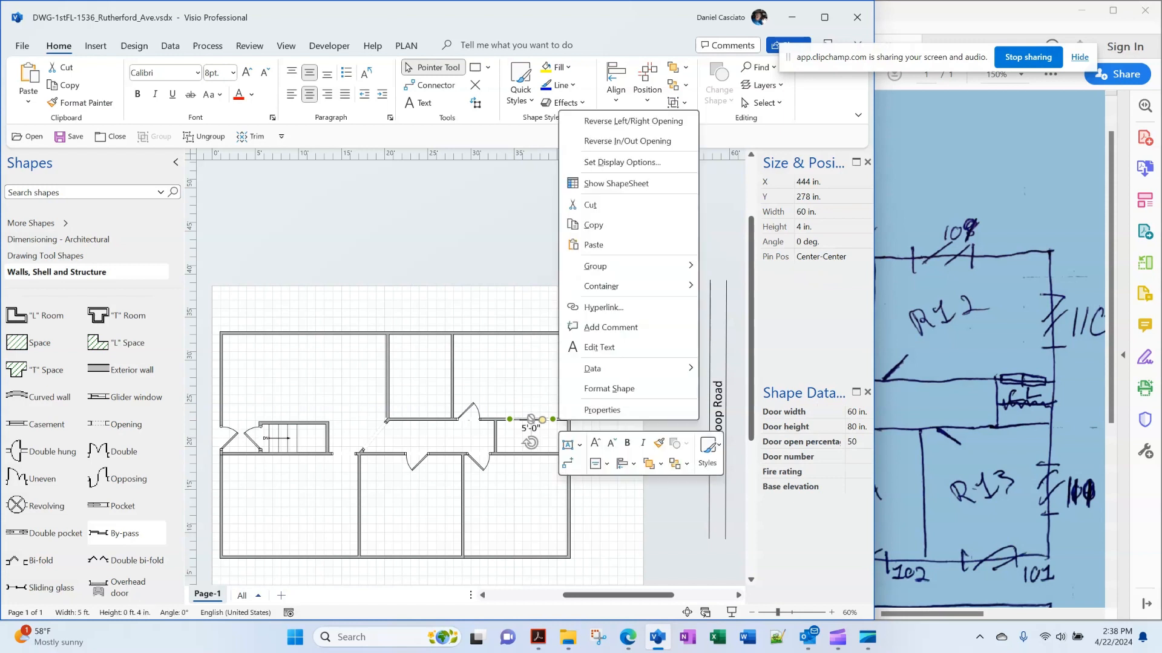
{"action": "left_click", "coordinate": [627, 118]}
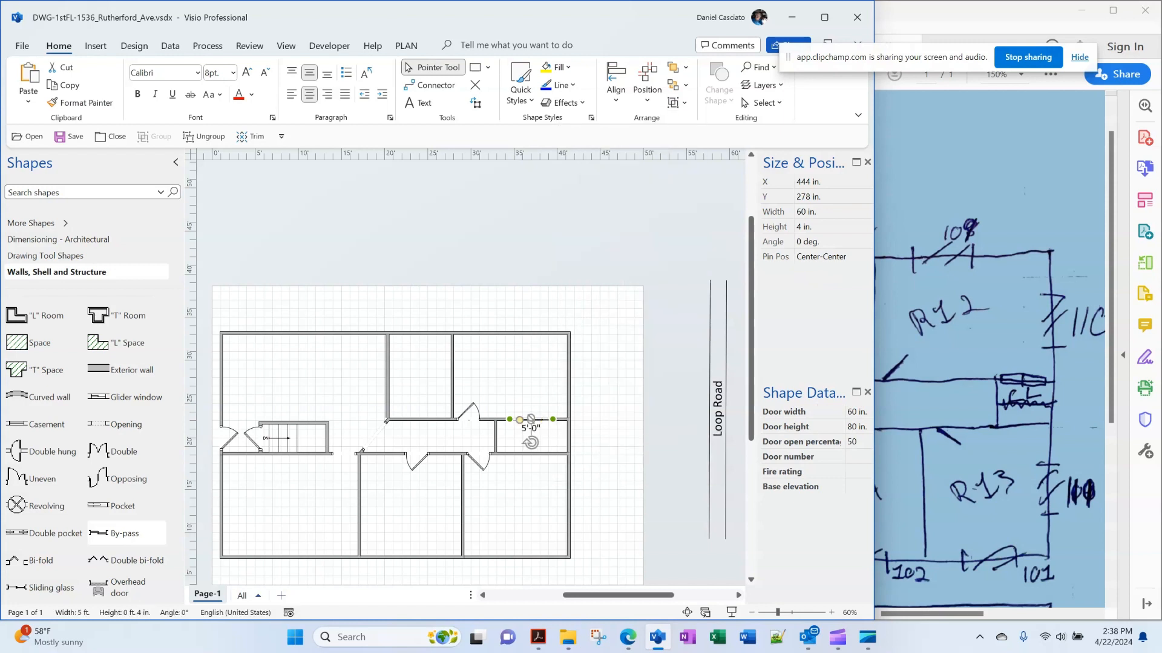
{"action": "right_click", "coordinate": [555, 420]}
{"action": "left_click", "coordinate": [627, 118]}
{"action": "right_click", "coordinate": [556, 419]}
{"action": "left_click", "coordinate": [626, 143]}
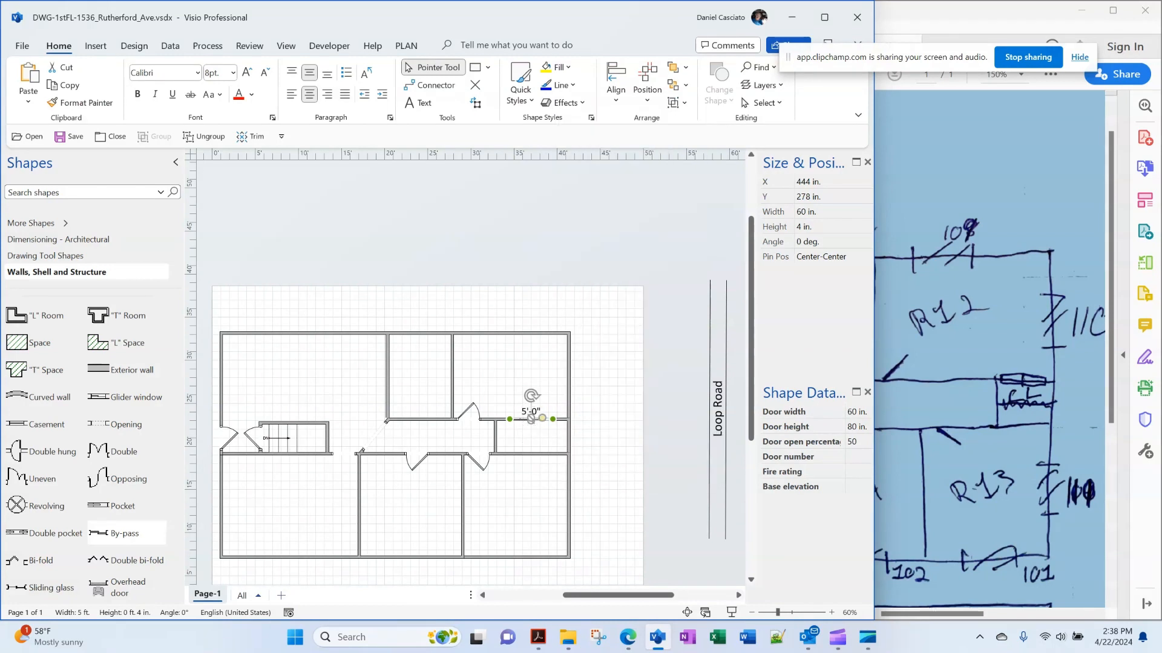
{"action": "left_click", "coordinate": [611, 254]}
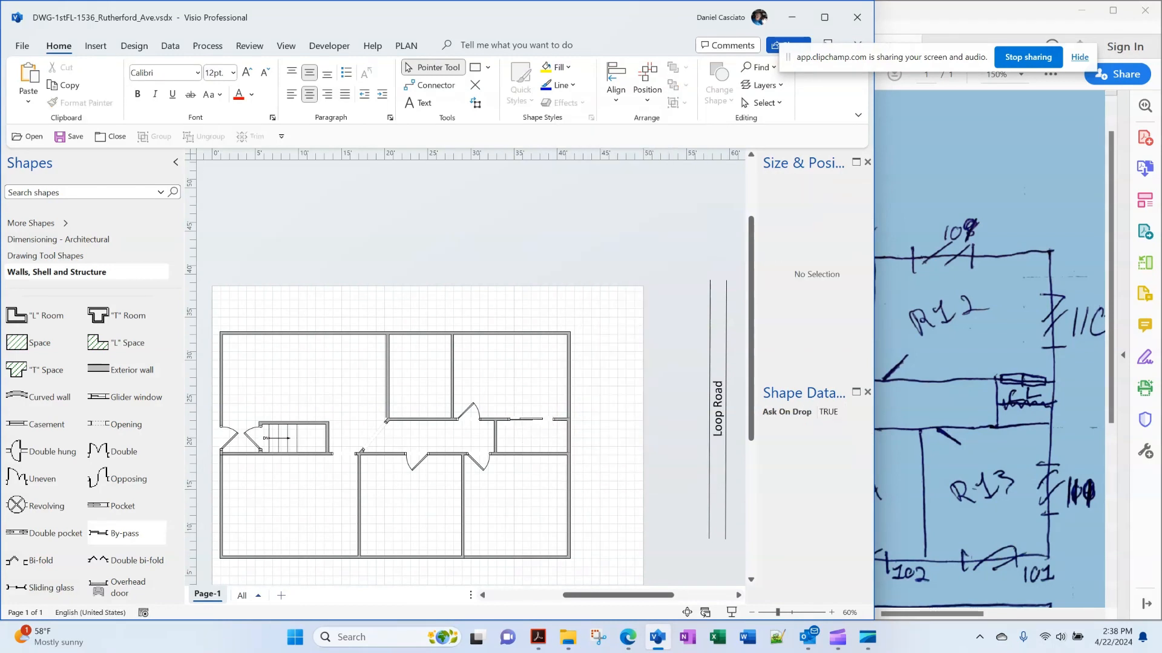
Reverse the By-pass door's opening to the left
{"action": "left_click", "coordinate": [531, 419]}
{"action": "right_click", "coordinate": [531, 419]}
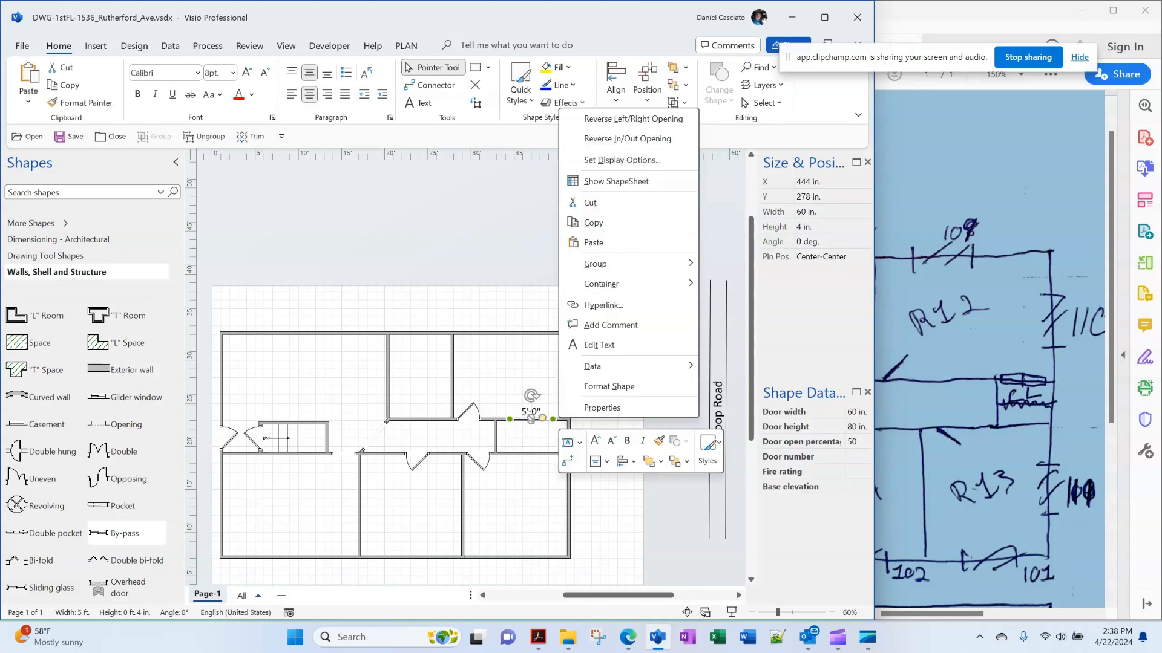
{"action": "left_click", "coordinate": [633, 120]}
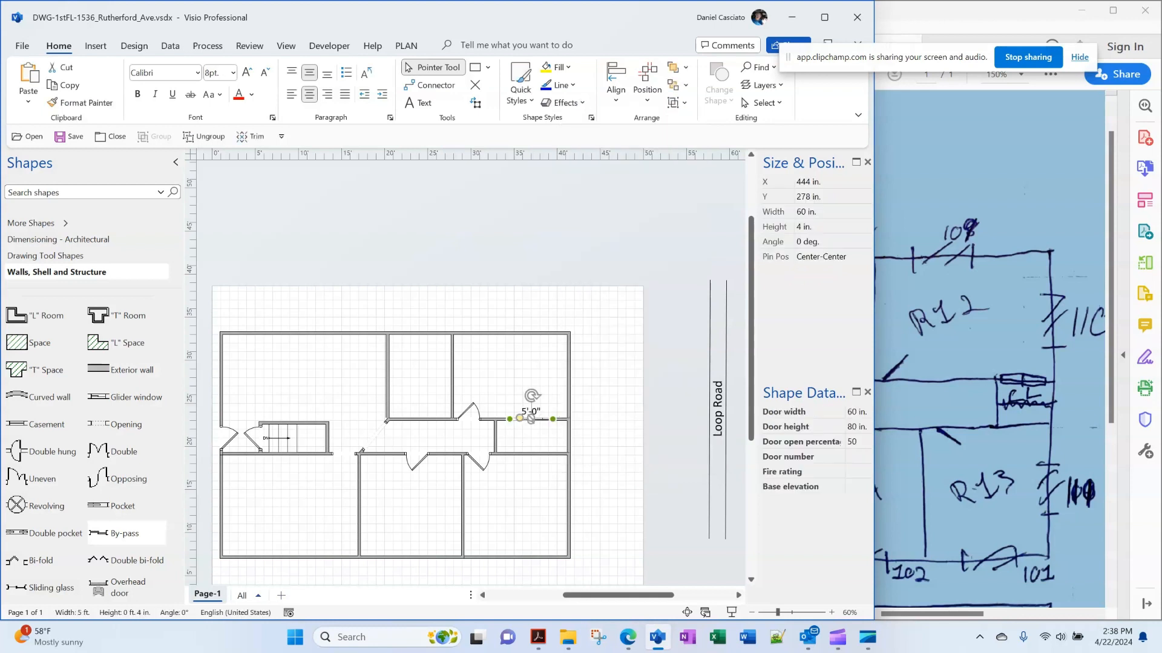
{"action": "left_click", "coordinate": [611, 266]}
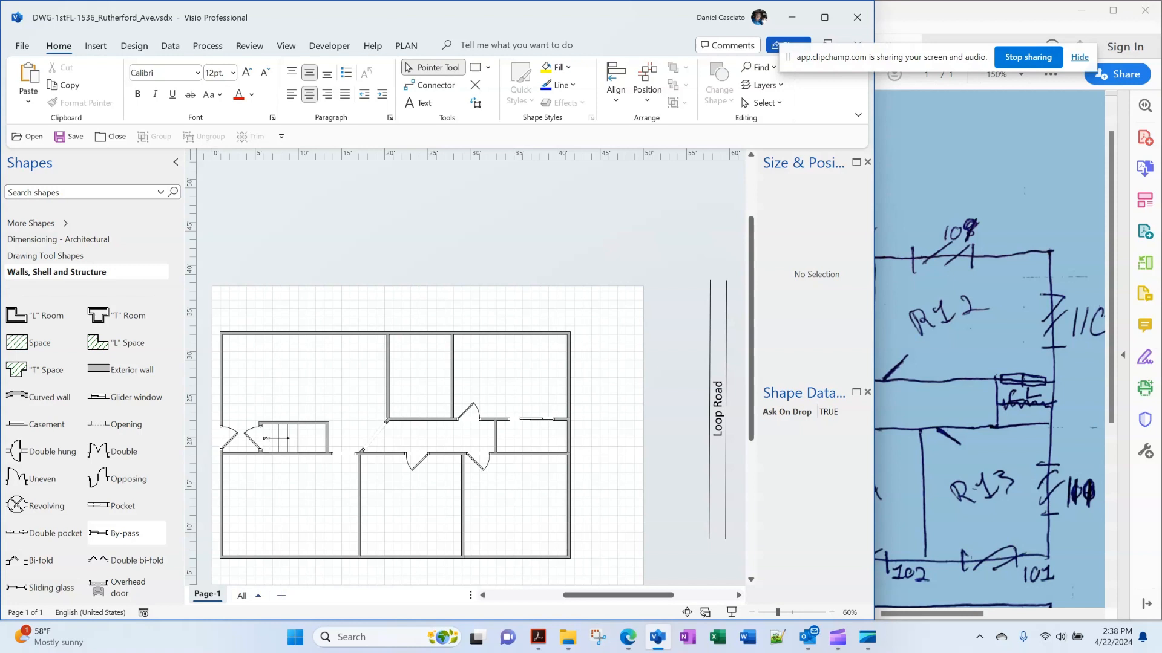
Add a new wall across the right-hand room to form a narrow closet
{"action": "scroll", "coordinate": [127, 533], "scroll_direction": "up", "scroll_amount": 2}
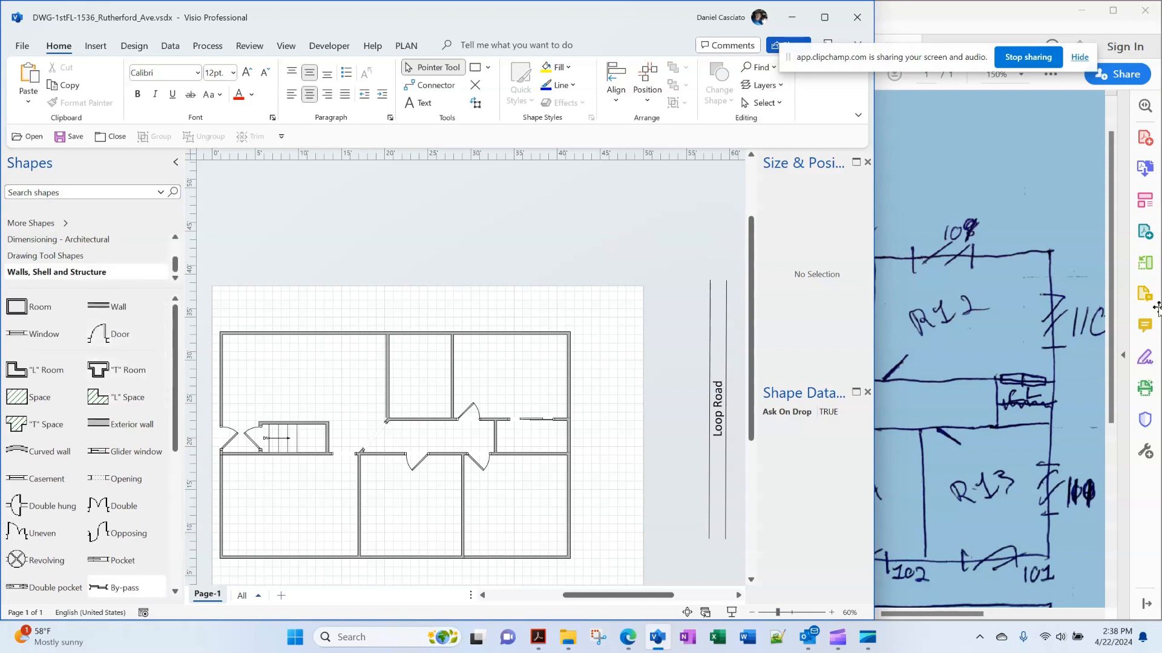
{"action": "left_click_drag", "start_coordinate": [100, 305], "coordinate": [530, 437]}
{"action": "key", "text": "Escape"}
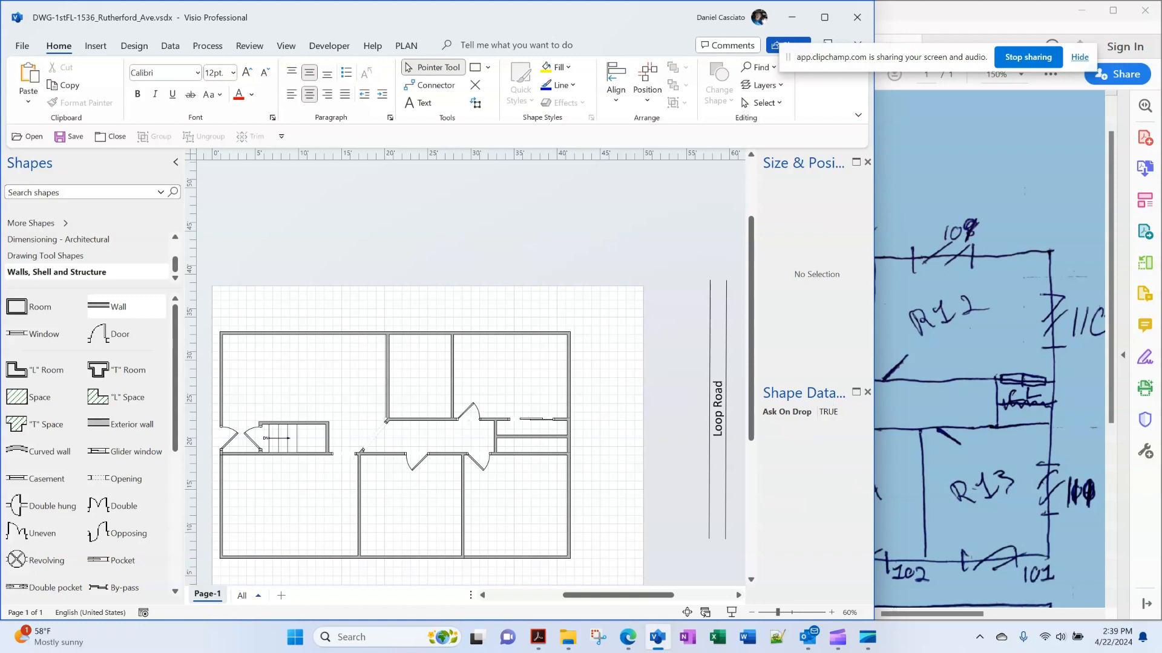
Ctrl-drag a copy of the 5'-0" by-pass door into the closet wall, then bring the sketch PDF forward
{"action": "scroll", "coordinate": [471, 369], "scroll_direction": "down", "scroll_amount": 1}
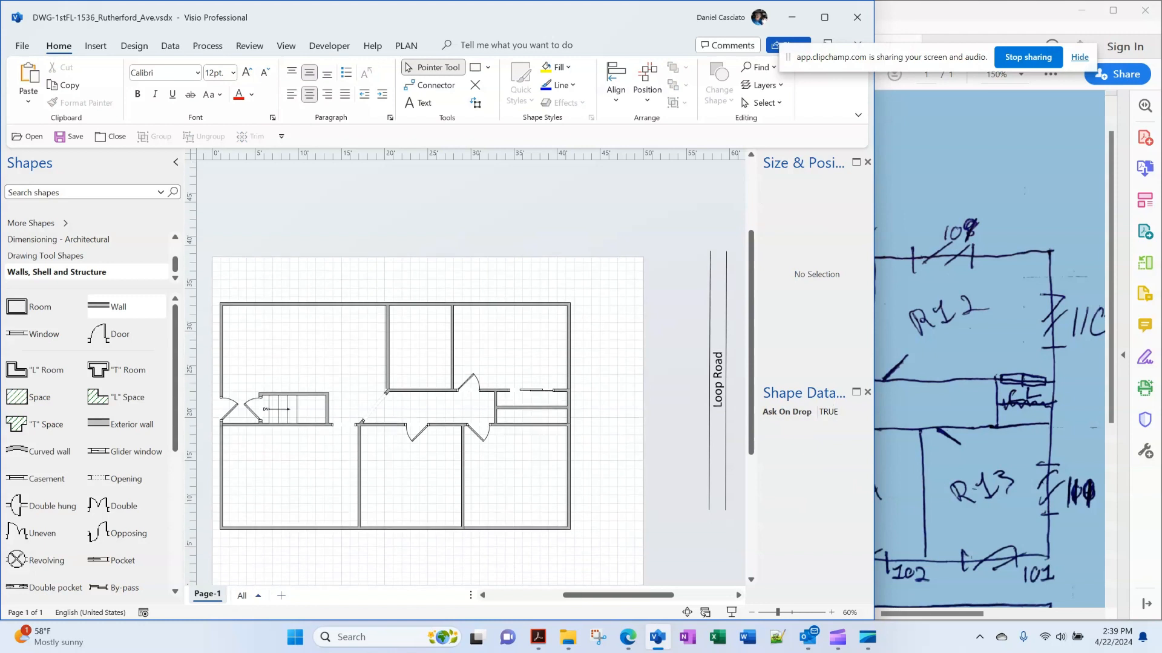
{"action": "left_click", "coordinate": [531, 390]}
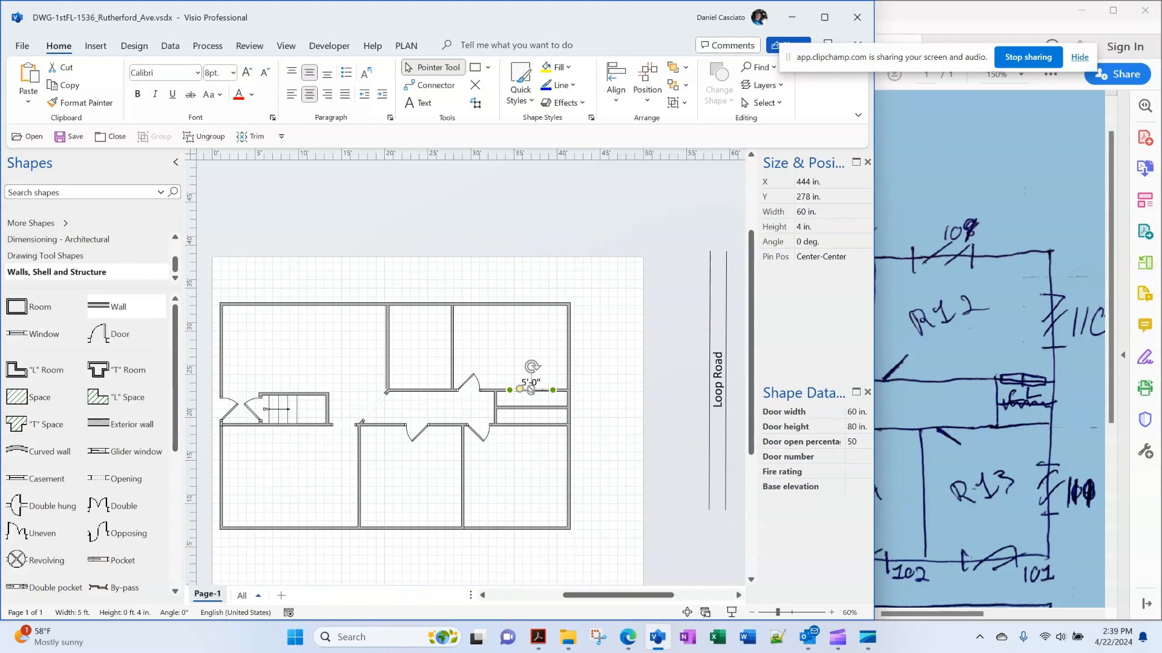
{"action": "left_click_drag", "start_coordinate": [531, 390], "coordinate": [531, 424]}
{"action": "key", "text": "Escape"}
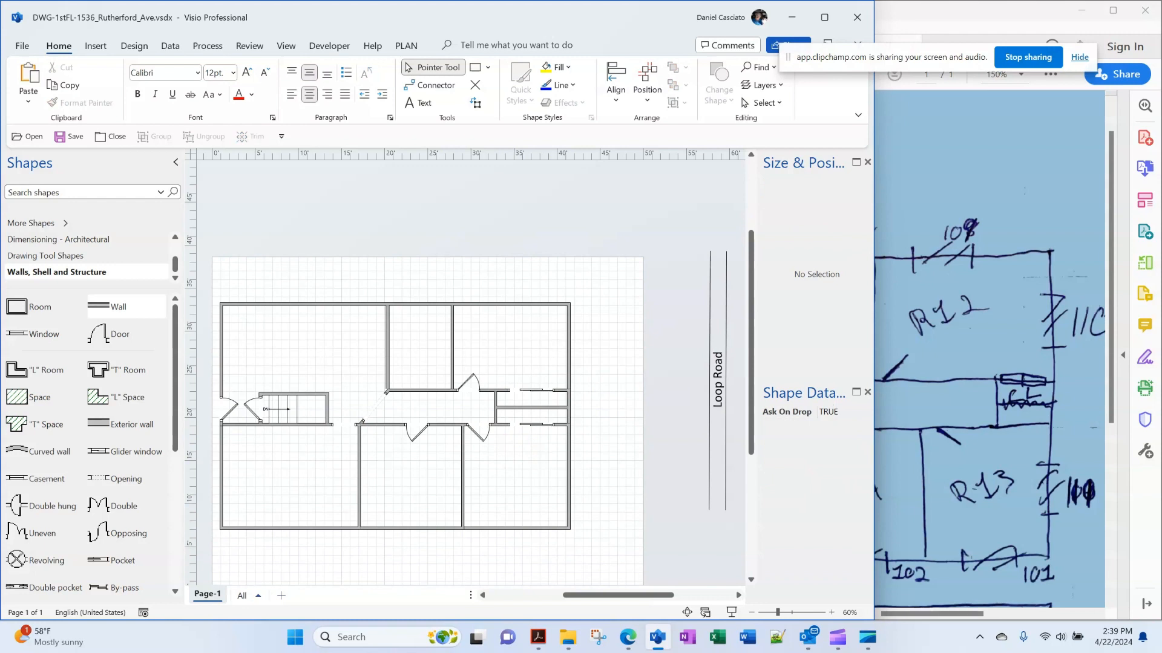
{"action": "right_click", "coordinate": [531, 424]}
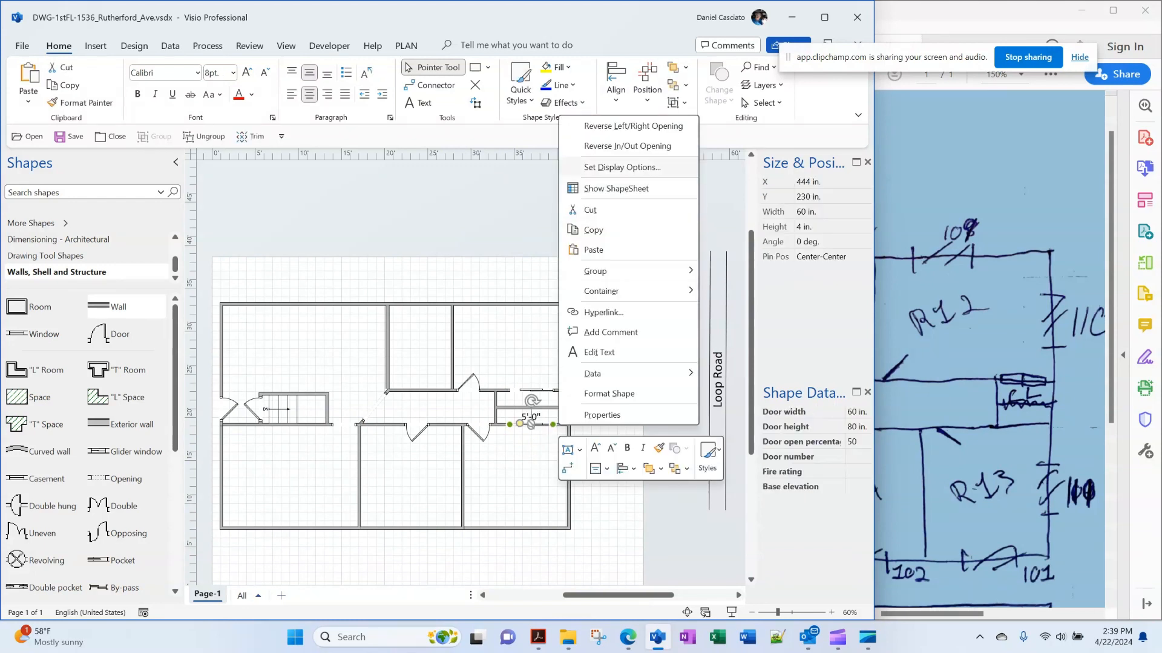
{"action": "key", "text": "Escape"}
{"action": "key", "text": "Escape"}
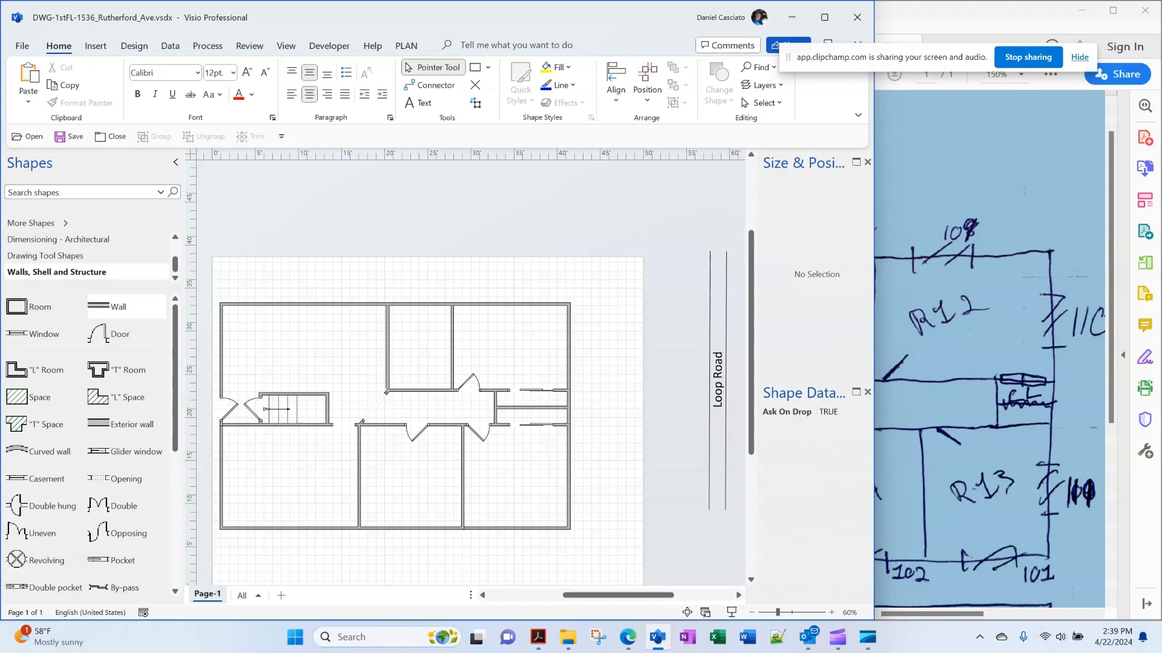
{"action": "left_click", "coordinate": [968, 345]}
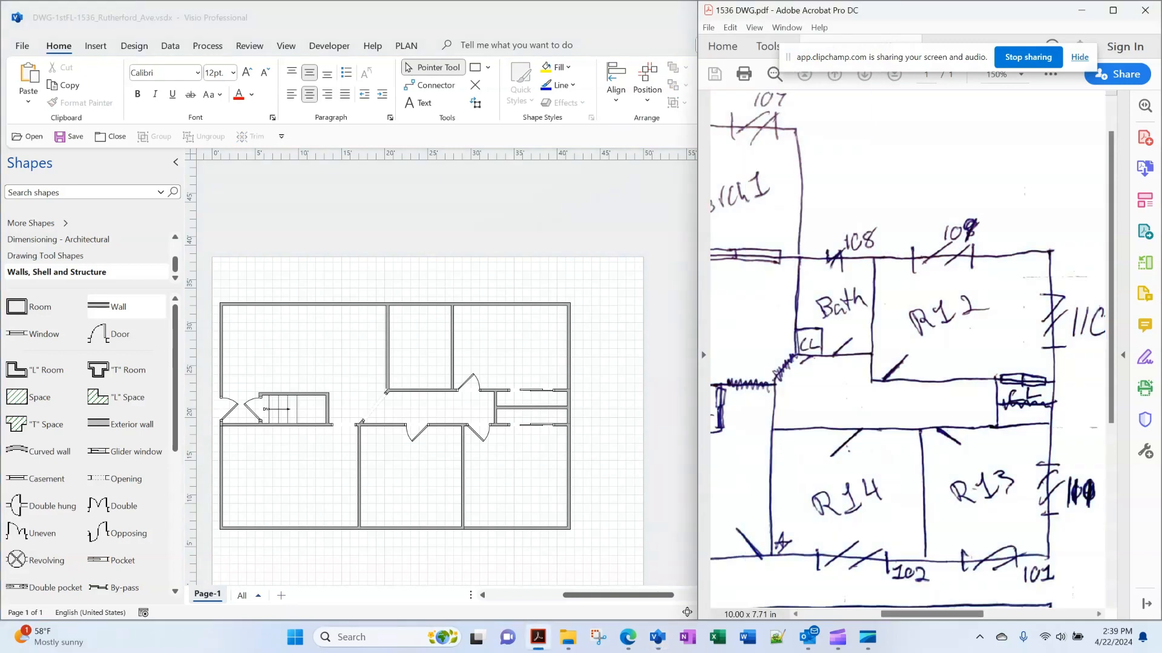
Add a 2'-6" door in the hallway's upper wall, reversed left/right at 25% open, with a 2 ft wall beside it
{"action": "scroll", "coordinate": [907, 350], "scroll_direction": "left", "scroll_amount": 3}
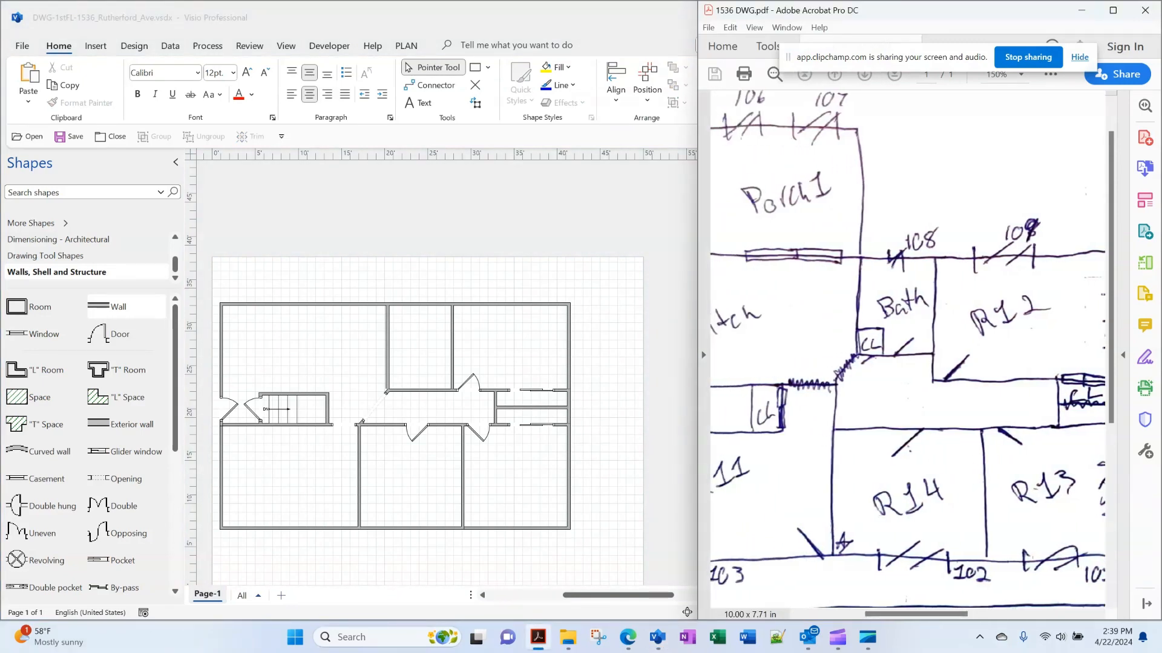
{"action": "key", "text": "alt+Tab"}
{"action": "left_click_drag", "start_coordinate": [151, 334], "coordinate": [436, 369]}
{"action": "right_click", "coordinate": [436, 367]}
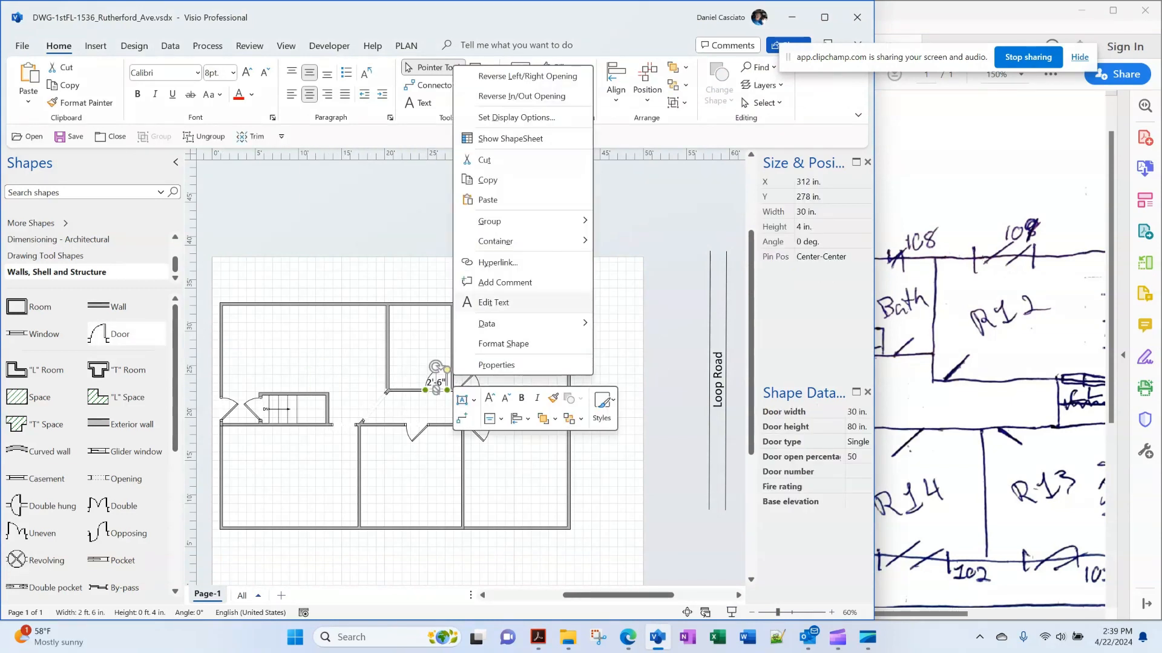
{"action": "left_click", "coordinate": [520, 96]}
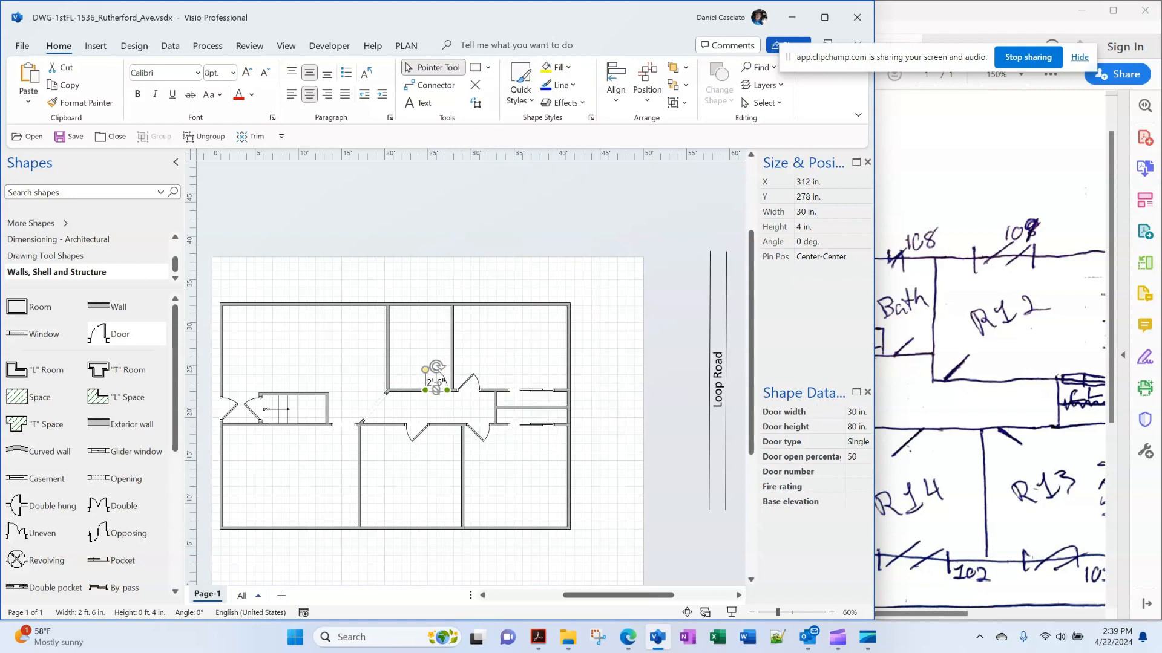
{"action": "left_click", "coordinate": [858, 457]}
{"action": "type", "text": "25"}
{"action": "key", "text": "Return"}
{"action": "key", "text": "Return"}
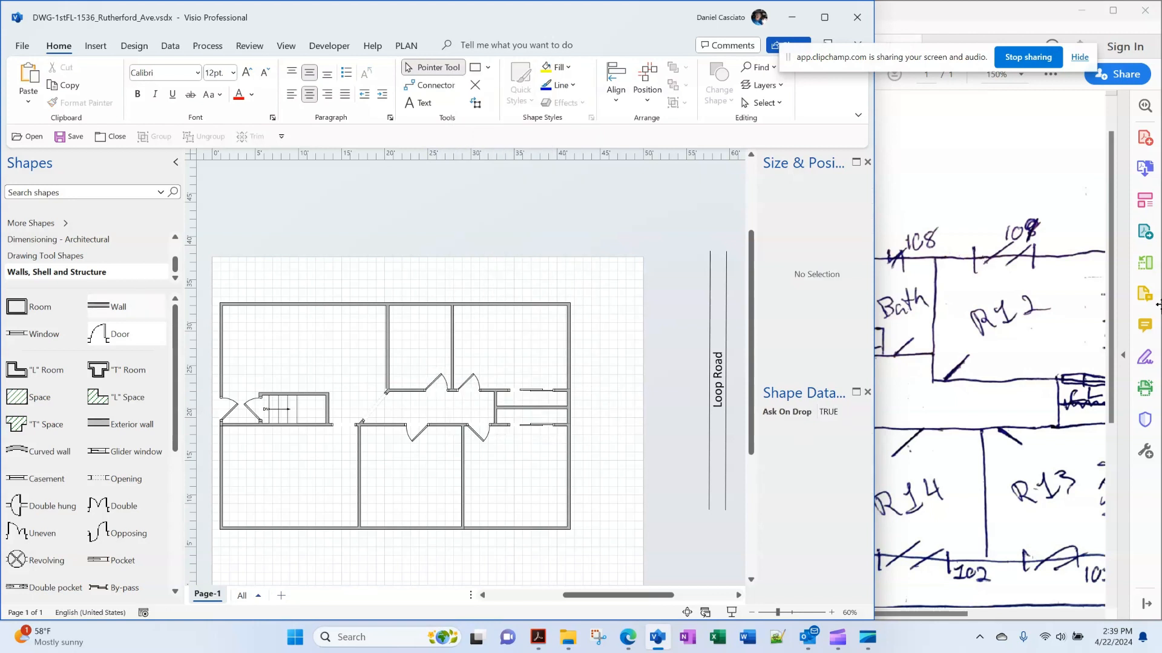
{"action": "left_click_drag", "start_coordinate": [118, 307], "coordinate": [425, 382]}
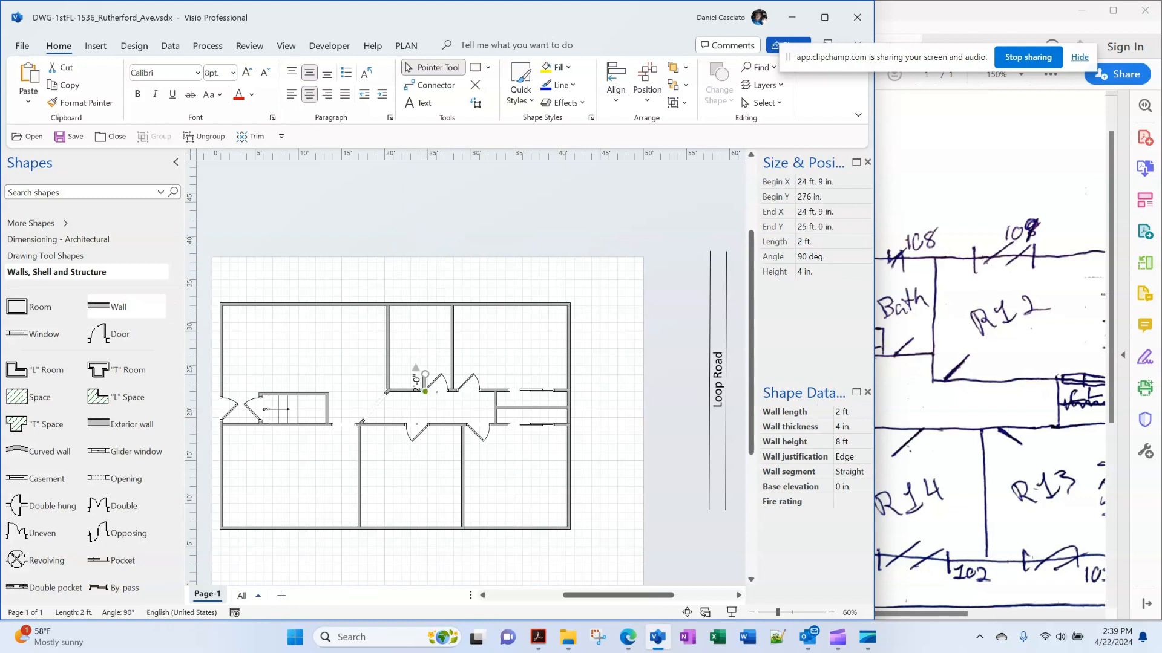
Nudge the 2 ft wall with the arrow keys into its final position
{"action": "key", "text": "Escape"}
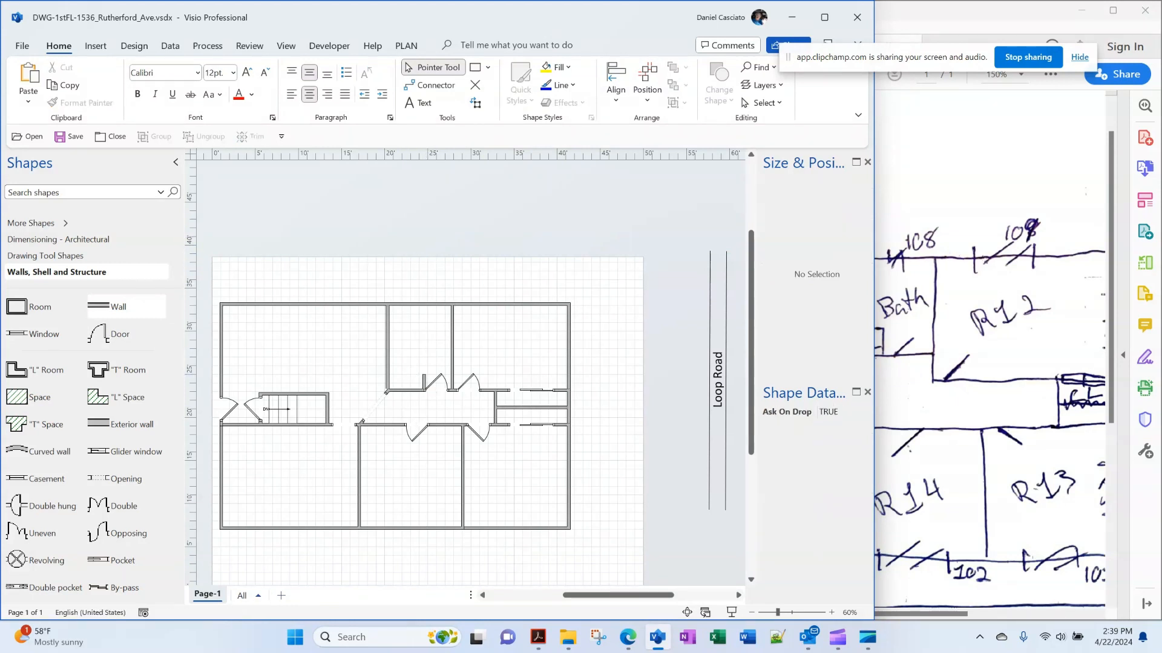
{"action": "left_click", "coordinate": [423, 382]}
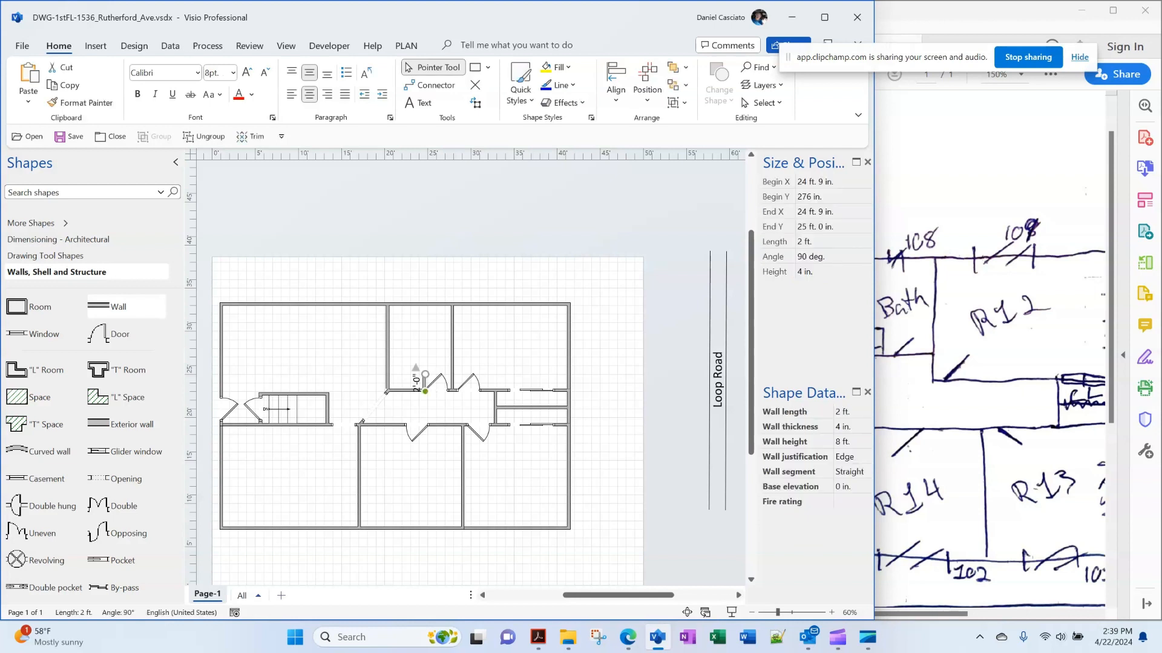
{"action": "key", "text": "Left"}
{"action": "key", "text": "Left"}
{"action": "key", "text": "Right"}
{"action": "key", "text": "shift+Right"}
{"action": "key", "text": "shift+Right"}
{"action": "key", "text": "shift+Right"}
{"action": "key", "text": "shift+Right"}
{"action": "key", "text": "Escape"}
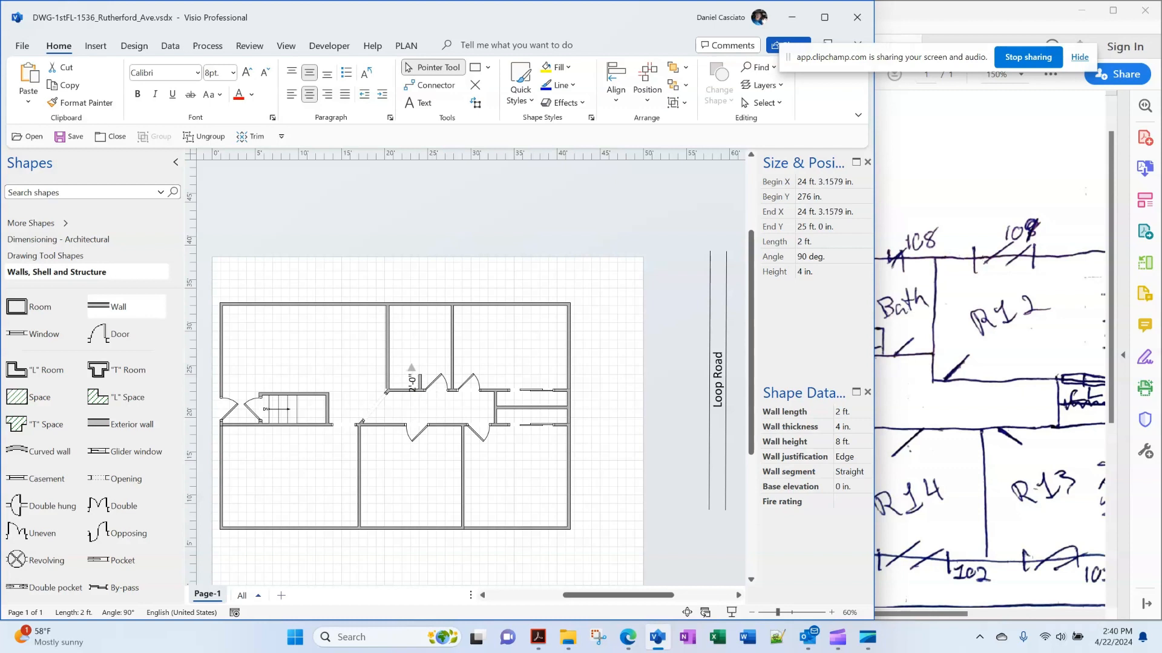
Close off the closet with an 8 ft wall and drop a door into it
{"action": "left_click_drag", "start_coordinate": [98, 307], "coordinate": [387, 374]}
{"action": "key", "text": "Escape"}
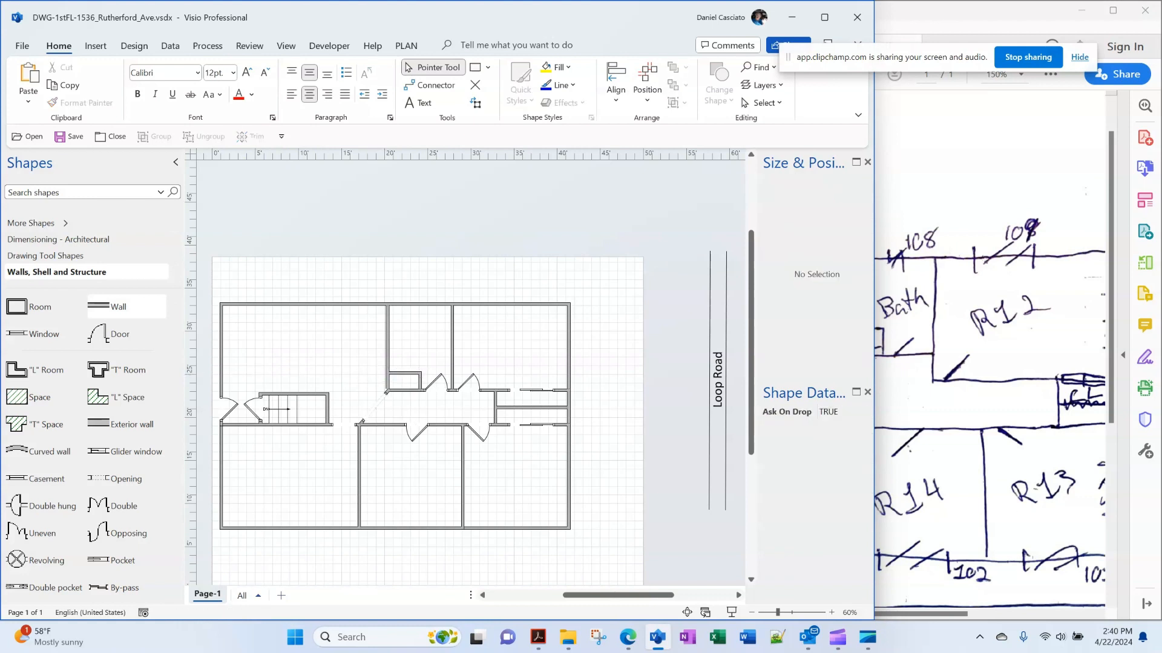
{"action": "left_click_drag", "start_coordinate": [99, 334], "coordinate": [404, 378]}
{"action": "key", "text": "Escape"}
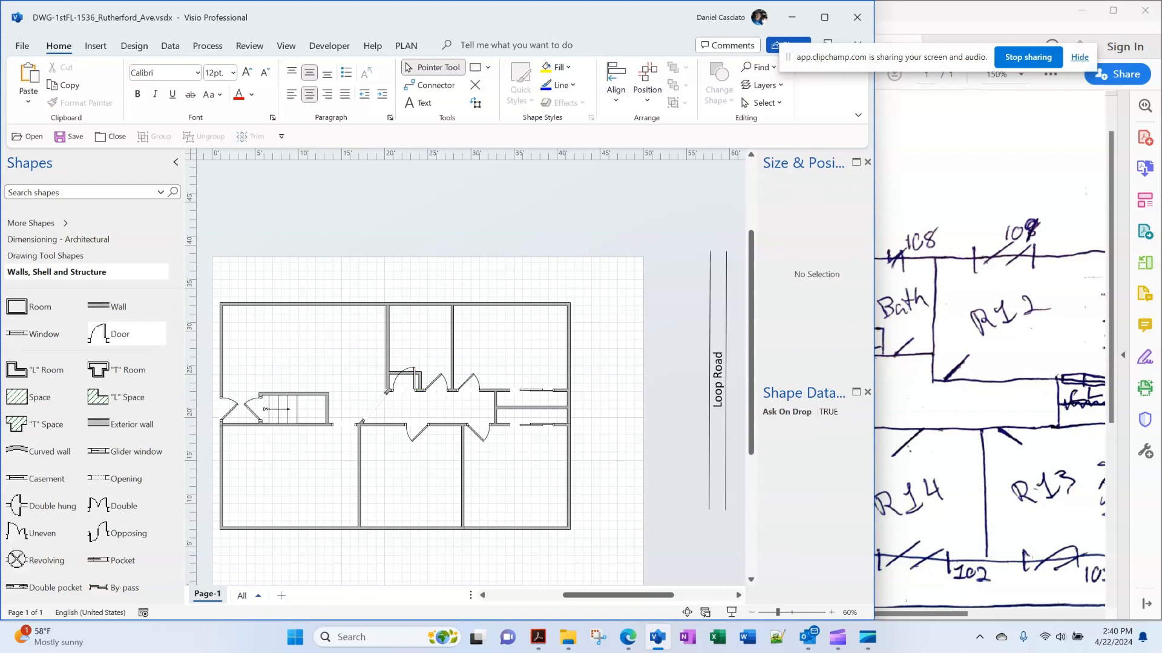
Compare the closet door against the hand-drawn sketch PDF
{"action": "left_click", "coordinate": [404, 380]}
{"action": "right_click", "coordinate": [404, 381]}
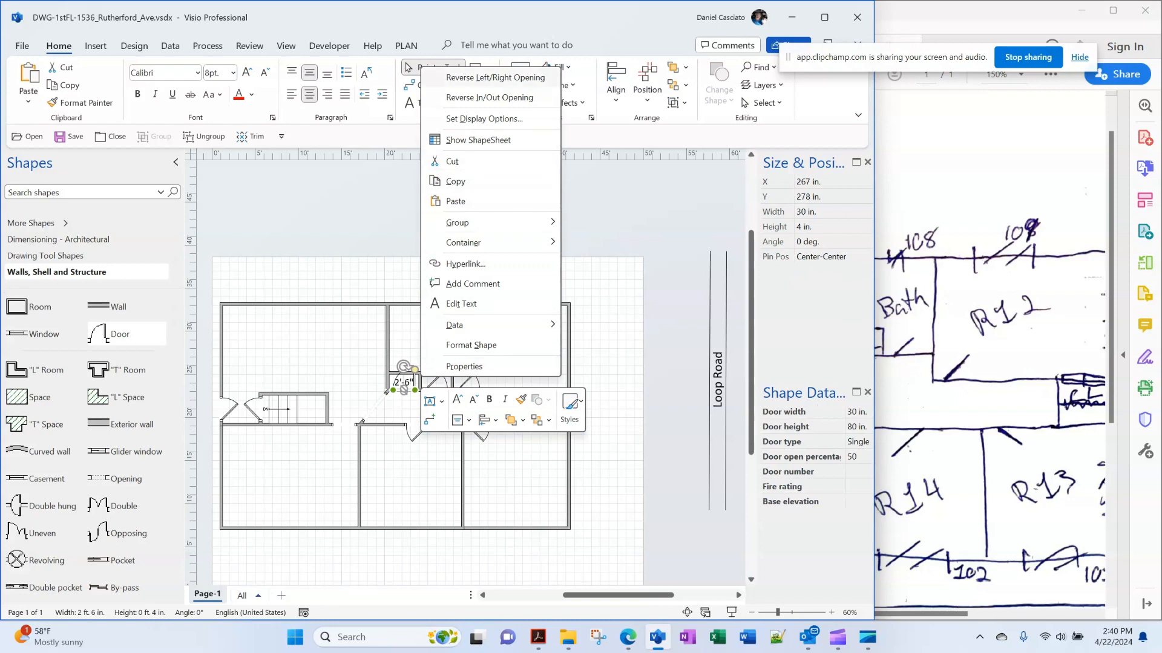
{"action": "left_click", "coordinate": [989, 351]}
{"action": "left_click", "coordinate": [990, 350]}
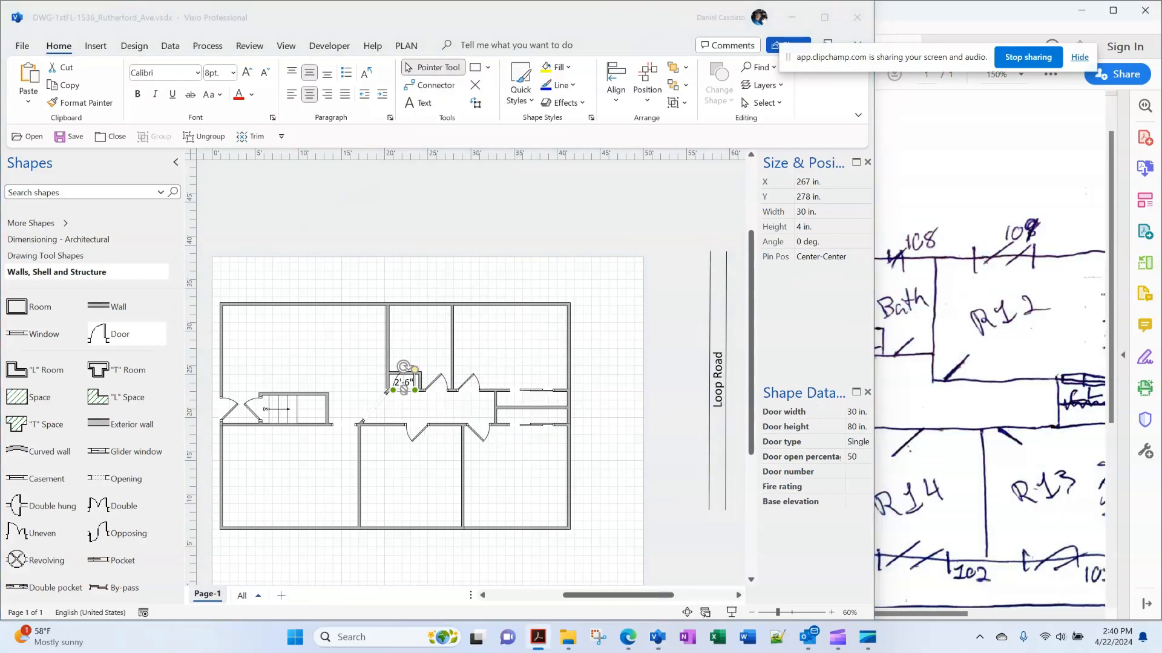
{"action": "left_click", "coordinate": [990, 351]}
{"action": "left_click", "coordinate": [990, 351]}
{"action": "left_click", "coordinate": [989, 351]}
{"action": "left_click", "coordinate": [990, 351]}
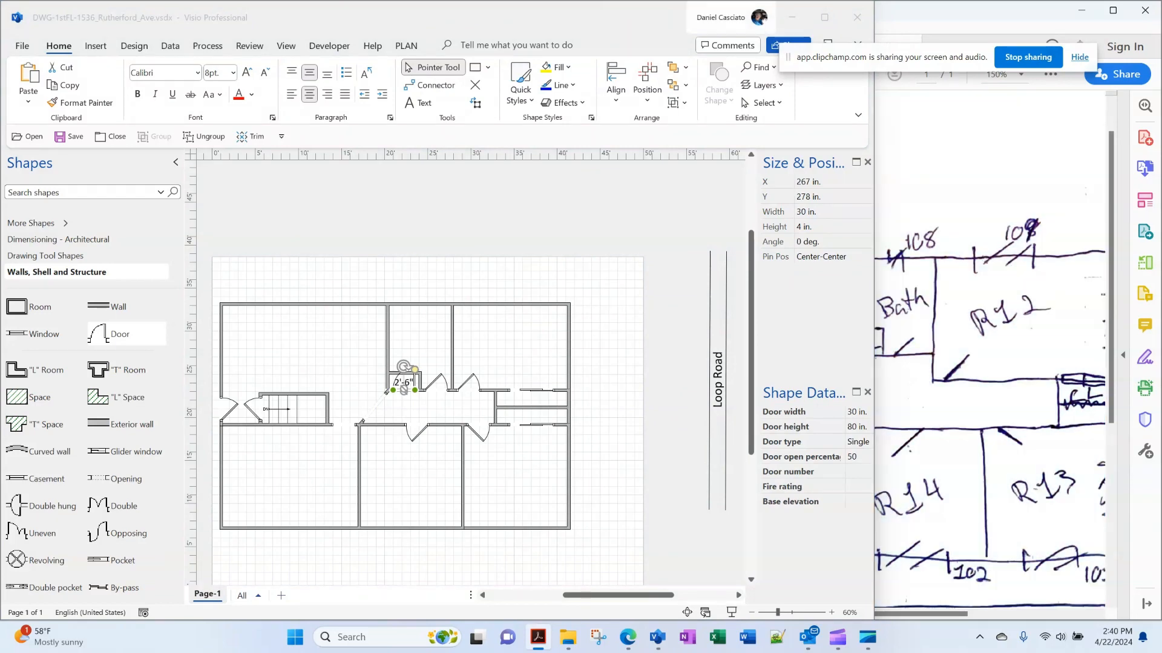
{"action": "left_click", "coordinate": [990, 351]}
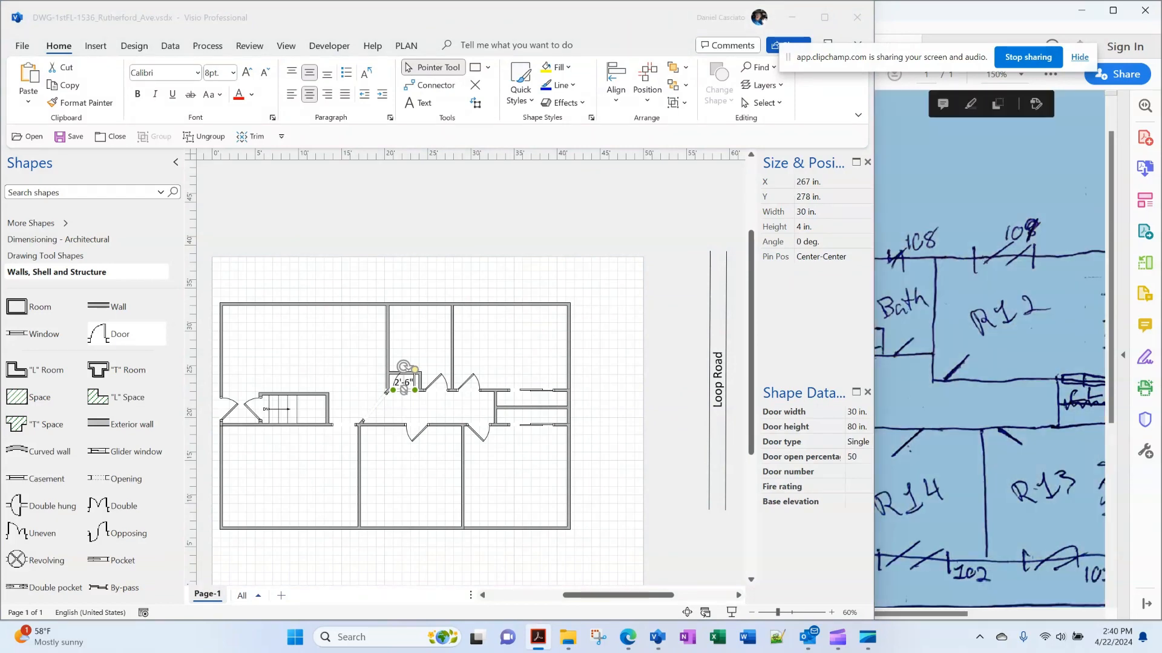
{"action": "left_click", "coordinate": [672, 351]}
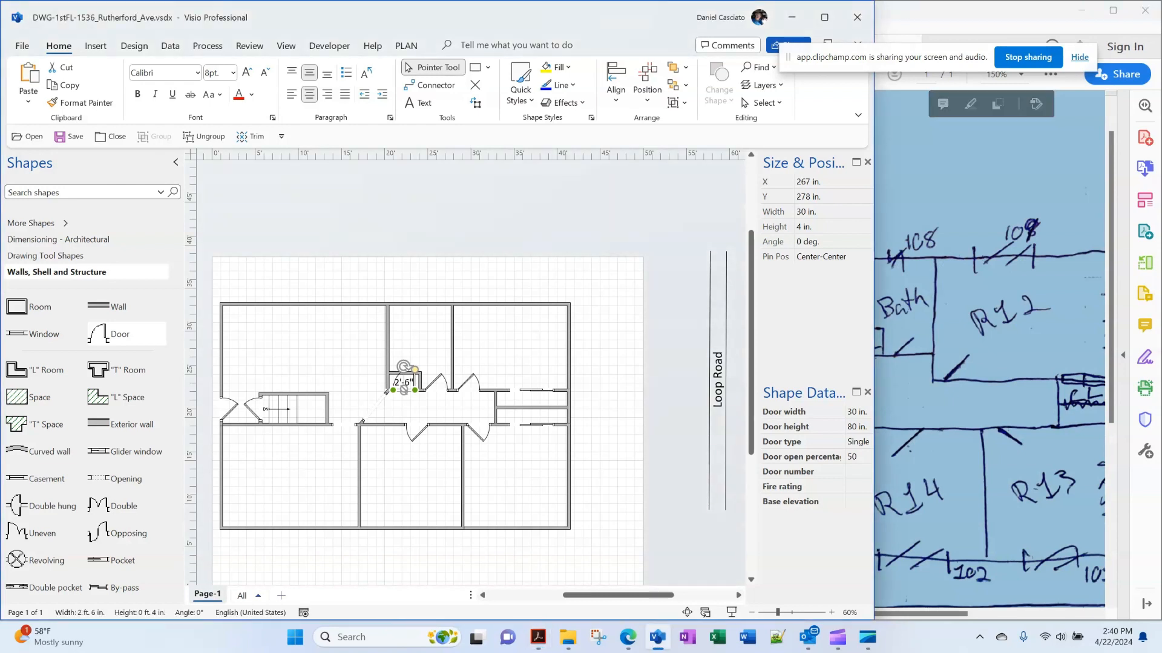
{"action": "left_click", "coordinate": [990, 351]}
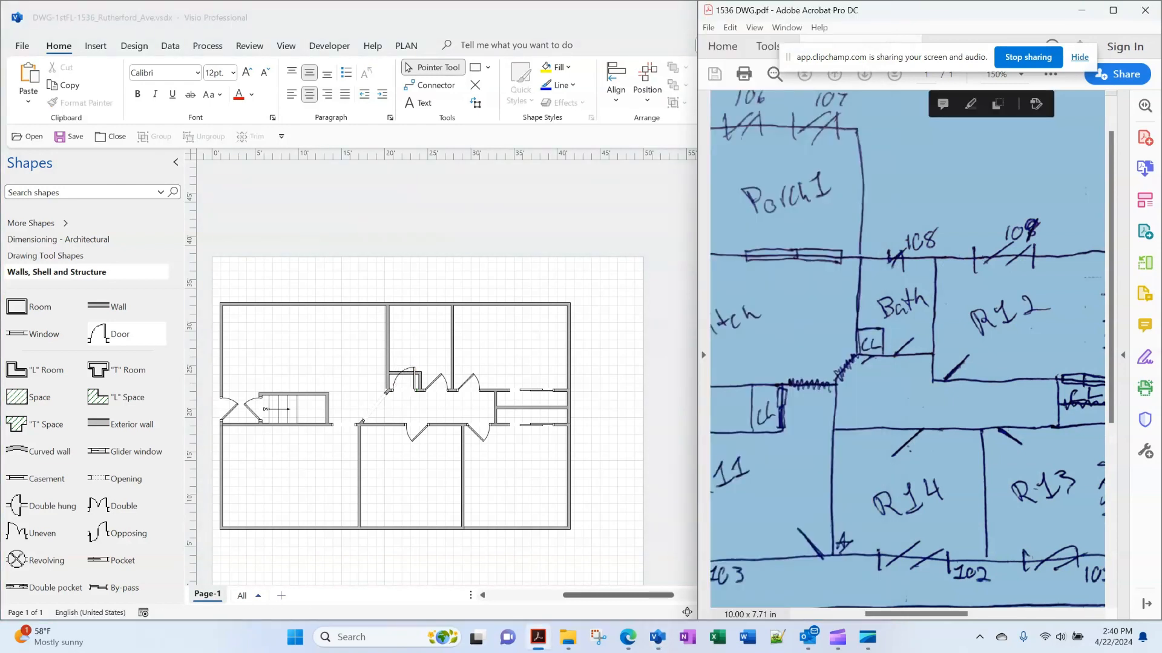
{"action": "left_click", "coordinate": [671, 363]}
Reverse the closet door's in/out opening toward the hallway and set Door open percentage to 25
{"action": "left_click", "coordinate": [414, 382]}
{"action": "right_click", "coordinate": [415, 383]}
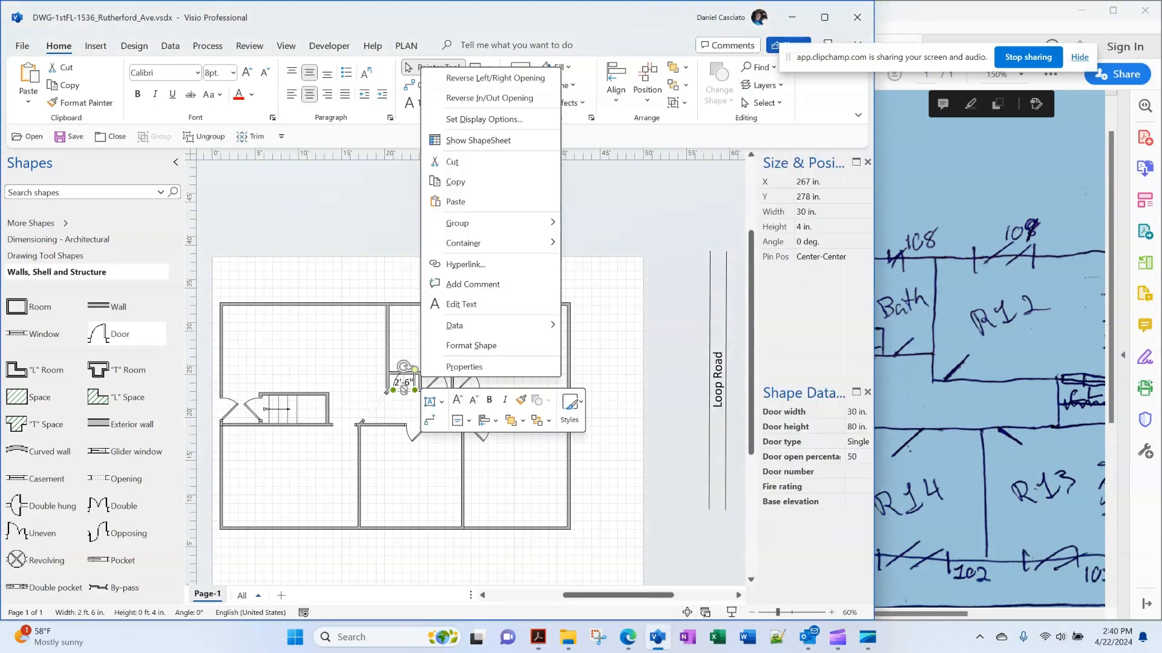
{"action": "left_click", "coordinate": [436, 98]}
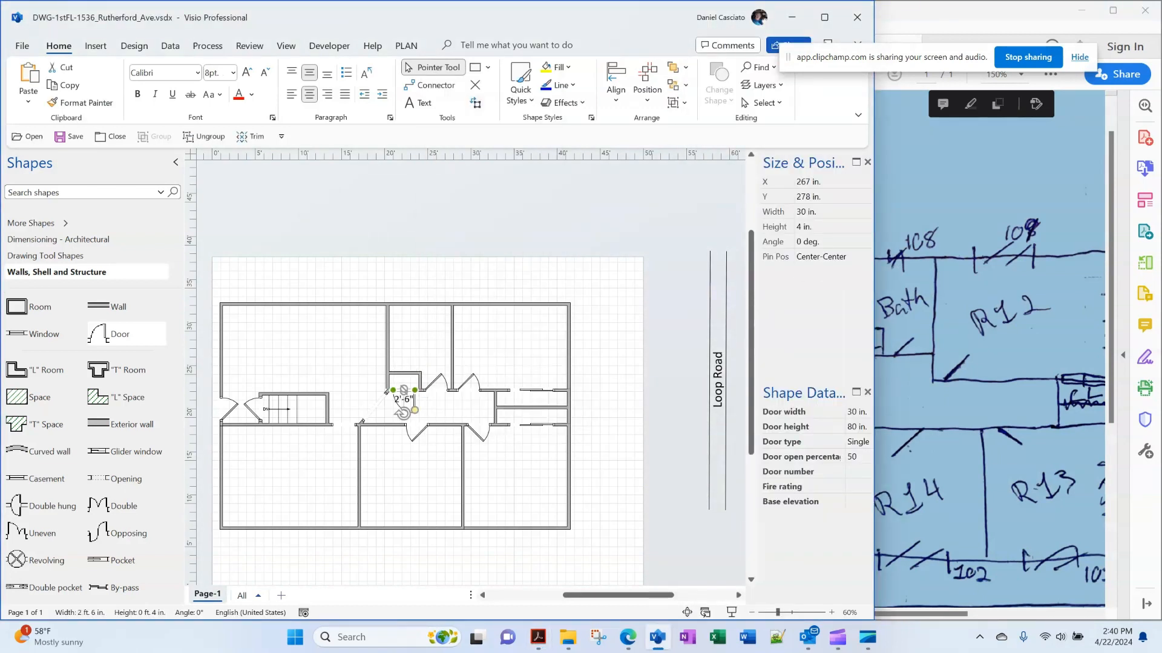
{"action": "key", "text": "Escape"}
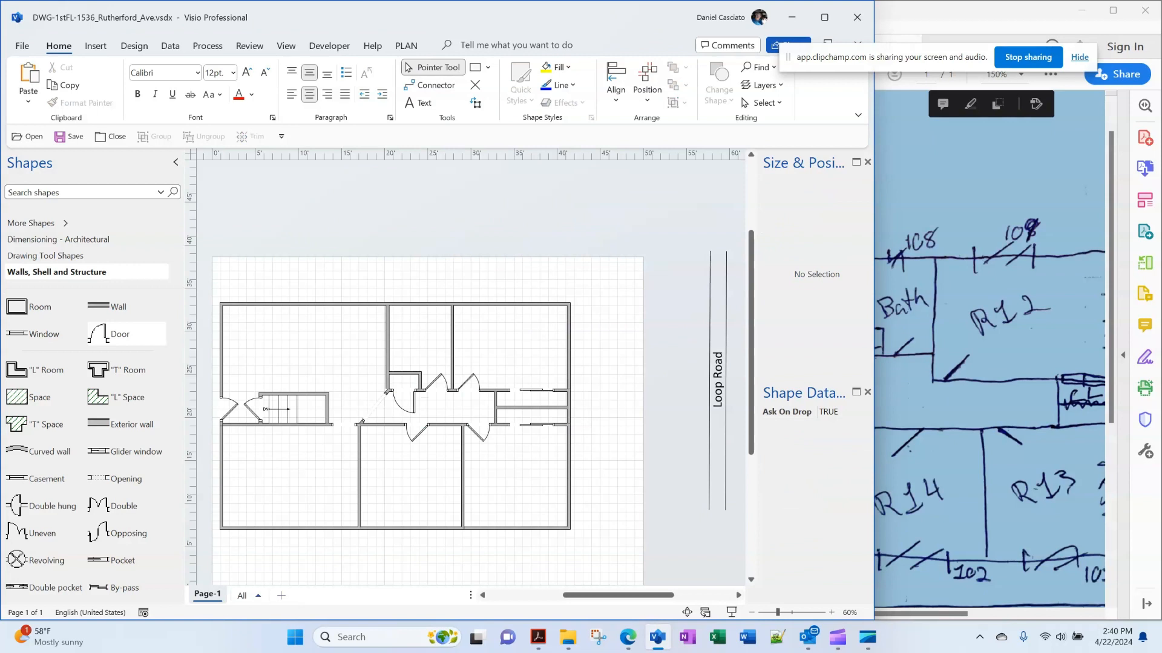
{"action": "left_click", "coordinate": [403, 412]}
{"action": "left_click", "coordinate": [858, 457]}
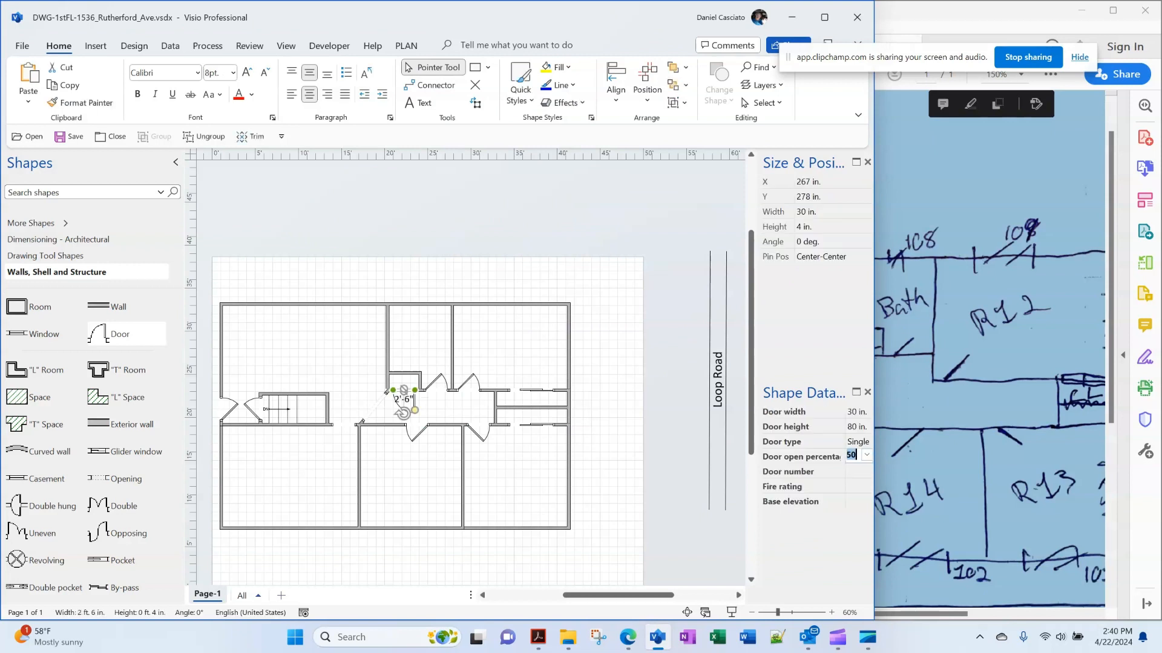
{"action": "type", "text": "25"}
{"action": "key", "text": "Return"}
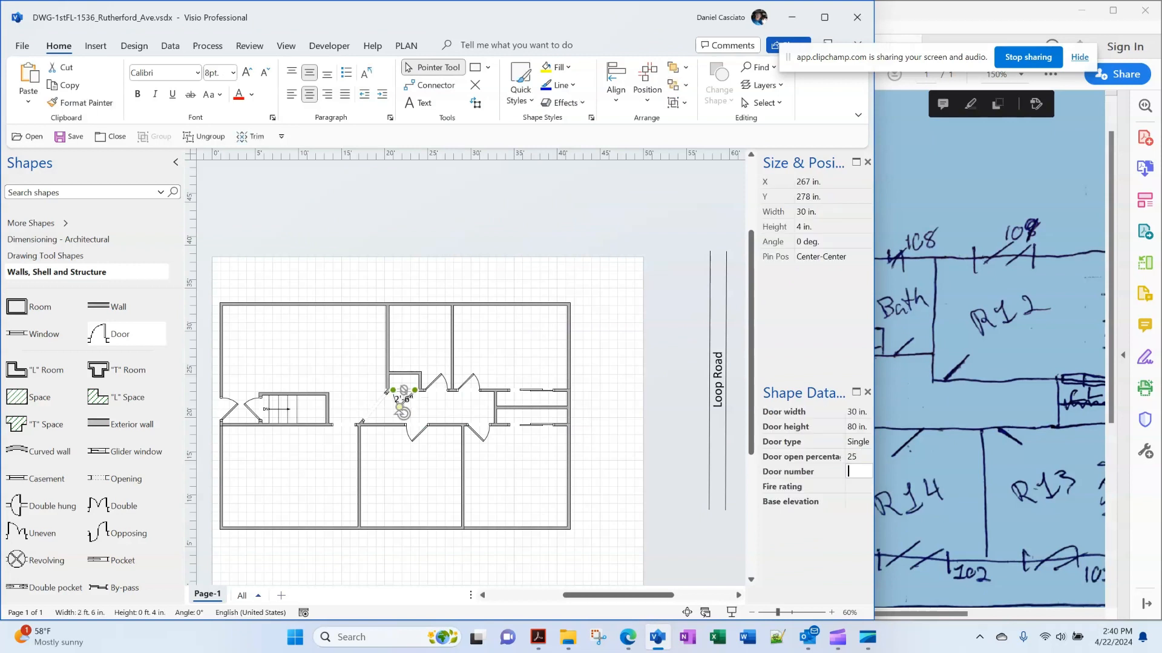
{"action": "key", "text": "Escape"}
{"action": "left_click", "coordinate": [404, 413]}
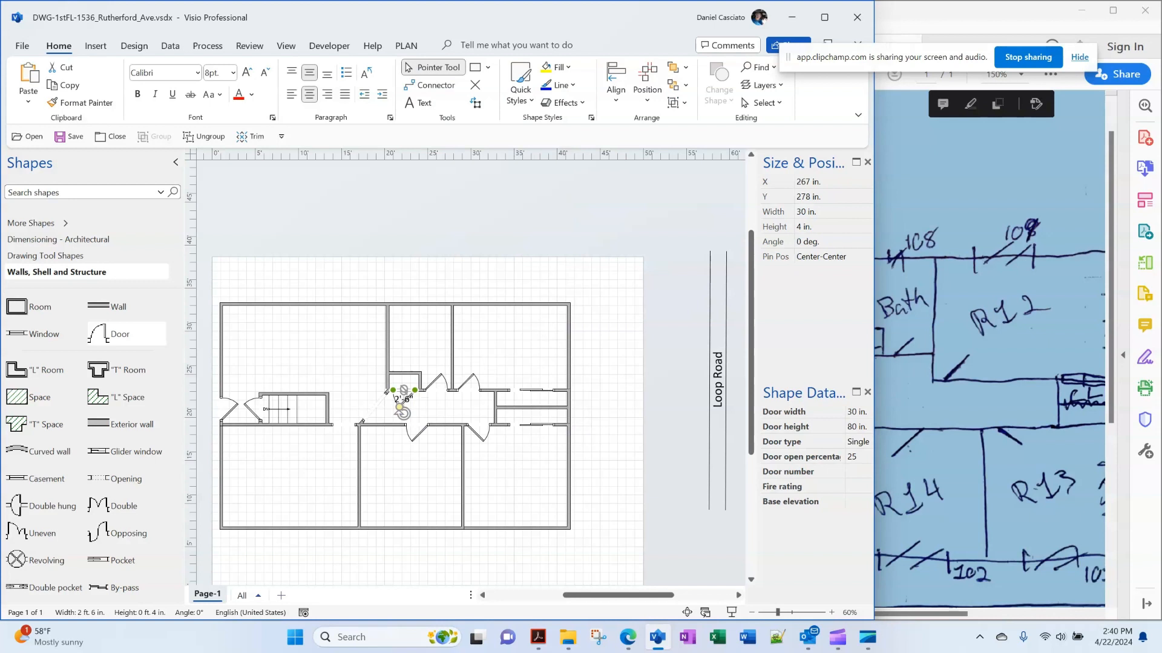
Set the small door's width to 24 in. in Size & Position
{"action": "left_click", "coordinate": [818, 211]}
{"action": "type", "text": "24"}
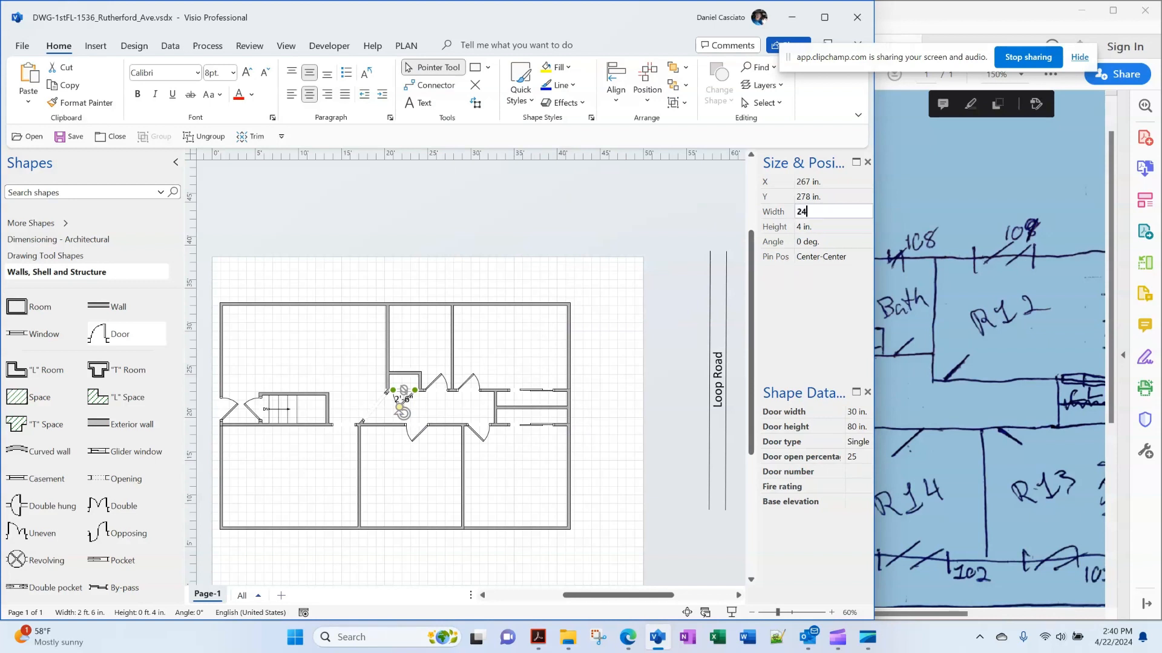
{"action": "key", "text": "Return"}
{"action": "key", "text": "Escape"}
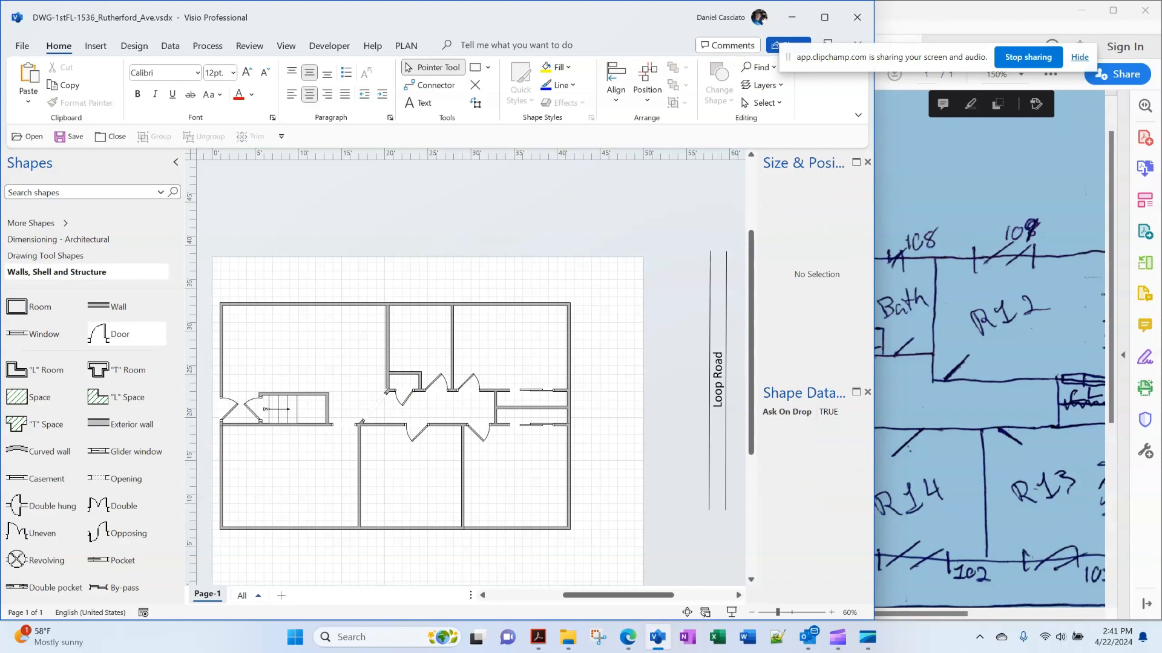
Nudge the 2 ft wall left, adjust the door beside it, and slide the hallway door slightly left
{"action": "left_click", "coordinate": [412, 381]}
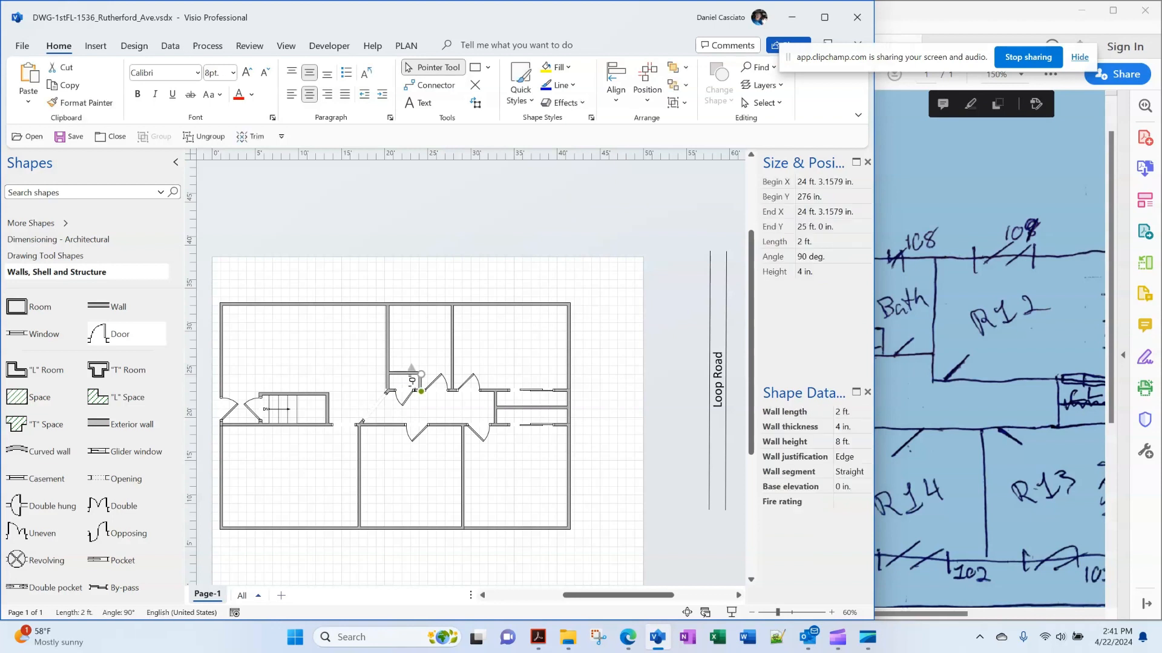
{"action": "key", "text": "Left"}
{"action": "left_click", "coordinate": [403, 401]}
{"action": "left_click_drag", "start_coordinate": [403, 412], "coordinate": [401, 412]}
{"action": "key", "text": "Escape"}
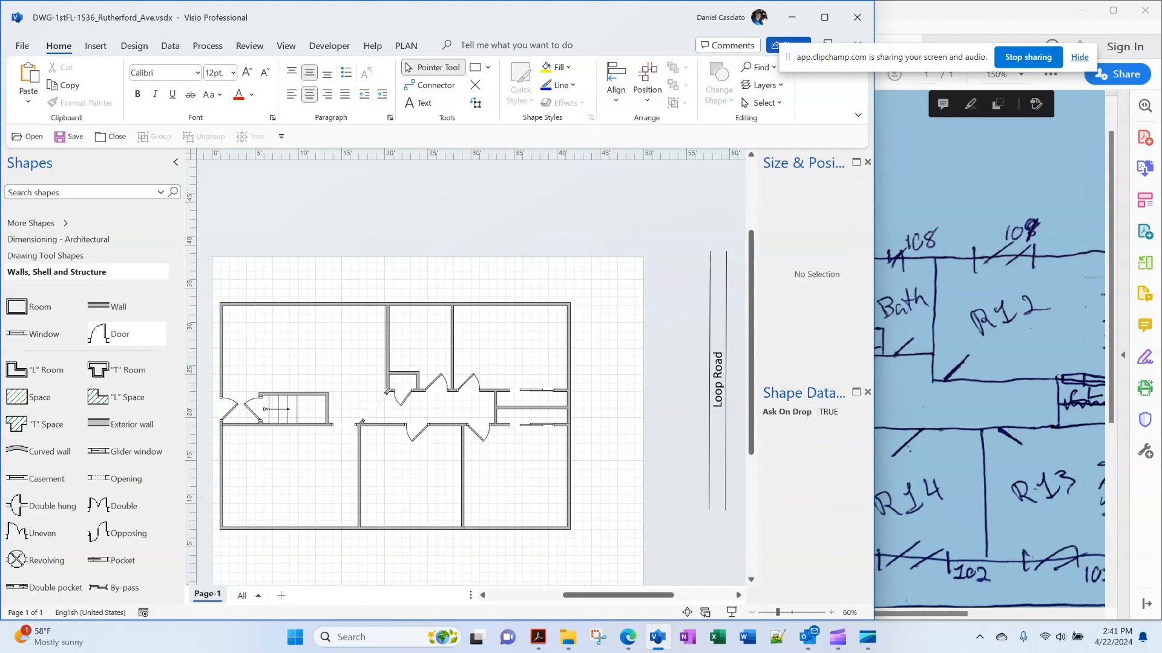
{"action": "left_click", "coordinate": [402, 413]}
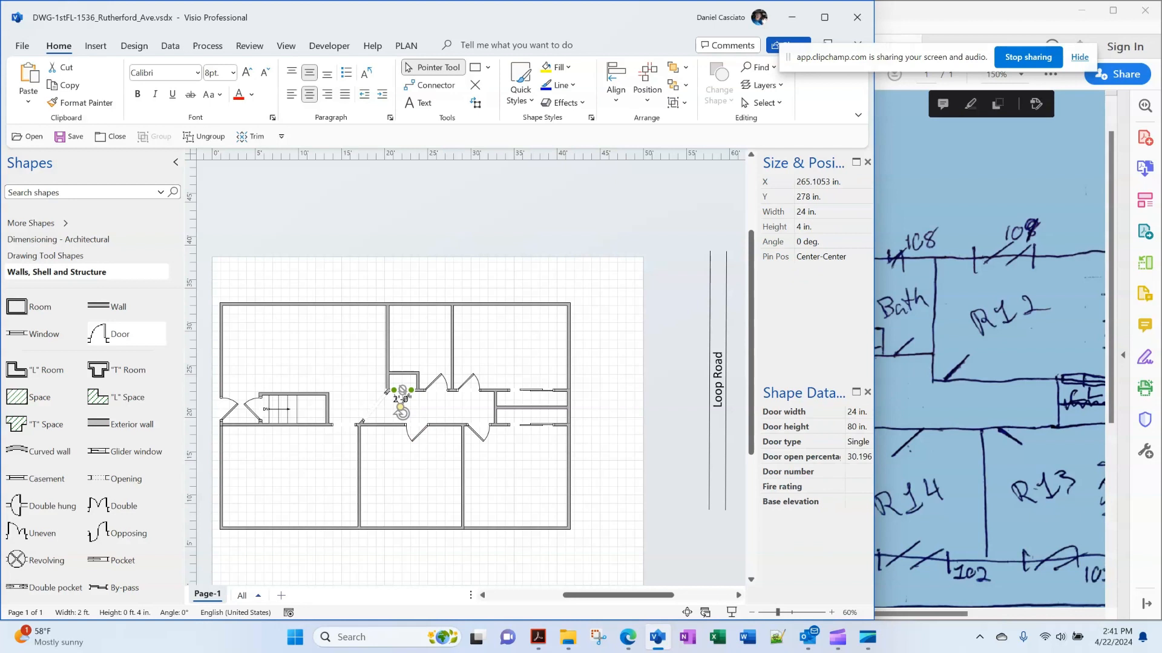
{"action": "left_click_drag", "start_coordinate": [401, 412], "coordinate": [403, 413]}
{"action": "key", "text": "Escape"}
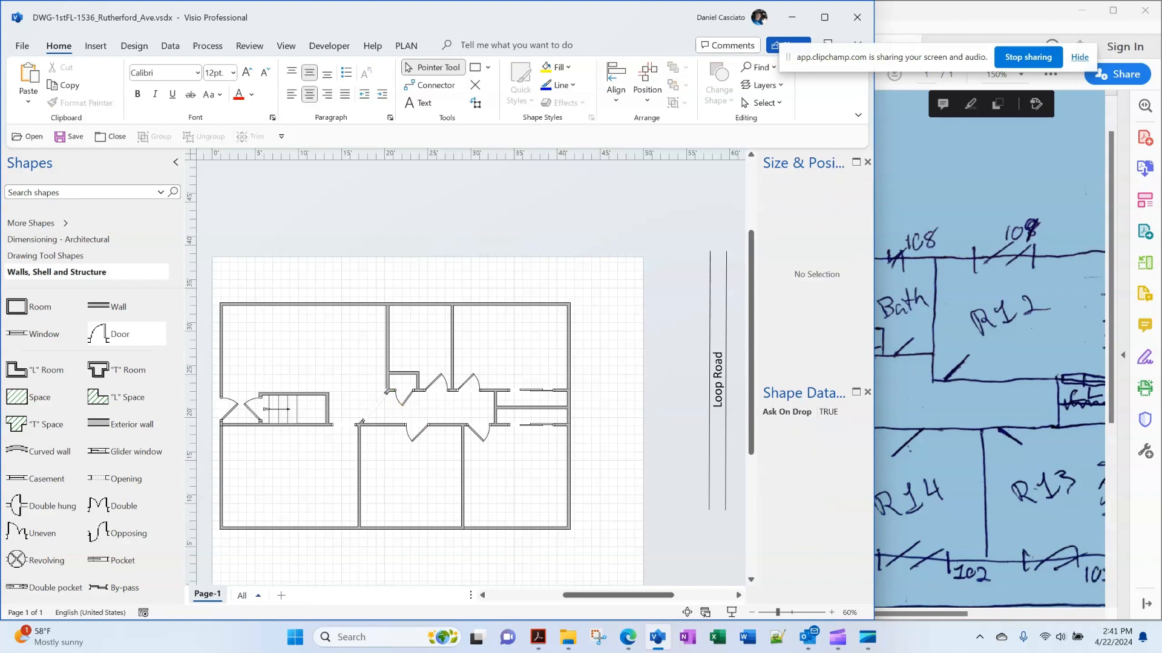
{"action": "left_click", "coordinate": [436, 383]}
{"action": "left_click_drag", "start_coordinate": [436, 389], "coordinate": [434, 389]}
{"action": "key", "text": "Escape"}
Pan the hand-drawn sketch PDF to show the Porch 1 and Kitch area
{"action": "left_click", "coordinate": [990, 351]}
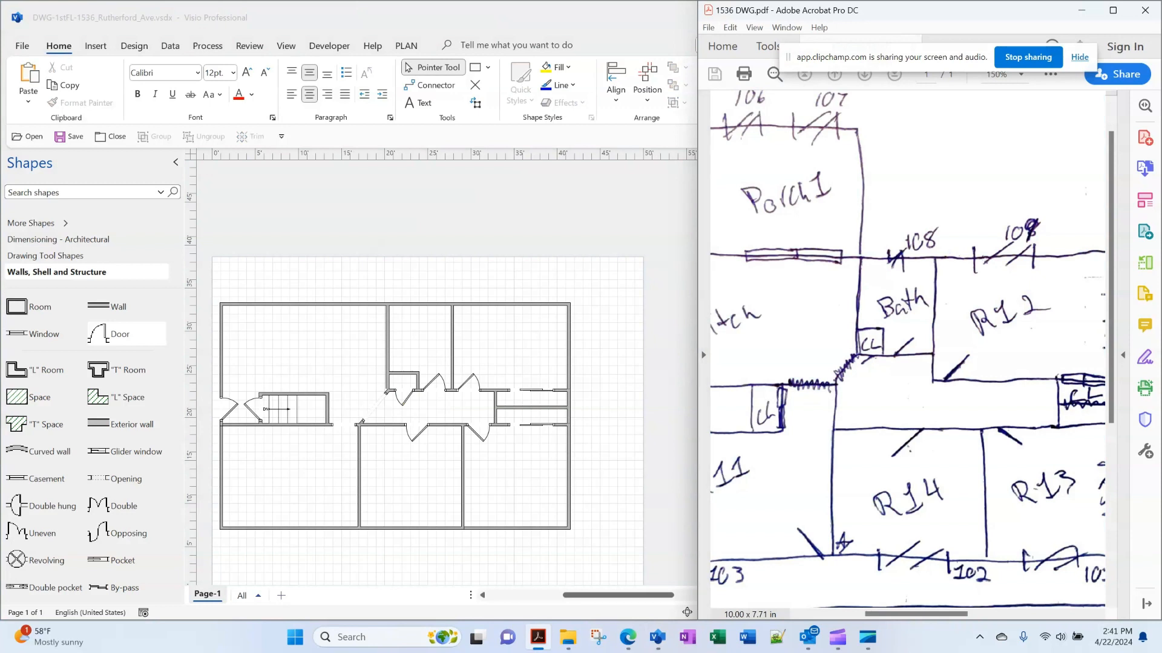
{"action": "scroll", "coordinate": [907, 348], "scroll_direction": "left", "scroll_amount": 4}
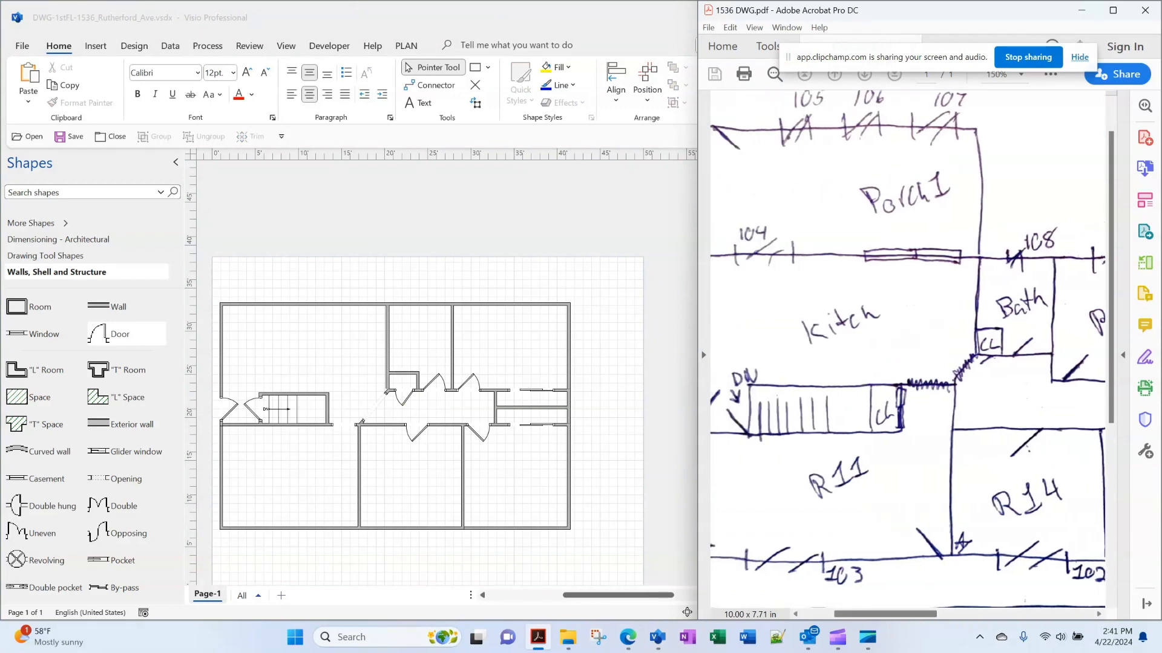
{"action": "scroll", "coordinate": [907, 348], "scroll_direction": "left", "scroll_amount": 2}
{"action": "scroll", "coordinate": [908, 348], "scroll_direction": "right", "scroll_amount": 1}
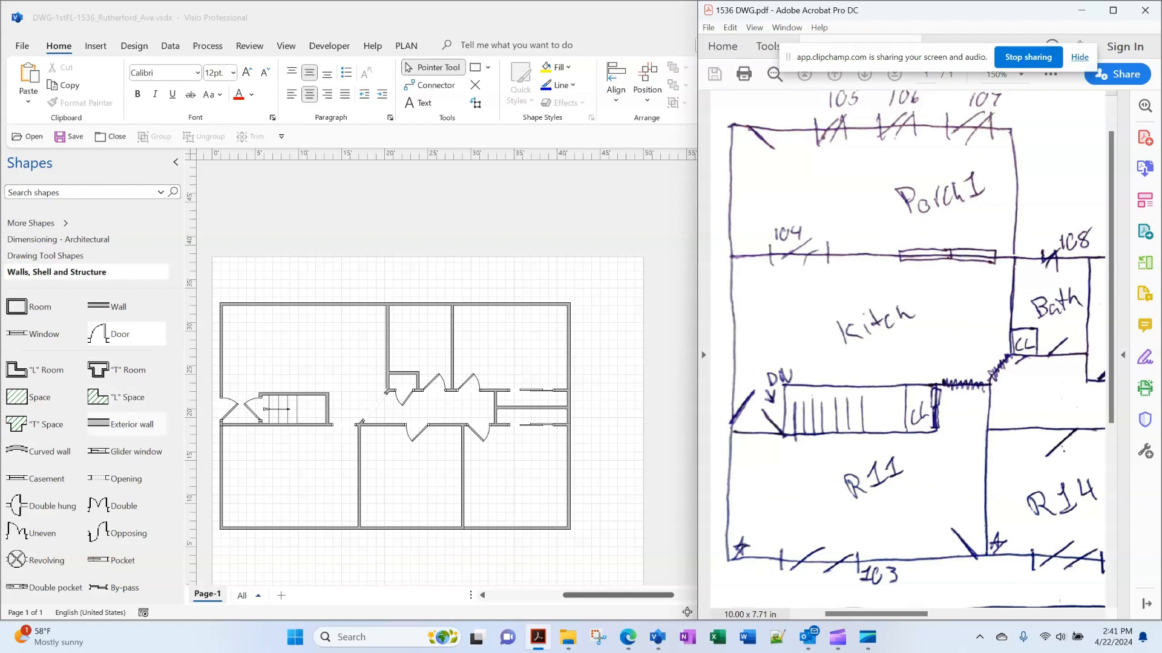
{"action": "scroll", "coordinate": [121, 418], "scroll_direction": "down", "scroll_amount": 1}
{"action": "scroll", "coordinate": [45, 533], "scroll_direction": "down", "scroll_amount": 2}
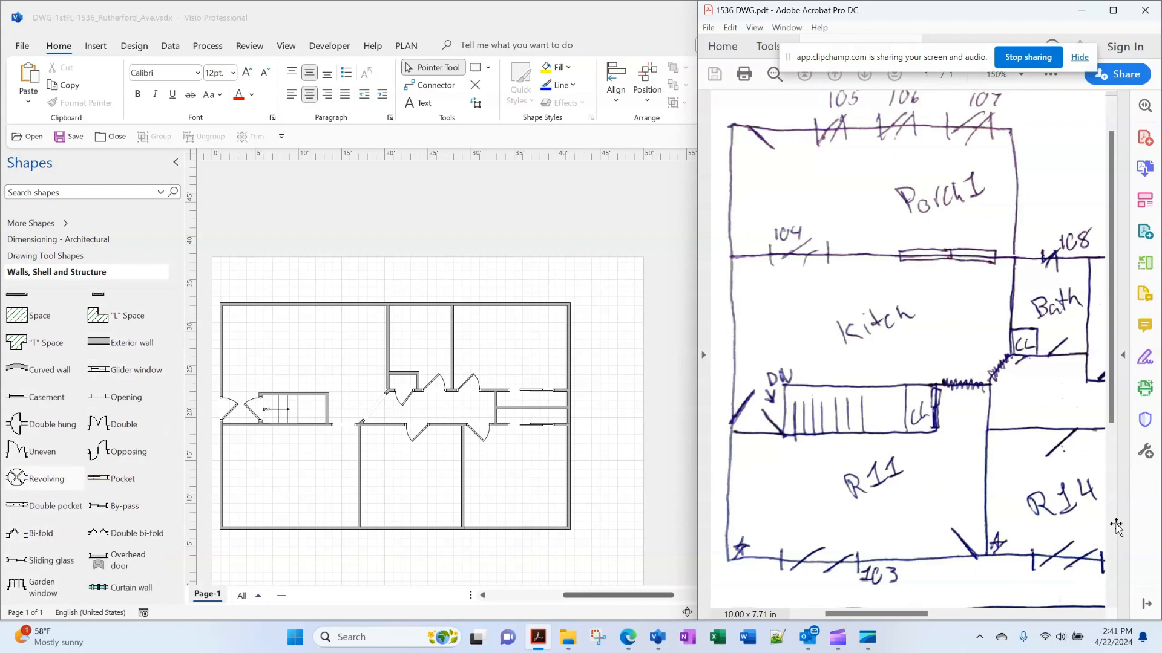
Place a 5 ft sliding glass door in the top exterior wall
{"action": "left_click", "coordinate": [46, 561]}
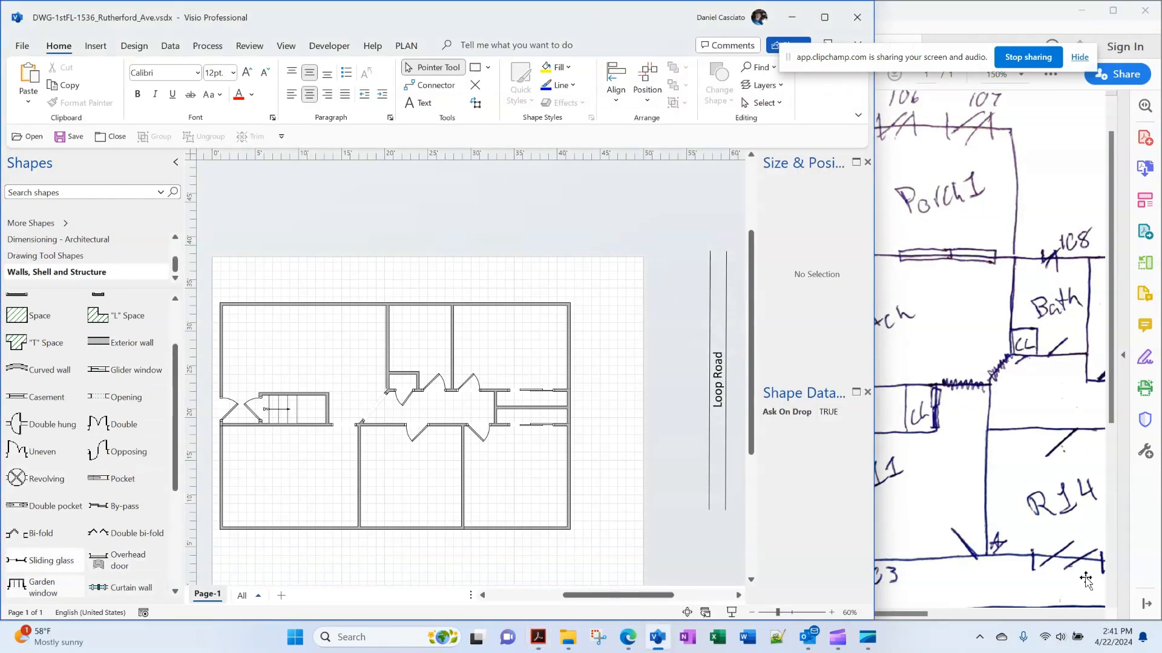
{"action": "left_click_drag", "start_coordinate": [46, 560], "coordinate": [353, 304]}
{"action": "key", "text": "Escape"}
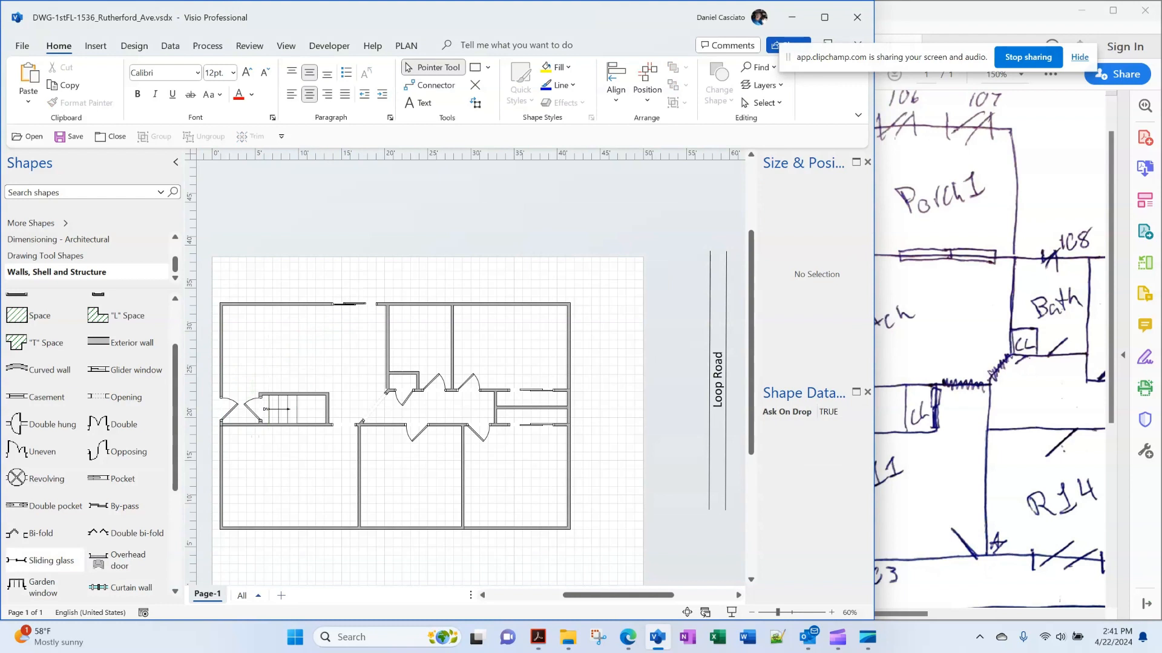
Reverse the sliding glass door's in/out and left/right opening
{"action": "left_click", "coordinate": [355, 304]}
{"action": "right_click", "coordinate": [355, 303]}
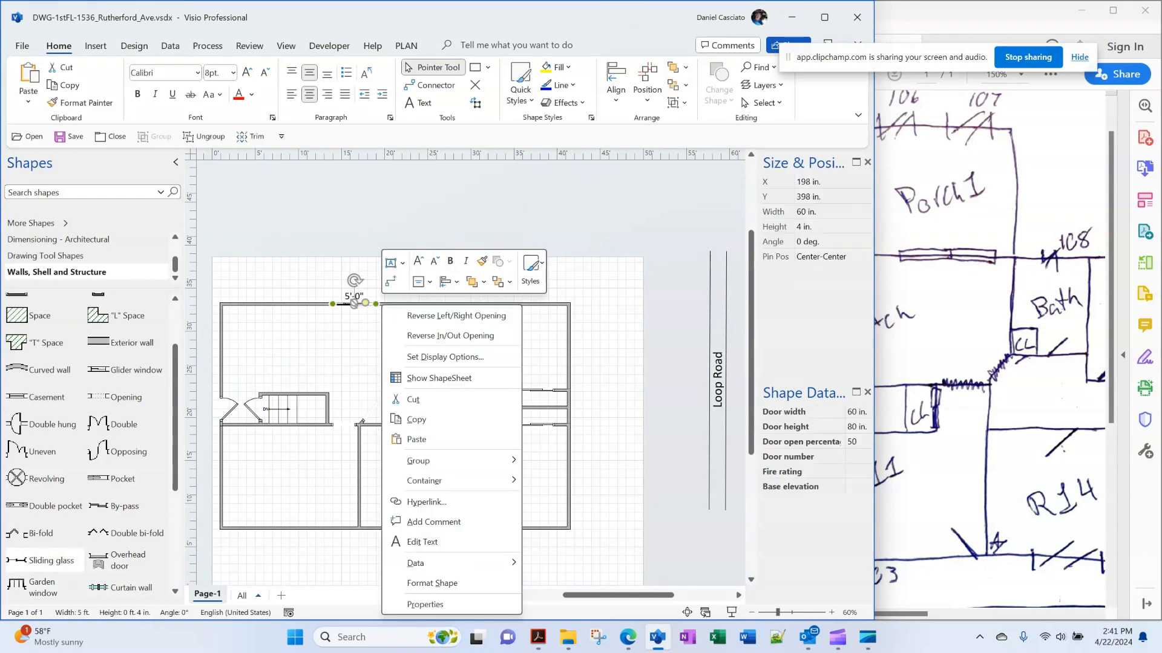
{"action": "left_click", "coordinate": [450, 336]}
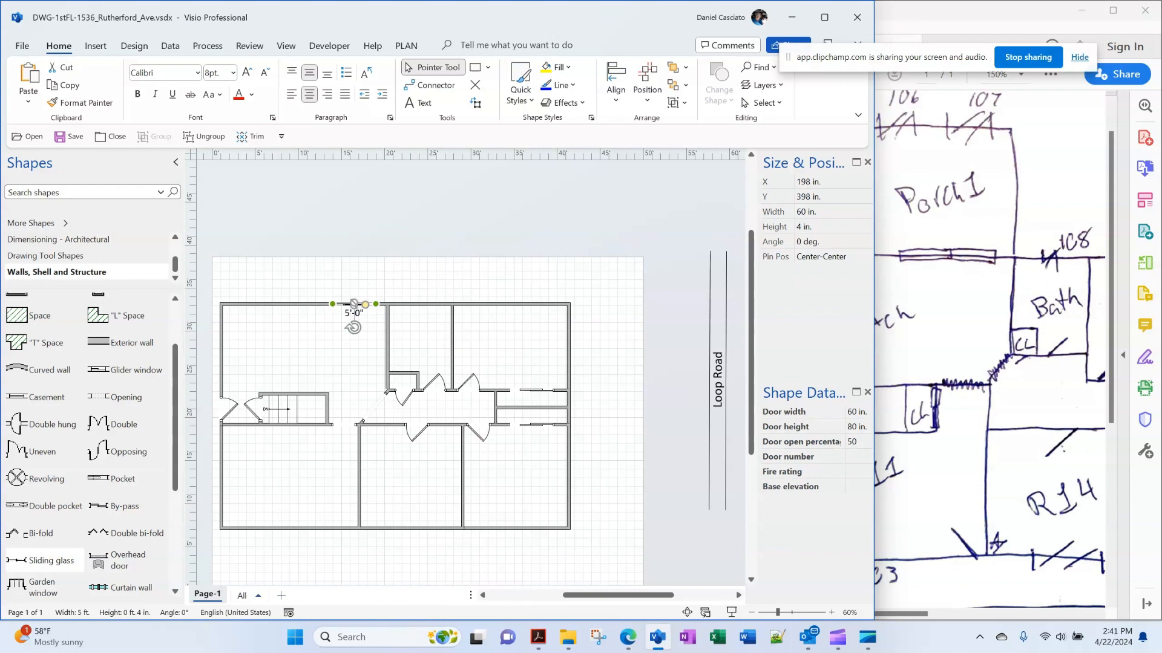
{"action": "key", "text": "Escape"}
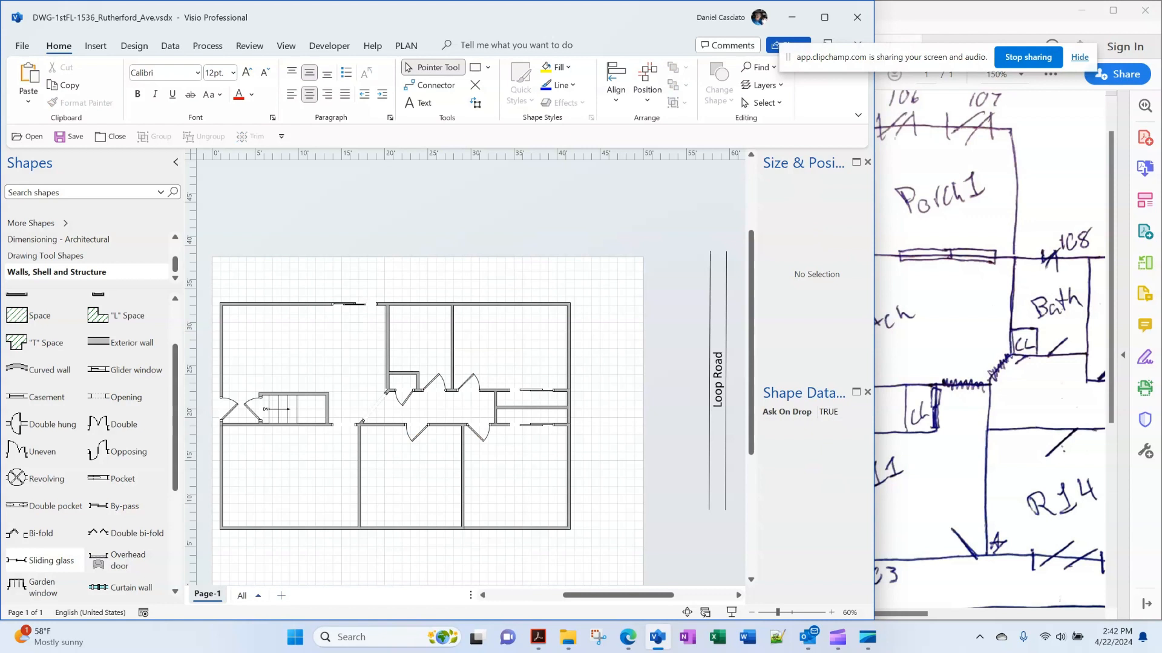
{"action": "right_click", "coordinate": [376, 305]}
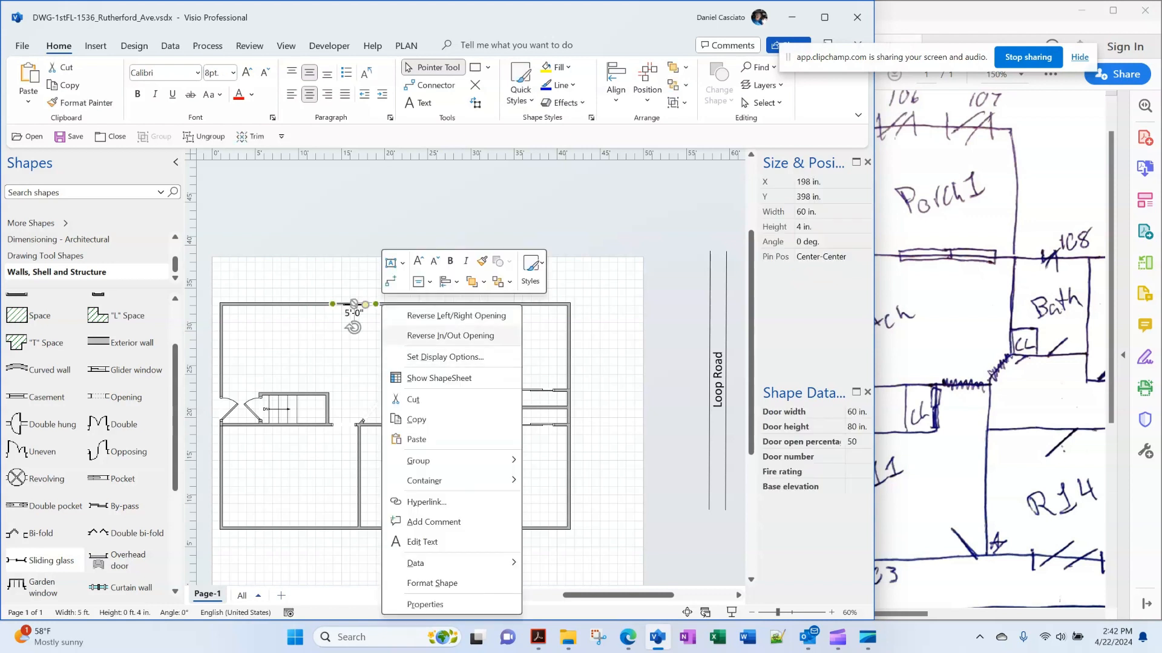
{"action": "left_click", "coordinate": [456, 316]}
{"action": "left_click", "coordinate": [450, 276]}
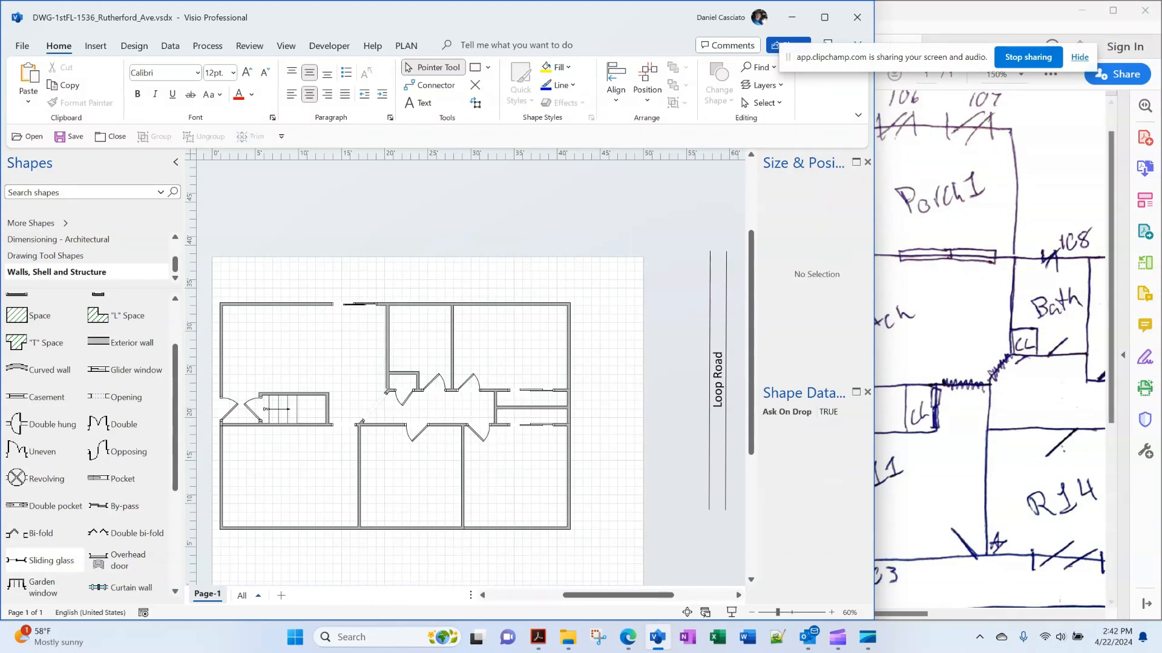
{"action": "left_click", "coordinate": [354, 303]}
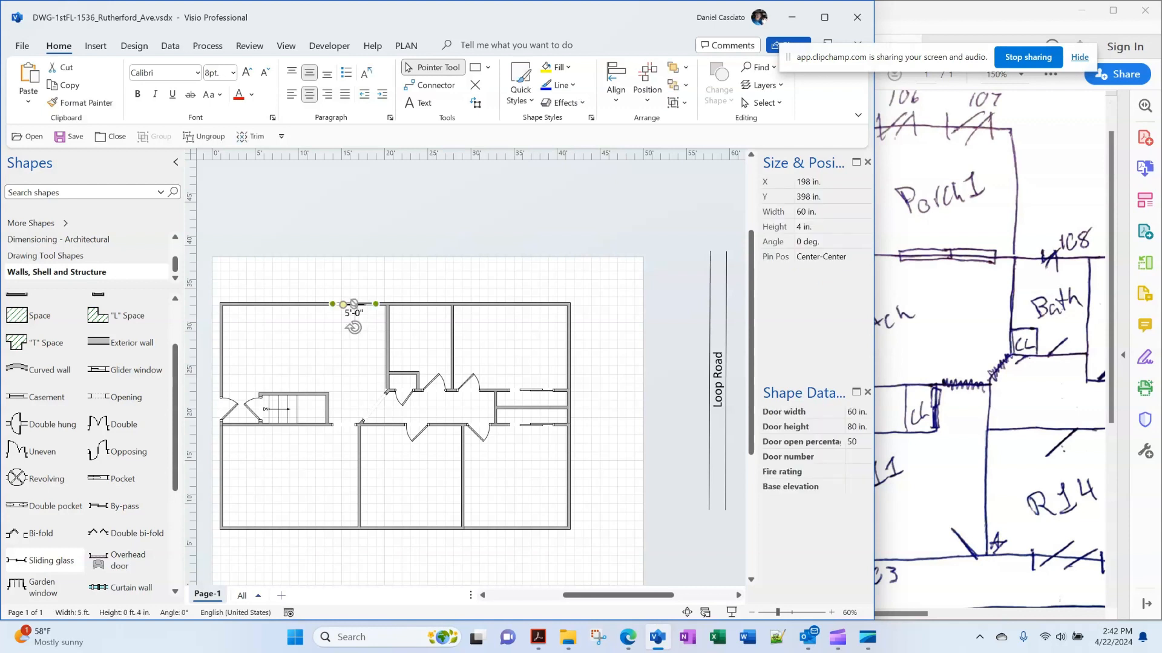
{"action": "key", "text": "Escape"}
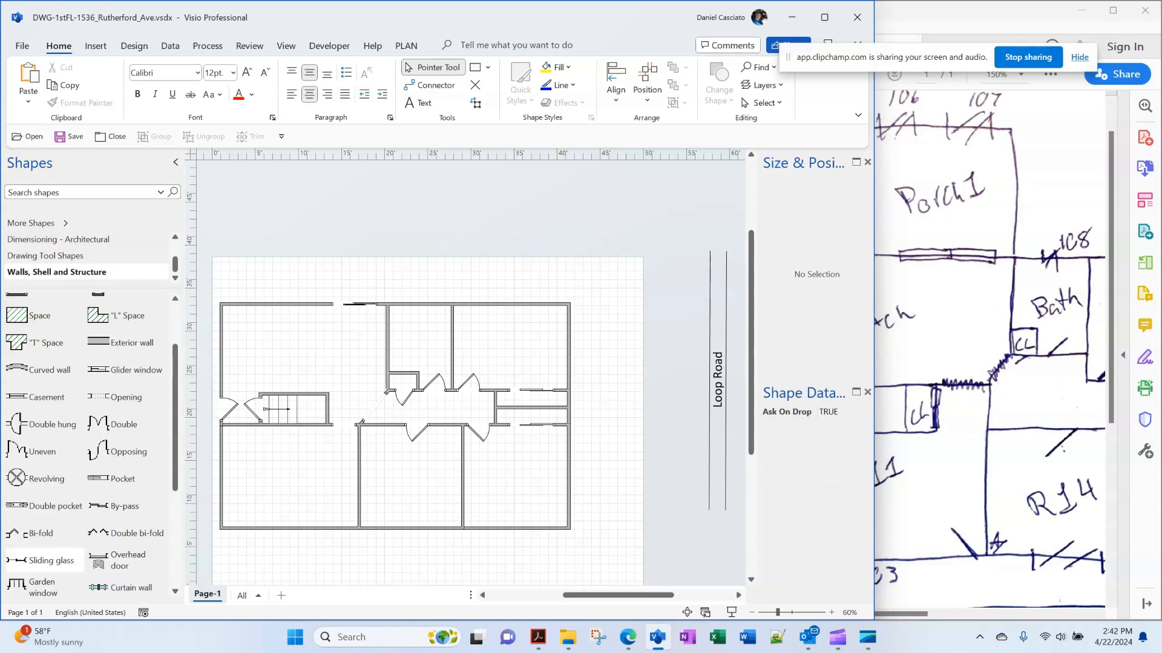
Add a vertical porch wall above the house and set its length to 12 ft
{"action": "left_click_drag", "start_coordinate": [618, 595], "coordinate": [600, 595]}
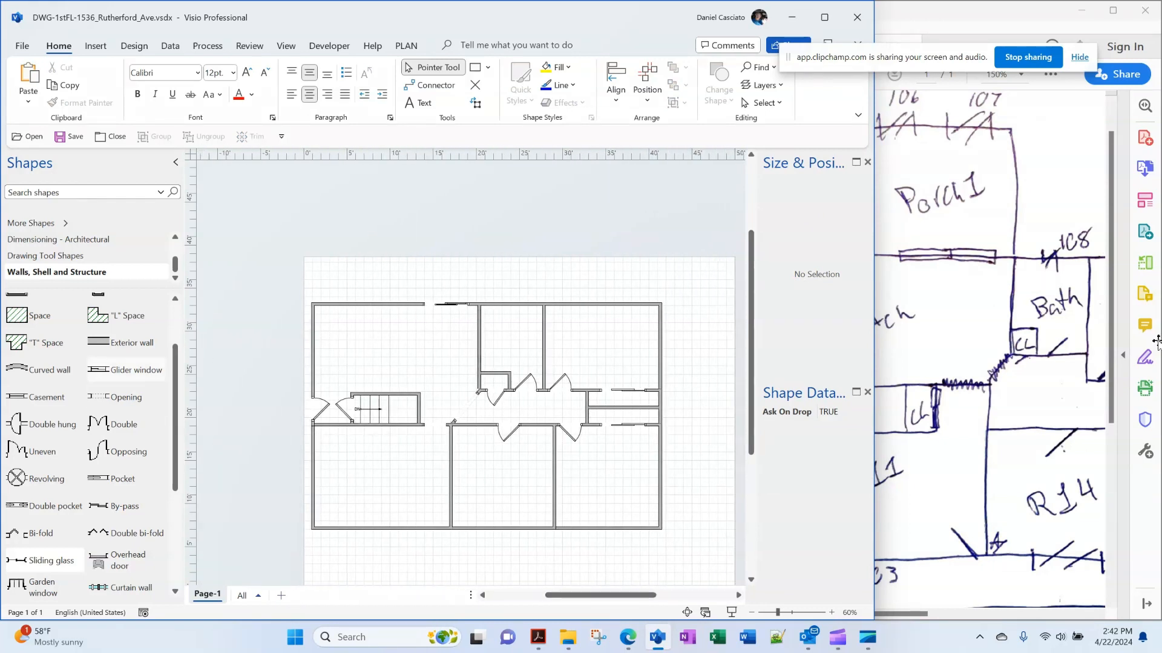
{"action": "scroll", "coordinate": [91, 423], "scroll_direction": "up", "scroll_amount": 2}
{"action": "left_click_drag", "start_coordinate": [115, 306], "coordinate": [312, 275]}
{"action": "scroll", "coordinate": [465, 363], "scroll_direction": "up", "scroll_amount": 3}
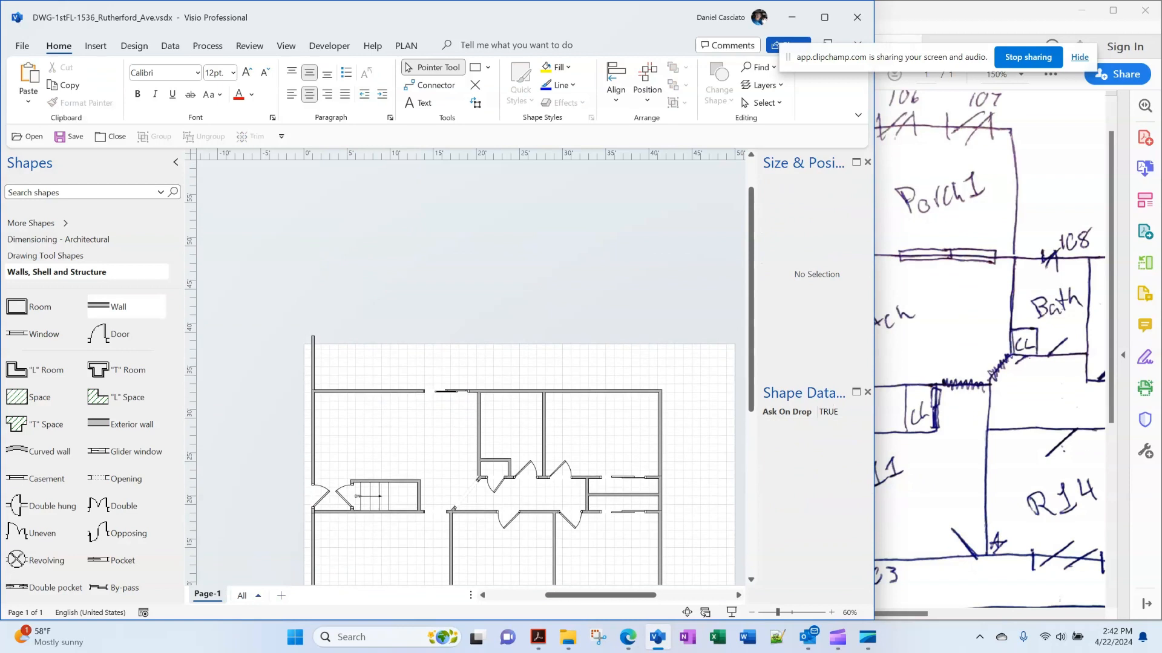
{"action": "left_click", "coordinate": [312, 364]}
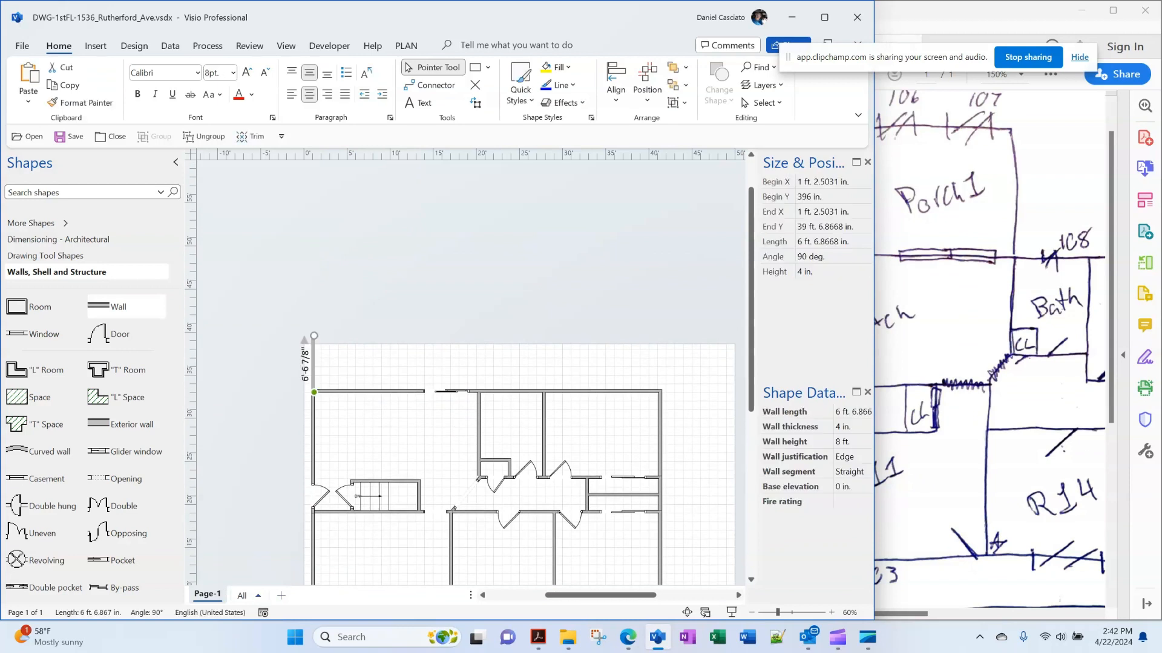
{"action": "left_click", "coordinate": [833, 242]}
{"action": "type", "text": "12"}
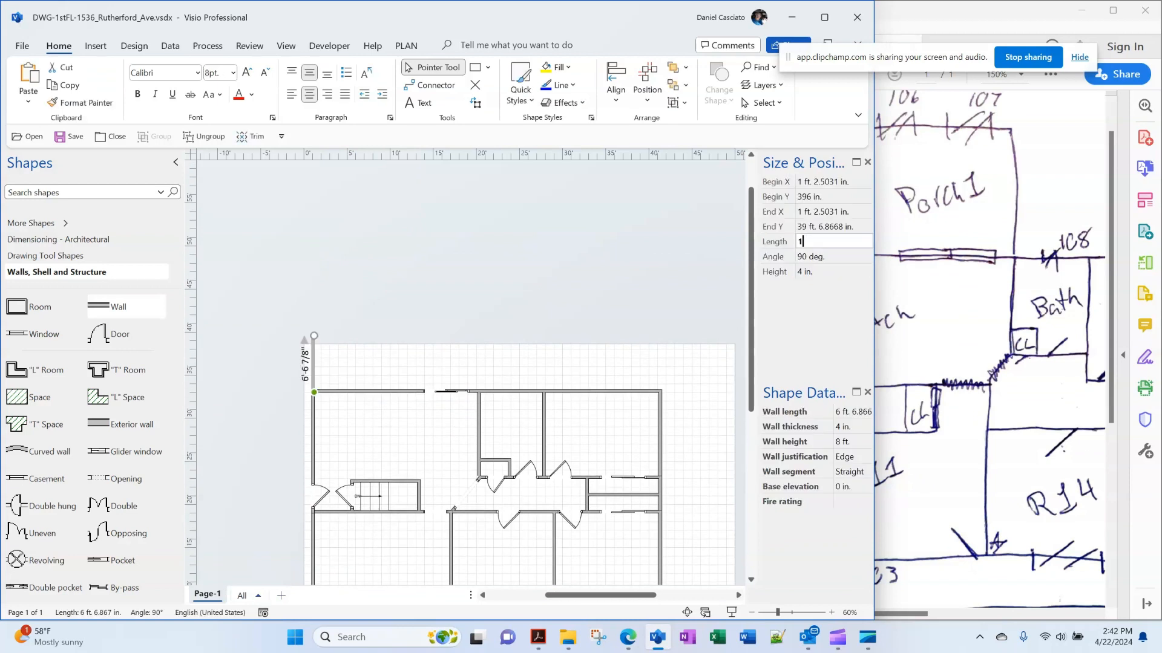
{"action": "key", "text": "Return"}
{"action": "key", "text": "Escape"}
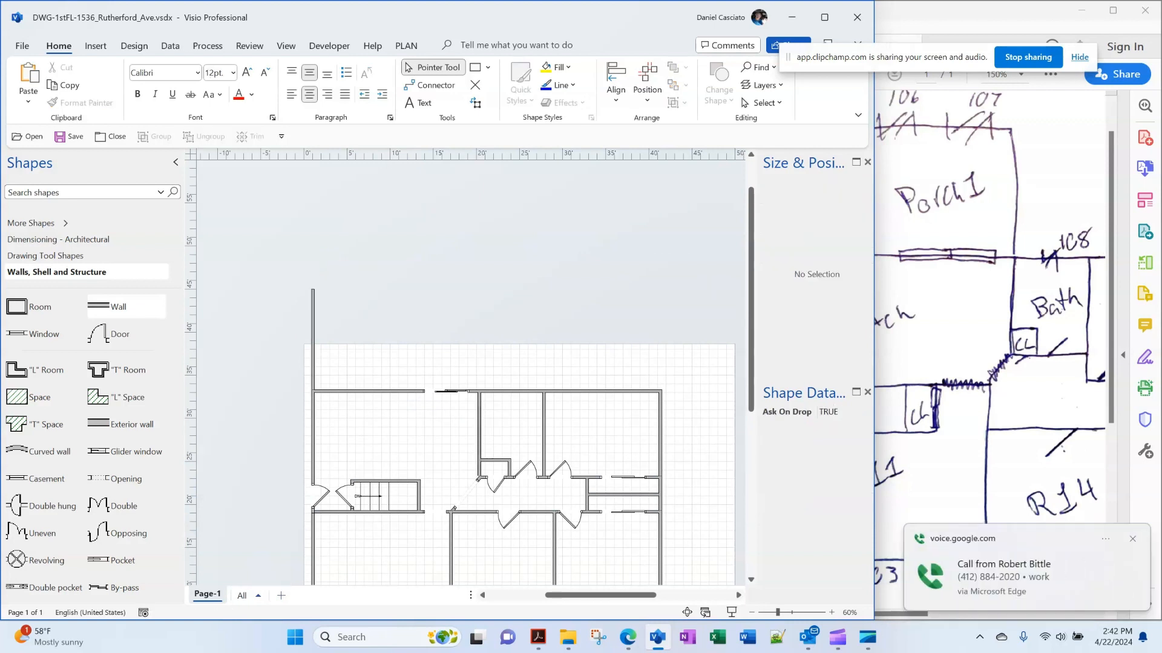
{"action": "left_click", "coordinate": [313, 340]}
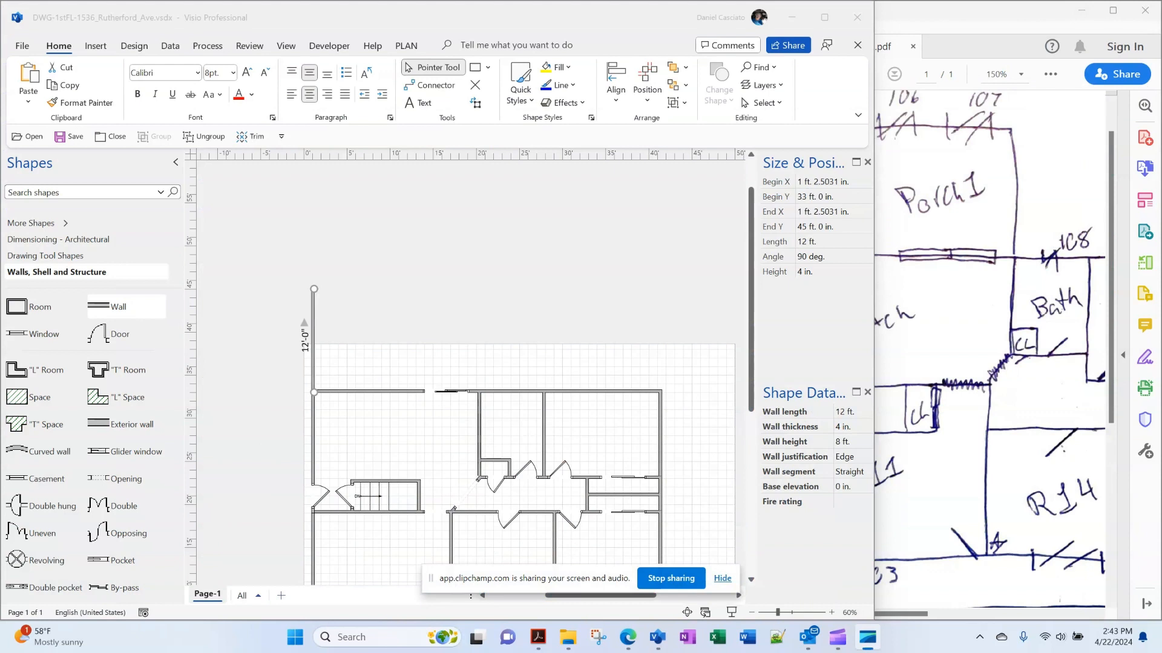
{"action": "left_click", "coordinate": [817, 197]}
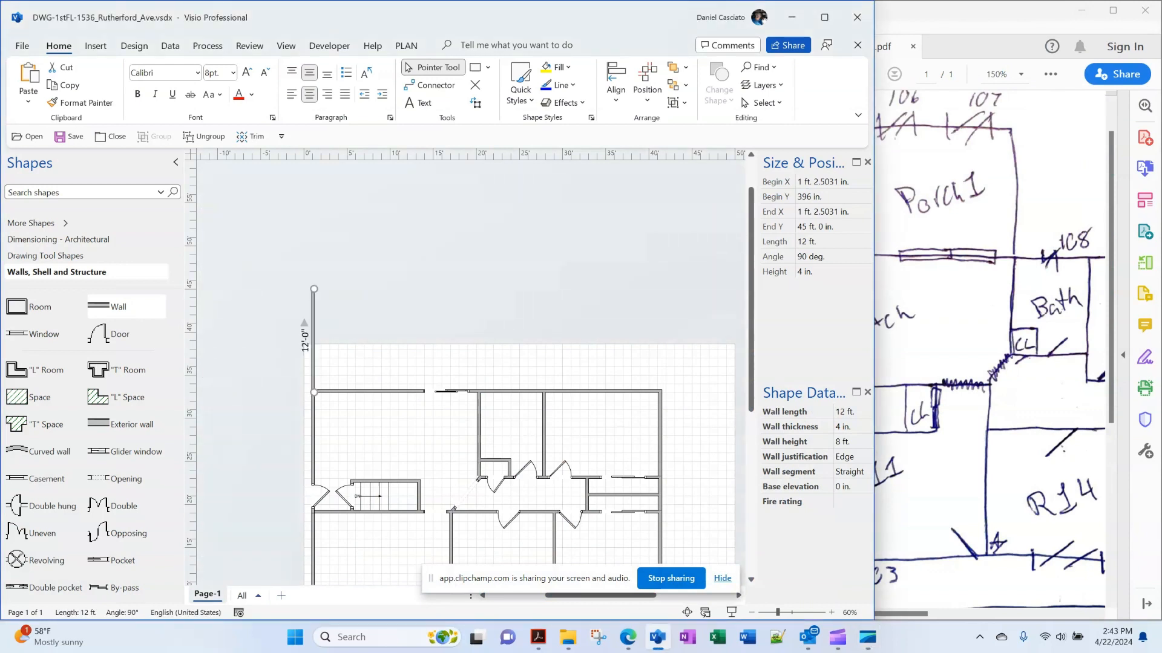
Duplicate the 12 ft wall onto the interior wall junction and join both with a top wall
{"action": "left_click", "coordinate": [507, 317]}
{"action": "key", "text": "ctrl+v"}
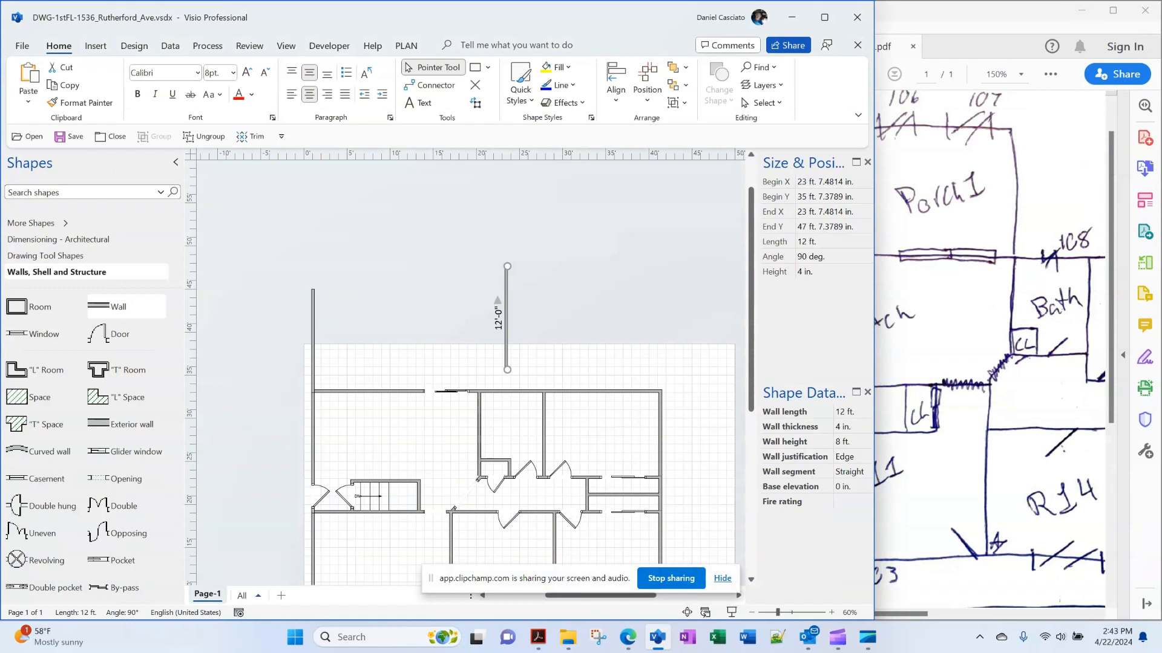
{"action": "left_click_drag", "start_coordinate": [506, 320], "coordinate": [479, 344]}
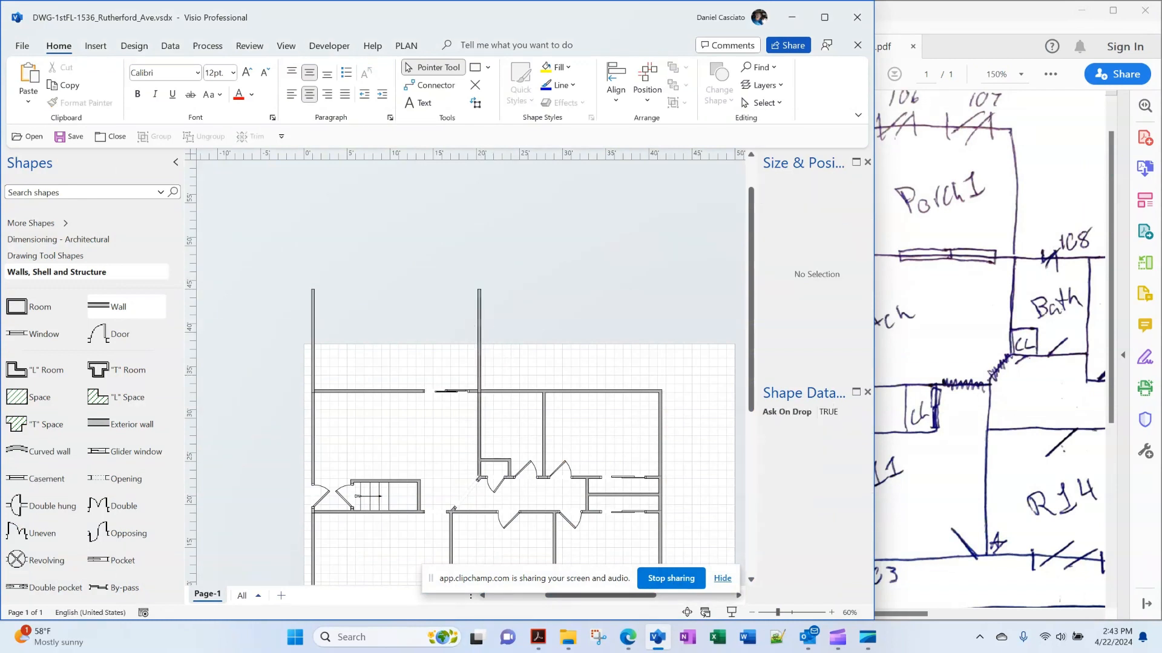
{"action": "left_click_drag", "start_coordinate": [119, 307], "coordinate": [479, 288]}
{"action": "scroll", "coordinate": [470, 374], "scroll_direction": "down", "scroll_amount": 1}
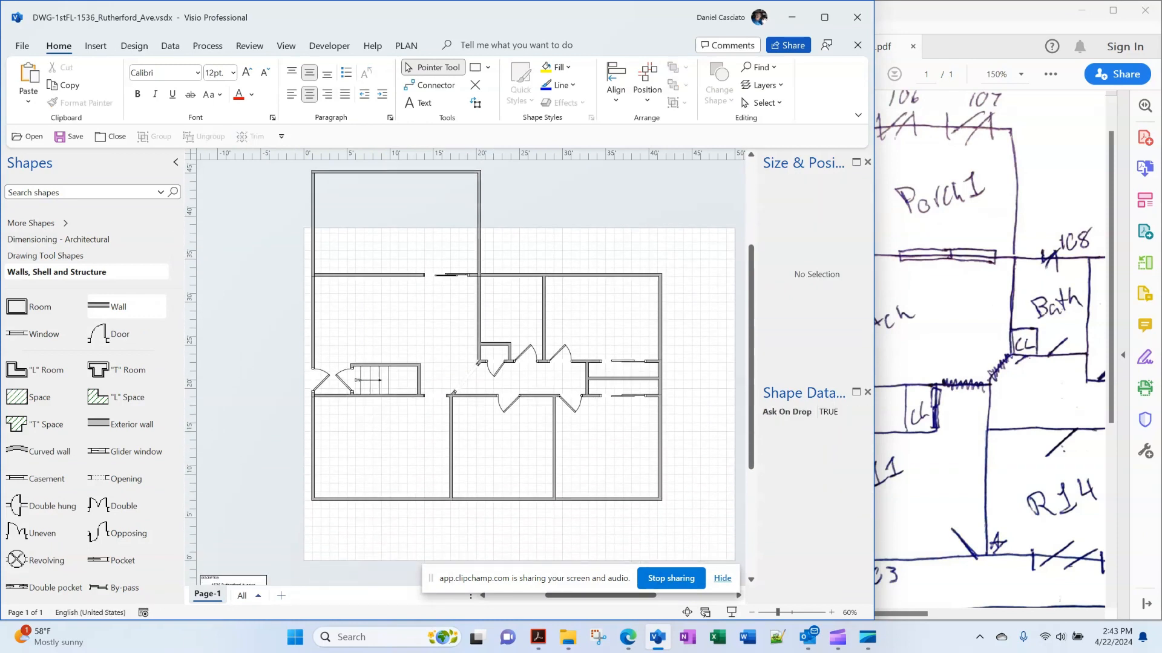
{"action": "scroll", "coordinate": [471, 374], "scroll_direction": "up", "scroll_amount": 3}
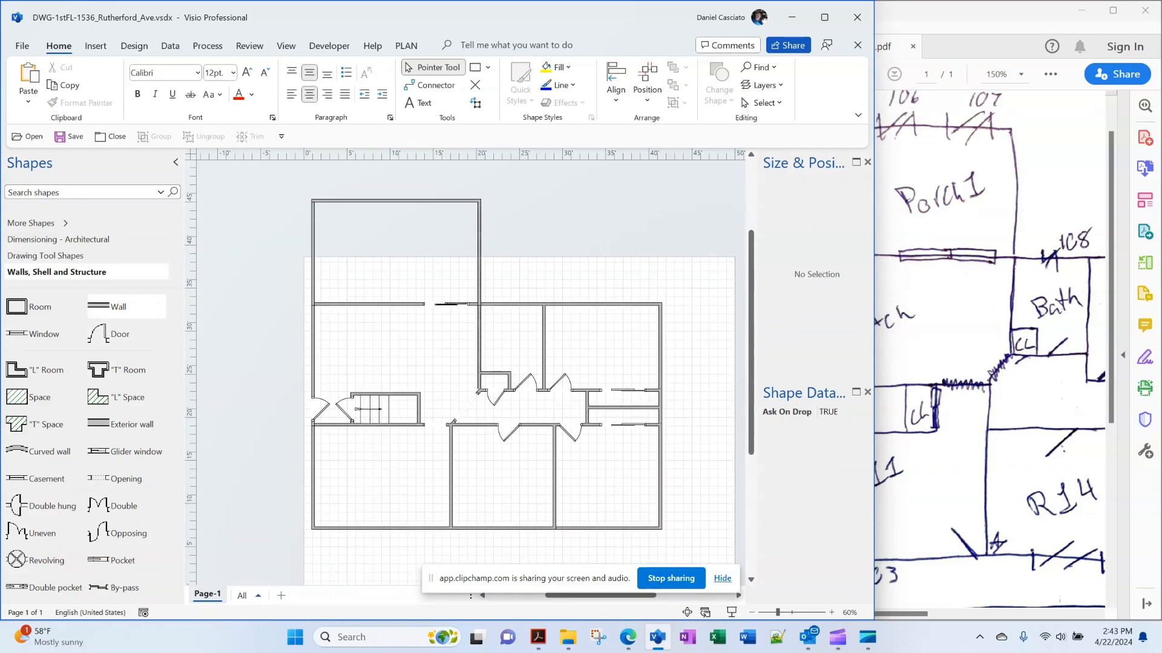
{"action": "scroll", "coordinate": [470, 374], "scroll_direction": "down", "scroll_amount": 6}
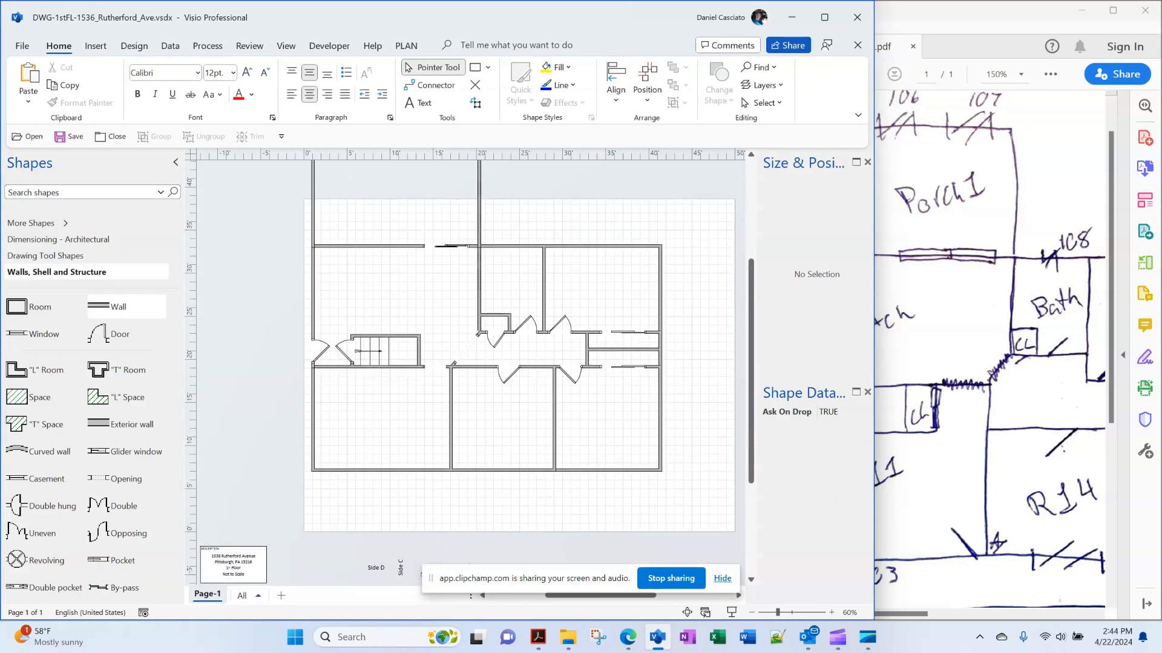
Place a door in the bottom outer wall with Door open percentage 25
{"action": "left_click", "coordinate": [992, 320]}
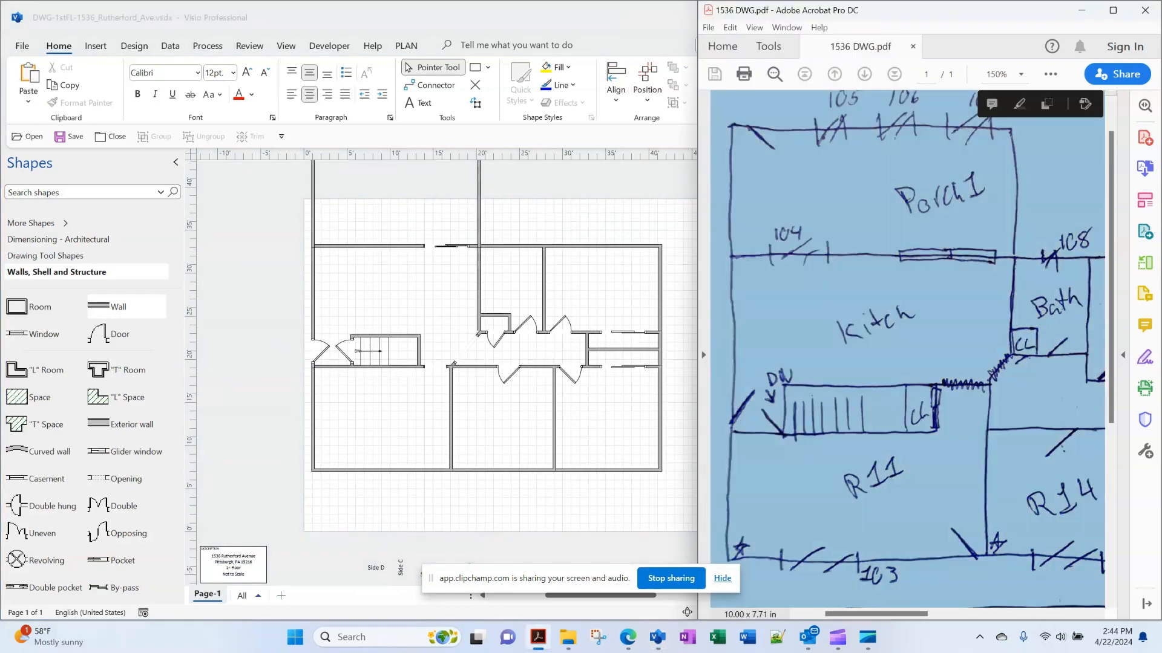
{"action": "left_click", "coordinate": [387, 418]}
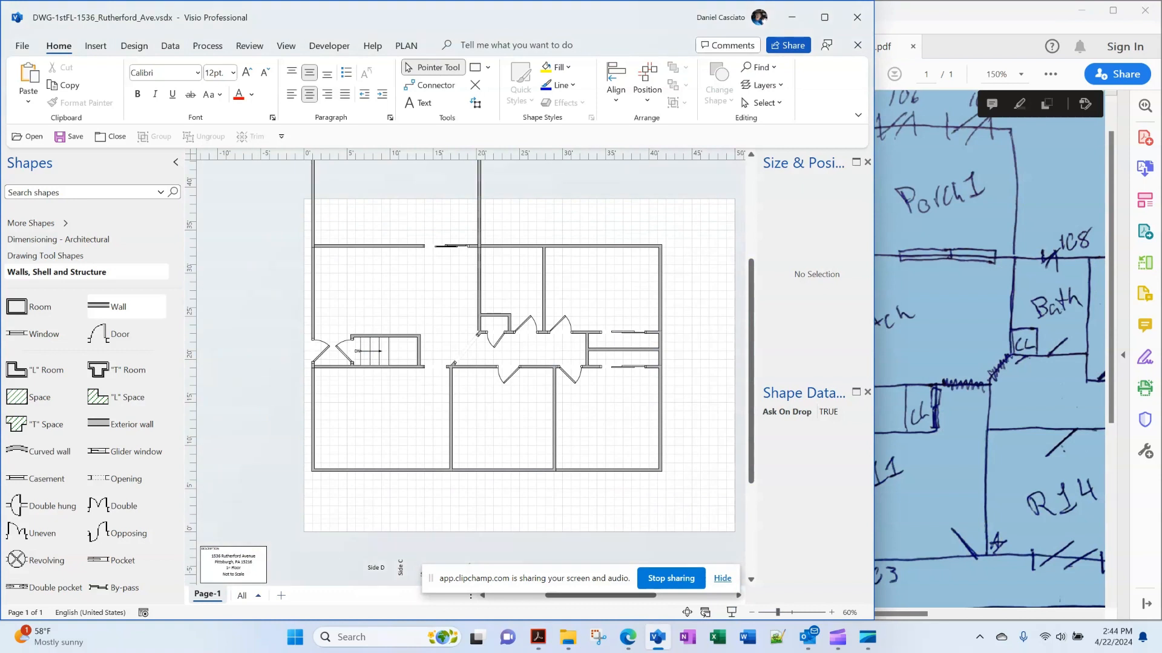
{"action": "left_click_drag", "start_coordinate": [97, 334], "coordinate": [434, 469]}
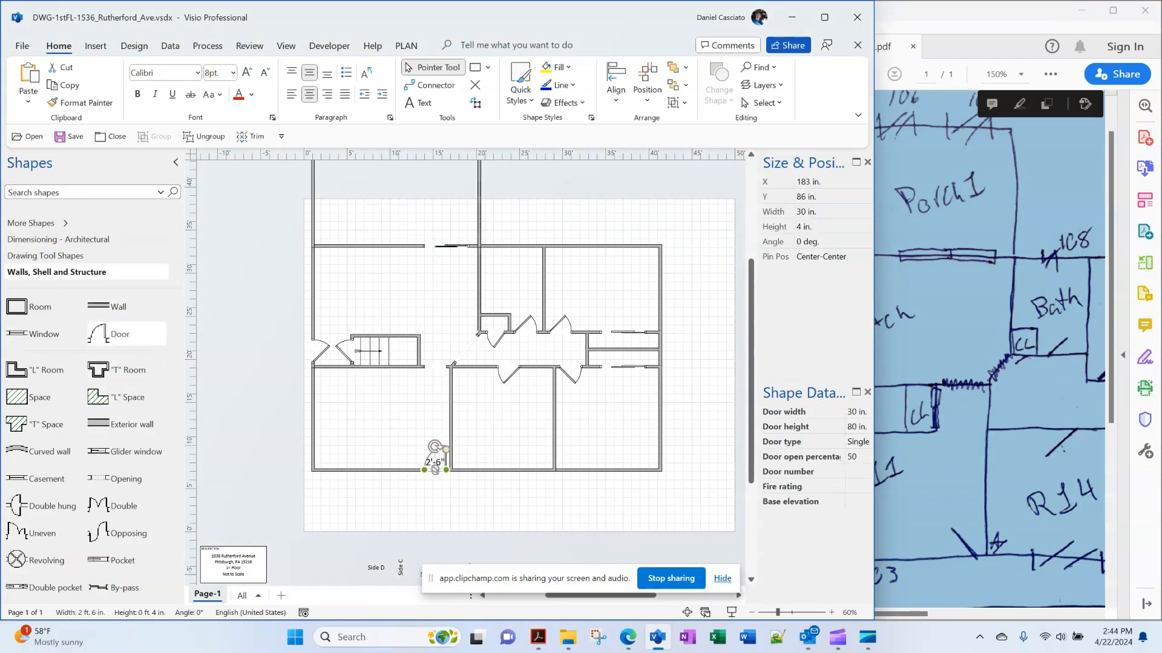
{"action": "left_click", "coordinate": [856, 457]}
{"action": "type", "text": "25"}
{"action": "key", "text": "Return"}
{"action": "left_click", "coordinate": [702, 436]}
{"action": "left_click", "coordinate": [944, 472]}
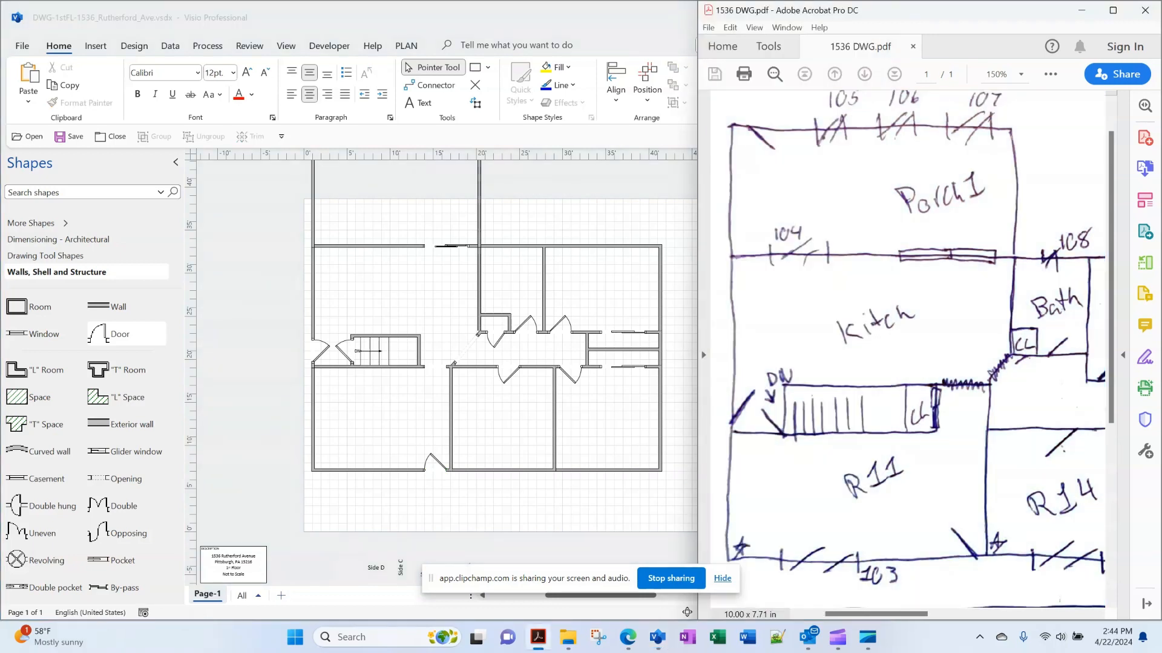
Add a 60 in. window to the lower-left room's bottom wall, comparing against the sketch
{"action": "left_click_drag", "start_coordinate": [44, 334], "coordinate": [371, 470]}
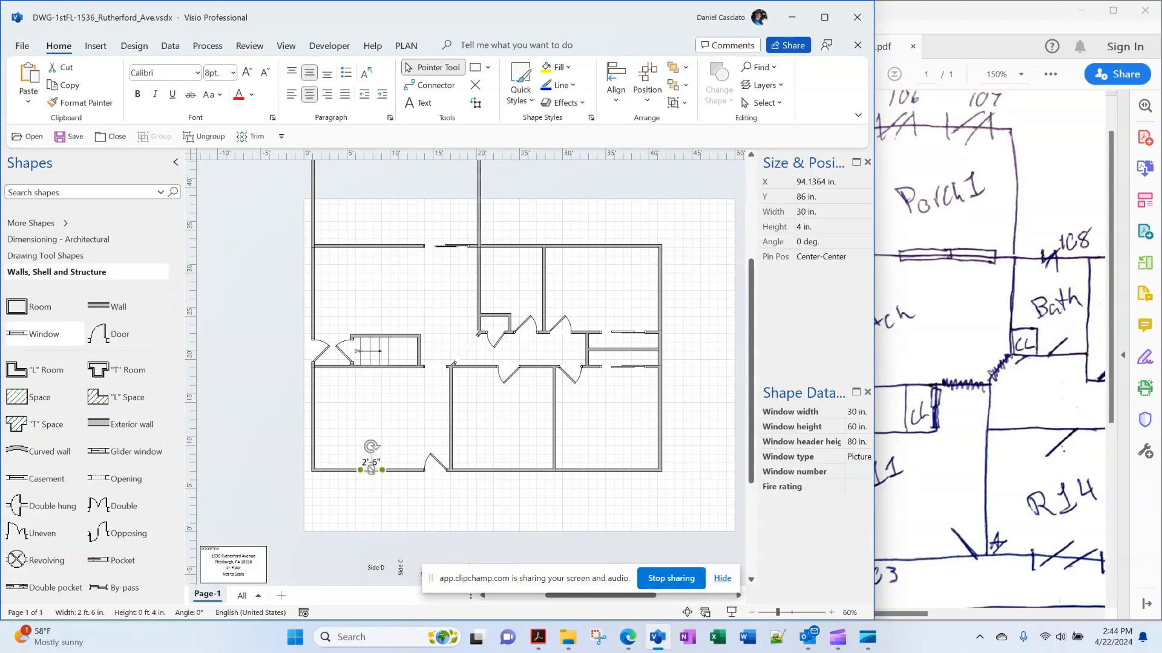
{"action": "left_click", "coordinate": [817, 211]}
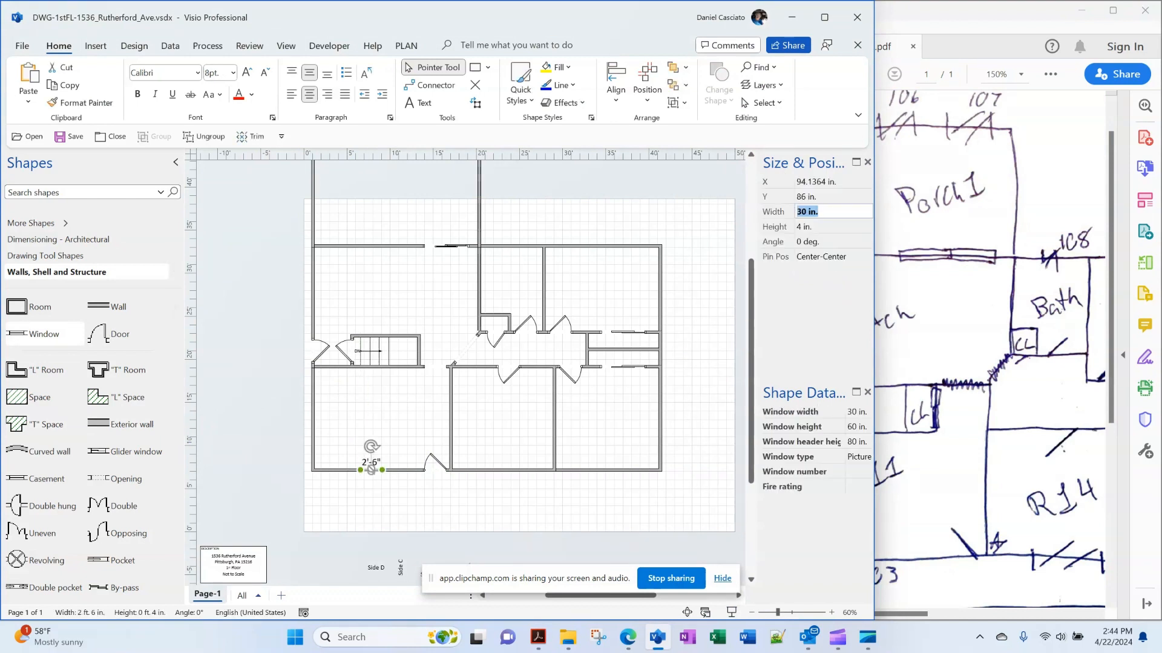
{"action": "type", "text": "60"}
{"action": "key", "text": "Return"}
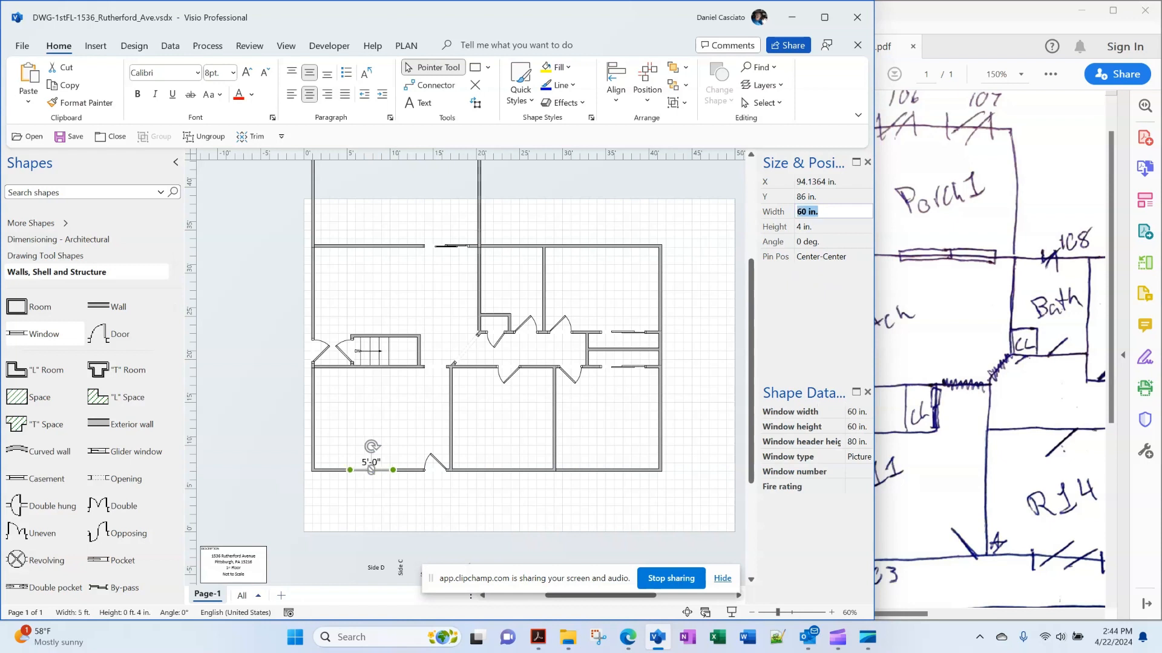
{"action": "left_click", "coordinate": [698, 363]}
{"action": "left_click_drag", "start_coordinate": [901, 614], "coordinate": [954, 614]}
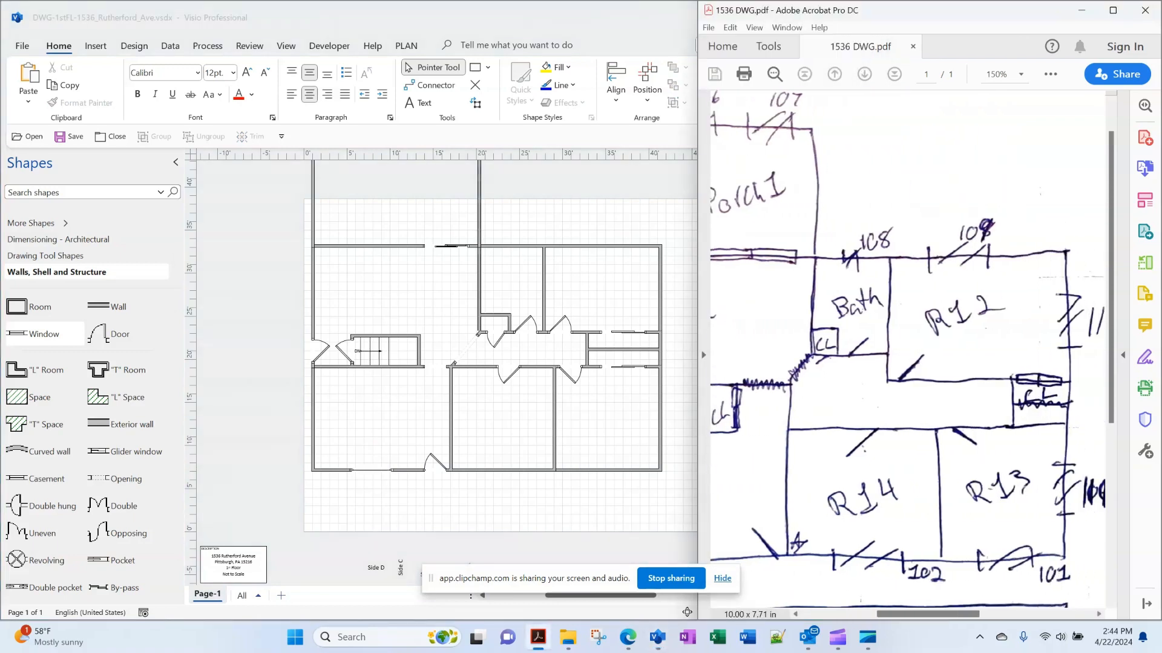
{"action": "scroll", "coordinate": [908, 354], "scroll_direction": "down", "scroll_amount": 3}
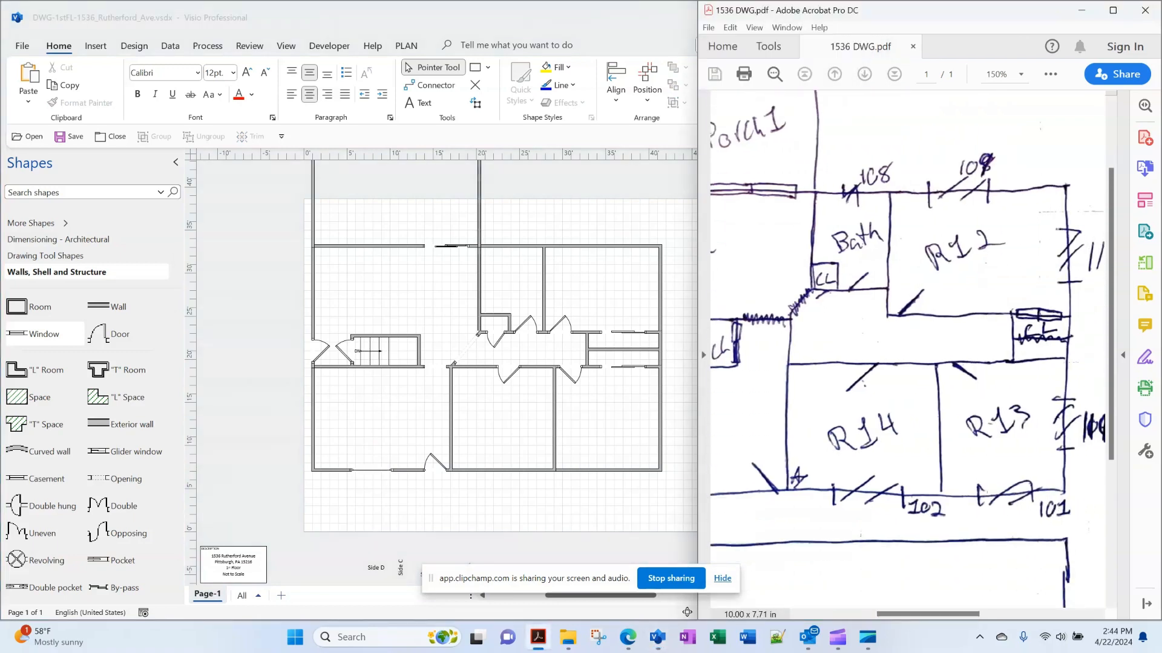
{"action": "key", "text": "alt+Tab"}
{"action": "left_click", "coordinate": [371, 470]}
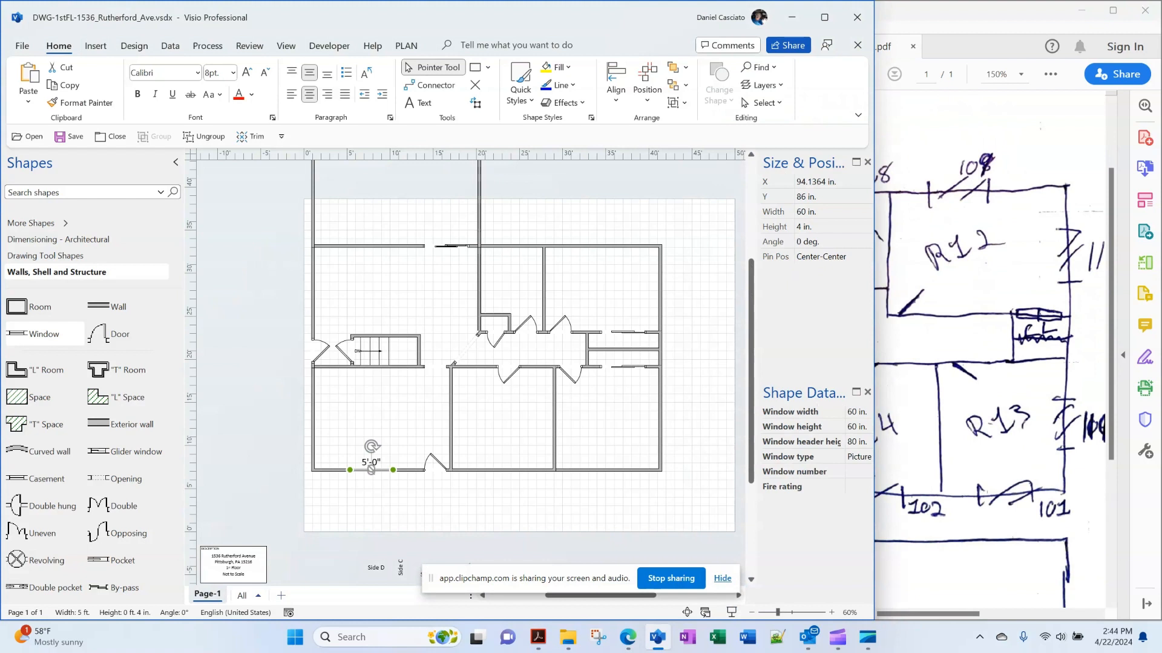
{"action": "left_click", "coordinate": [370, 417]}
Add 48 in. windows to the middle and right rooms' bottom walls
{"action": "left_click_drag", "start_coordinate": [44, 334], "coordinate": [499, 470]}
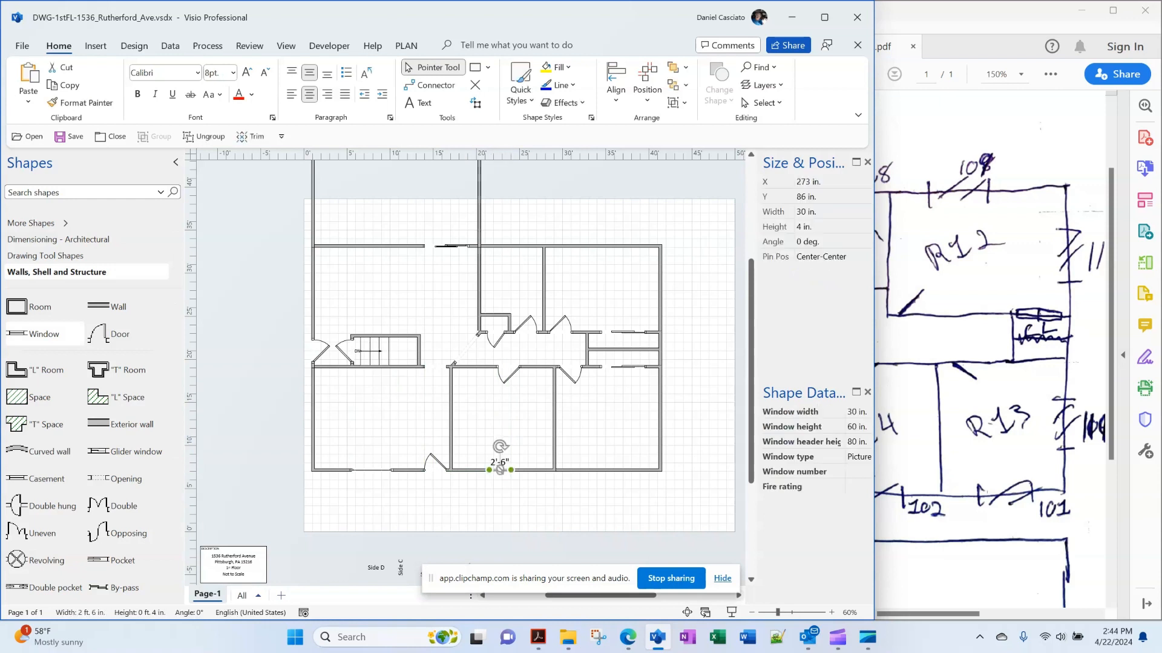
{"action": "left_click", "coordinate": [819, 212]}
{"action": "type", "text": "48"}
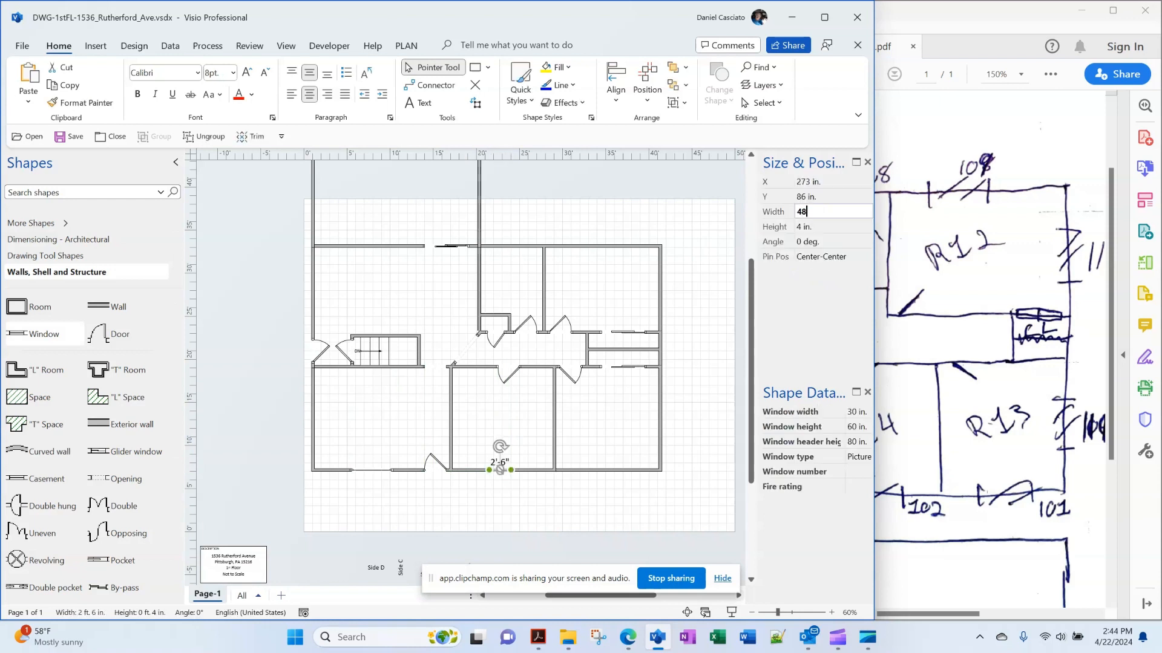
{"action": "key", "text": "Return"}
{"action": "left_click", "coordinate": [698, 278]}
{"action": "left_click_drag", "start_coordinate": [44, 334], "coordinate": [604, 470]}
{"action": "left_click", "coordinate": [814, 212]}
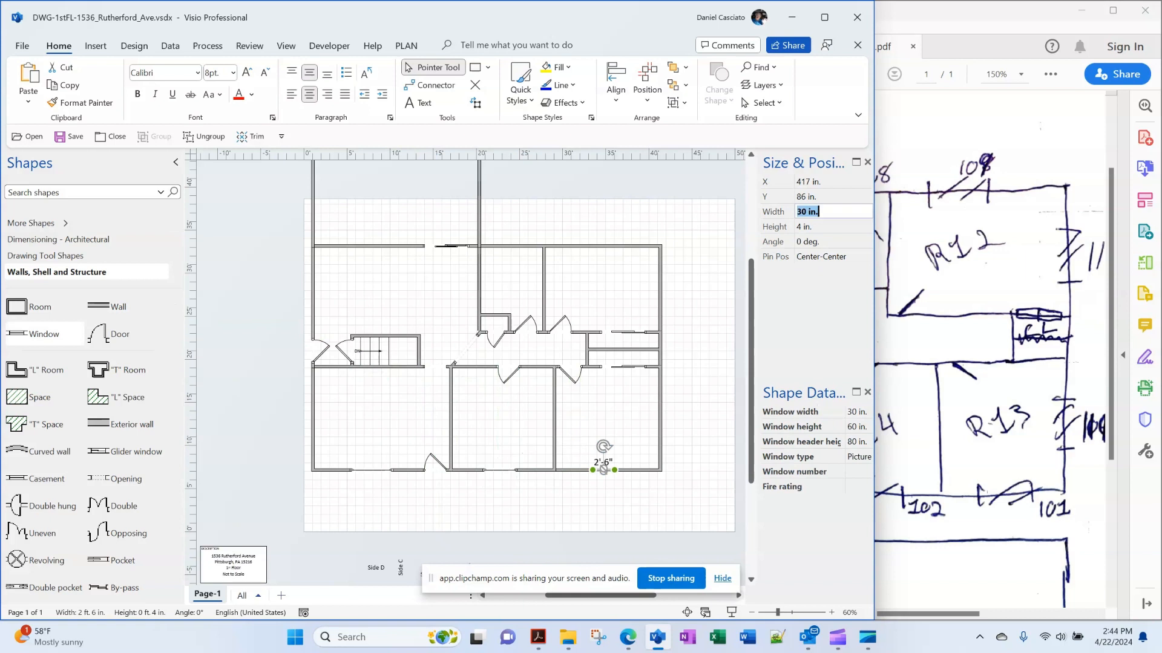
{"action": "type", "text": "48"}
{"action": "key", "text": "Return"}
Add a 48 in. window to the right outer wall and save the drawing
{"action": "left_click_drag", "start_coordinate": [44, 334], "coordinate": [660, 416]}
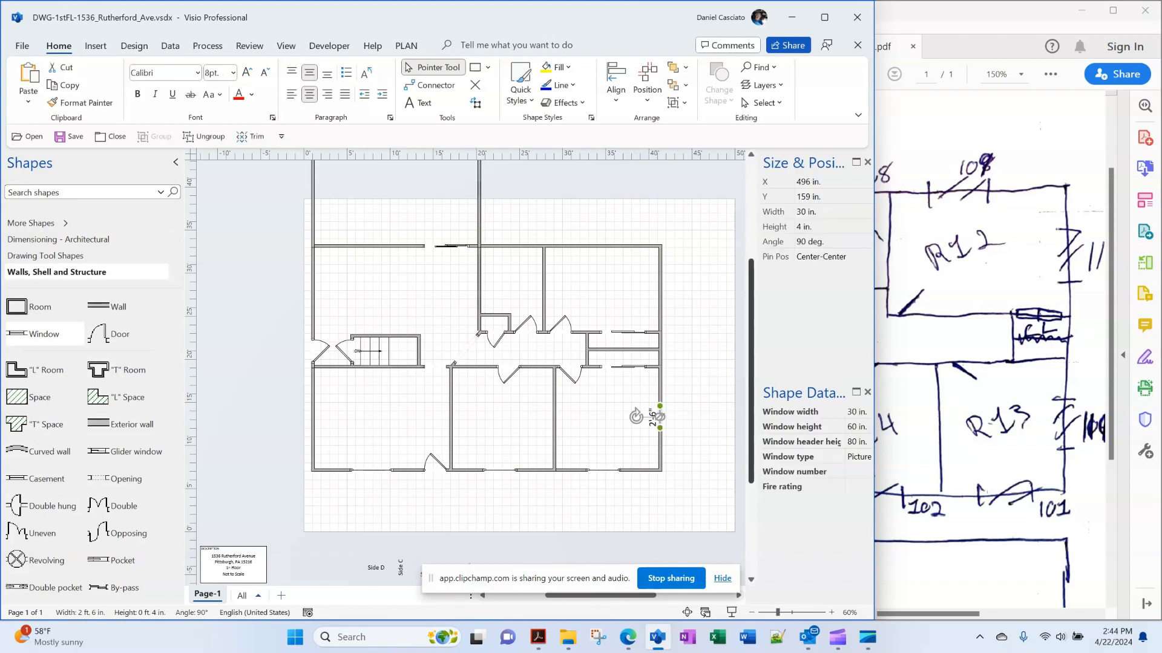
{"action": "left_click", "coordinate": [818, 211]}
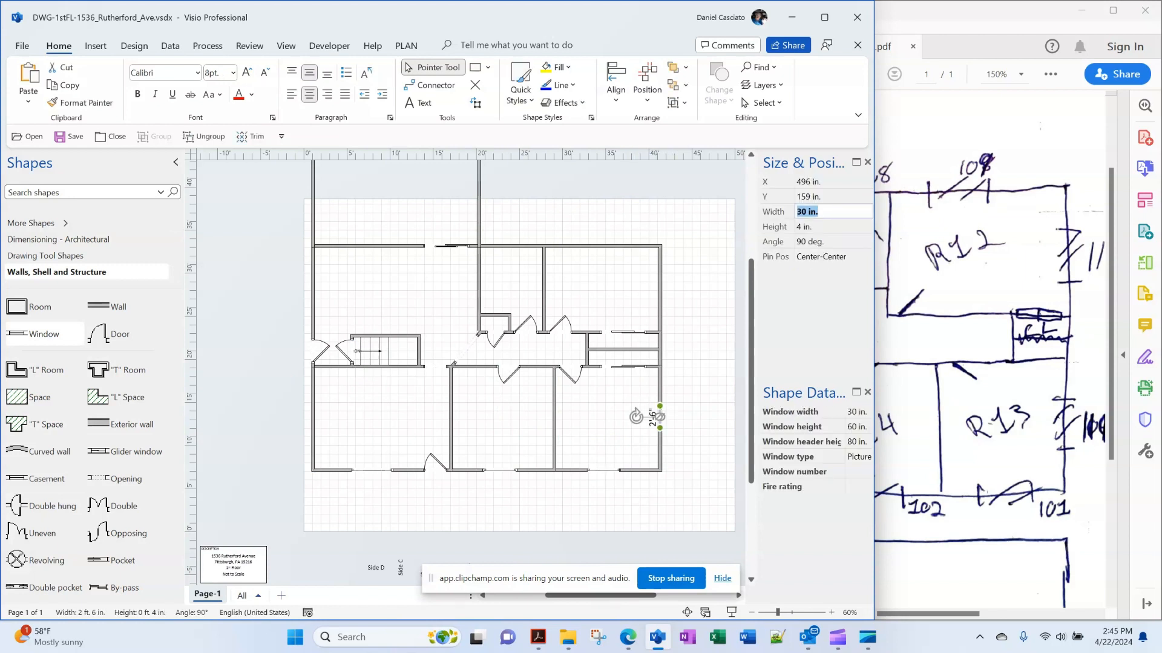
{"action": "type", "text": "48"}
{"action": "key", "text": "Return"}
{"action": "key", "text": "Escape"}
{"action": "key", "text": "Escape"}
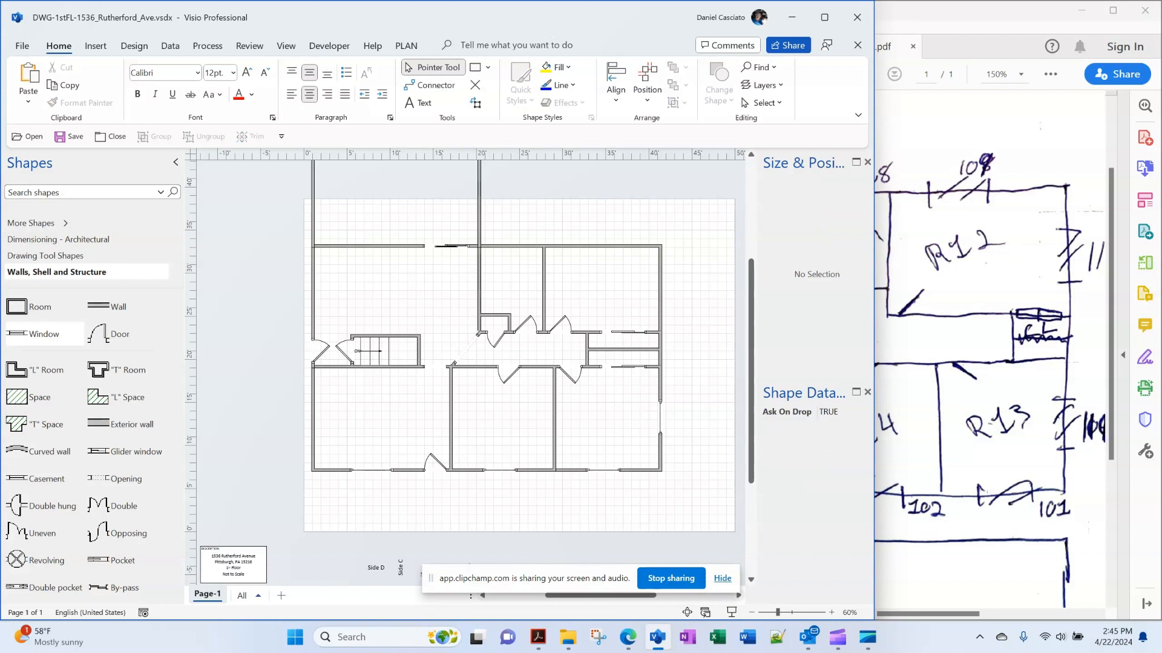
{"action": "key", "text": "ctrl+s"}
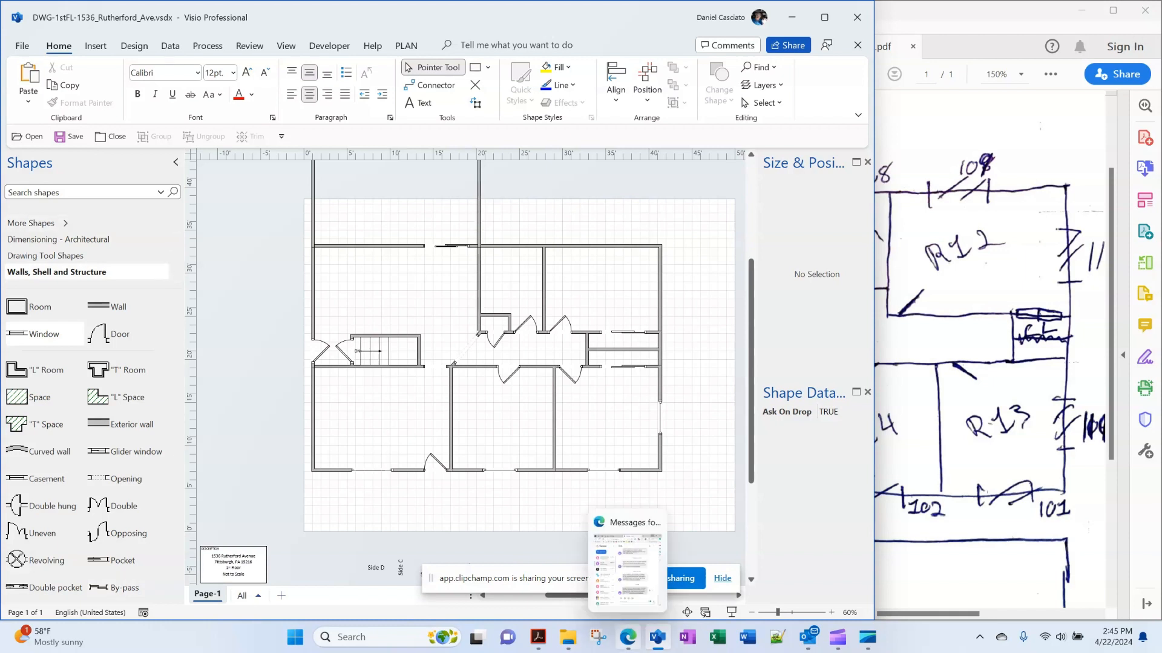
{"action": "left_click", "coordinate": [628, 637]}
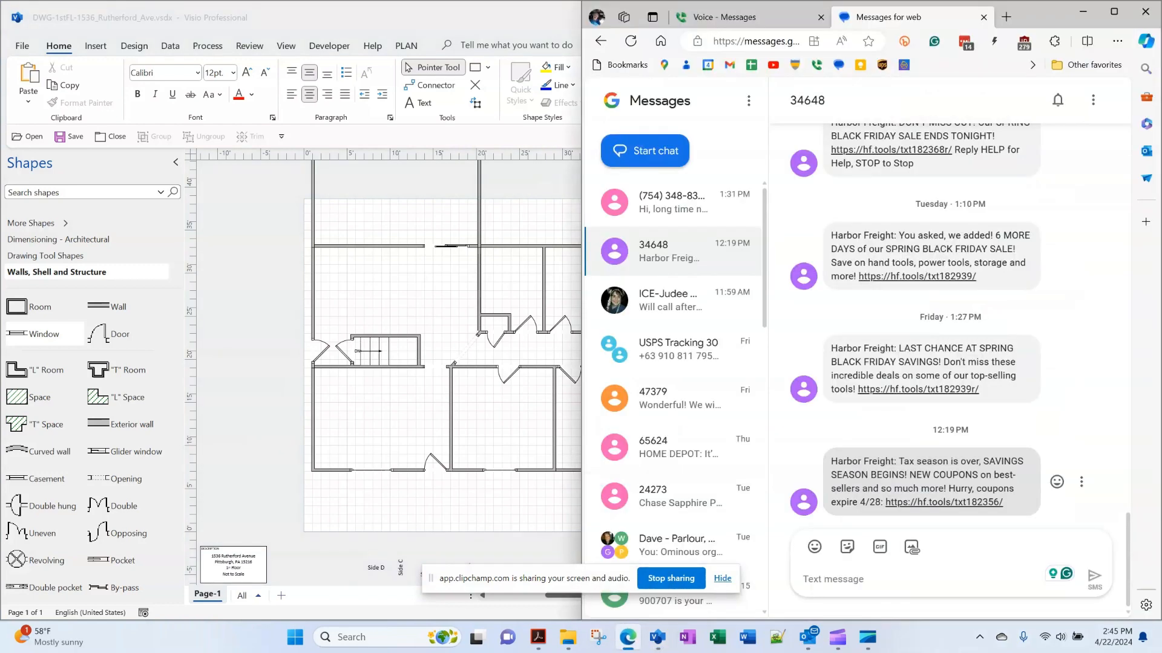
{"action": "left_click", "coordinate": [1006, 17]}
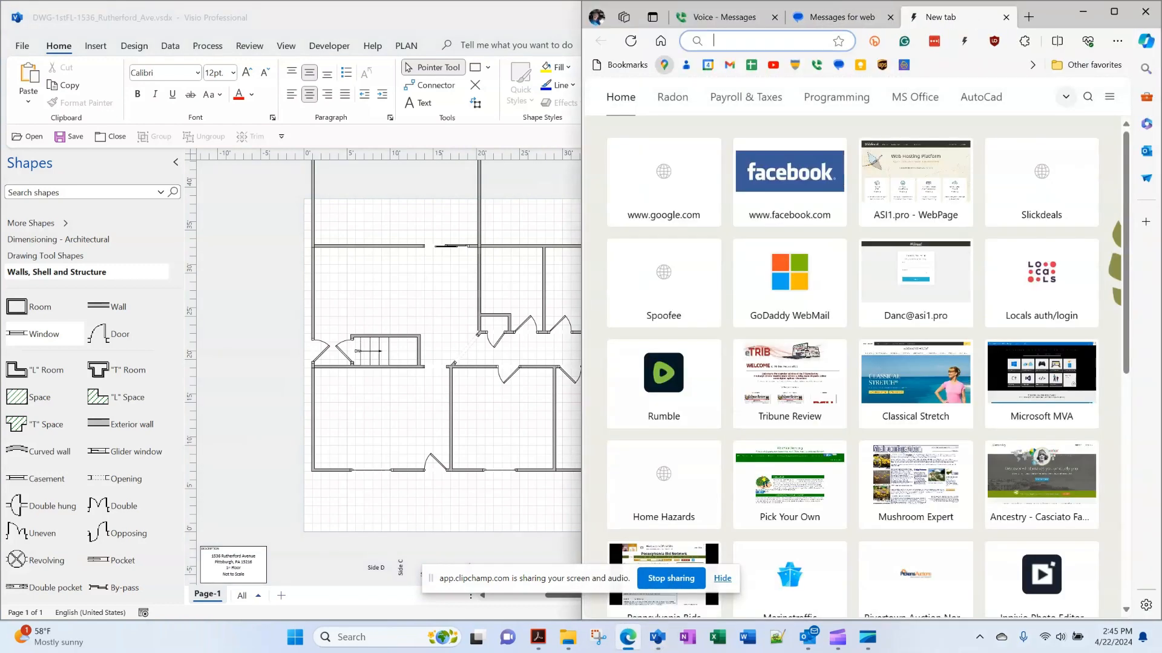
{"action": "left_click", "coordinate": [664, 64]}
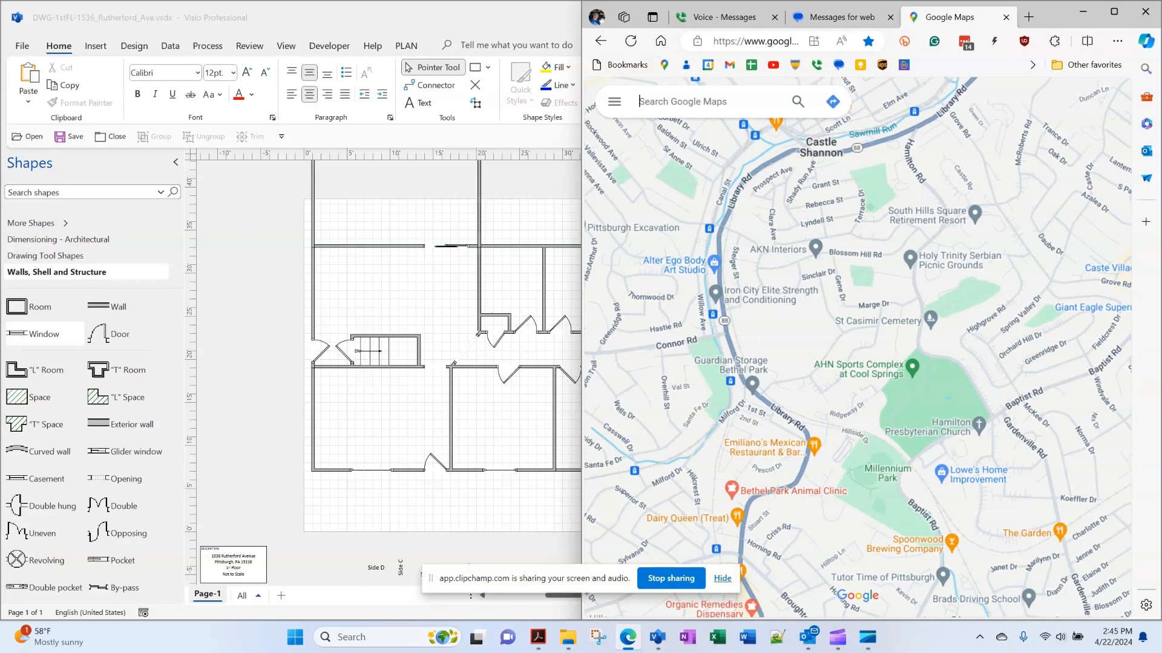
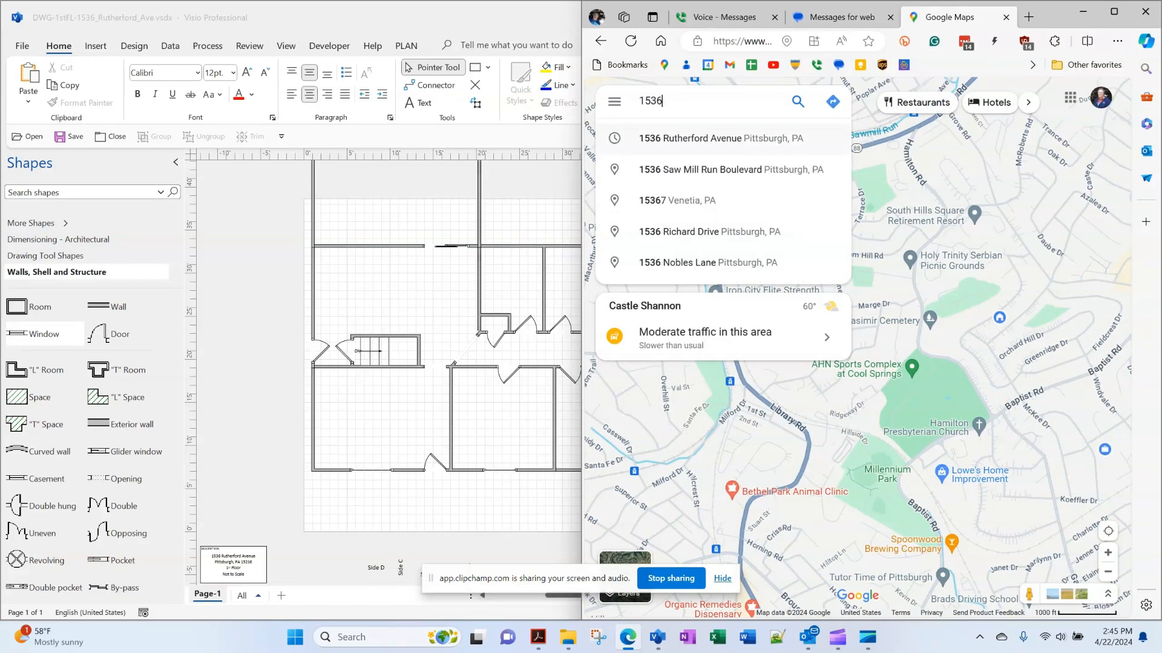
{"action": "left_click", "coordinate": [720, 138]}
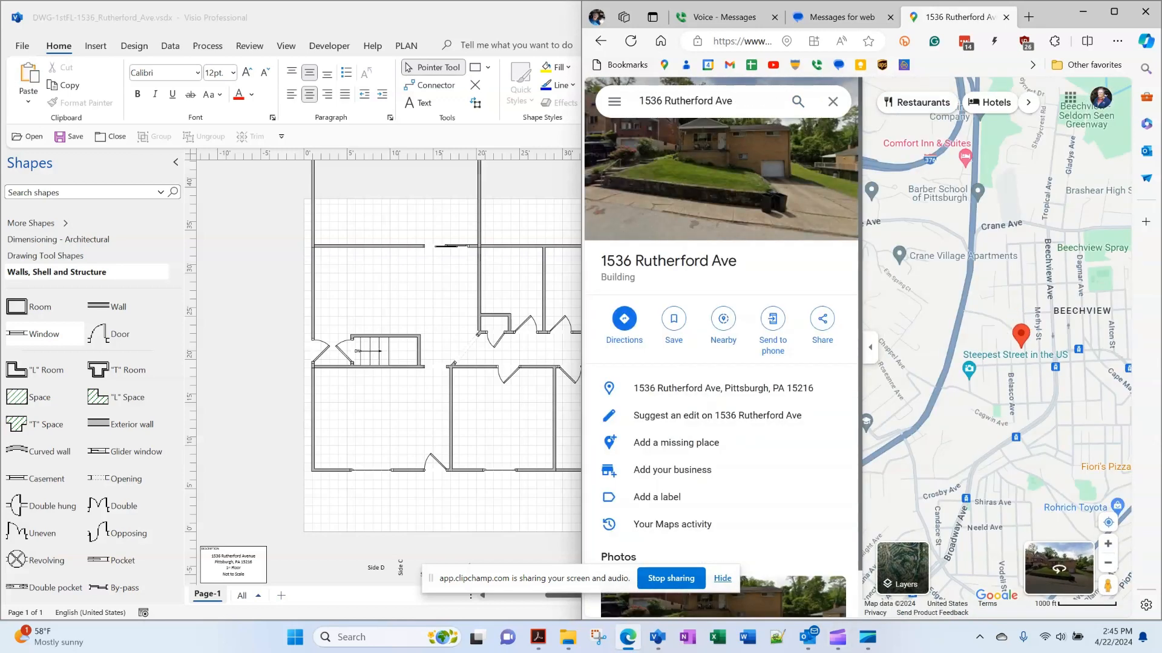
{"action": "left_click", "coordinate": [1059, 568]}
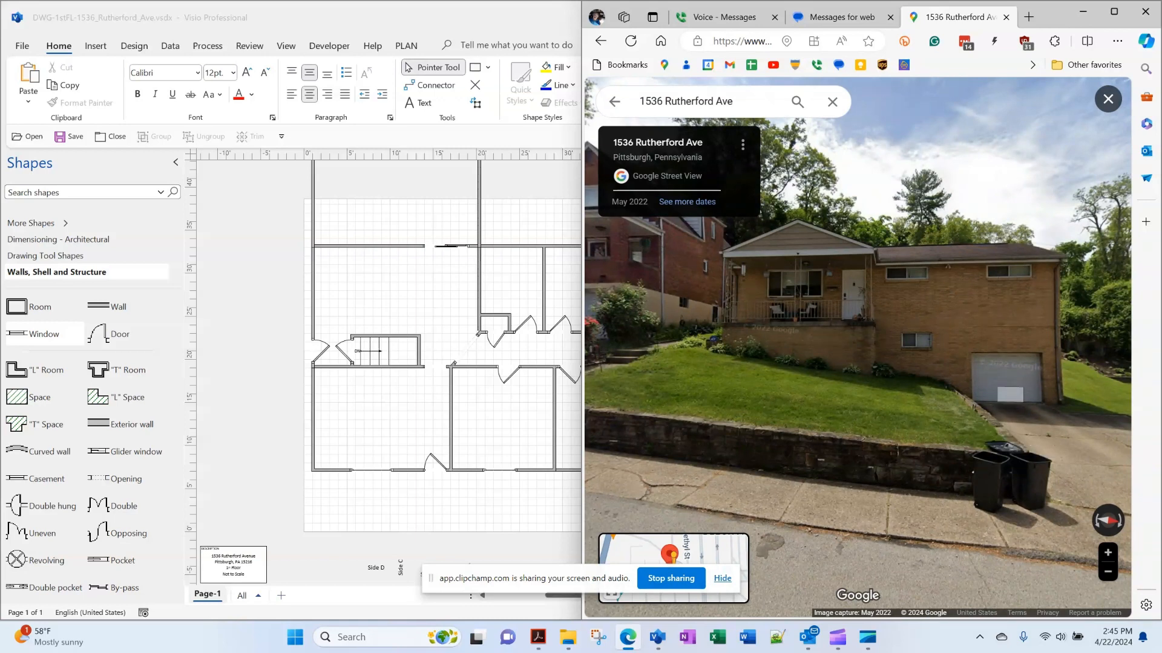
{"action": "left_click_drag", "start_coordinate": [1035, 368], "coordinate": [998, 387]}
{"action": "left_click", "coordinate": [1038, 425]}
{"action": "left_click_drag", "start_coordinate": [617, 345], "coordinate": [817, 314]}
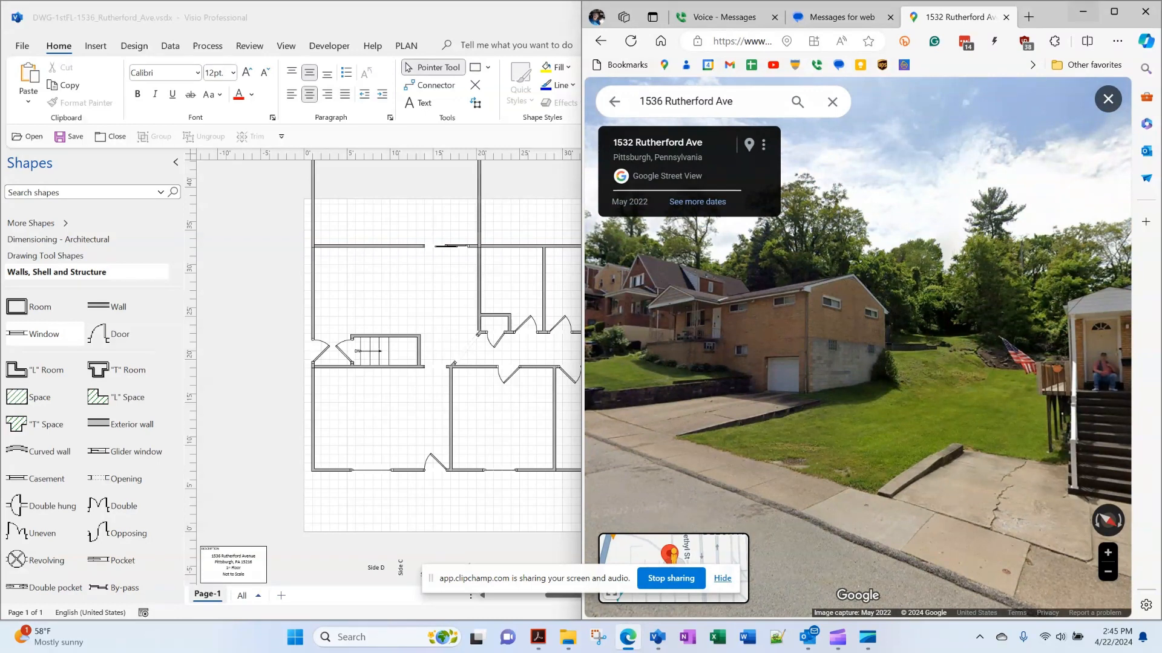
{"action": "left_click", "coordinate": [1082, 11]}
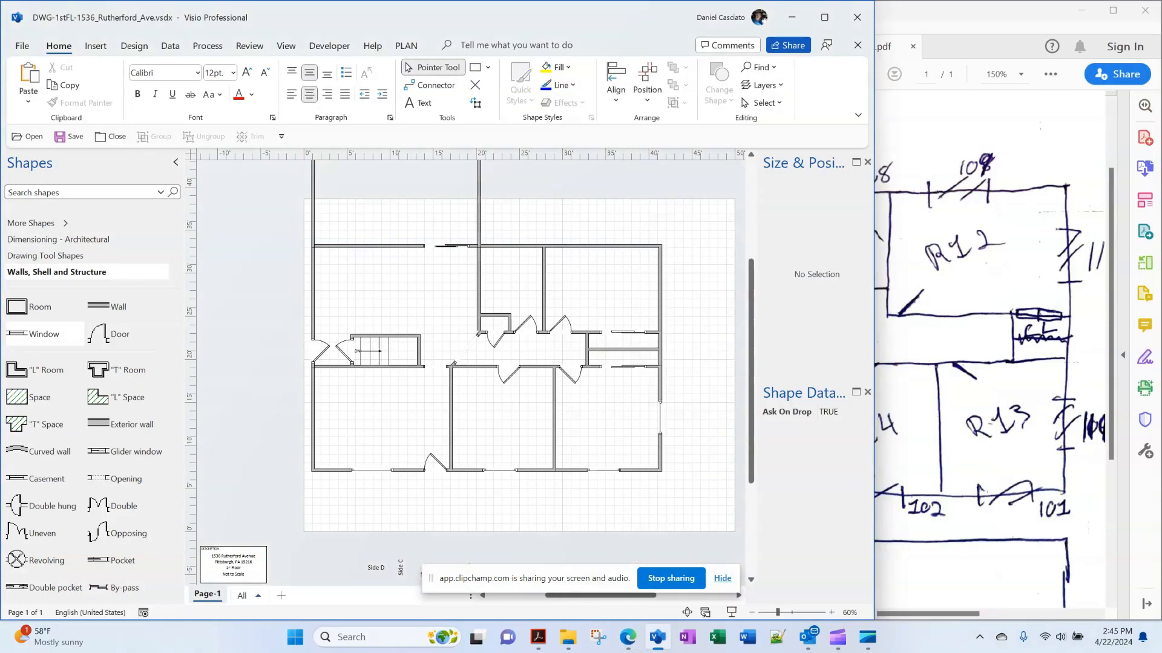
Give the upper right outer wall and the top wall windows 48 in. wide
{"action": "left_click_drag", "start_coordinate": [44, 334], "coordinate": [660, 288]}
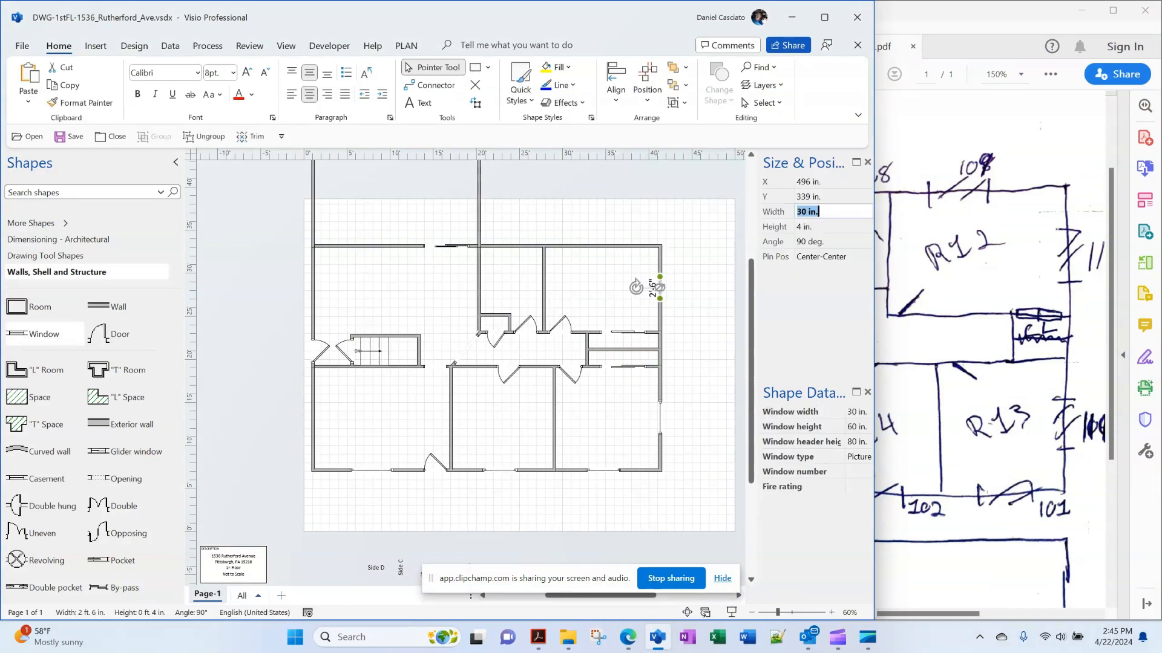
{"action": "key", "text": "BackSpace"}
{"action": "key", "text": "BackSpace"}
{"action": "key", "text": "BackSpace"}
{"action": "key", "text": "BackSpace"}
{"action": "key", "text": "BackSpace"}
{"action": "key", "text": "BackSpace"}
{"action": "type", "text": "48"}
{"action": "key", "text": "Return"}
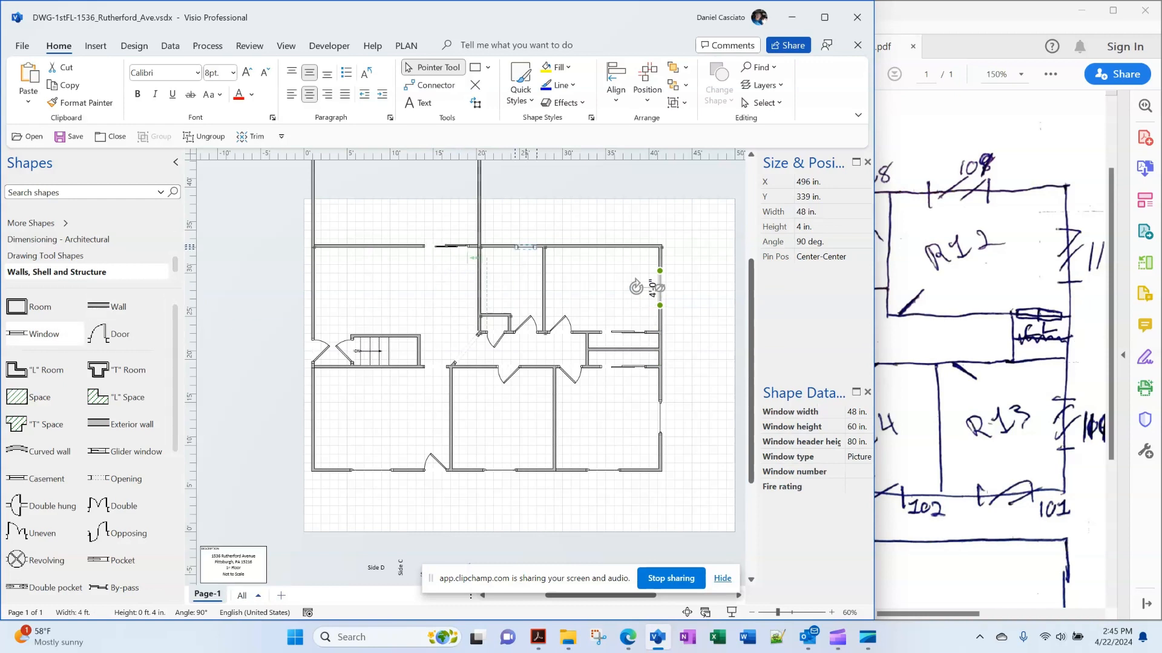
{"action": "left_click", "coordinate": [599, 246]}
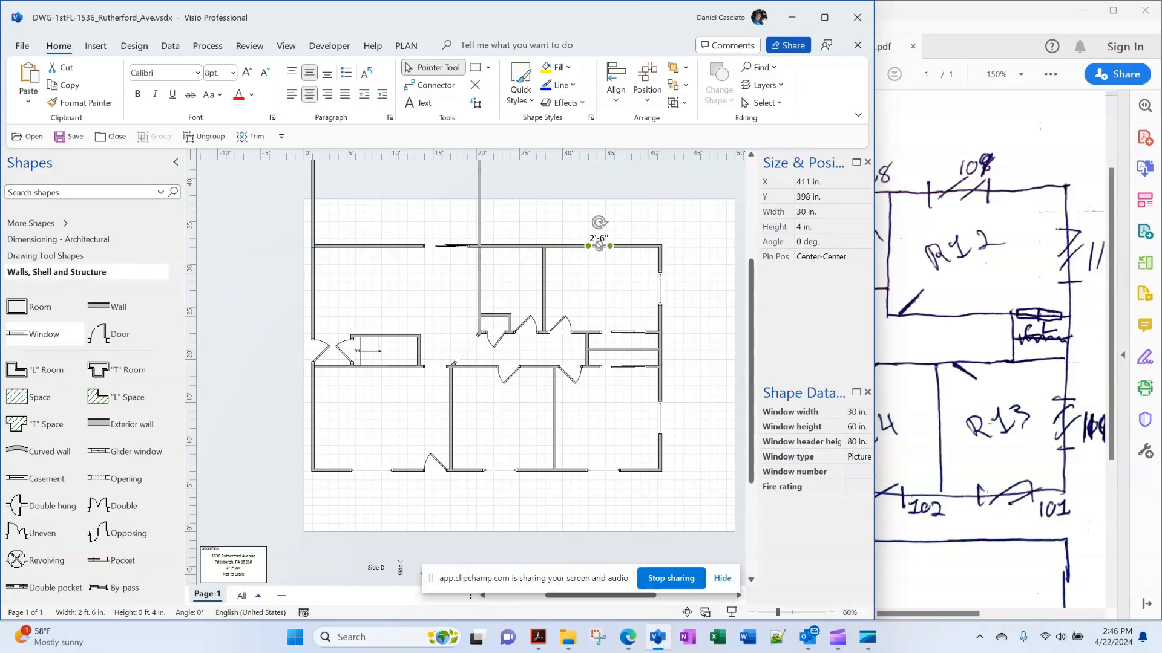
{"action": "left_click", "coordinate": [817, 212]}
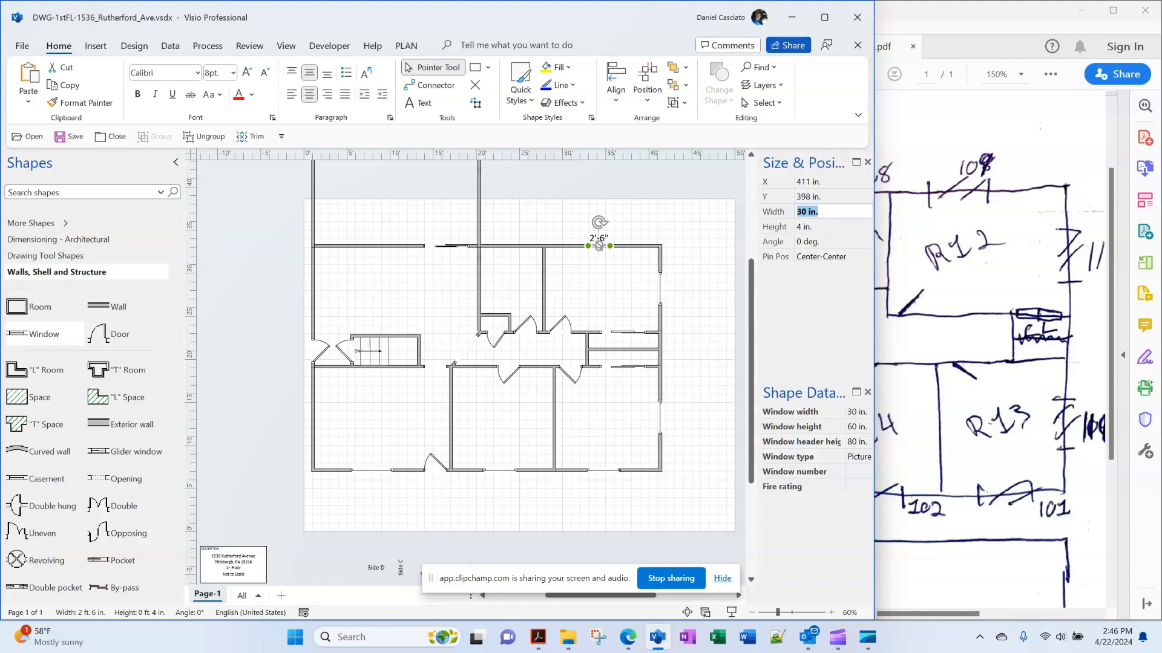
{"action": "type", "text": "48"}
{"action": "key", "text": "Return"}
Place another window into the top wall beside them
{"action": "left_click", "coordinate": [1066, 295]}
{"action": "left_click", "coordinate": [611, 291]}
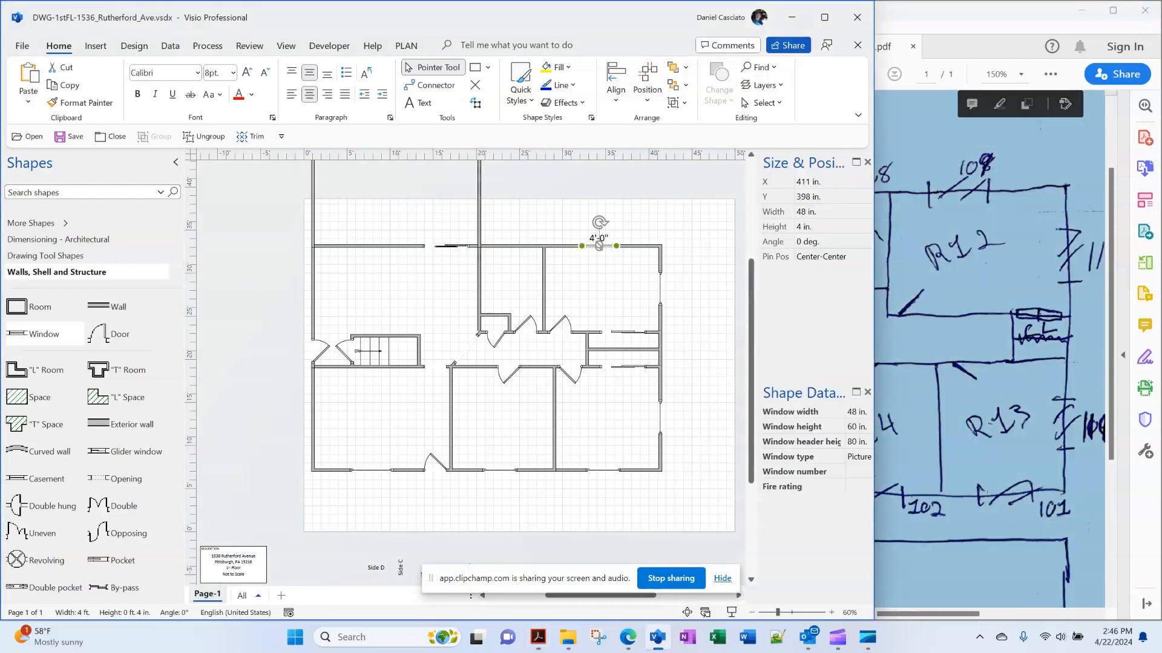
{"action": "left_click_drag", "start_coordinate": [45, 334], "coordinate": [514, 246]}
{"action": "left_click", "coordinate": [519, 281]}
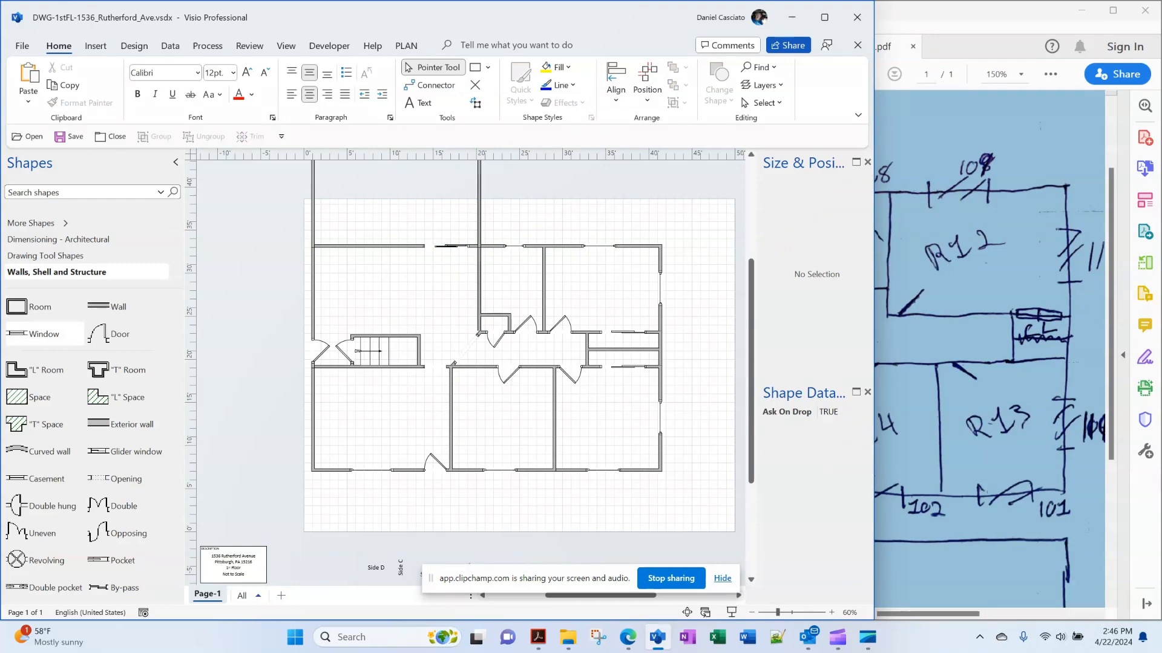
Check the Porch/Kitchen area on the sketch and drop a 30 in. door at the porch top wall's left end
{"action": "scroll", "coordinate": [519, 363], "scroll_direction": "up", "scroll_amount": 2}
{"action": "left_click", "coordinate": [980, 339]}
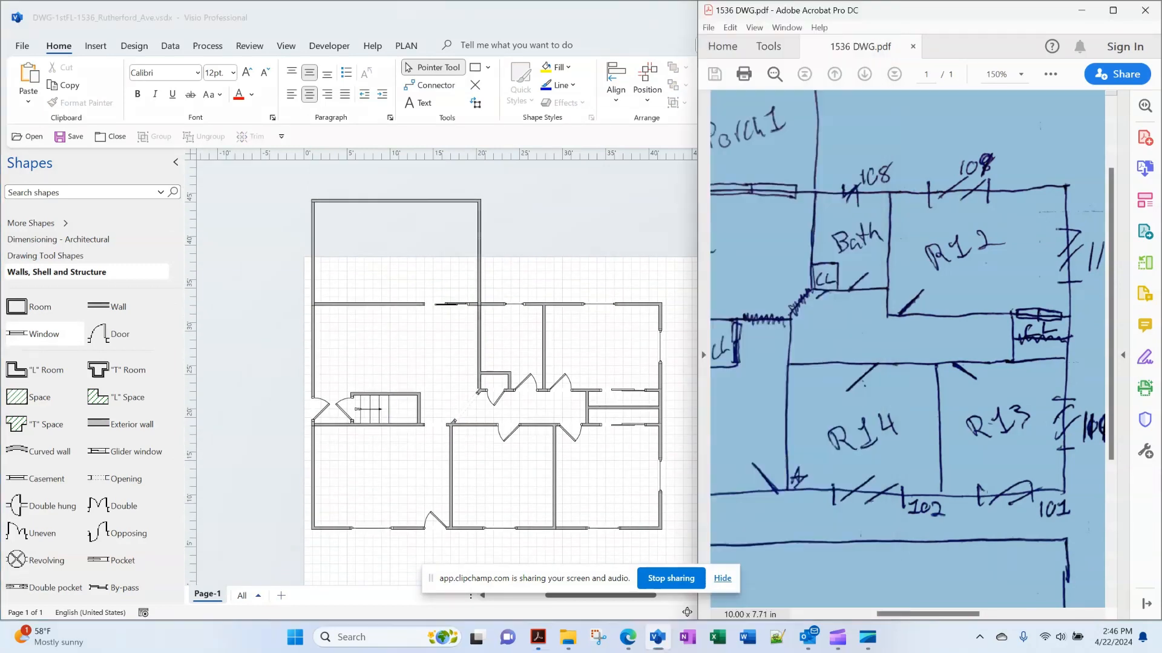
{"action": "left_click_drag", "start_coordinate": [928, 614], "coordinate": [865, 614]}
{"action": "scroll", "coordinate": [907, 363], "scroll_direction": "up", "scroll_amount": 2}
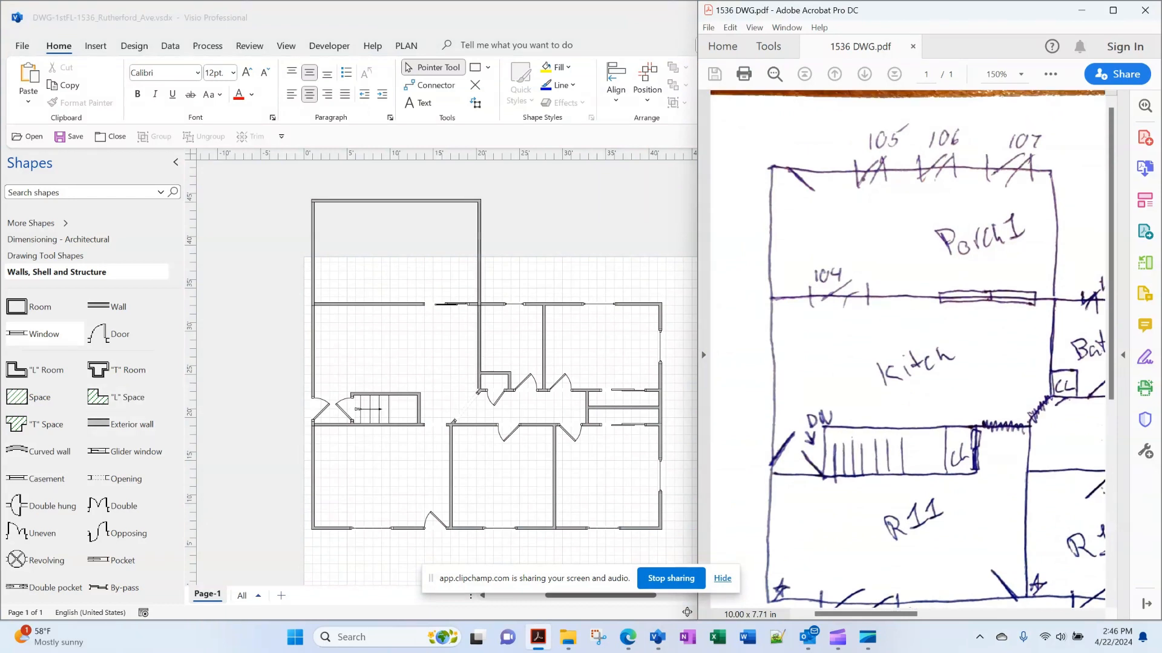
{"action": "left_click_drag", "start_coordinate": [115, 334], "coordinate": [336, 201]}
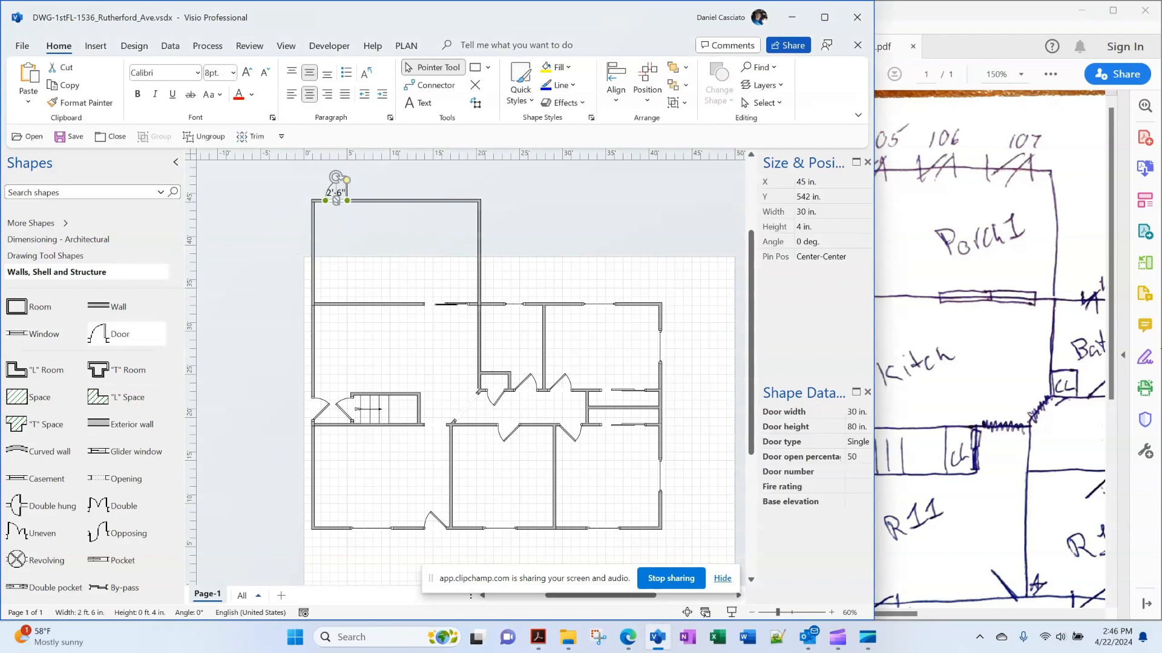
Reverse the porch door's in/out and left/right opening and set it 25% open
{"action": "right_click", "coordinate": [350, 189]}
{"action": "left_click", "coordinate": [417, 219]}
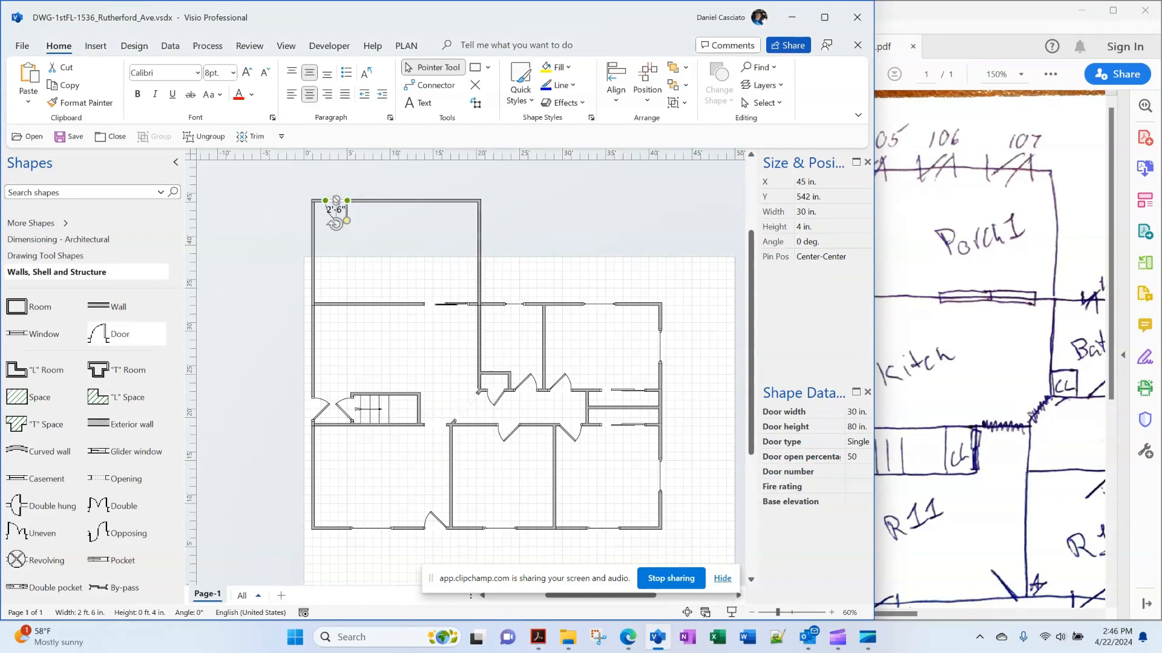
{"action": "right_click", "coordinate": [352, 212]}
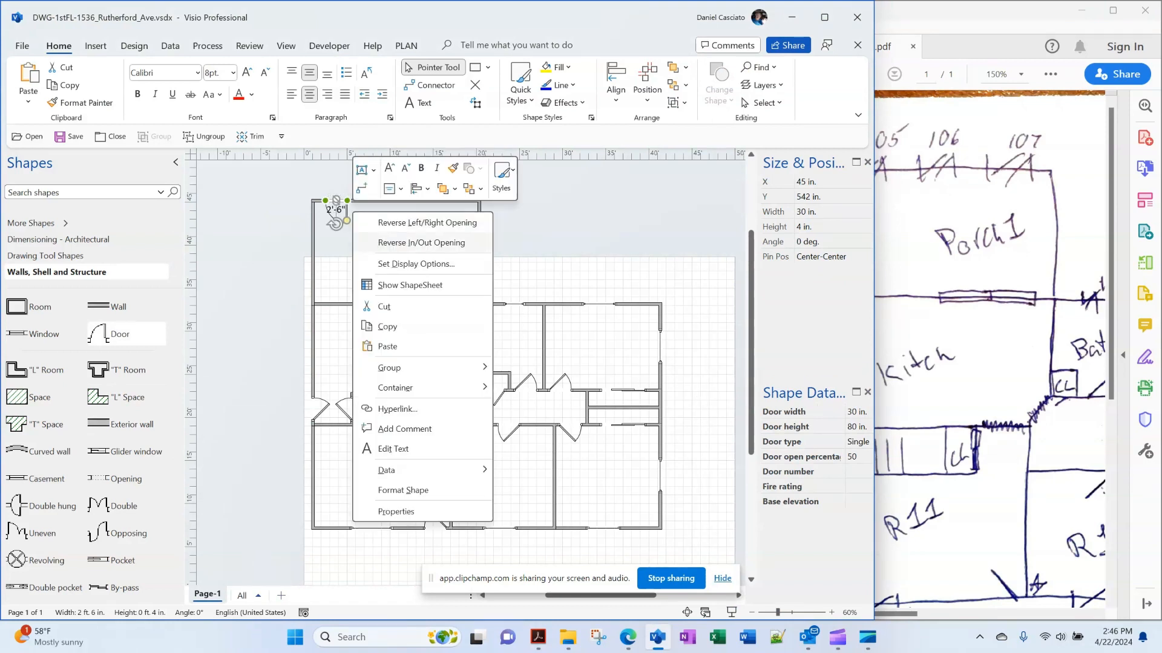
{"action": "left_click", "coordinate": [399, 223]}
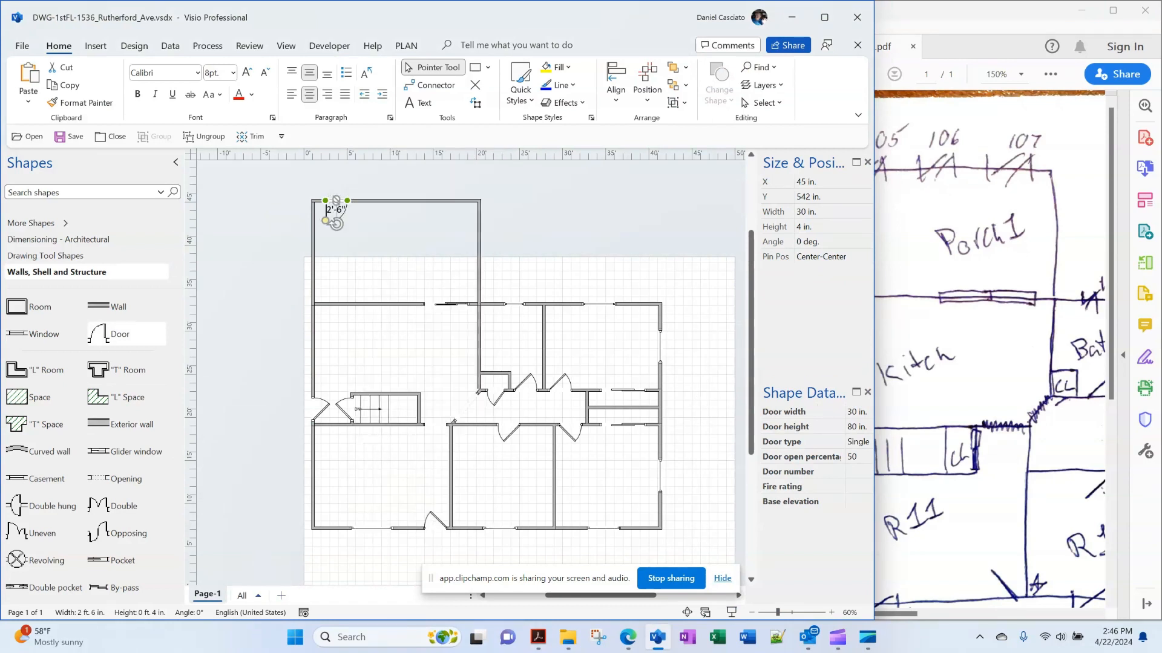
{"action": "left_click", "coordinate": [853, 456]}
{"action": "type", "text": "25"}
{"action": "key", "text": "Return"}
{"action": "left_click", "coordinate": [388, 248]}
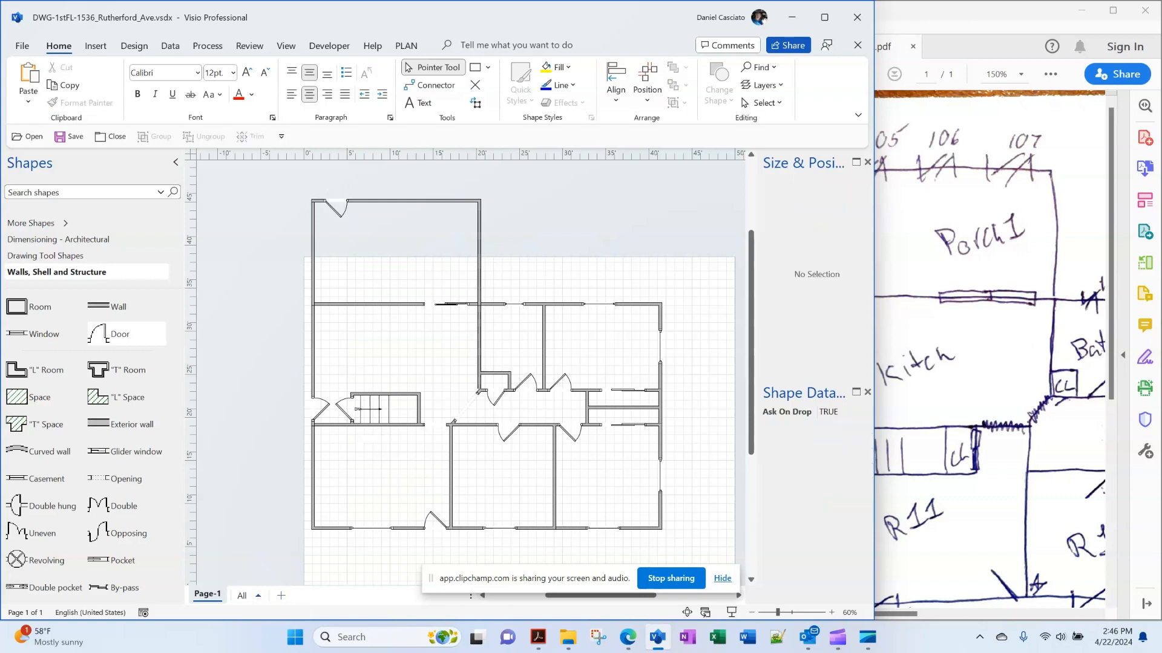
Add a 60 in. kitchen window and another window in the porch's top wall
{"action": "left_click_drag", "start_coordinate": [43, 334], "coordinate": [370, 303]}
{"action": "left_click", "coordinate": [811, 211]}
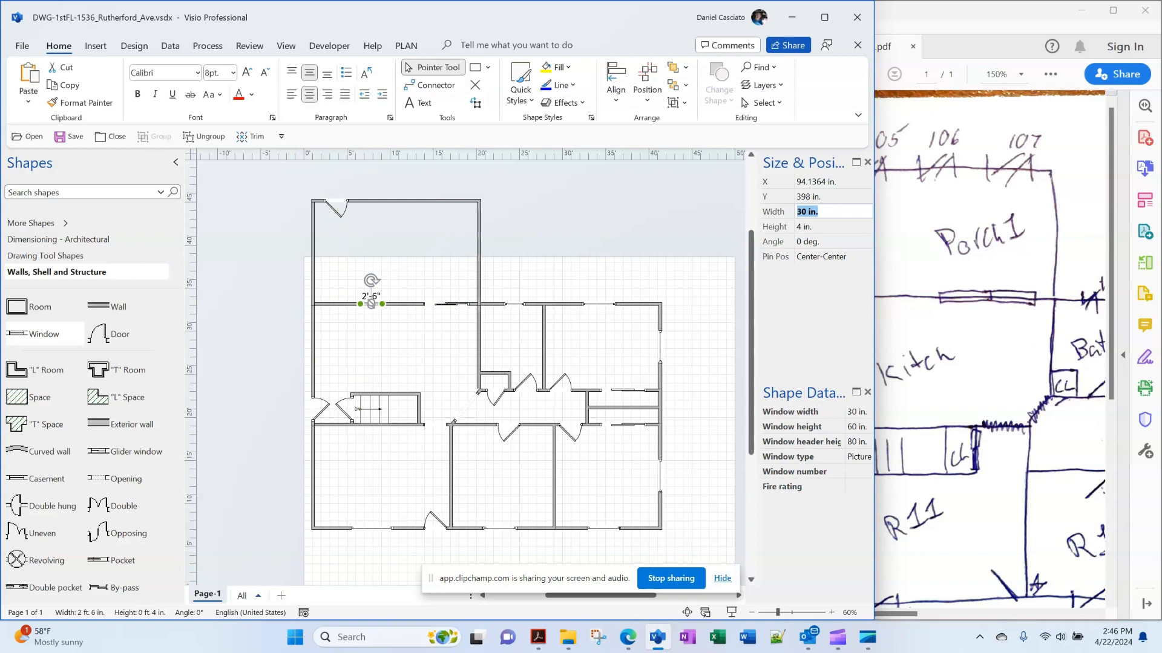
{"action": "type", "text": "60"}
{"action": "key", "text": "Return"}
{"action": "key", "text": "Escape"}
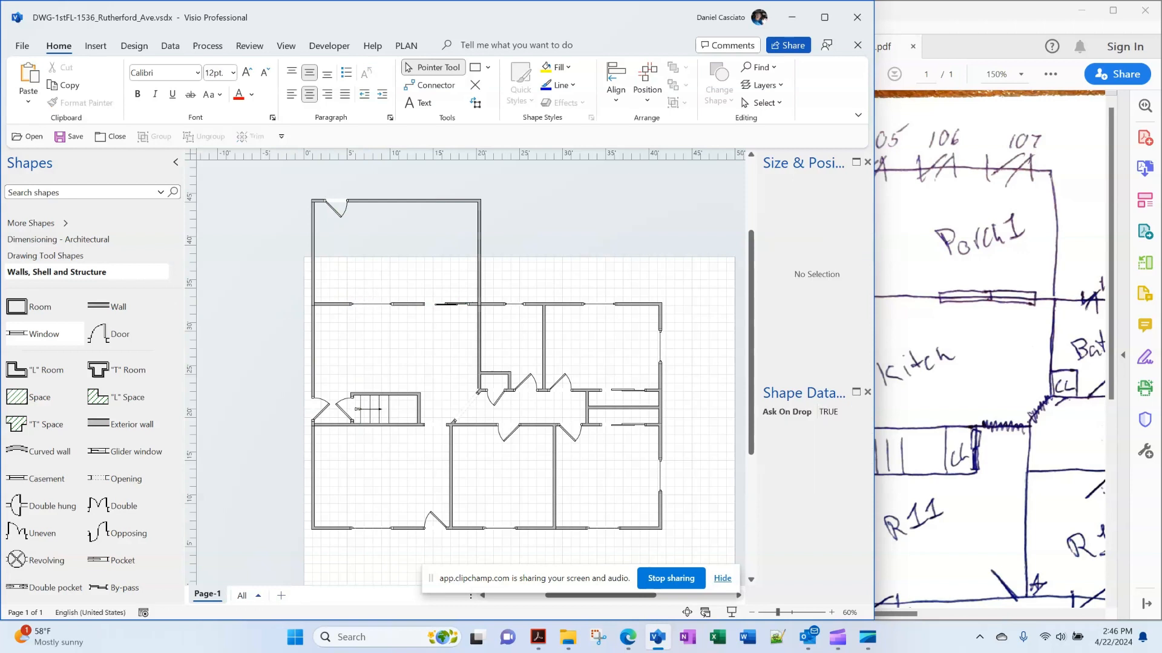
{"action": "scroll", "coordinate": [45, 335], "scroll_direction": "down", "scroll_amount": 1}
{"action": "left_click_drag", "start_coordinate": [44, 307], "coordinate": [414, 202]}
{"action": "key", "text": "Escape"}
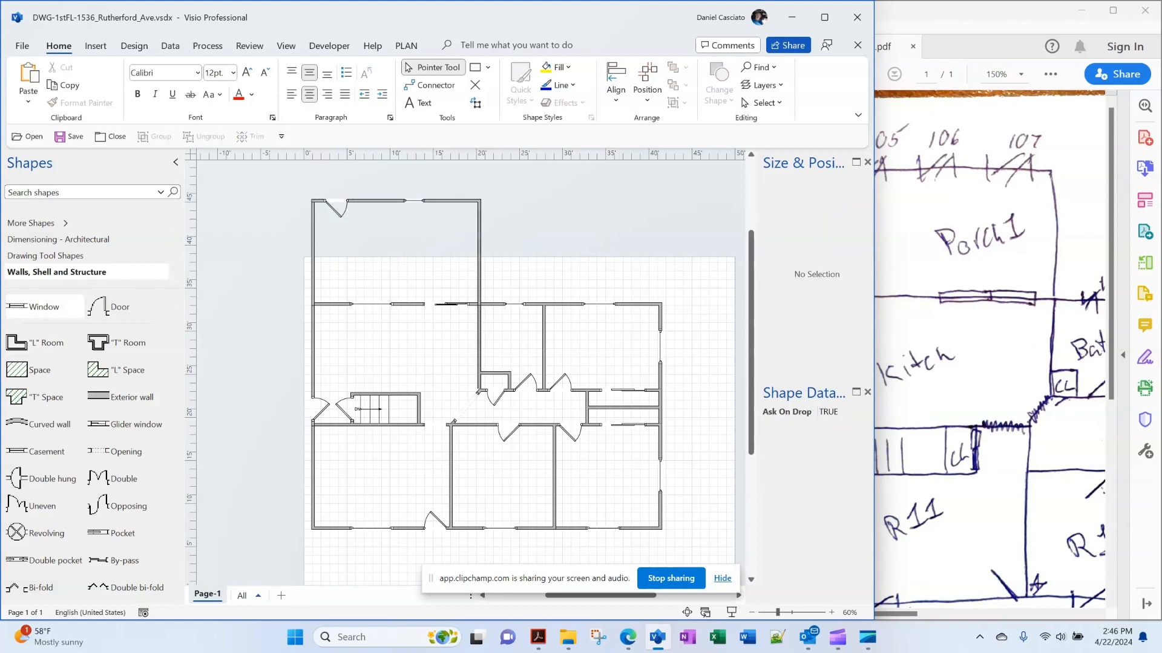
Slide a porch top-wall window right along the wall, away from the door
{"action": "left_click", "coordinate": [414, 200]}
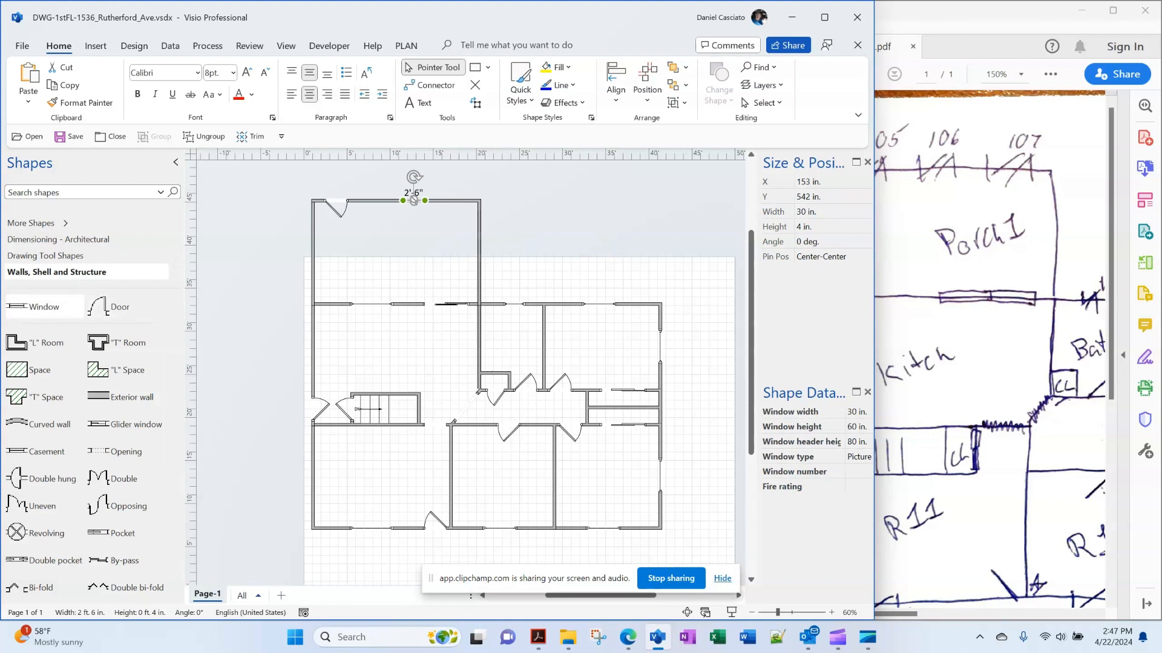
{"action": "key", "text": "Escape"}
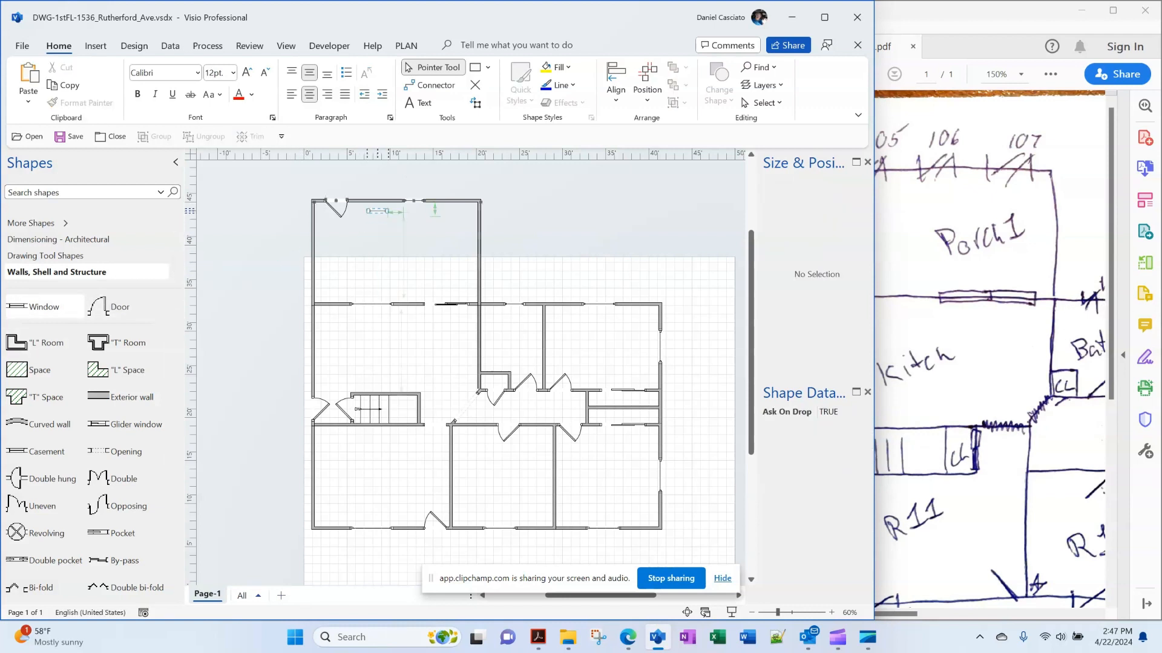
{"action": "left_click", "coordinate": [378, 200]}
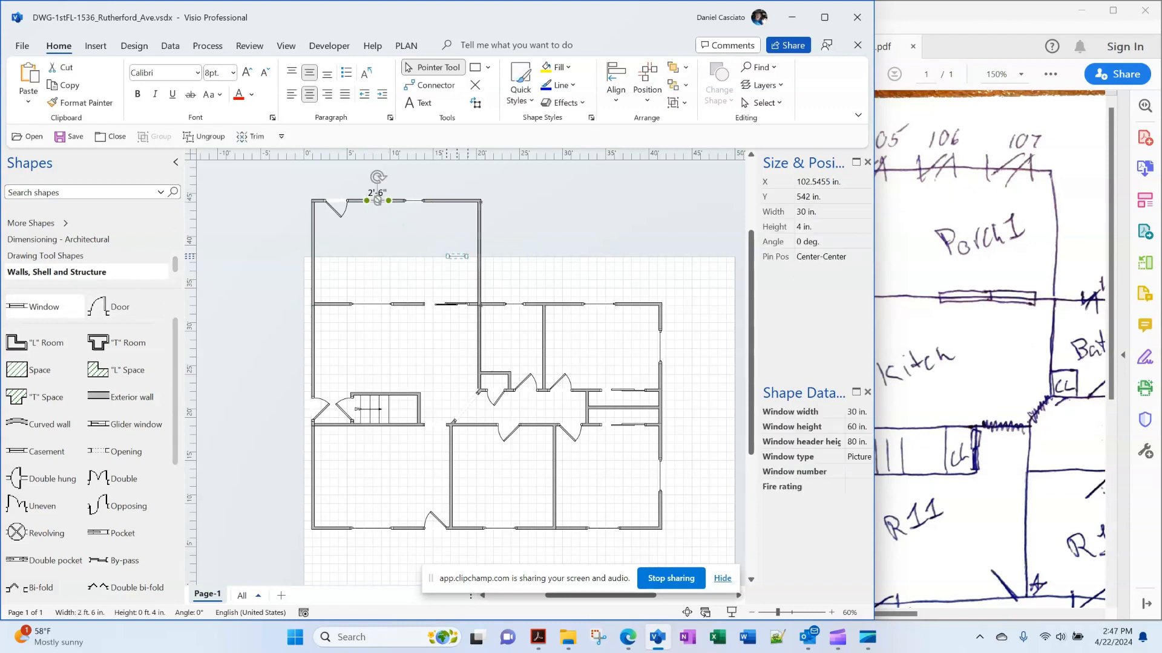
{"action": "left_click_drag", "start_coordinate": [378, 201], "coordinate": [453, 200]}
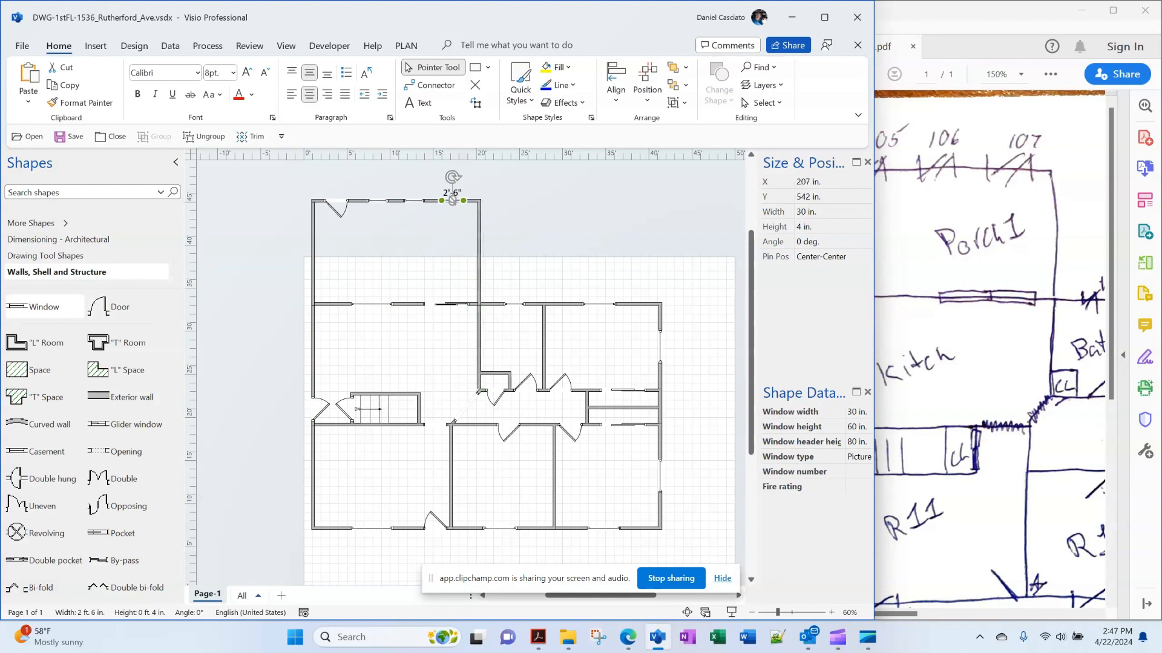
{"action": "key", "text": "Escape"}
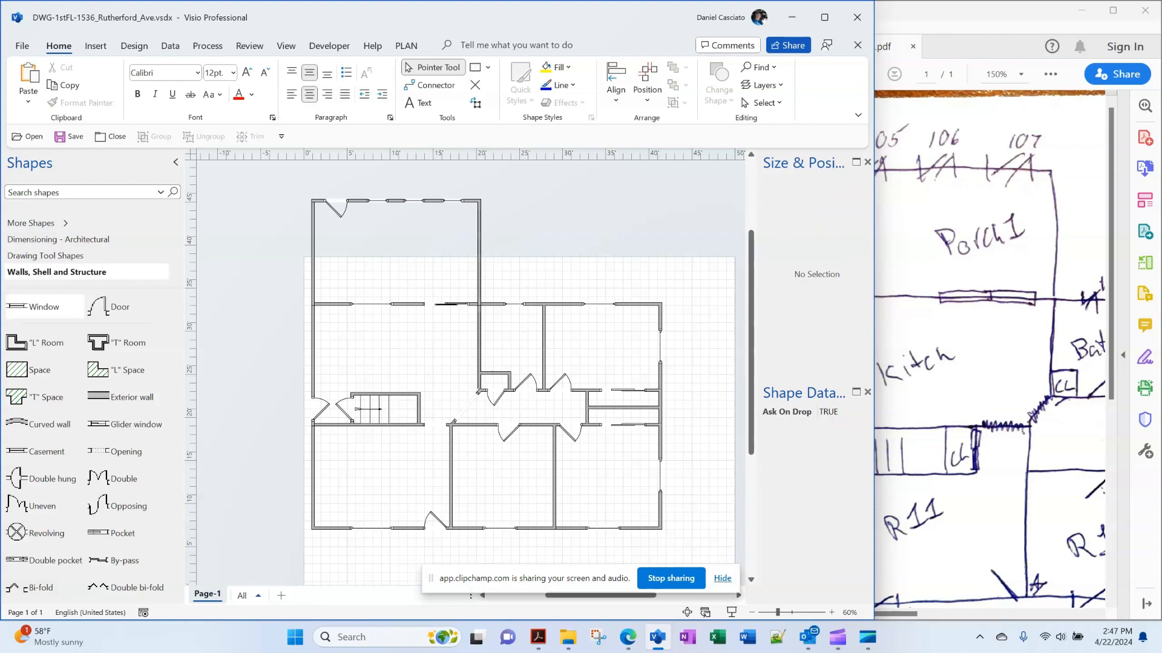
Scroll the sketch to rooms R13/R14, then minimize Acrobat
{"action": "left_click", "coordinate": [992, 363]}
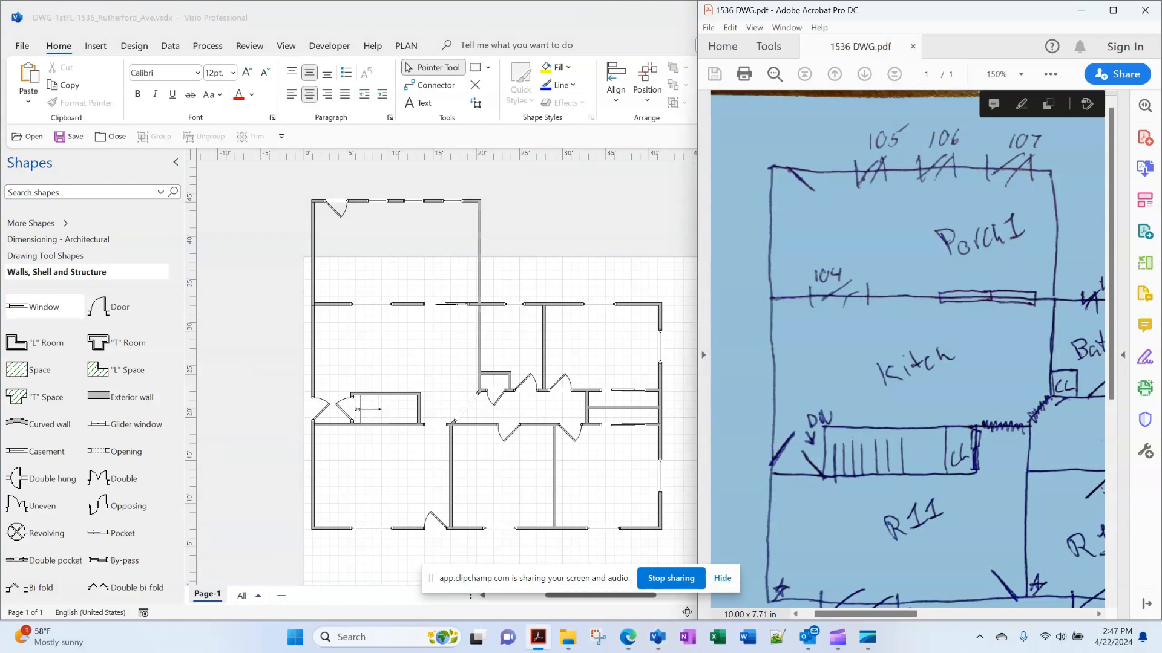
{"action": "left_click_drag", "start_coordinate": [865, 614], "coordinate": [942, 614]}
{"action": "scroll", "coordinate": [907, 363], "scroll_direction": "down", "scroll_amount": 5}
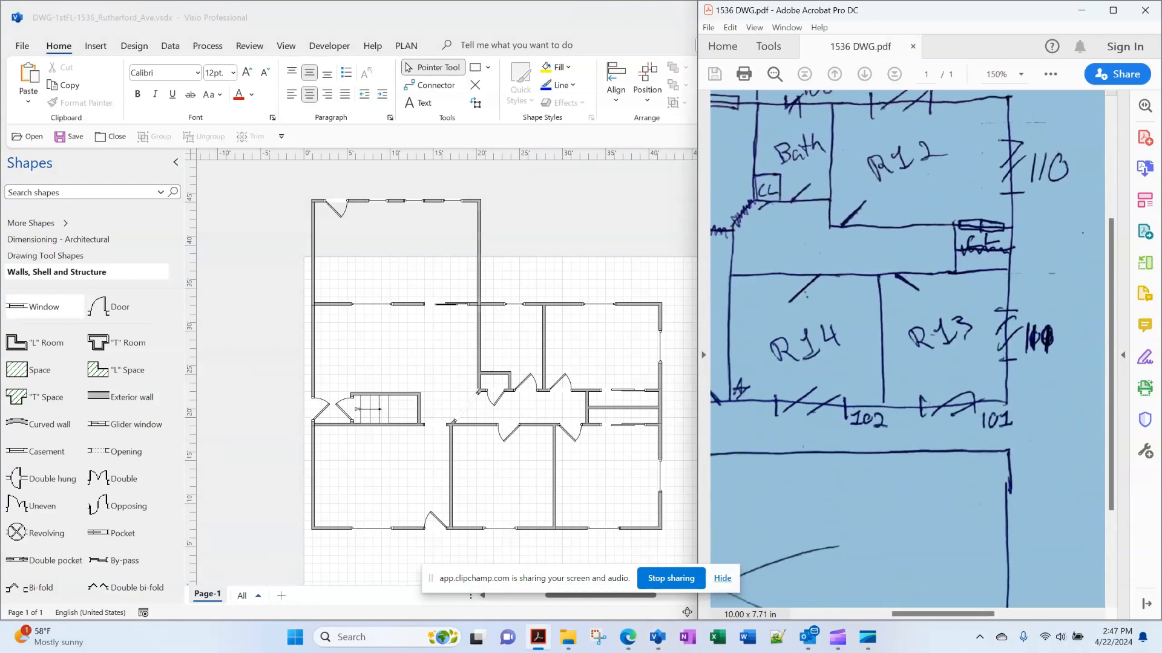
{"action": "scroll", "coordinate": [907, 363], "scroll_direction": "down", "scroll_amount": 1}
{"action": "left_click_drag", "start_coordinate": [943, 614], "coordinate": [922, 615]}
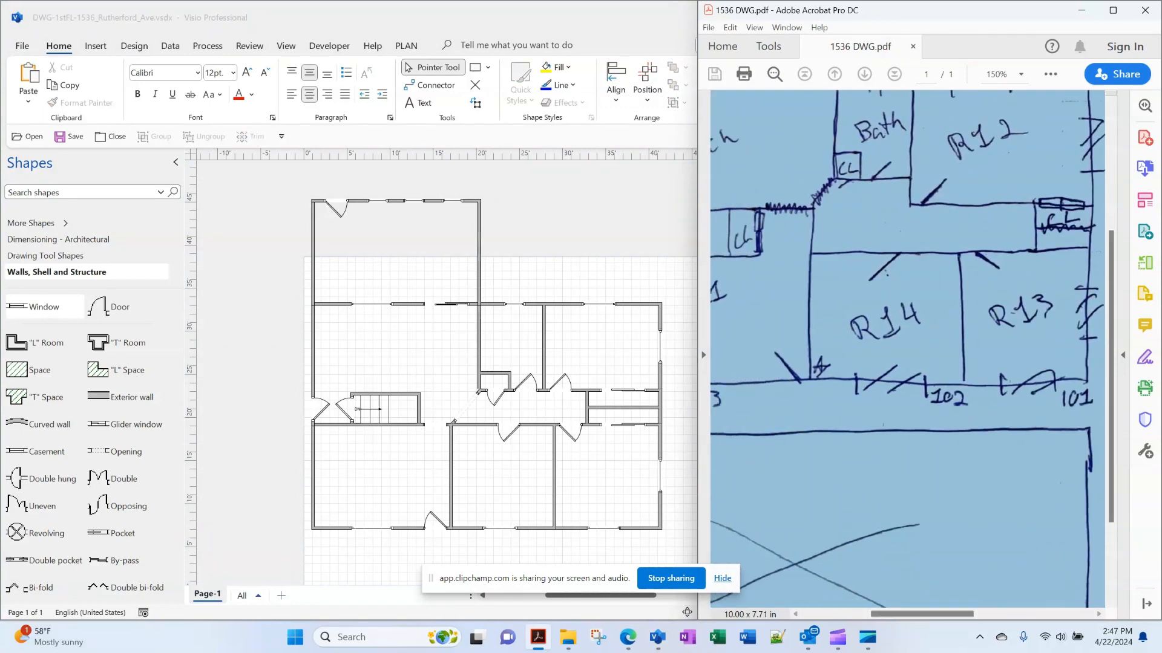
{"action": "left_click", "coordinate": [596, 236]}
{"action": "left_click", "coordinate": [1017, 11]}
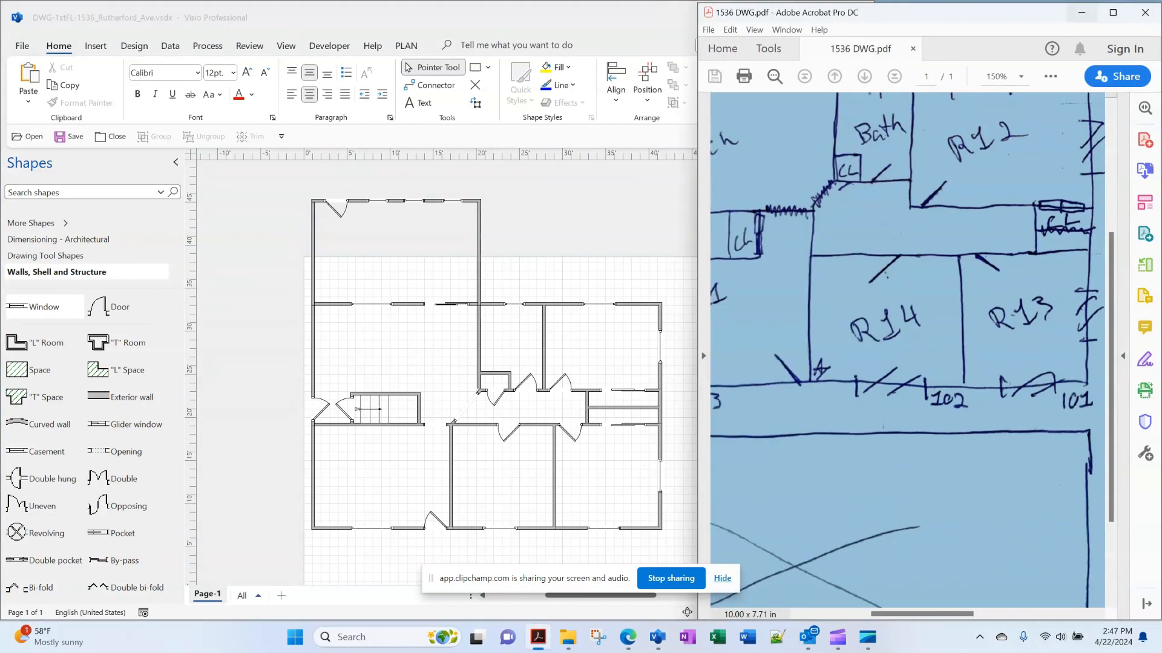
{"action": "left_click", "coordinate": [1082, 11]}
Maximize Visio and group all the floor plan's walls, doors and windows into one shape
{"action": "left_click", "coordinate": [824, 17]}
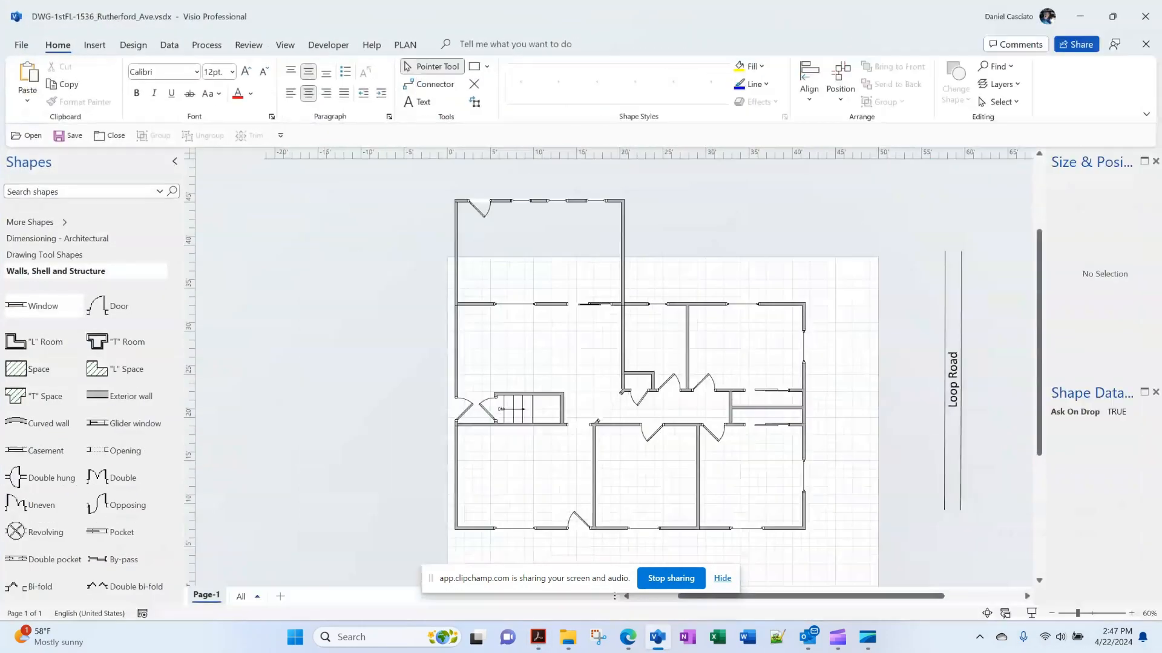
{"action": "scroll", "coordinate": [612, 374], "scroll_direction": "down", "scroll_amount": 1}
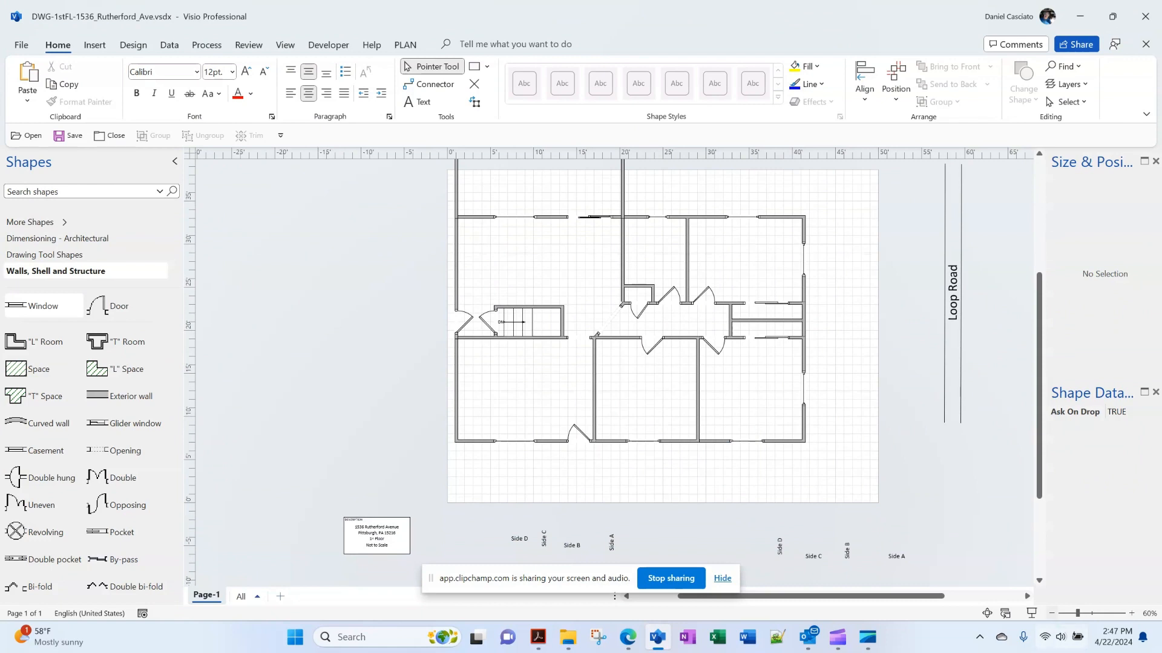
{"action": "scroll", "coordinate": [612, 374], "scroll_direction": "down", "scroll_amount": 1}
{"action": "scroll", "coordinate": [613, 374], "scroll_direction": "up", "scroll_amount": 1}
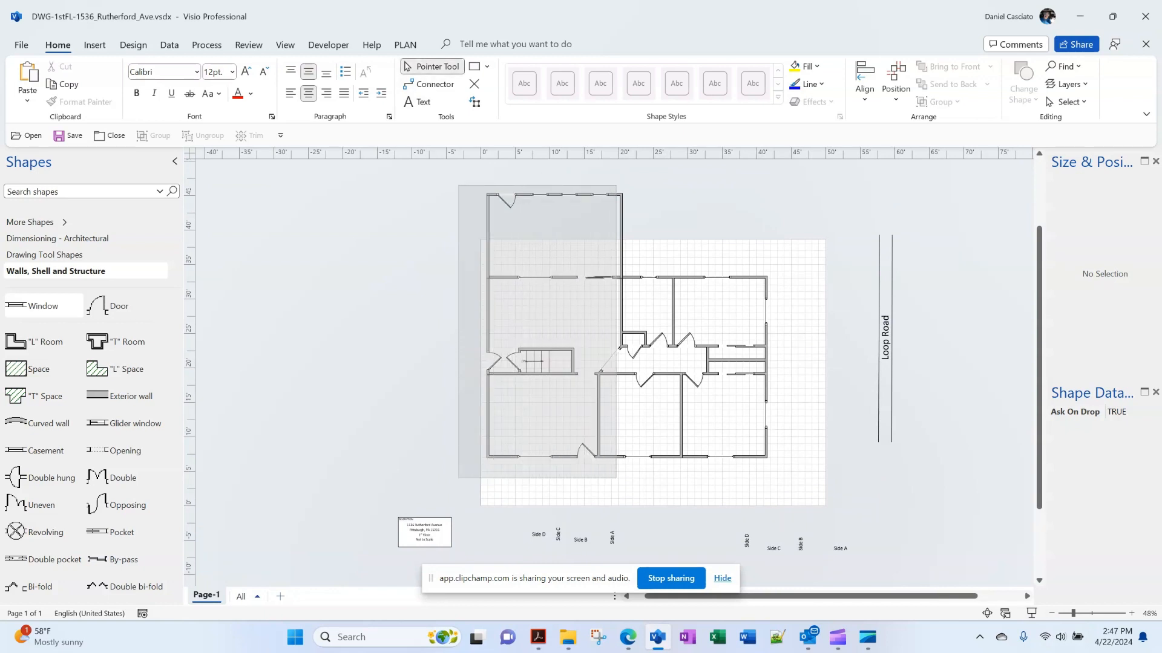
{"action": "left_click_drag", "start_coordinate": [457, 479], "coordinate": [818, 174]}
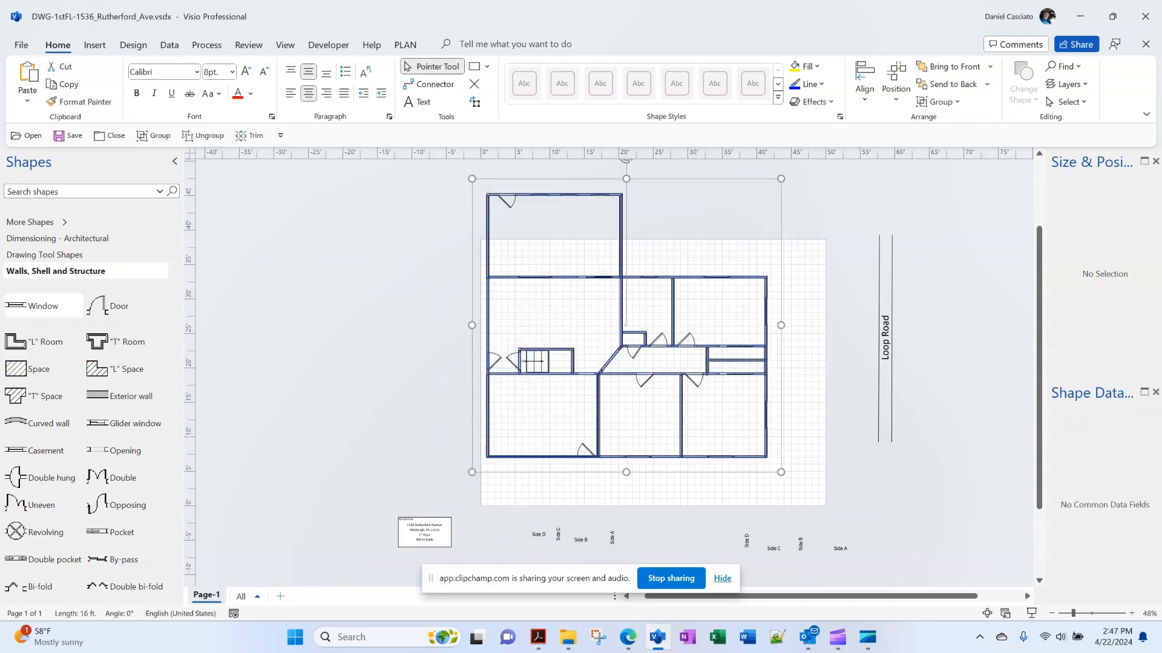
{"action": "left_click", "coordinate": [938, 101]}
{"action": "left_click", "coordinate": [953, 121]}
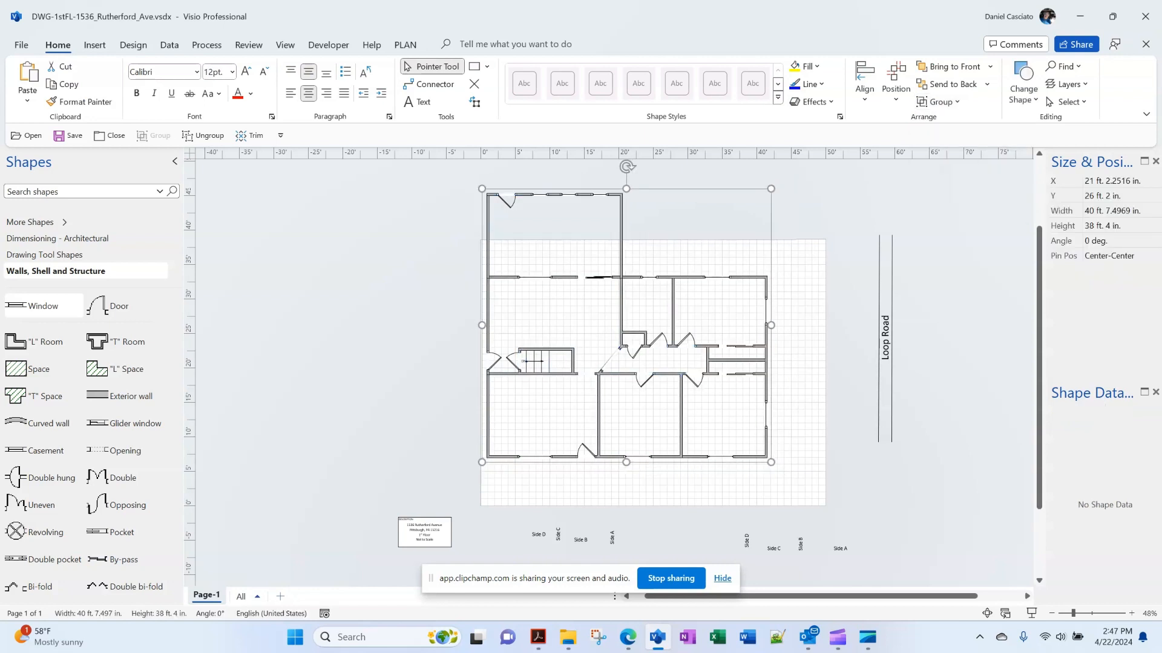
Move the grouped floor plan down so it sits within the drawing page
{"action": "mouse_move", "coordinate": [621, 315]}
{"action": "left_mouse_down"}
{"action": "mouse_move", "coordinate": [532, 379]}
{"action": "mouse_move", "coordinate": [645, 366]}
{"action": "mouse_move", "coordinate": [691, 327]}
{"action": "mouse_move", "coordinate": [836, 263]}
{"action": "mouse_move", "coordinate": [783, 317]}
{"action": "left_mouse_up"}
{"action": "left_click", "coordinate": [665, 341]}
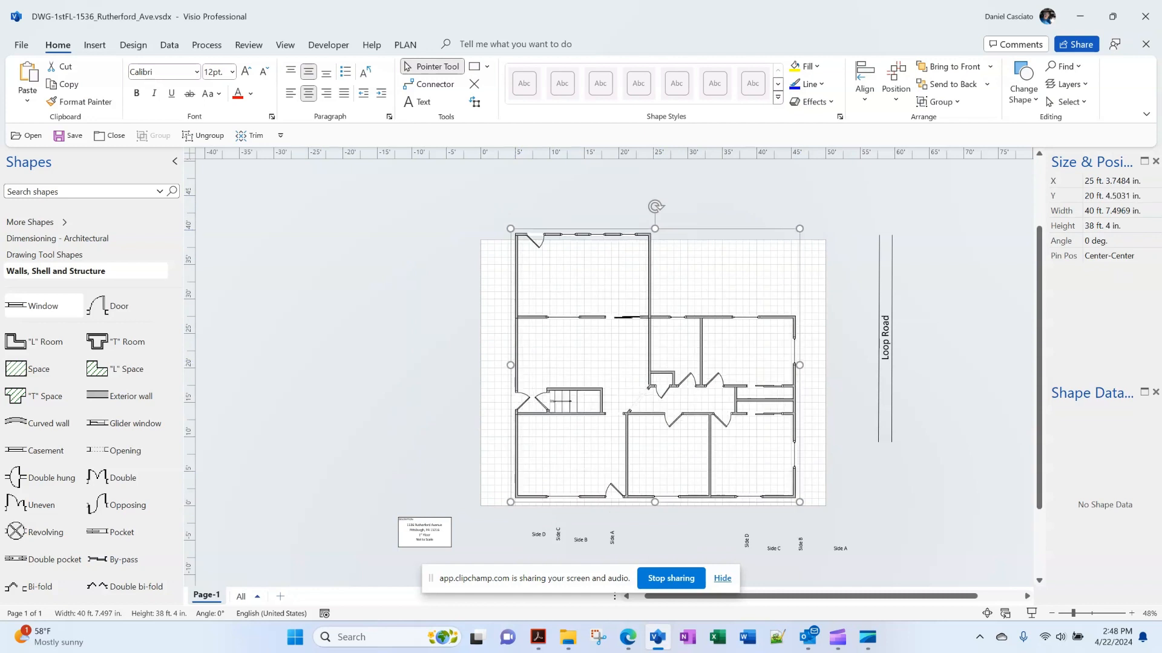
{"action": "left_click_drag", "start_coordinate": [786, 596], "coordinate": [797, 597]}
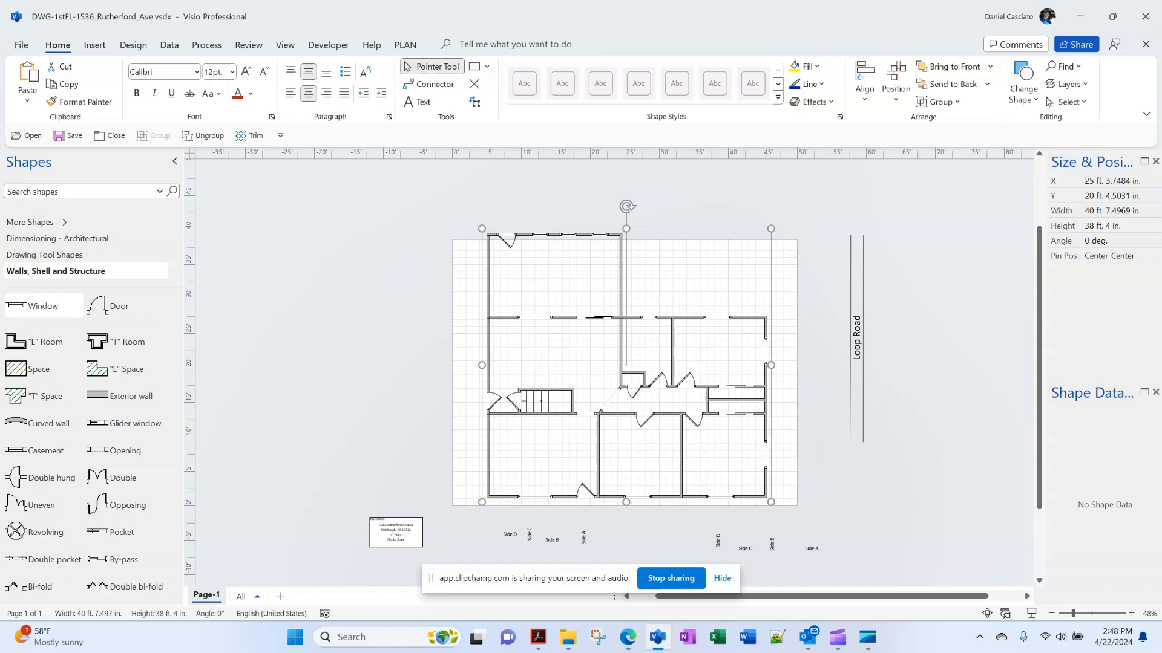
{"action": "key", "text": "Escape"}
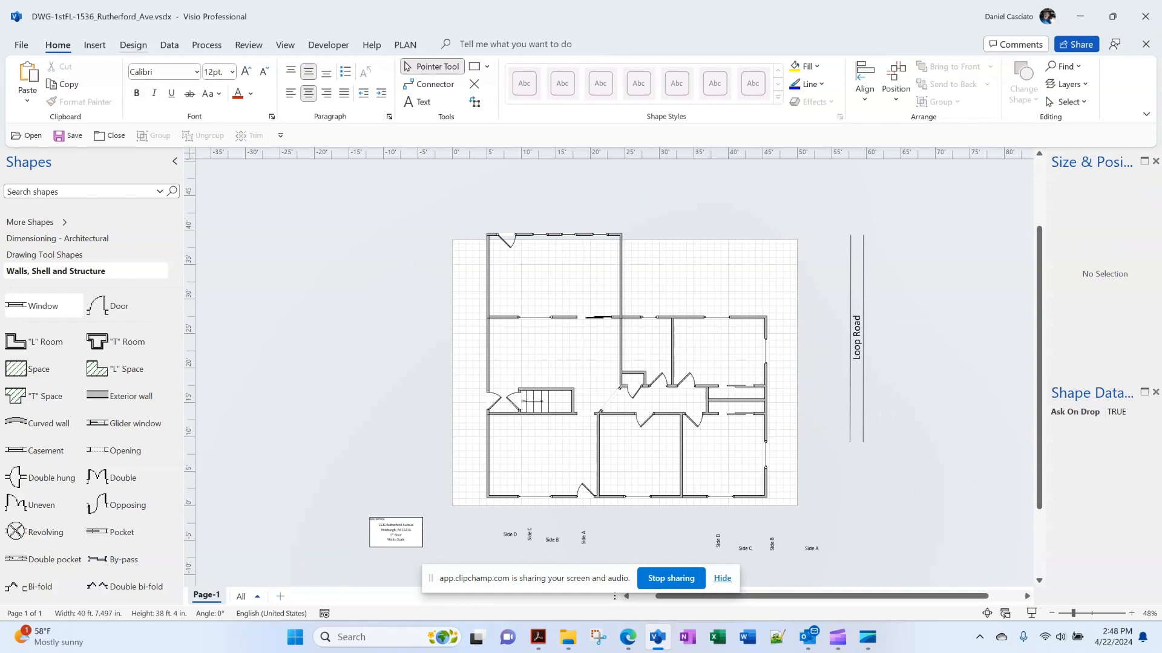
Set the custom drawing scale to 0.18 in. = 1 ft. in Page Setup
{"action": "left_click", "coordinate": [133, 44]}
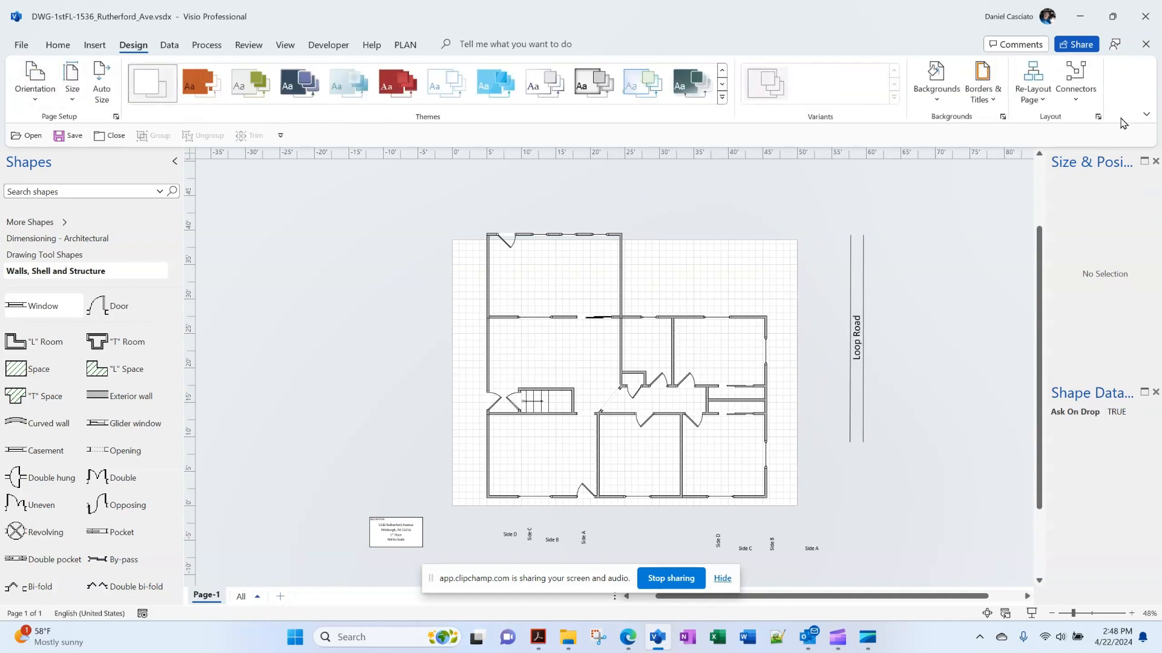
{"action": "left_click", "coordinate": [116, 116]}
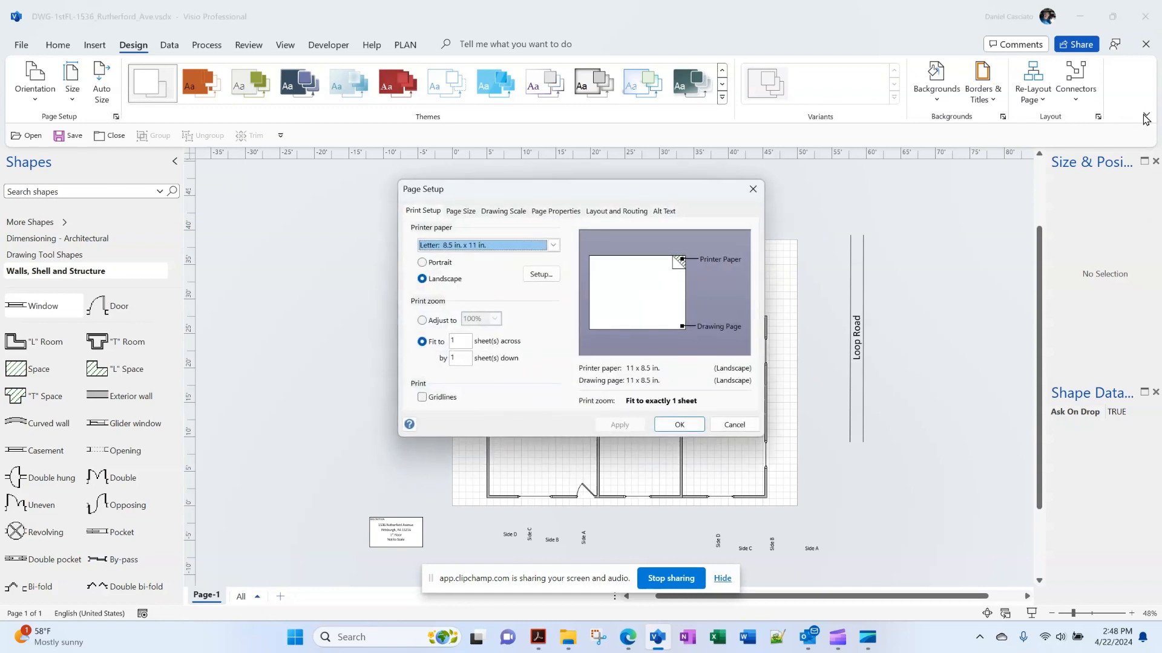
{"action": "left_click", "coordinate": [503, 211]}
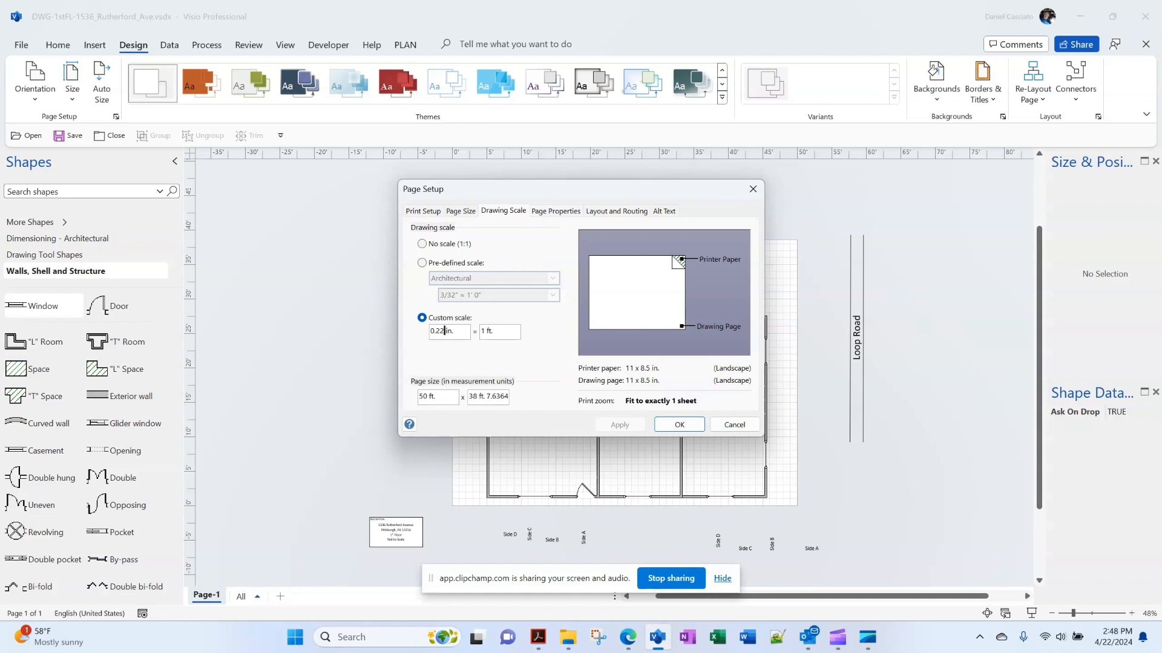
{"action": "key", "text": "BackSpace"}
{"action": "key", "text": "BackSpace"}
{"action": "key", "text": "BackSpace"}
{"action": "type", "text": "18"}
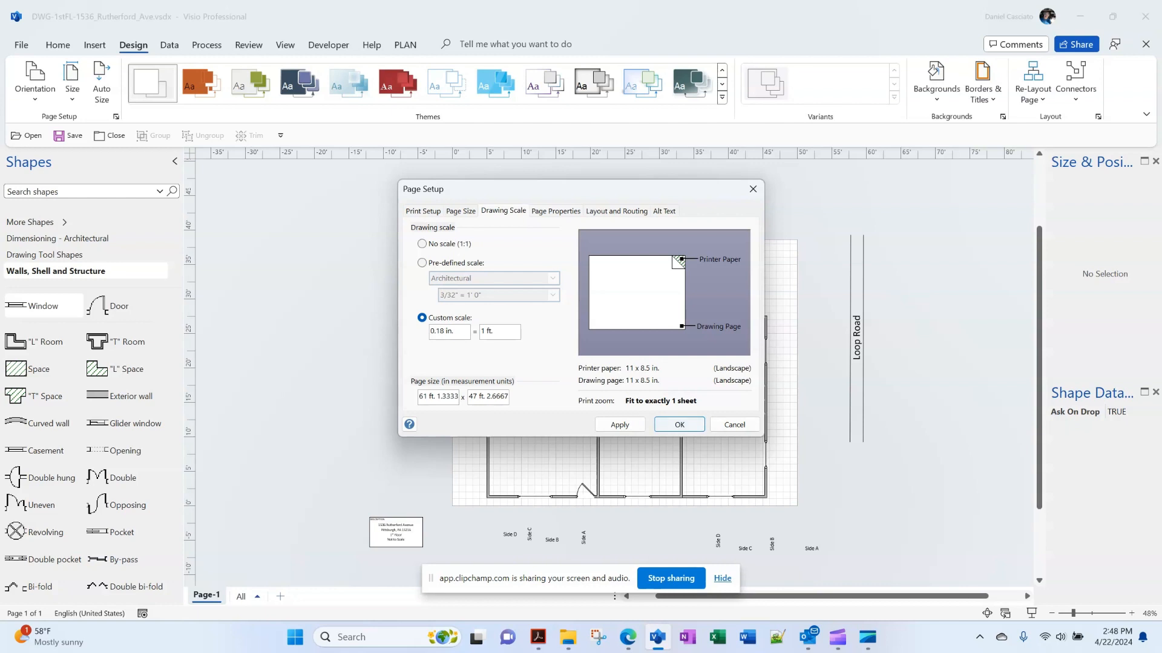
{"action": "left_click", "coordinate": [620, 424]}
{"action": "left_click", "coordinate": [680, 425]}
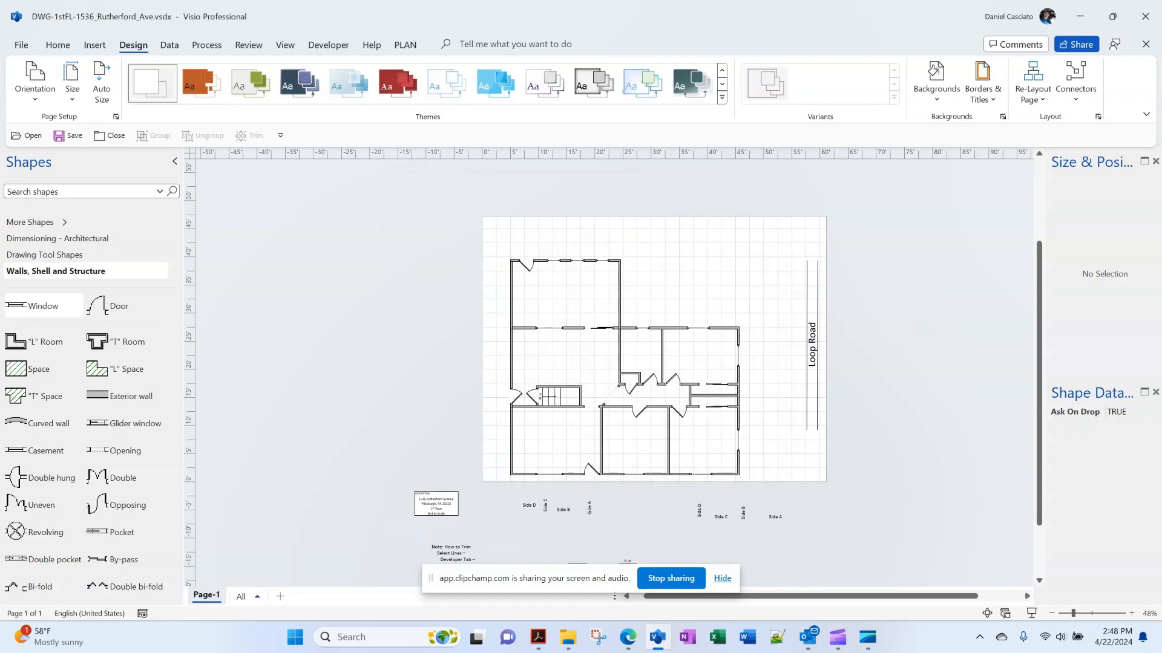
Try a custom drawing scale of 0.24 in. = 1 ft
{"action": "left_click", "coordinate": [115, 116]}
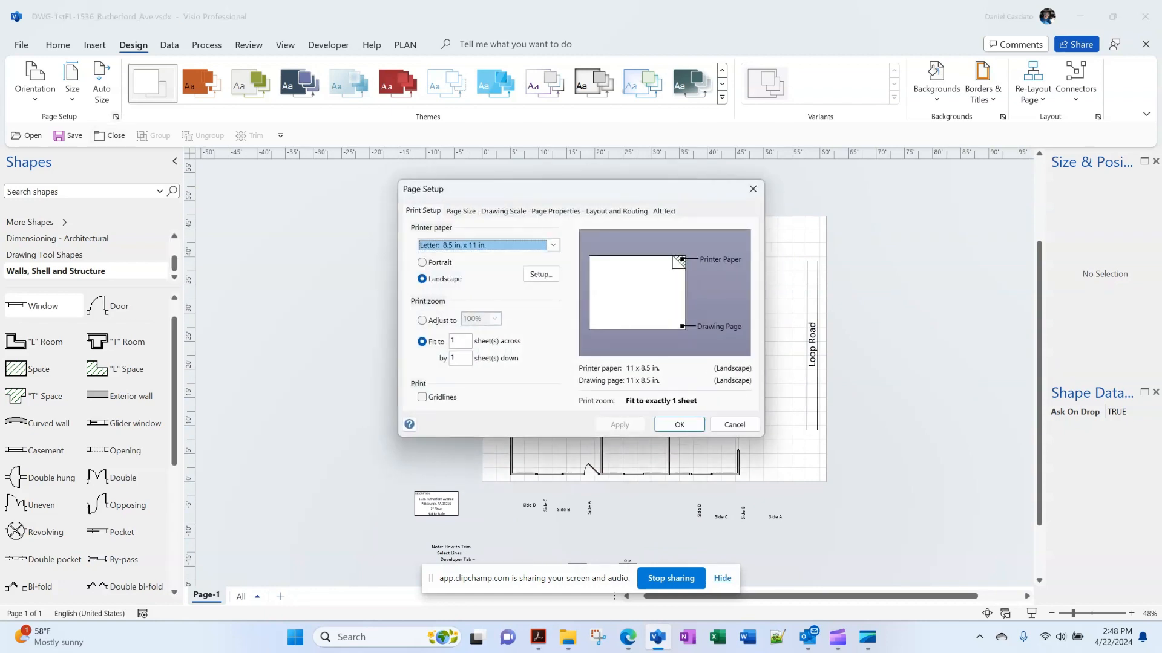
{"action": "left_click", "coordinate": [503, 211]}
{"action": "left_click", "coordinate": [444, 331]}
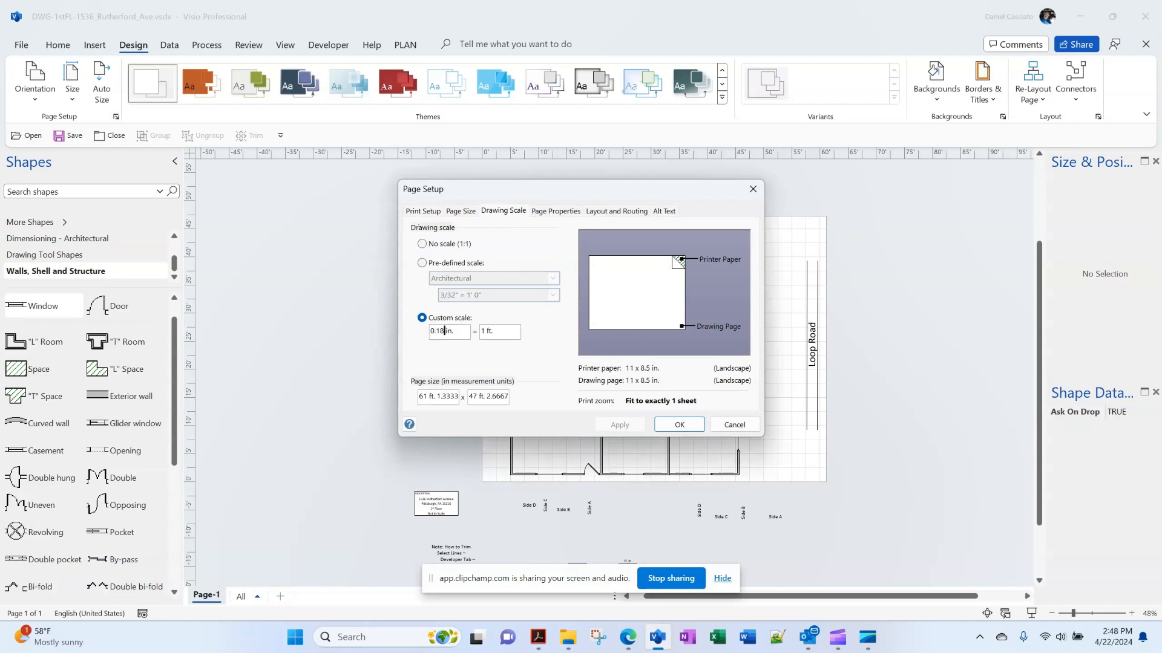
{"action": "key", "text": "BackSpace"}
{"action": "key", "text": "BackSpace"}
{"action": "type", "text": "24"}
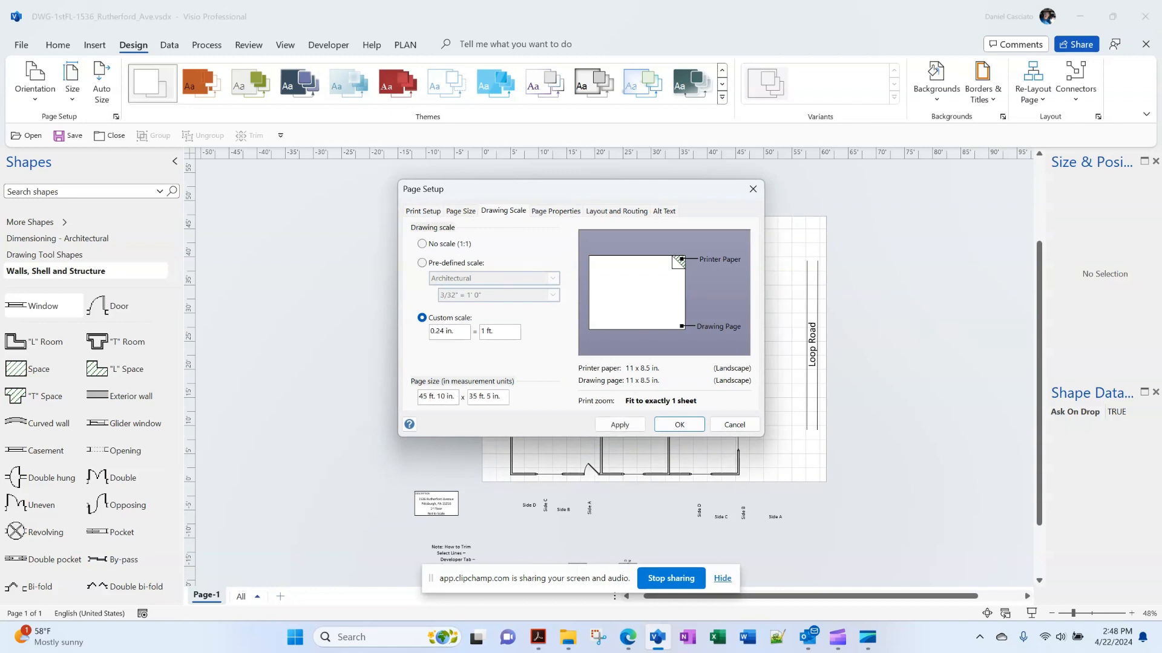
{"action": "left_click", "coordinate": [620, 425]}
{"action": "left_click", "coordinate": [680, 425]}
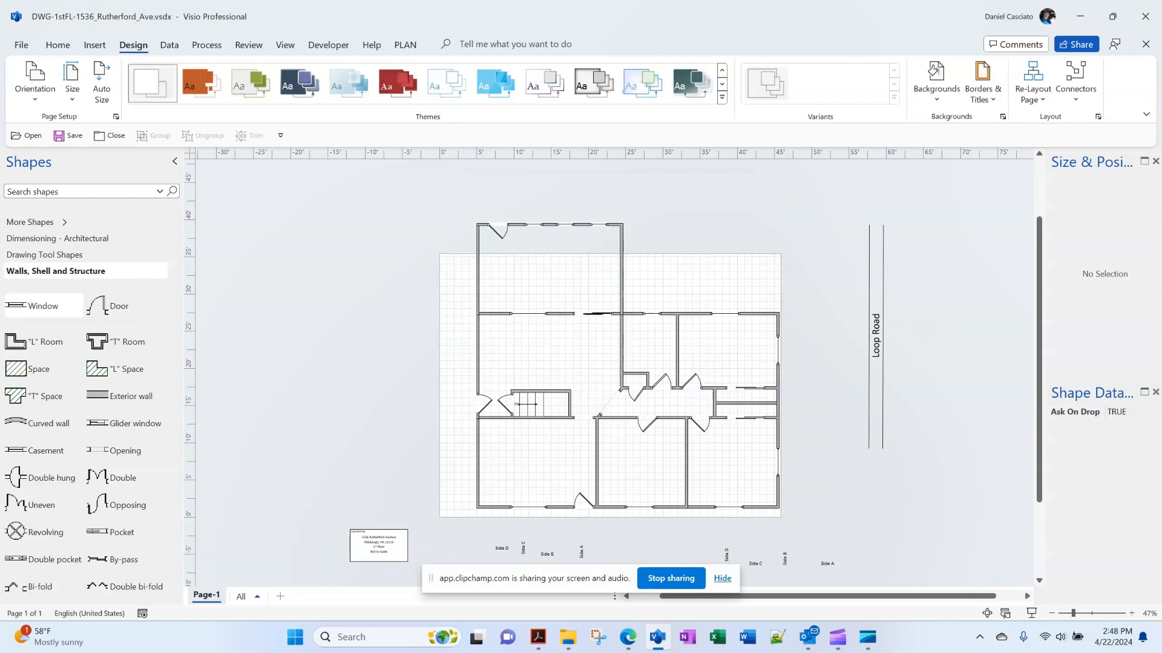
Revert the drawing scale to 0.18 in. = 1 ft
{"action": "left_click", "coordinate": [116, 117]}
{"action": "left_click", "coordinate": [503, 211]}
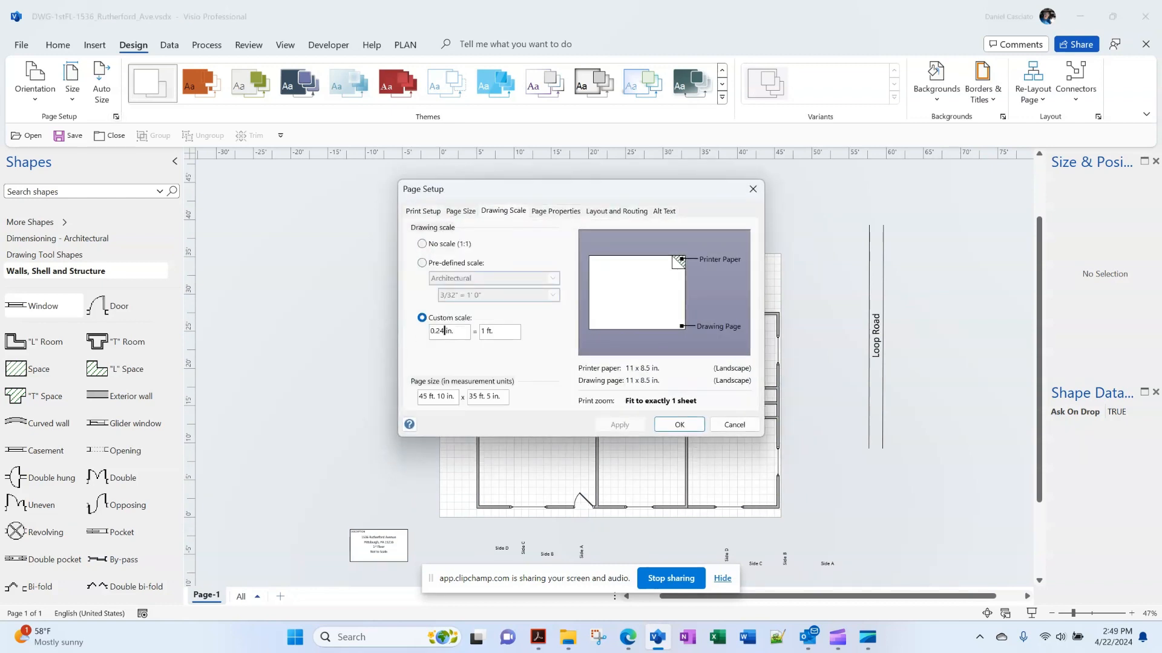
{"action": "key", "text": "BackSpace"}
{"action": "key", "text": "BackSpace"}
{"action": "type", "text": "18"}
{"action": "left_click", "coordinate": [619, 425]}
{"action": "left_click", "coordinate": [680, 424]}
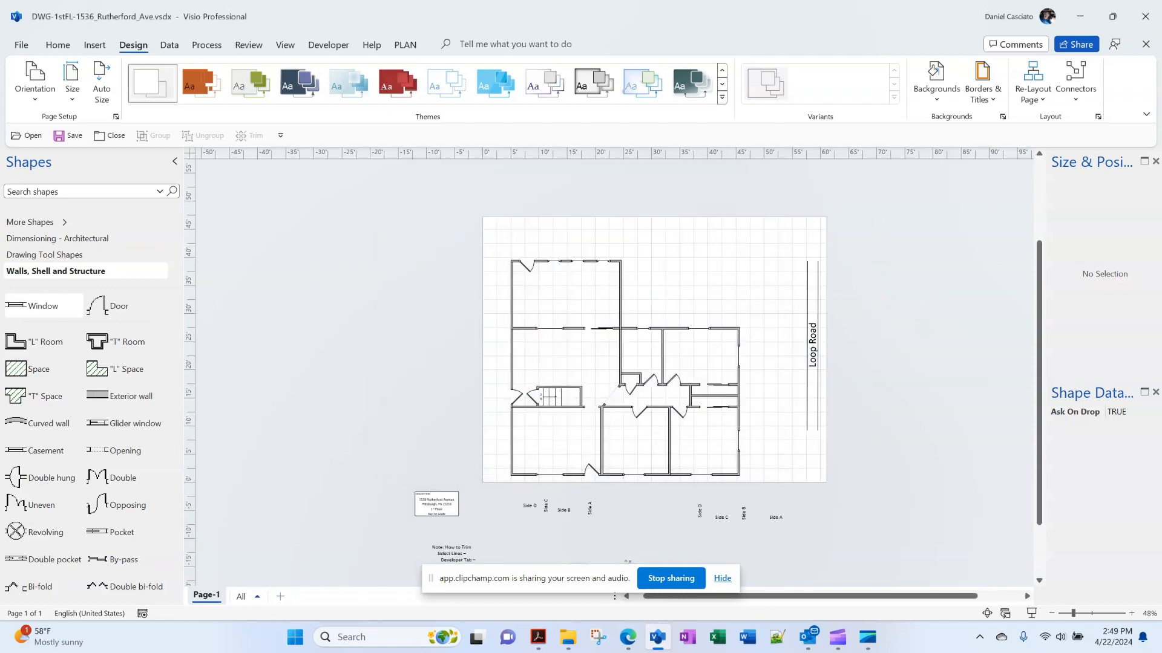
Position the floor plan group at X 30 ft., Y 24 ft. 2 in., then select the Loop Road group
{"action": "left_click_drag", "start_coordinate": [620, 357], "coordinate": [648, 336]}
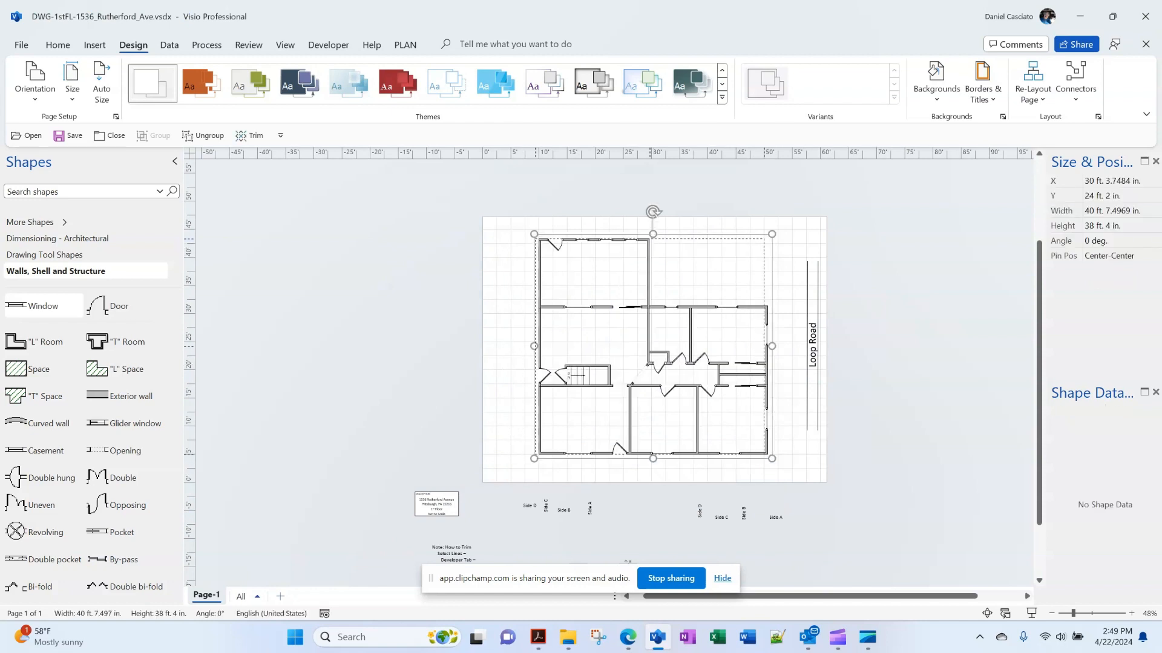
{"action": "key", "text": "Up"}
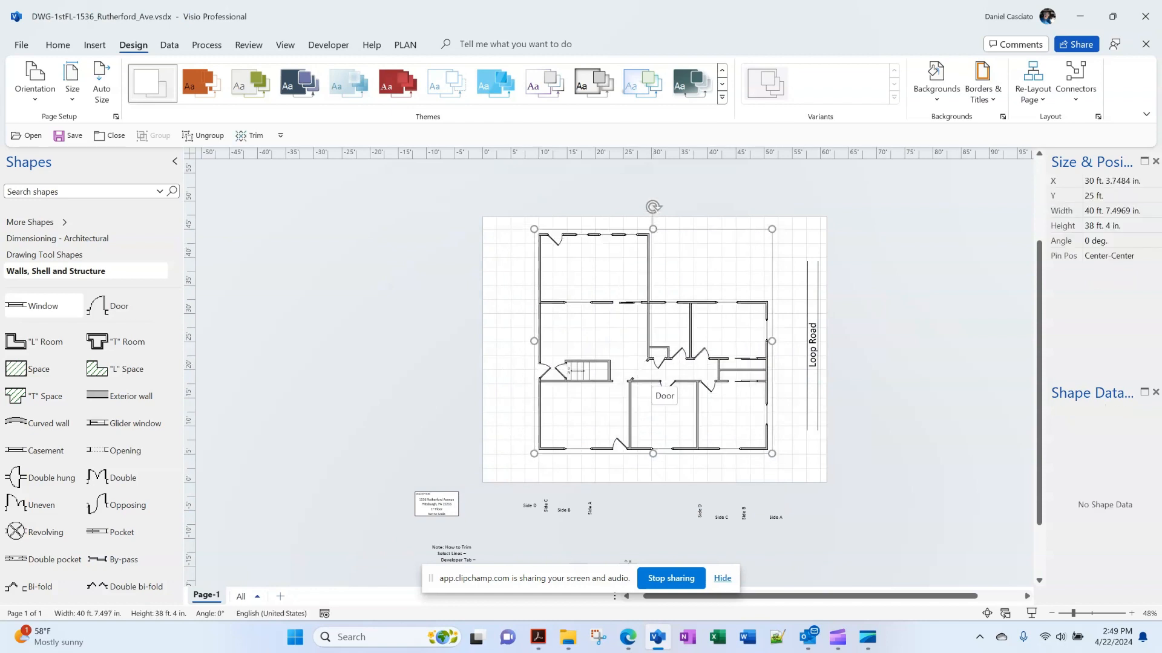
{"action": "left_click_drag", "start_coordinate": [652, 381], "coordinate": [651, 386]}
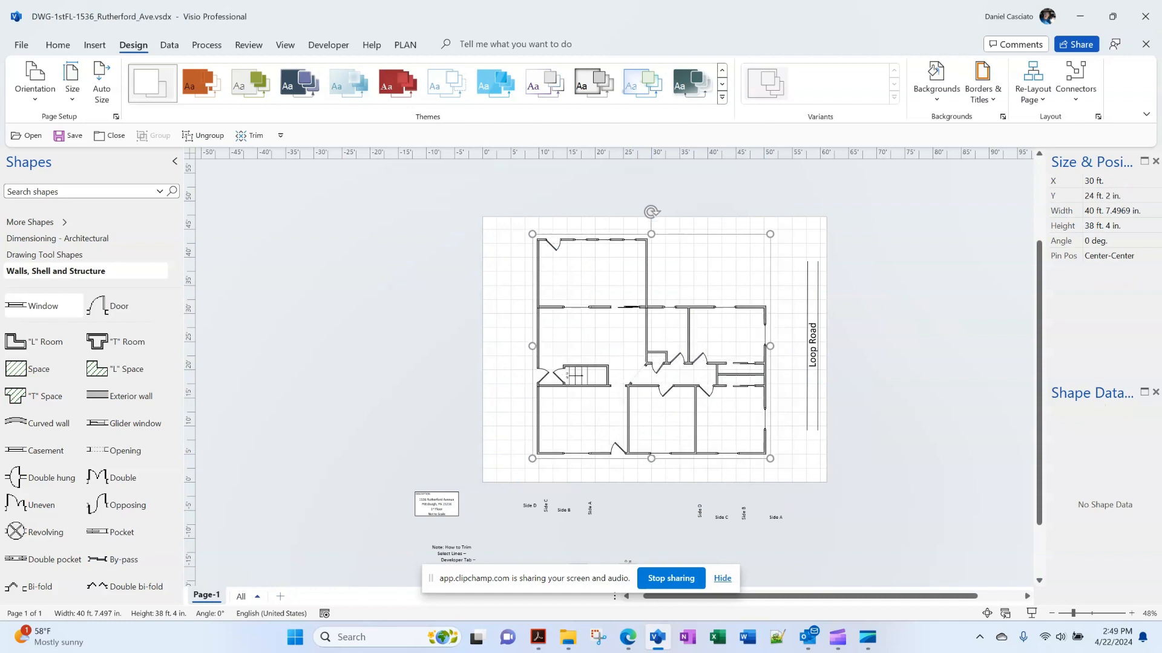
{"action": "left_click", "coordinate": [792, 441]}
{"action": "mouse_move", "coordinate": [792, 442]}
{"action": "left_mouse_down"}
{"action": "mouse_move", "coordinate": [800, 331]}
{"action": "mouse_move", "coordinate": [853, 246]}
{"action": "left_mouse_up"}
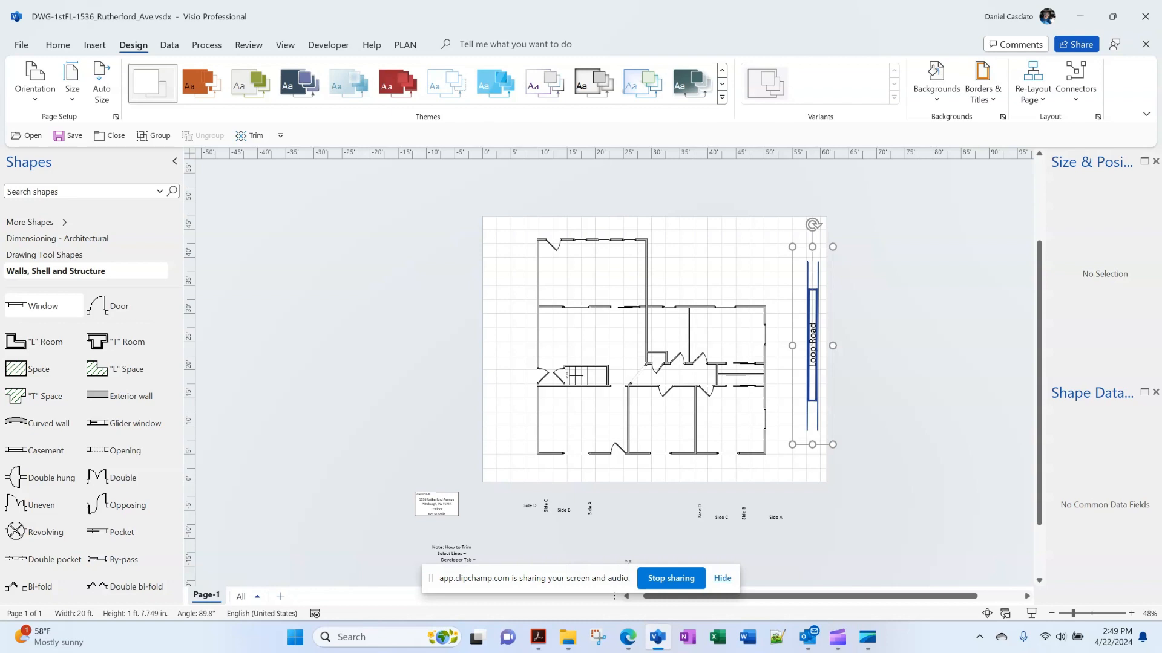
Rotate the Loop Road group 90° to horizontal and place it just below the floor plan
{"action": "left_click_drag", "start_coordinate": [812, 224], "coordinate": [934, 347]}
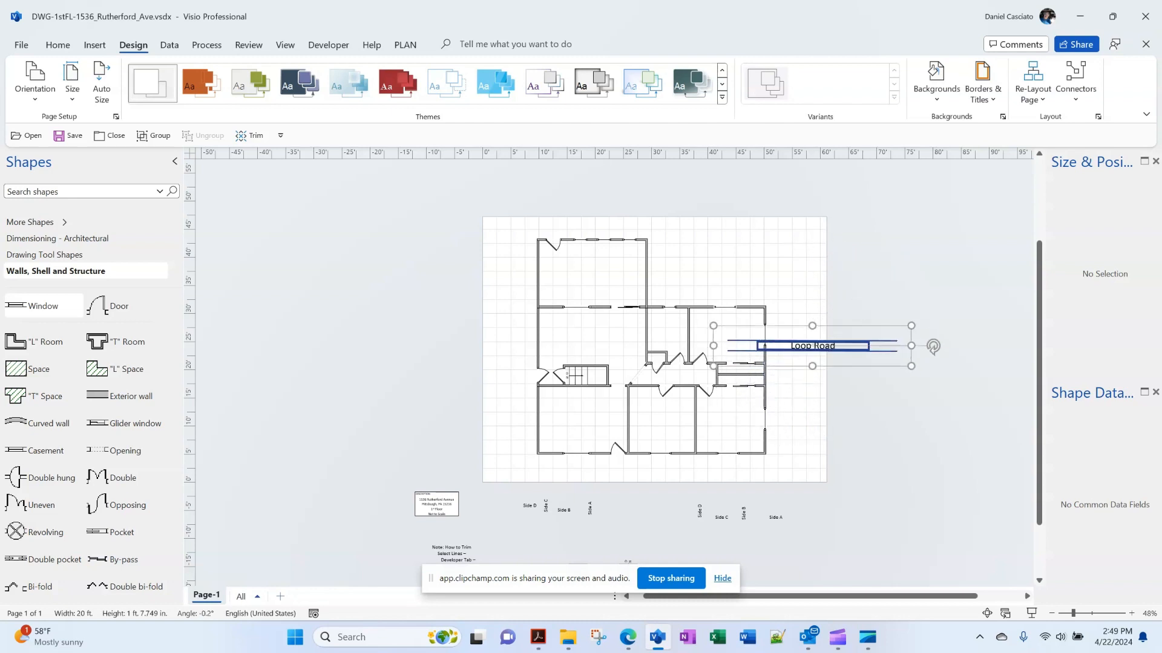
{"action": "left_click_drag", "start_coordinate": [813, 346], "coordinate": [666, 468]}
{"action": "key", "text": "Down"}
{"action": "key", "text": "Down"}
{"action": "key", "text": "Down"}
{"action": "key", "text": "Down"}
{"action": "key", "text": "Down"}
{"action": "key", "text": "Down"}
{"action": "key", "text": "Down"}
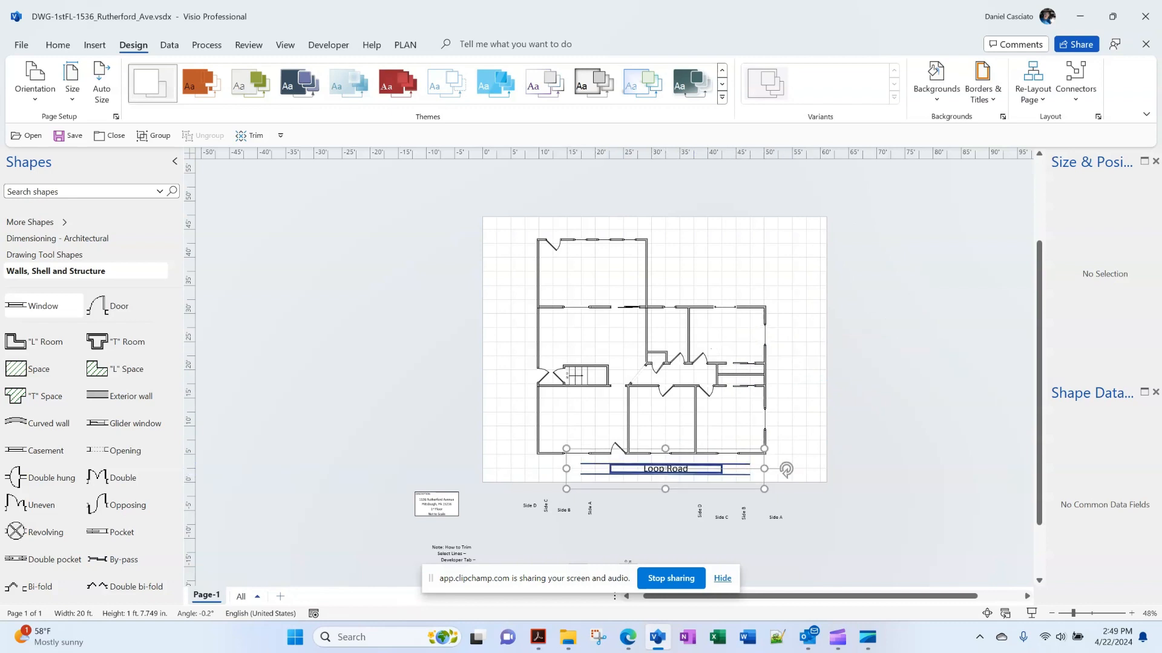
{"action": "key", "text": "Down"}
{"action": "key", "text": "Down"}
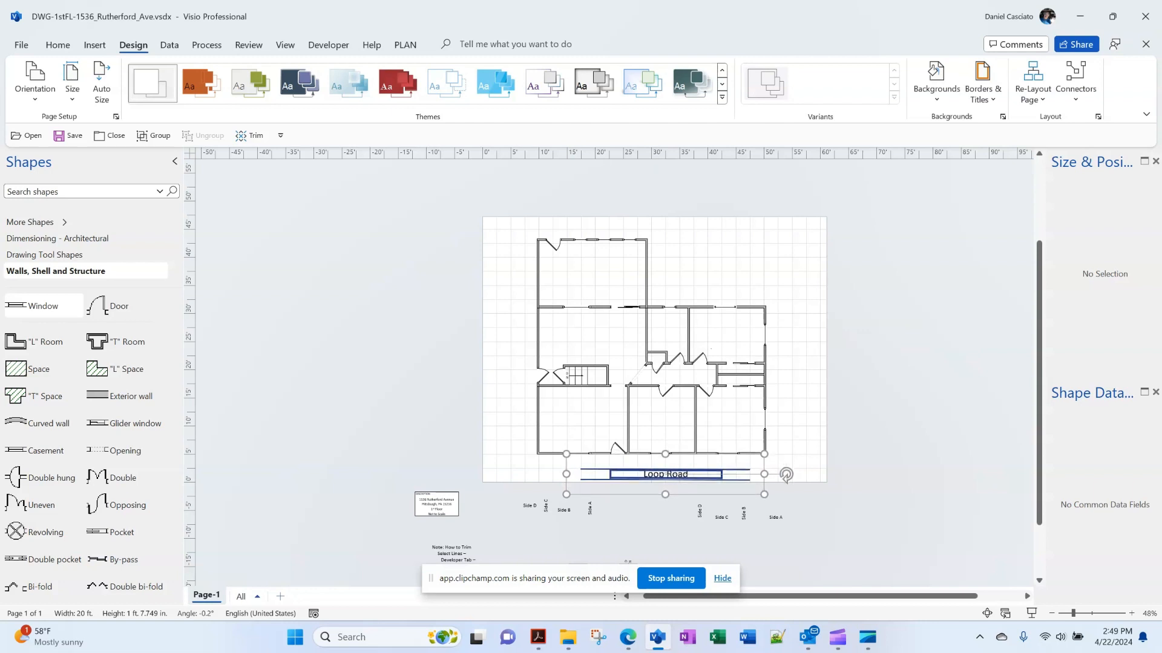
{"action": "key", "text": "Up"}
{"action": "key", "text": "Up"}
{"action": "key", "text": "Up"}
{"action": "key", "text": "Up"}
{"action": "key", "text": "Up"}
{"action": "key", "text": "Up"}
{"action": "key", "text": "Up"}
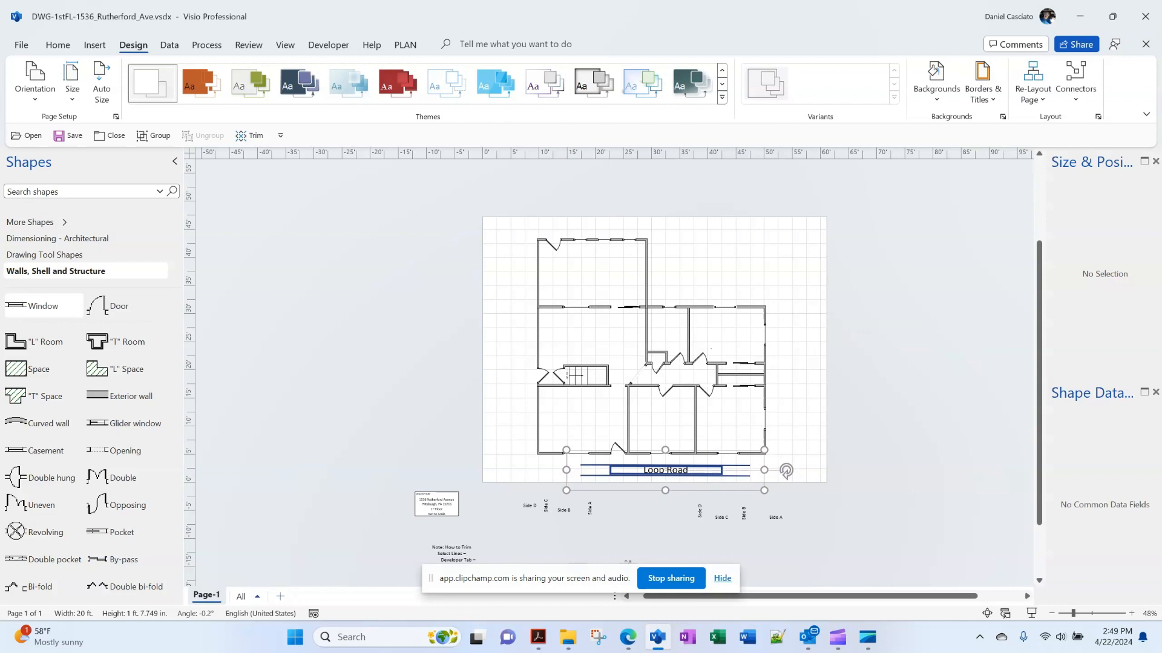
{"action": "key", "text": "Escape"}
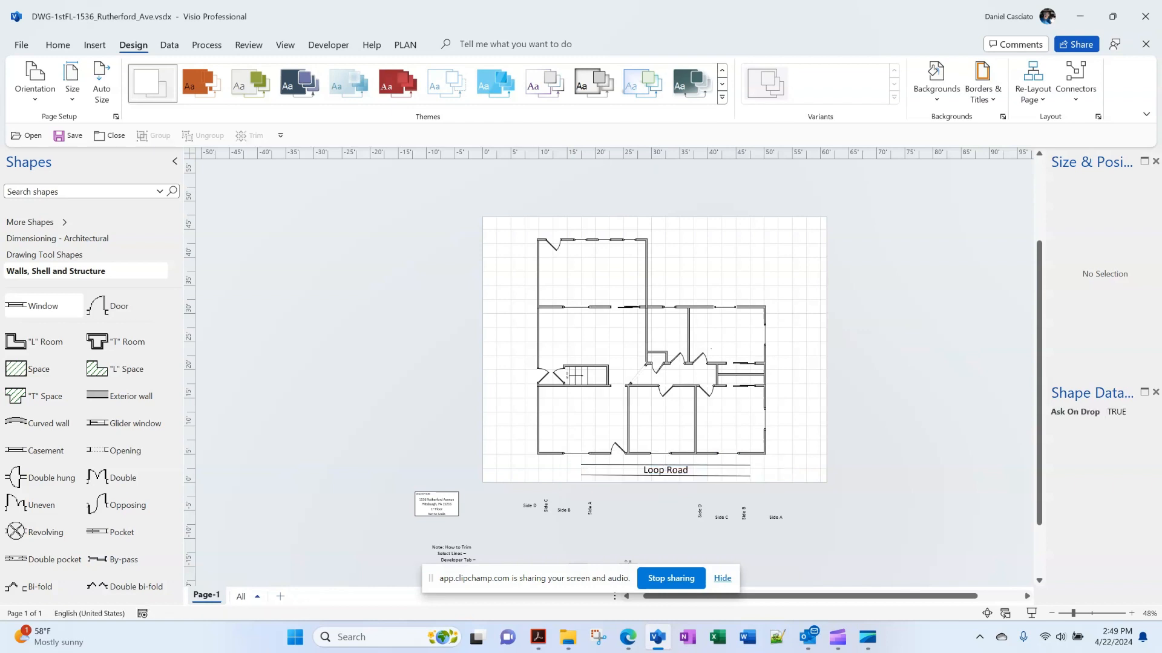
Relabel the road 'Rutherford Avenue'
{"action": "double_click", "coordinate": [666, 471]}
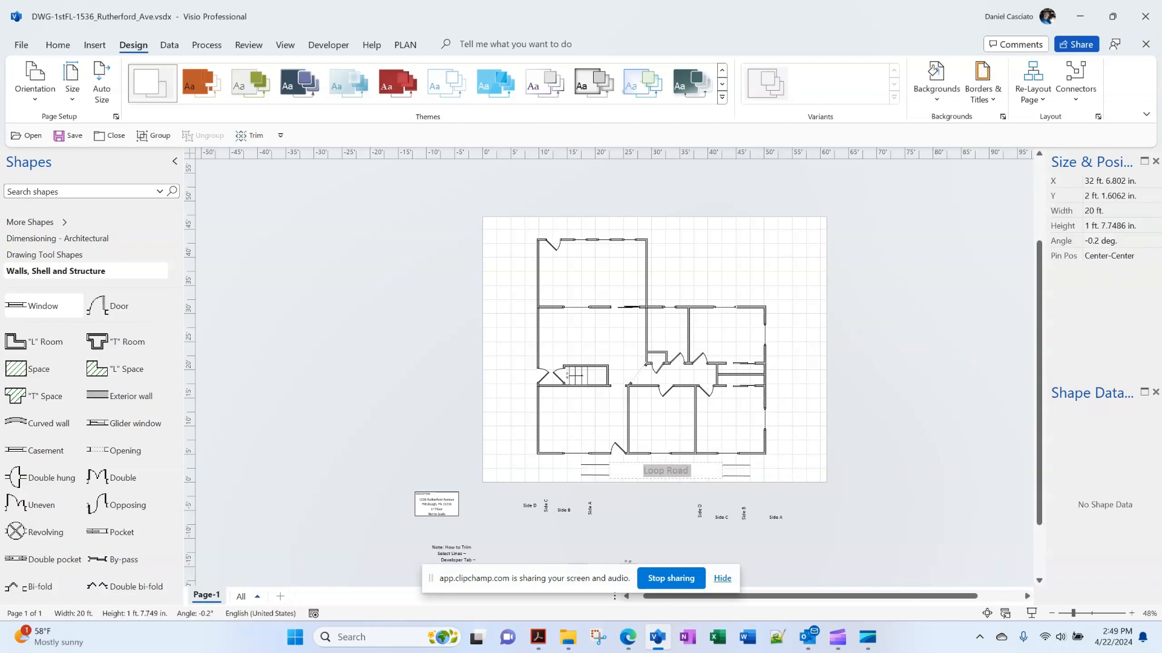
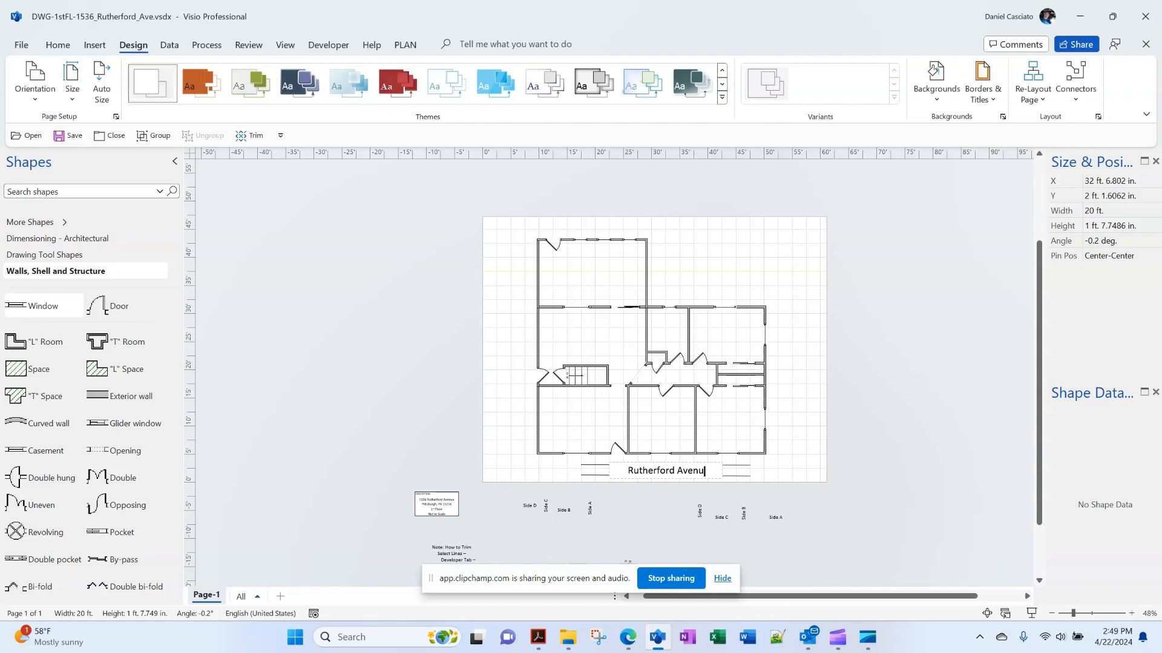
{"action": "key", "text": "Escape"}
{"action": "key", "text": "Escape"}
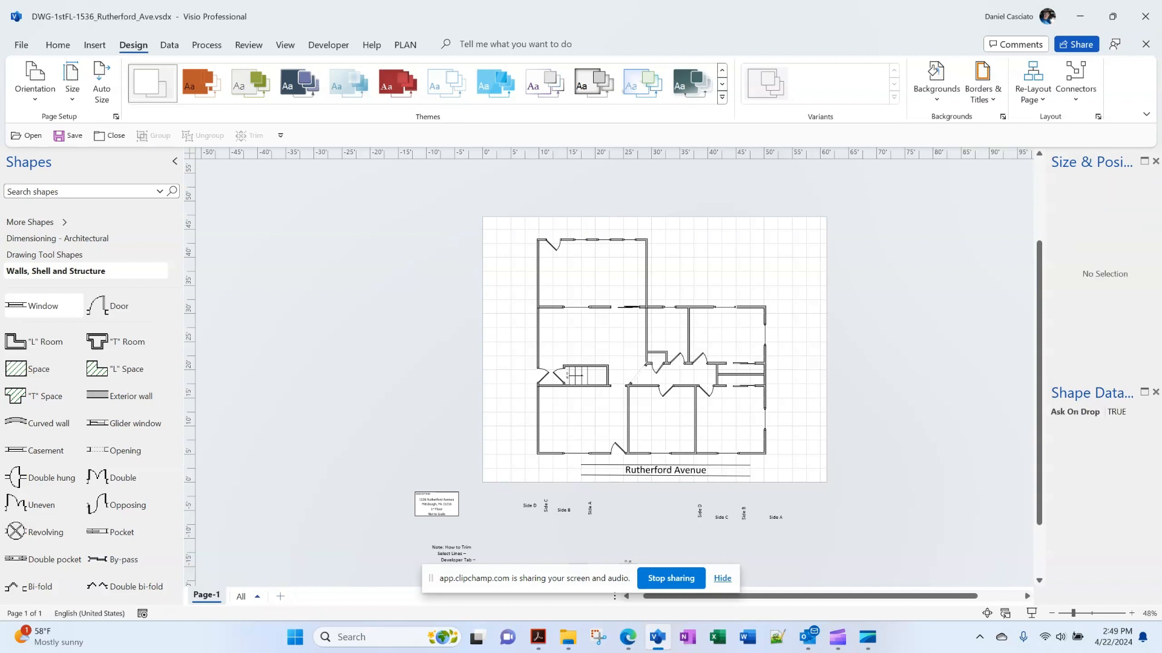
{"action": "left_click", "coordinate": [437, 504]}
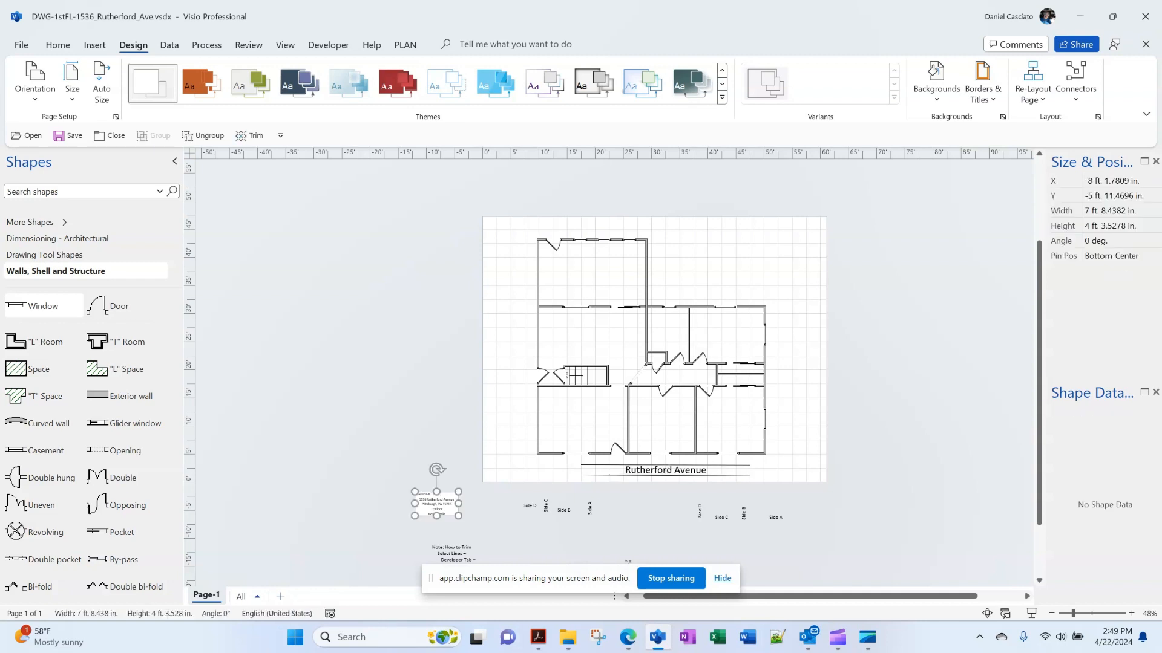
{"action": "left_click_drag", "start_coordinate": [436, 504], "coordinate": [512, 462]}
{"action": "key", "text": "Escape"}
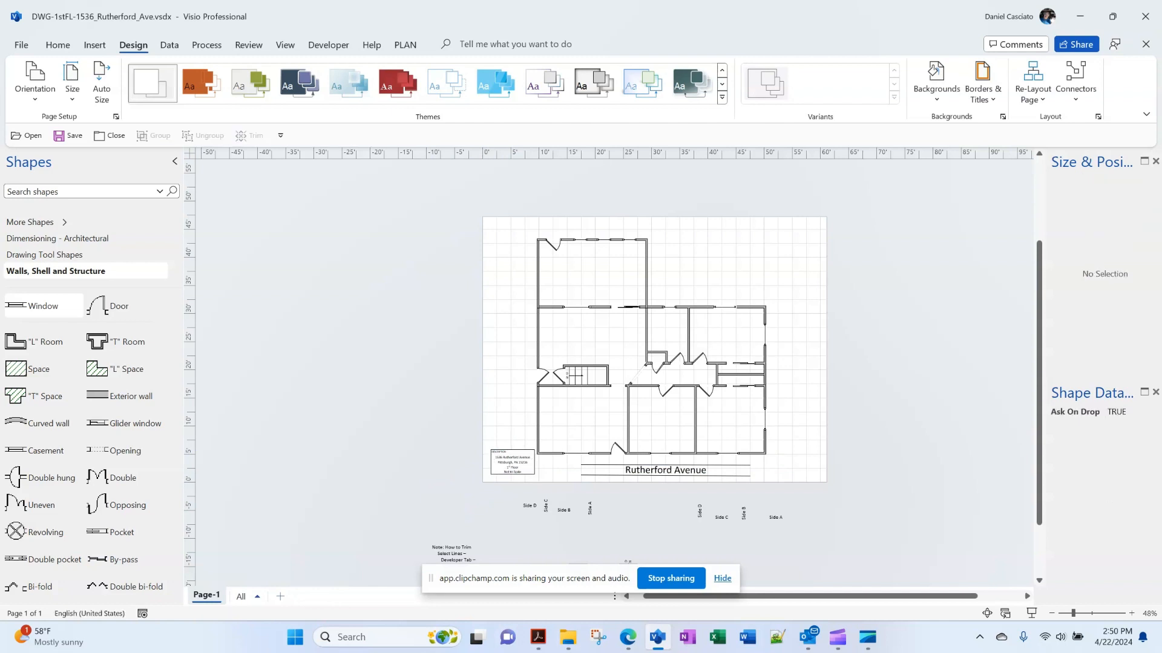
{"action": "scroll", "coordinate": [614, 372], "scroll_direction": "up", "scroll_amount": 3}
{"action": "scroll", "coordinate": [614, 372], "scroll_direction": "down", "scroll_amount": 3}
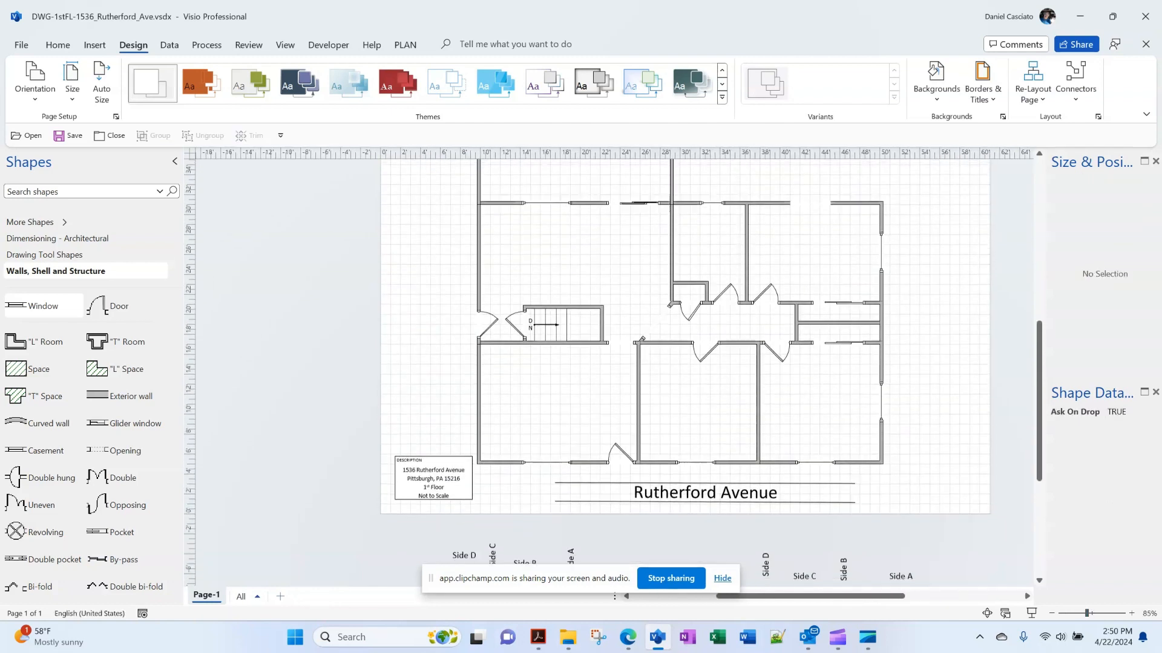
Stretch the description box's bottom edge down to make it slightly taller
{"action": "left_click", "coordinate": [433, 445]}
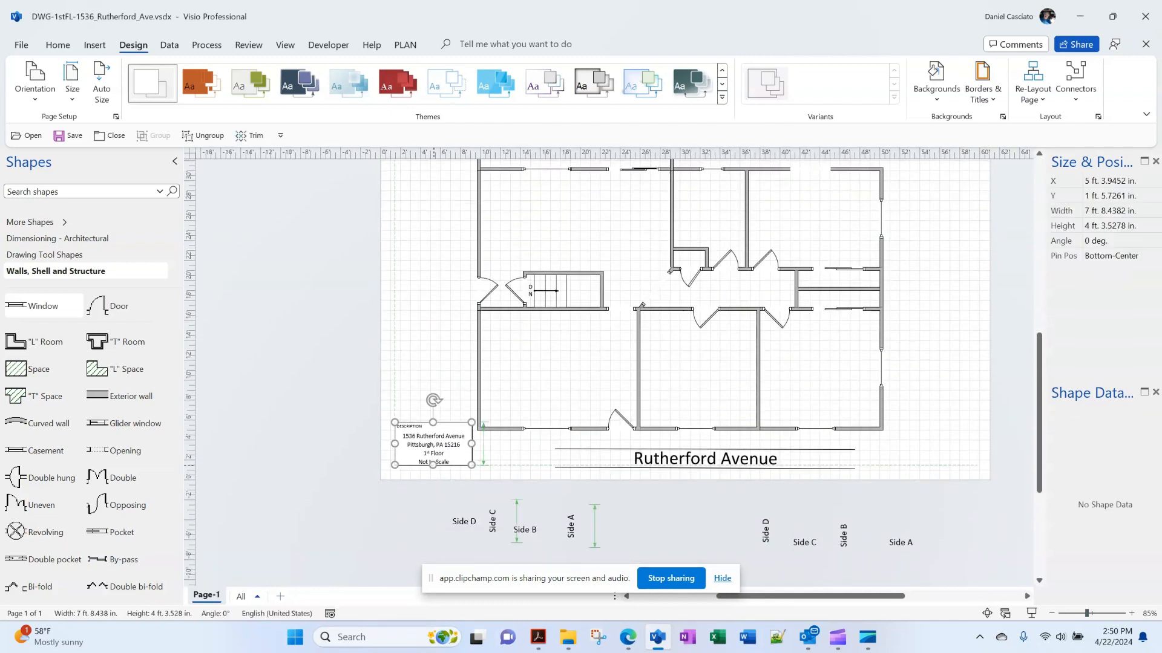
{"action": "left_click_drag", "start_coordinate": [432, 465], "coordinate": [433, 470]}
{"action": "key", "text": "Escape"}
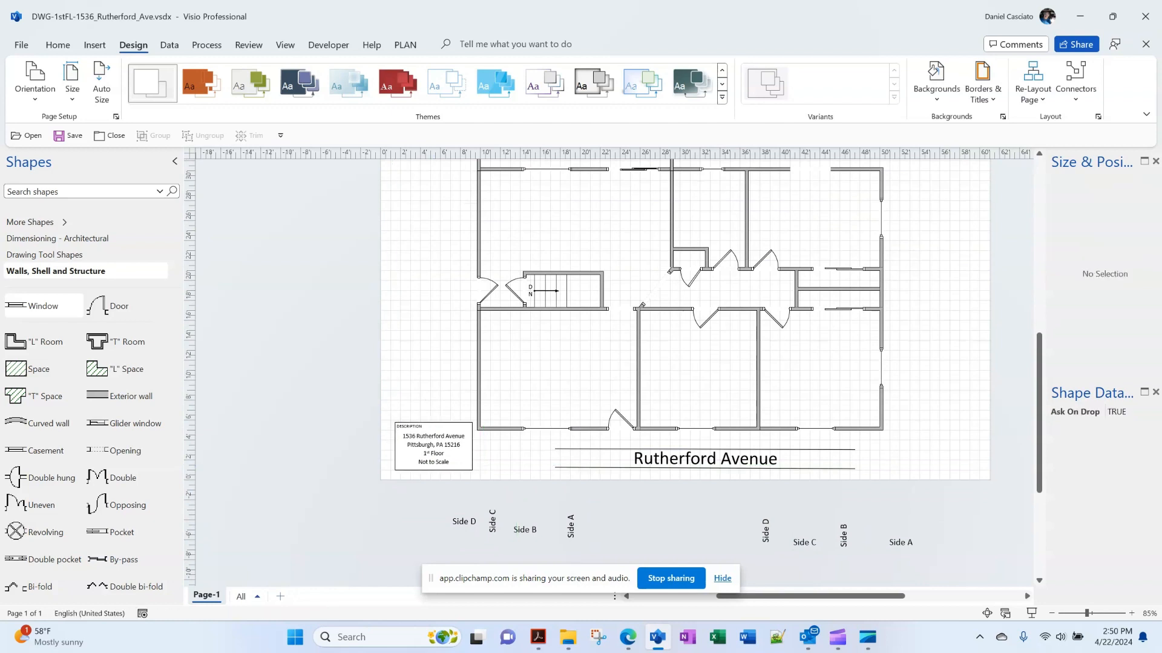
{"action": "scroll", "coordinate": [614, 372], "scroll_direction": "up", "scroll_amount": 1}
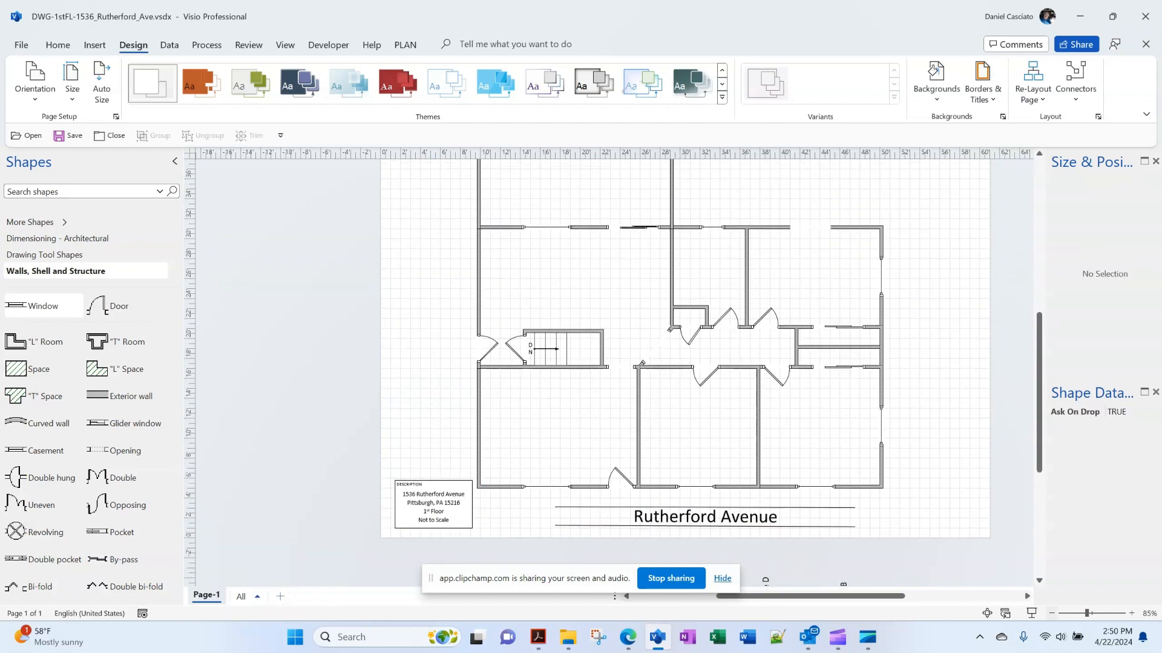
{"action": "scroll", "coordinate": [614, 372], "scroll_direction": "down", "scroll_amount": 2}
{"action": "scroll", "coordinate": [614, 372], "scroll_direction": "down", "scroll_amount": 1}
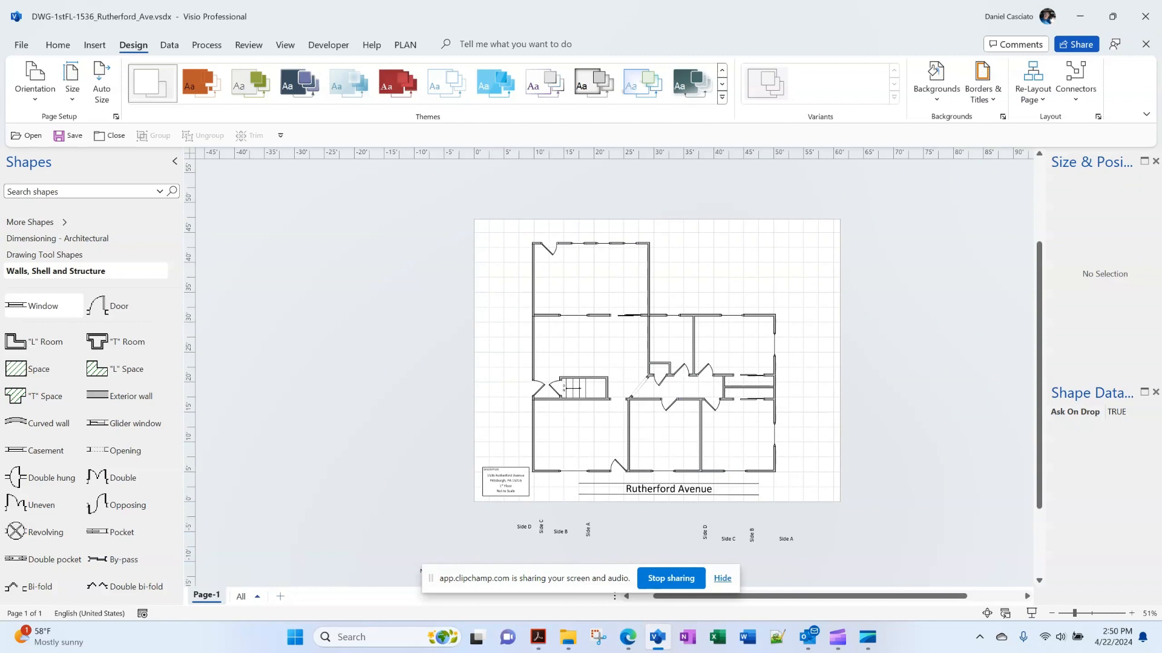
Add a vertical guide on the central wall (X 29 ft 3.7484 in.) and a horizontal guide at Y 25 ft
{"action": "left_click_drag", "start_coordinate": [190, 315], "coordinate": [649, 315]}
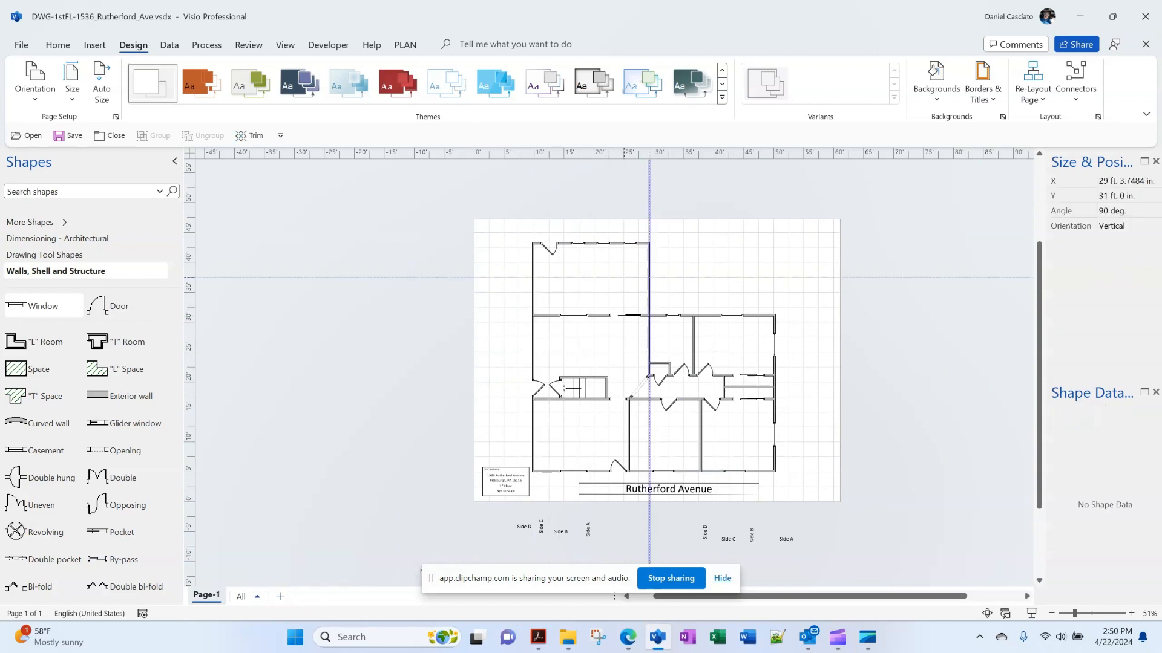
{"action": "left_click_drag", "start_coordinate": [650, 153], "coordinate": [650, 351]}
{"action": "scroll", "coordinate": [614, 372], "scroll_direction": "down", "scroll_amount": 2}
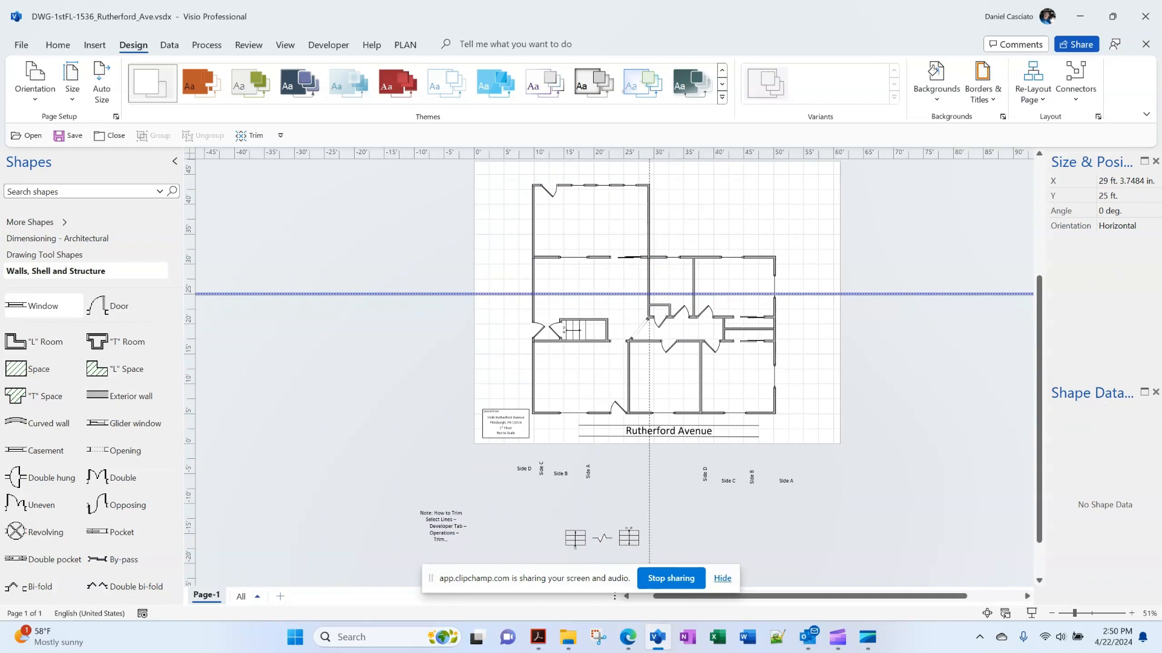
{"action": "scroll", "coordinate": [615, 372], "scroll_direction": "up", "scroll_amount": 1}
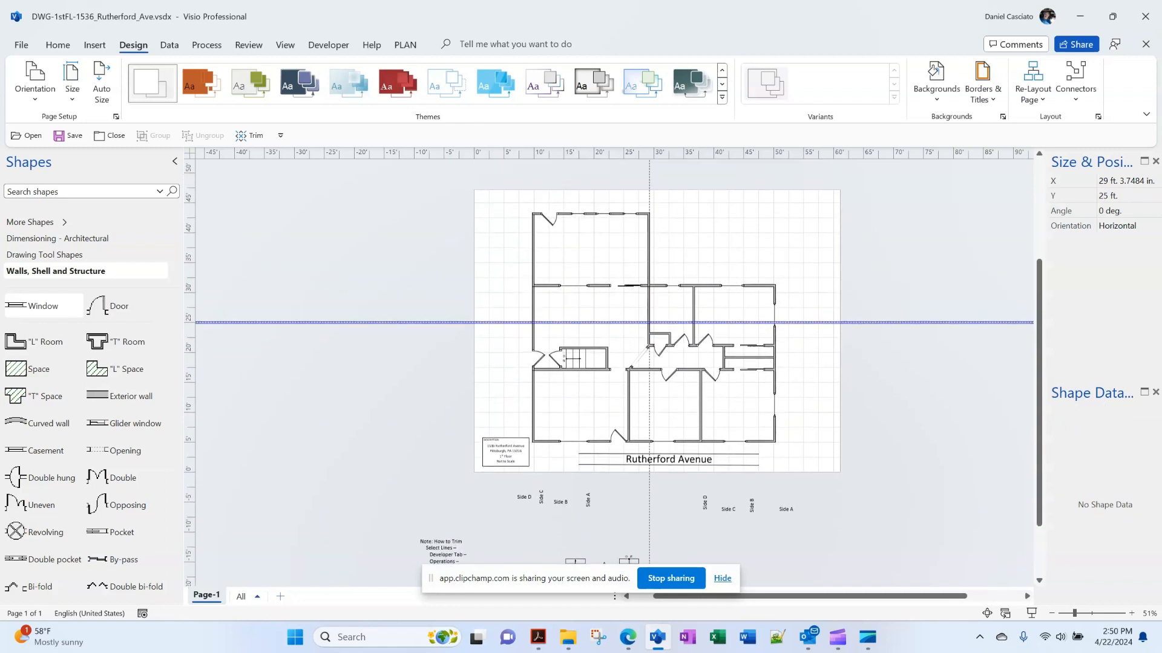
Place the Side A, B, C and D labels at the bottom, left, top and right of the plan
{"action": "left_click", "coordinate": [786, 510]}
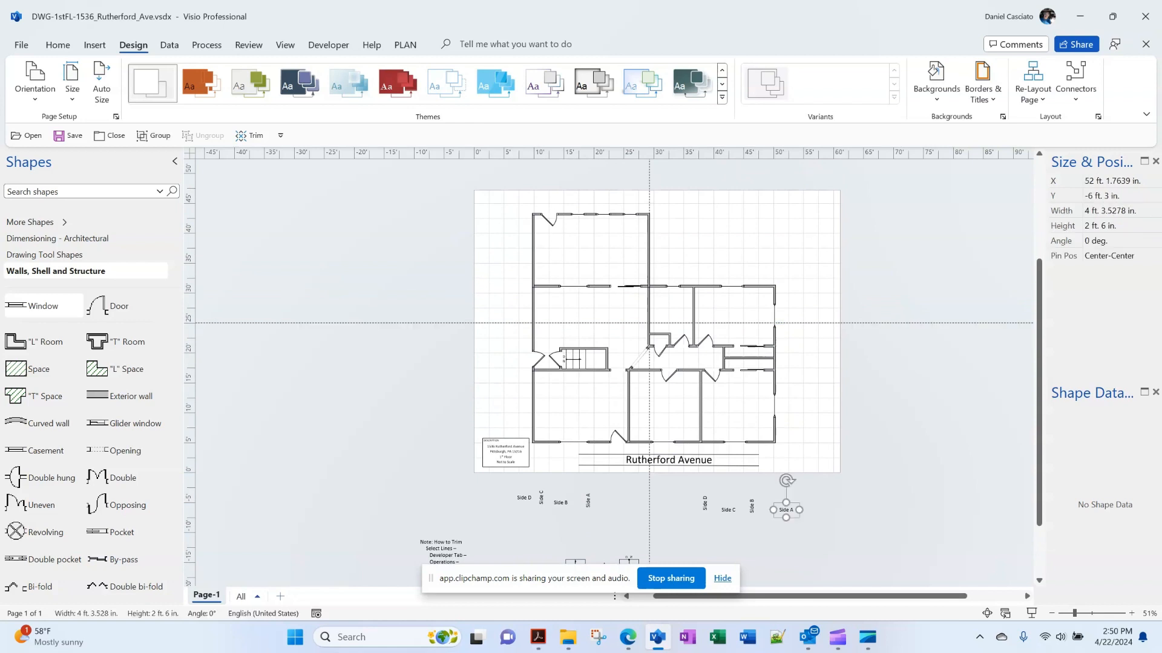
{"action": "key", "text": "Escape"}
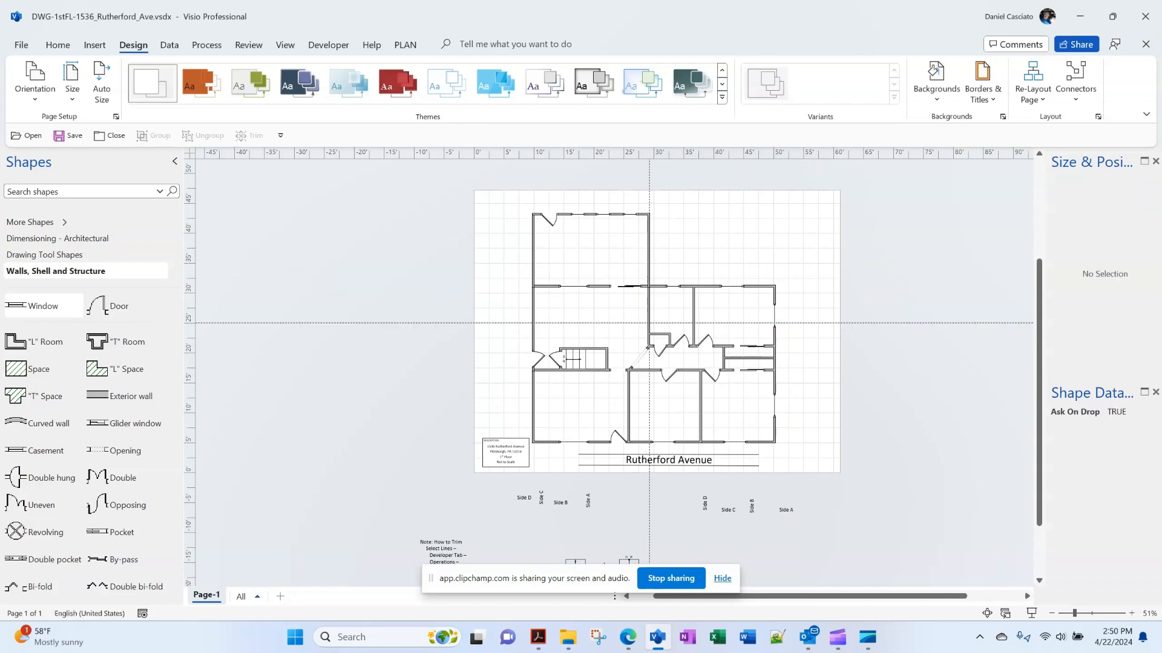
{"action": "left_click_drag", "start_coordinate": [786, 510], "coordinate": [649, 451]}
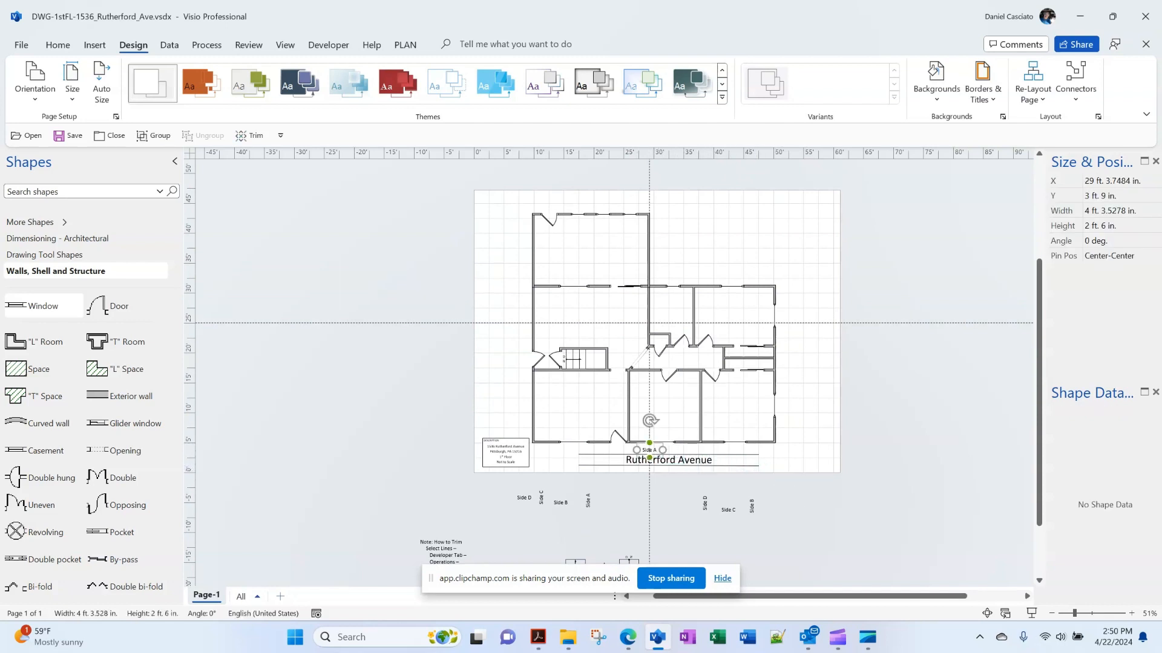
{"action": "left_click_drag", "start_coordinate": [752, 506], "coordinate": [511, 322]}
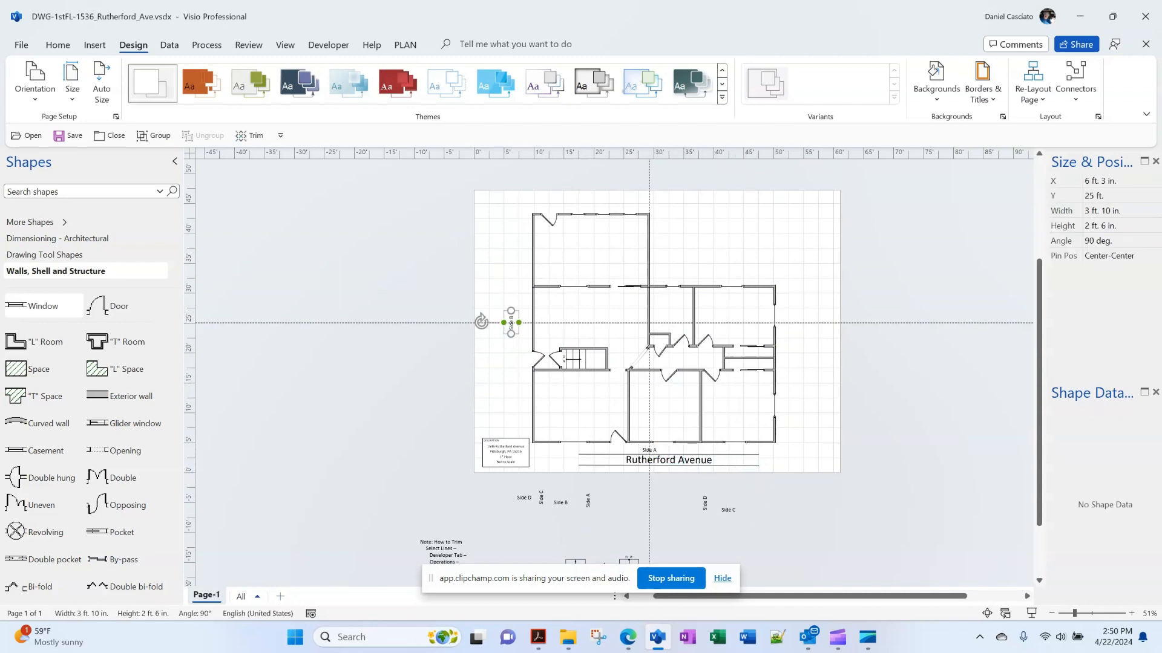
{"action": "left_click_drag", "start_coordinate": [728, 510], "coordinate": [650, 202]}
{"action": "key", "text": "Escape"}
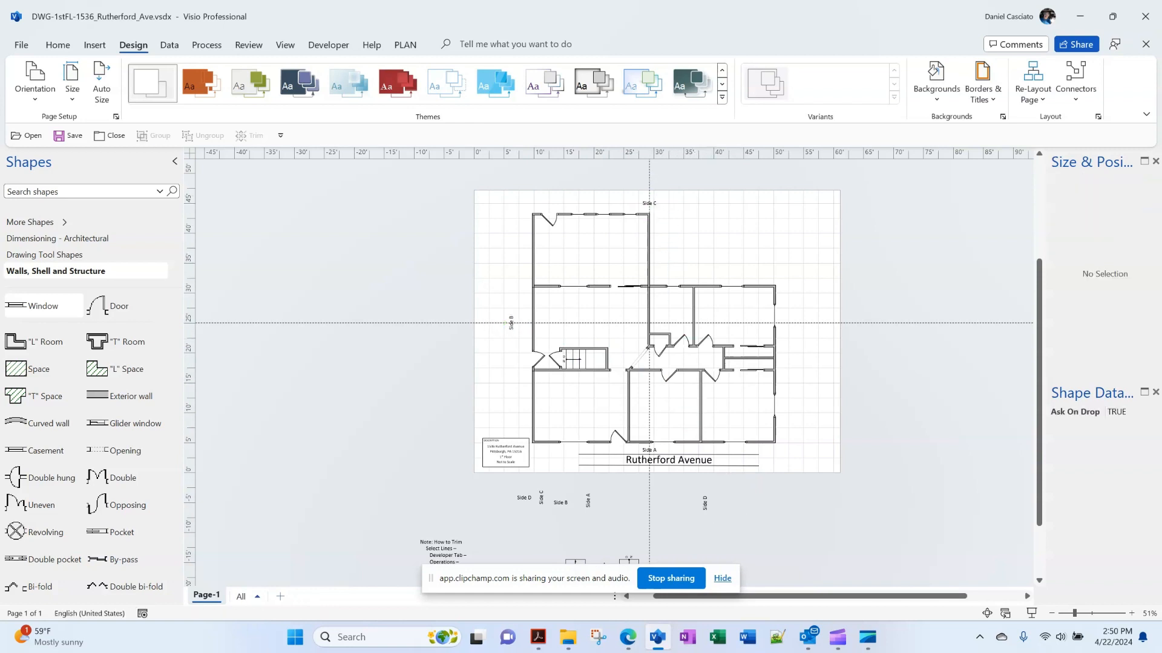
{"action": "left_click_drag", "start_coordinate": [700, 505], "coordinate": [781, 320]}
{"action": "left_click", "coordinate": [705, 503]}
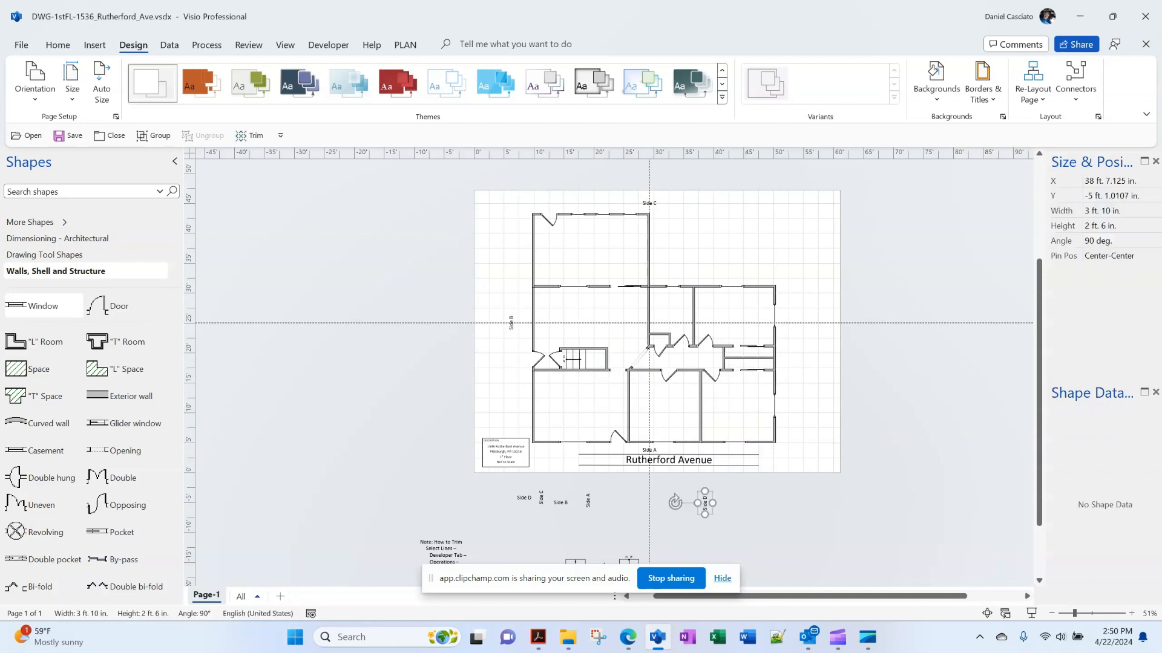
{"action": "left_click_drag", "start_coordinate": [705, 503], "coordinate": [795, 323]}
{"action": "key", "text": "Escape"}
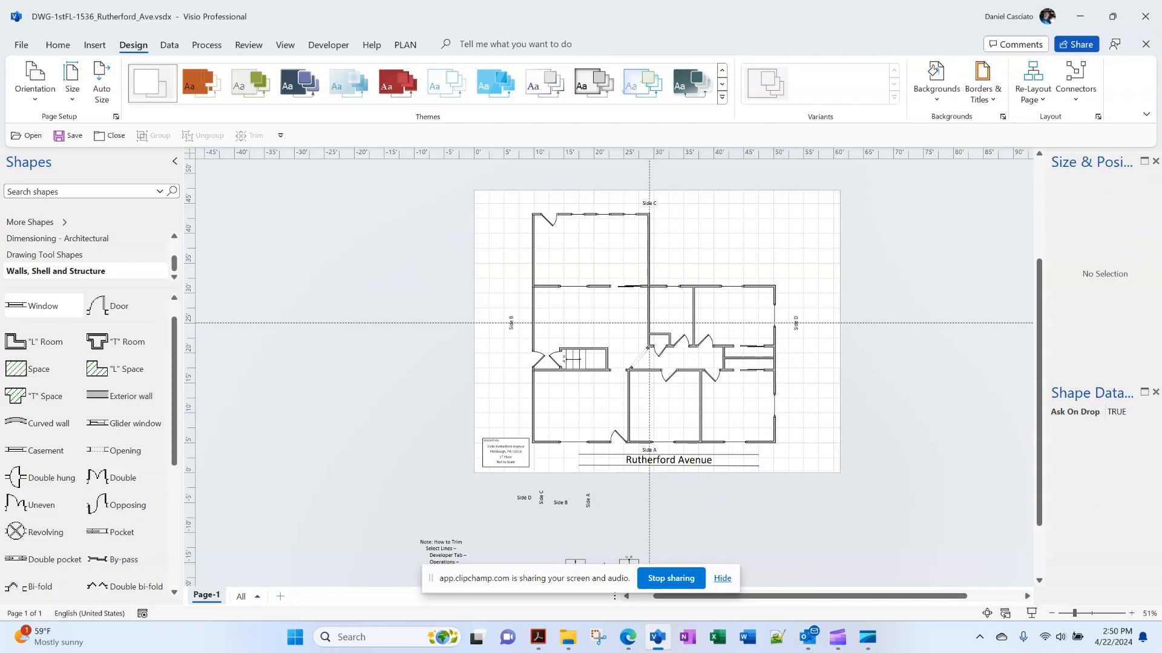
Delete the horizontal and vertical guide lines
{"action": "left_click", "coordinate": [351, 323]}
{"action": "key", "text": "Delete"}
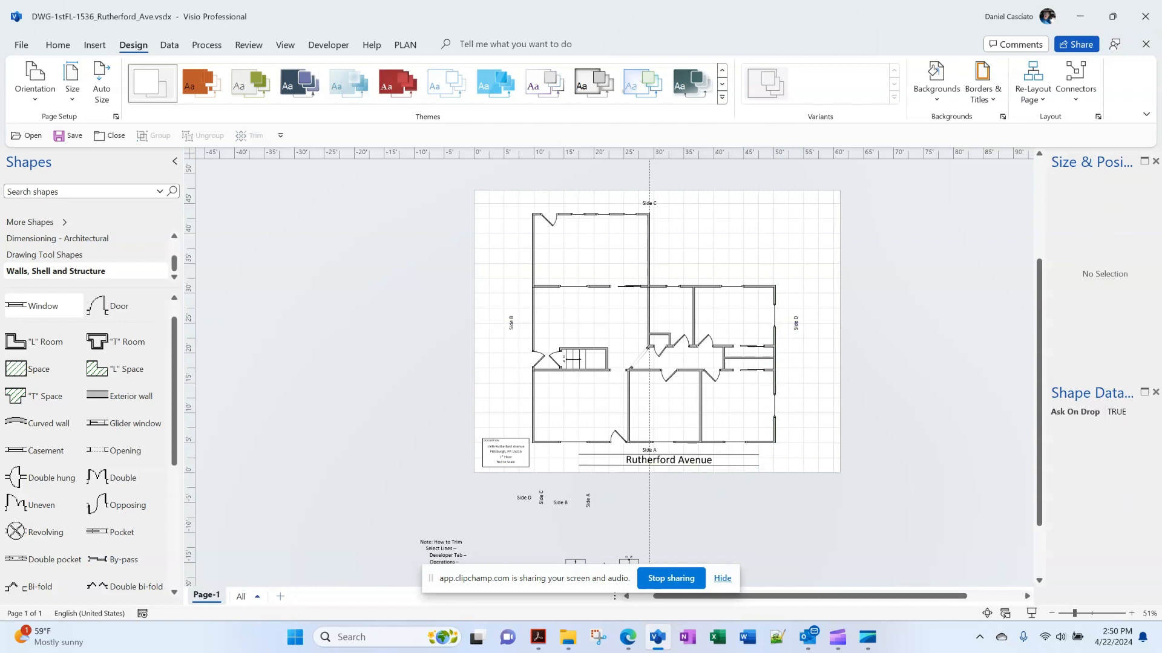
{"action": "left_click", "coordinate": [649, 513]}
{"action": "key", "text": "Delete"}
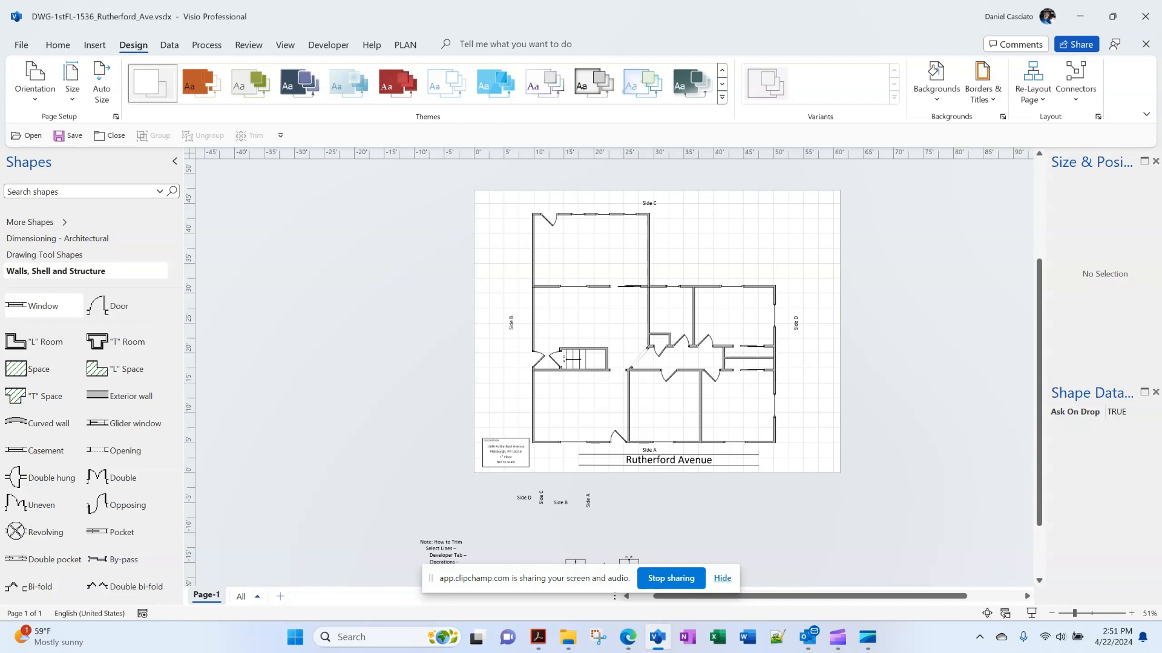
Snap Visio to the left beside the 1536 DWG.pdf sketch in Acrobat and widen it
{"action": "scroll", "coordinate": [612, 375], "scroll_direction": "down", "scroll_amount": 1}
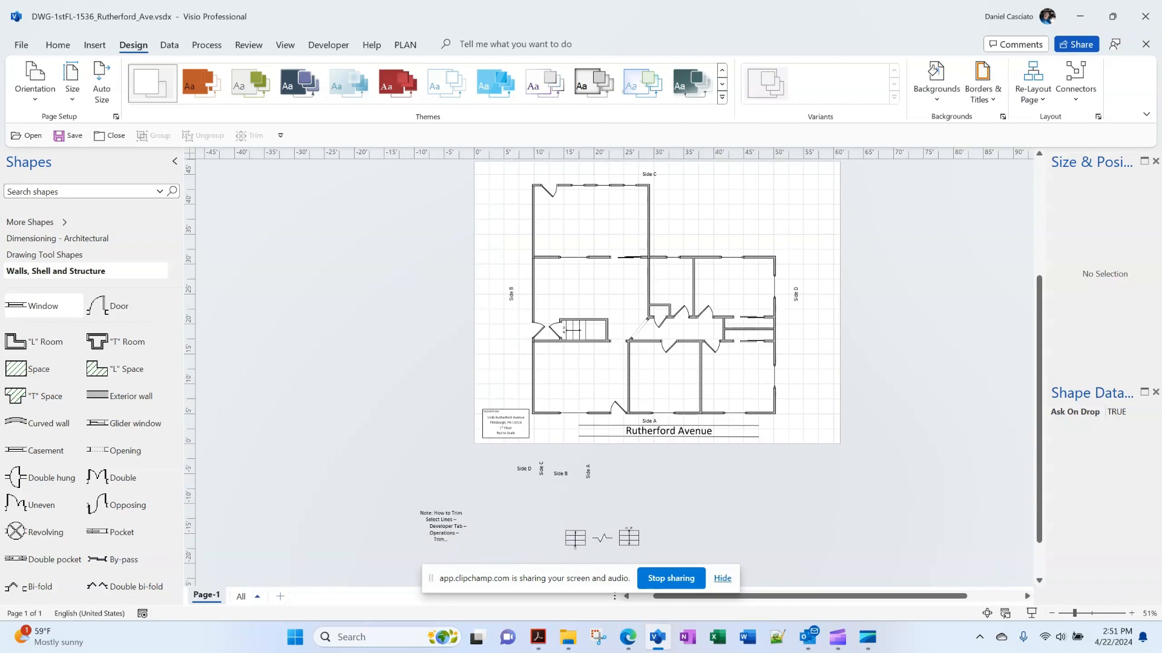
{"action": "left_click", "coordinate": [58, 45]}
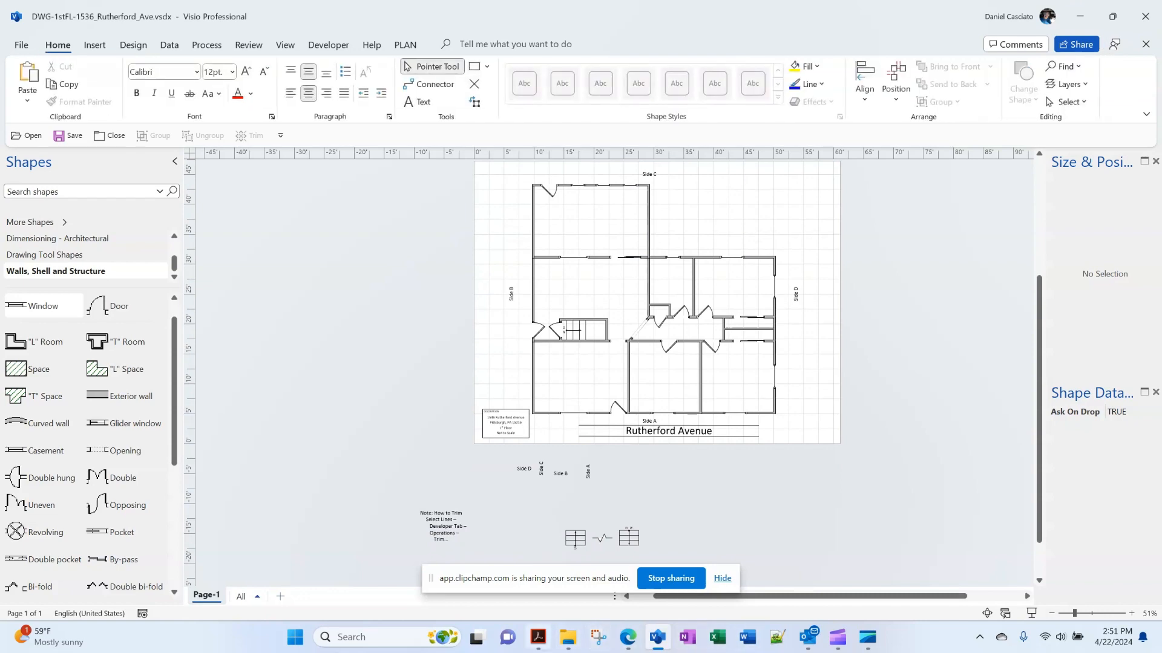
{"action": "left_click", "coordinate": [538, 637]}
{"action": "key", "text": "alt+Tab"}
{"action": "left_click", "coordinate": [1114, 16]}
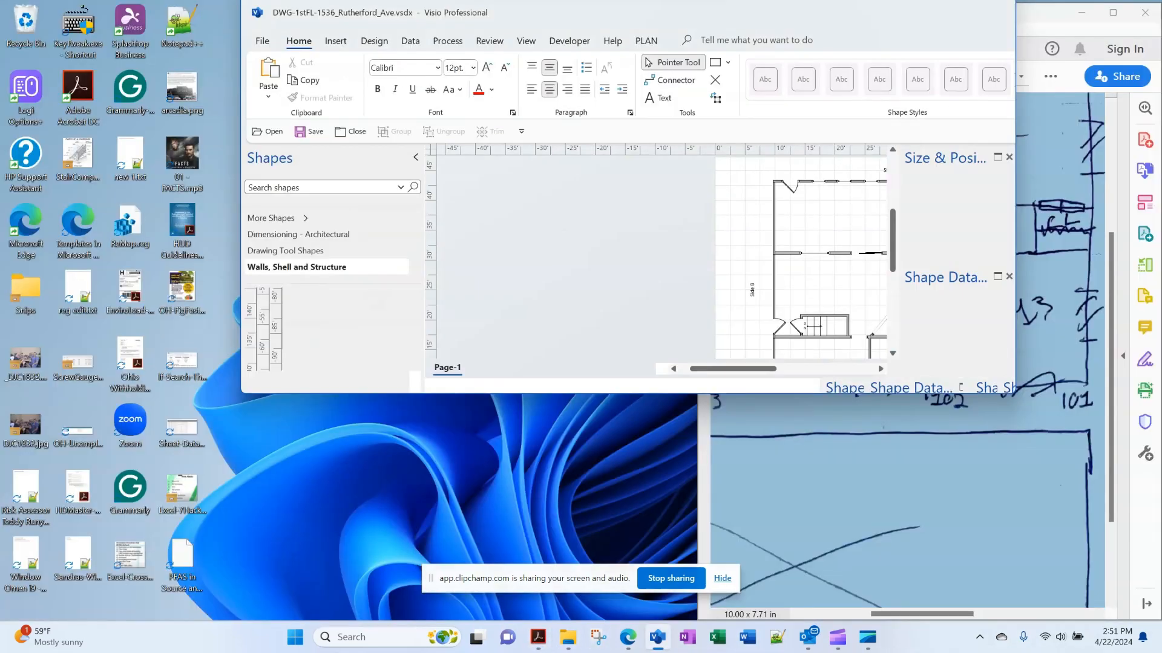
{"action": "mouse_move", "coordinate": [967, 17]}
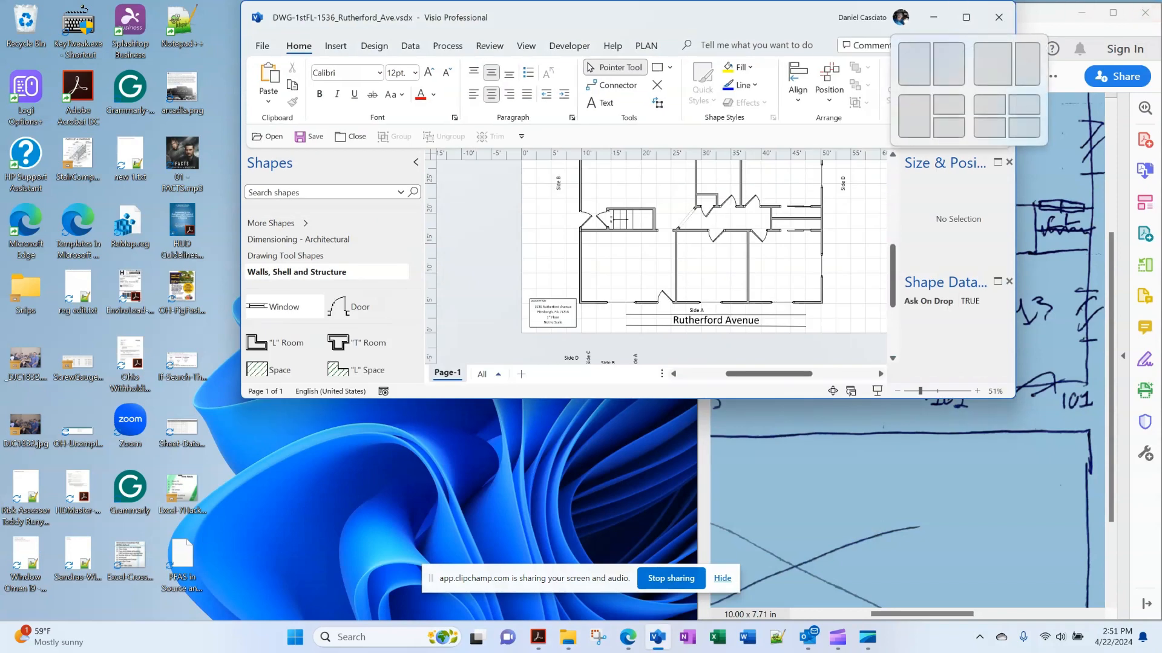
{"action": "left_click", "coordinate": [992, 65]}
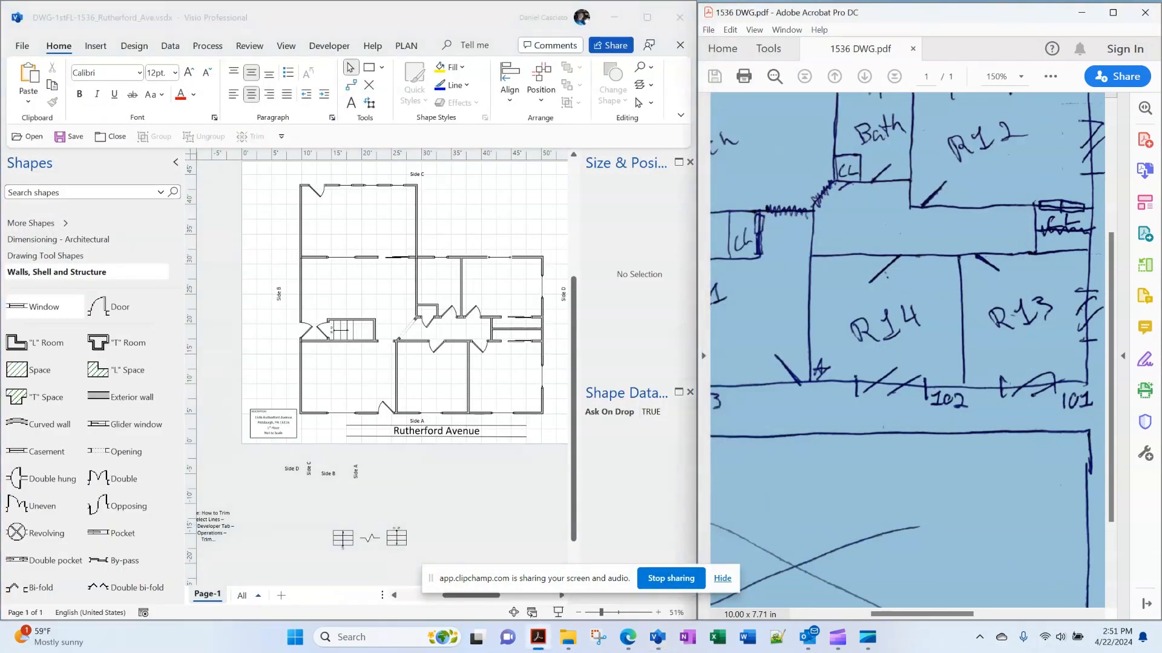
{"action": "key", "text": "alt+Tab"}
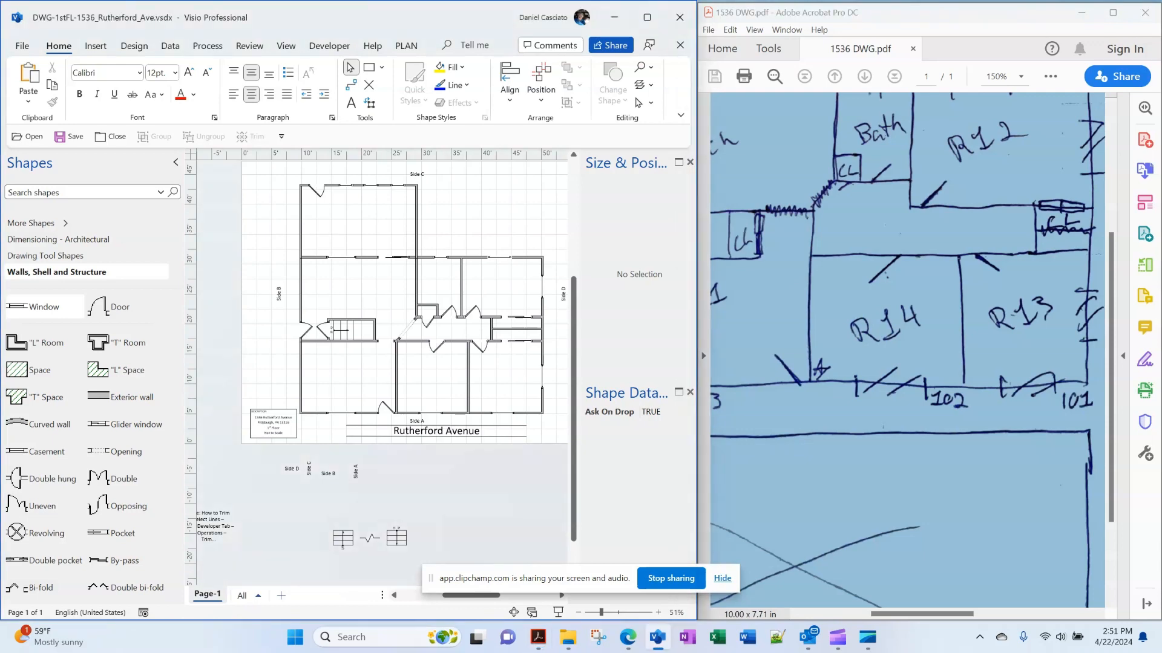
{"action": "left_click_drag", "start_coordinate": [697, 202], "coordinate": [875, 221]}
Set the Acrobat sketch view to 75% zoom so its room labels are readable
{"action": "scroll", "coordinate": [470, 372], "scroll_direction": "up", "scroll_amount": 2}
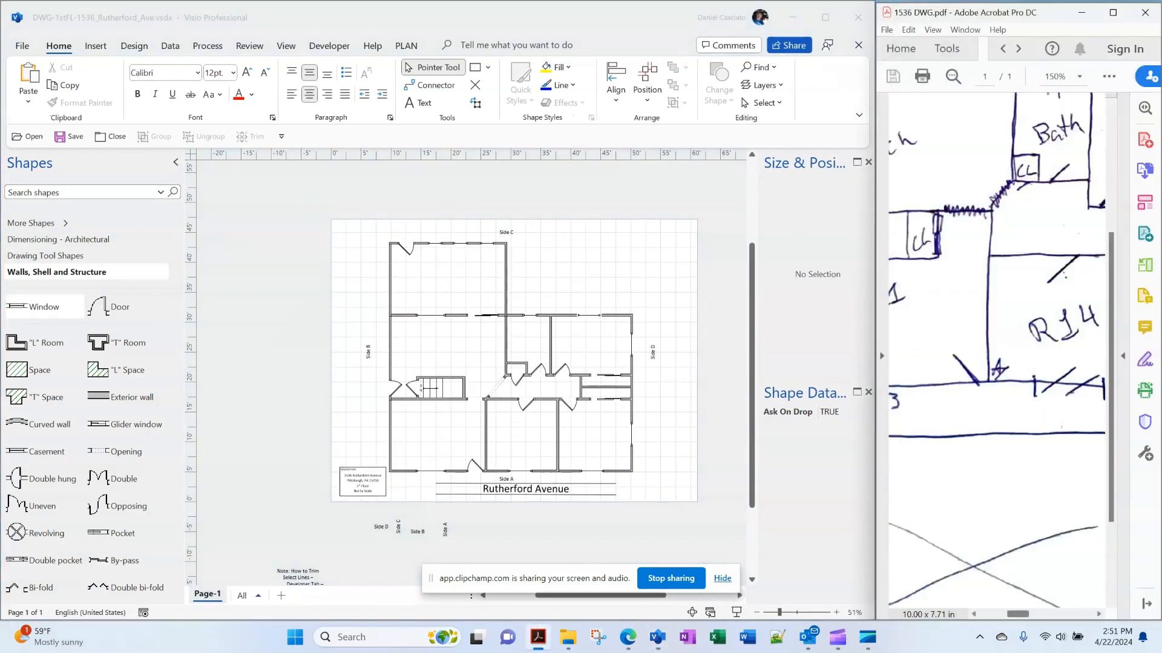
{"action": "left_click", "coordinate": [1029, 484]}
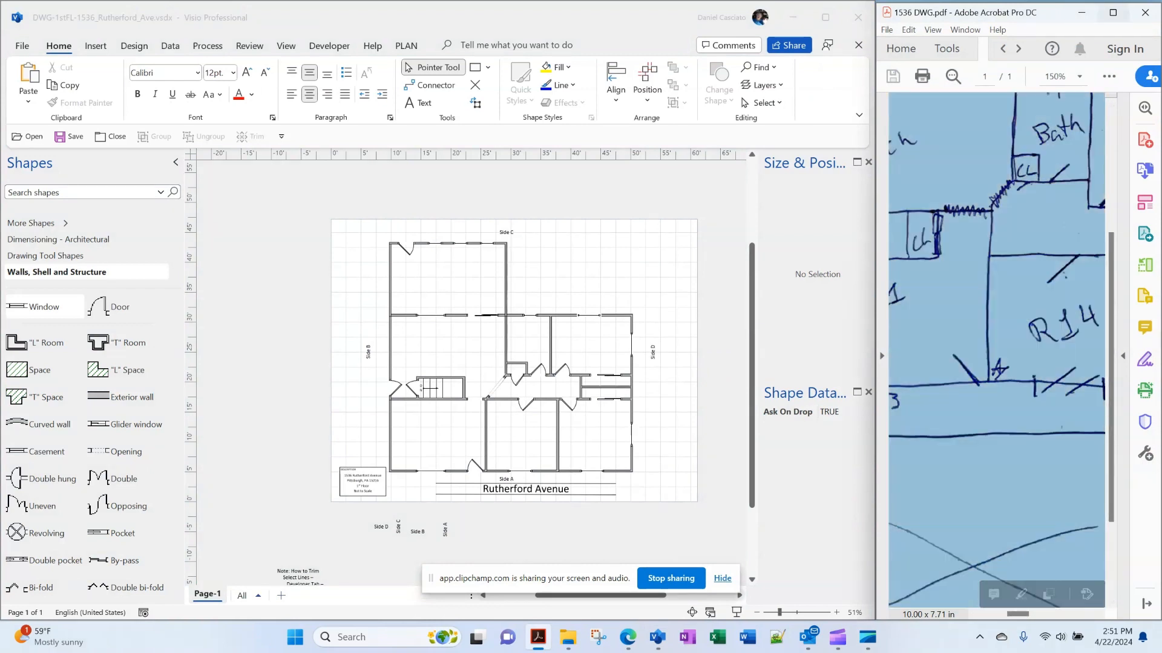
{"action": "mouse_move", "coordinate": [1112, 12]}
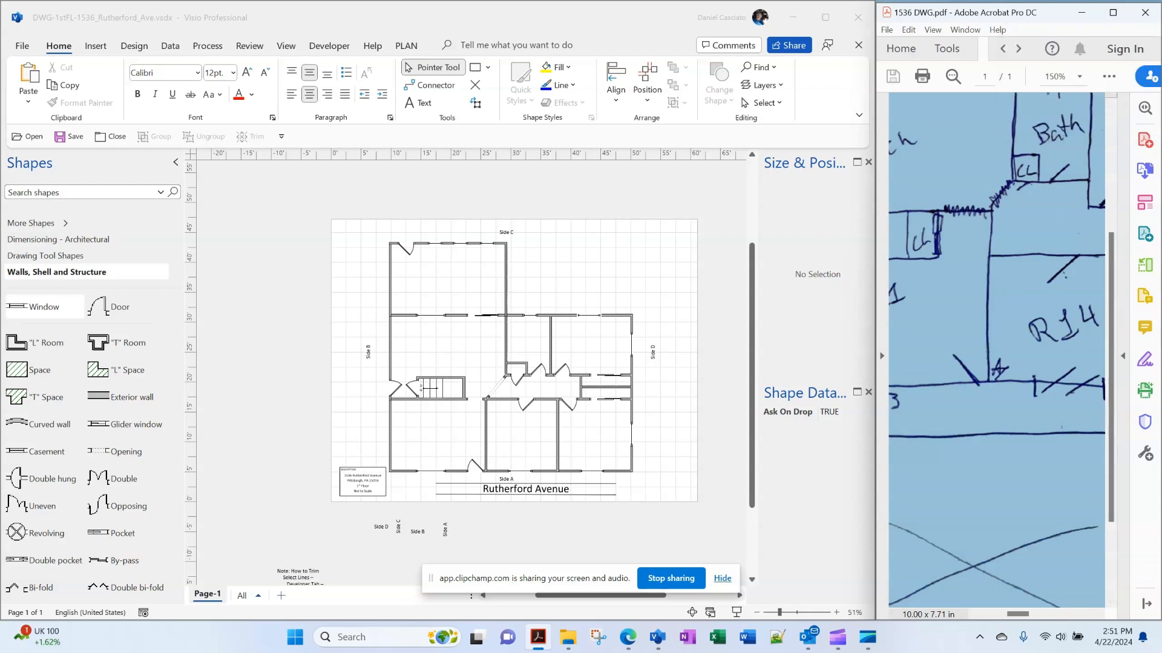
{"action": "left_click", "coordinate": [1080, 77]}
{"action": "left_click", "coordinate": [1072, 176]}
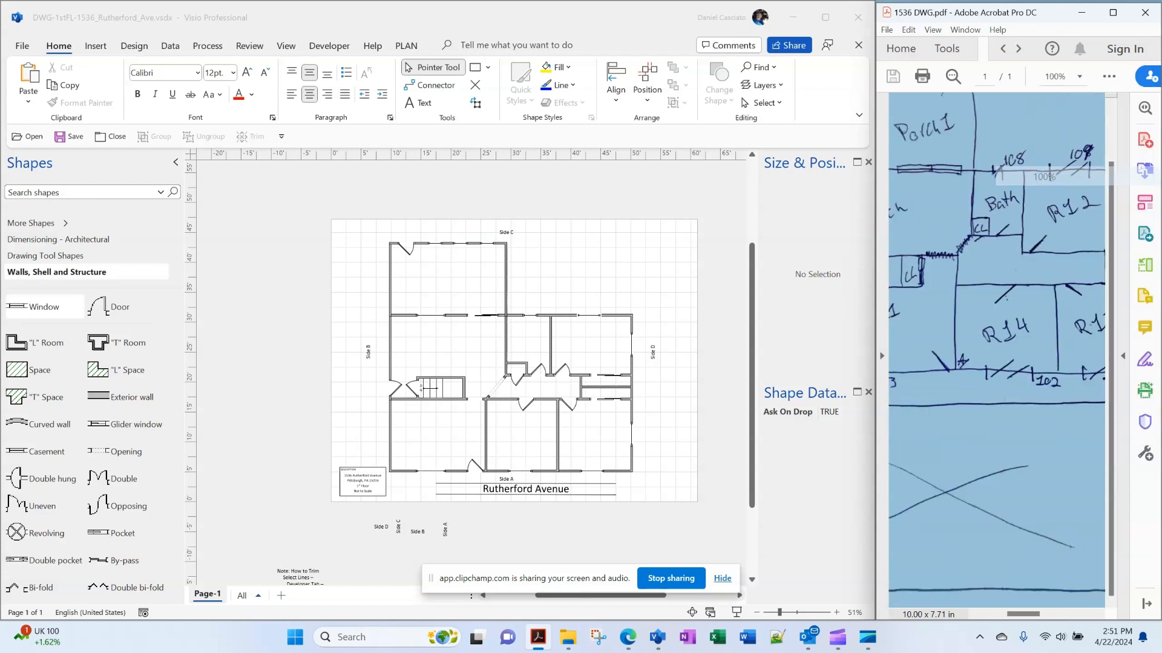
{"action": "left_click", "coordinate": [1079, 76]}
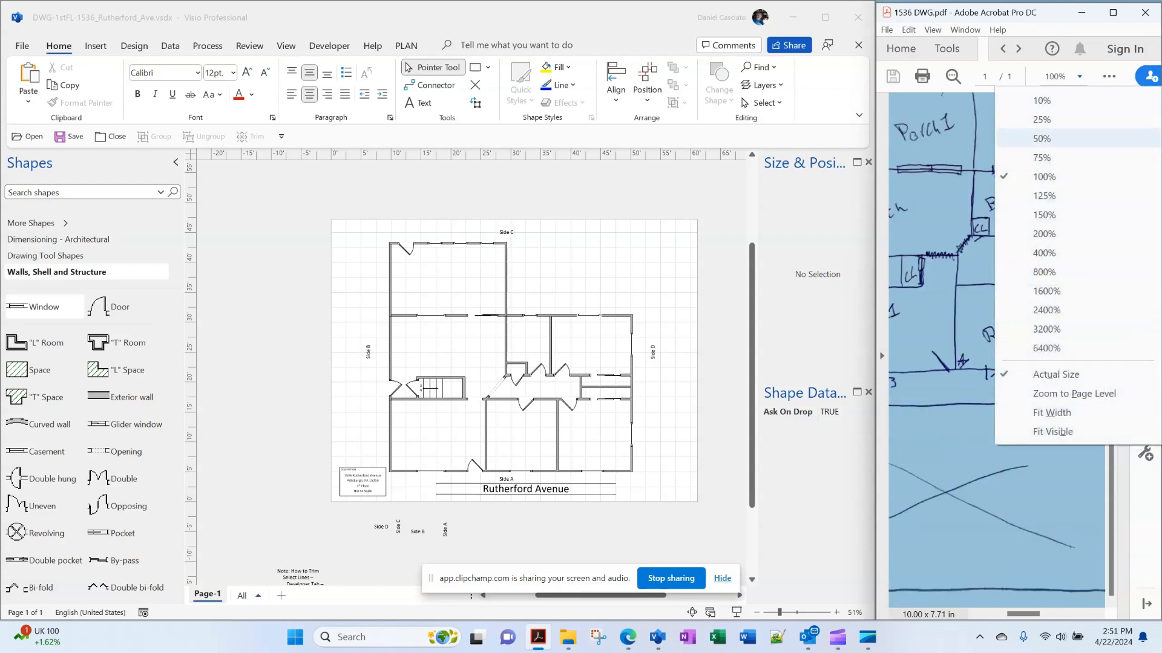
{"action": "left_click", "coordinate": [1072, 158]}
{"action": "left_click_drag", "start_coordinate": [1029, 614], "coordinate": [1019, 615]}
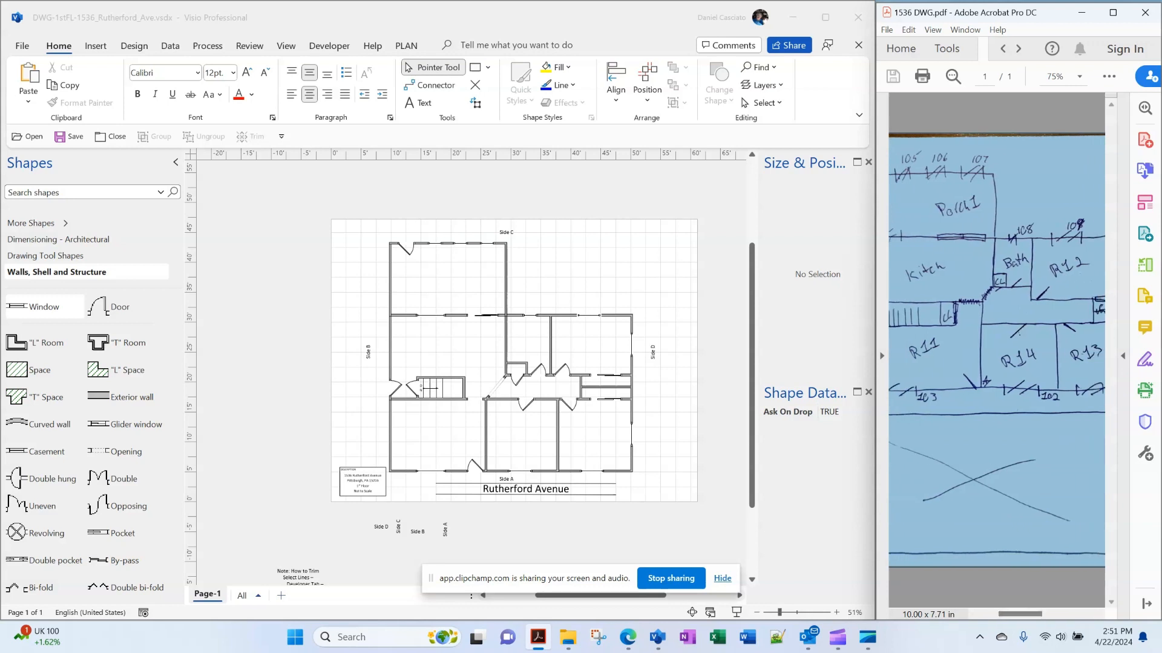
{"action": "left_click", "coordinate": [418, 103]}
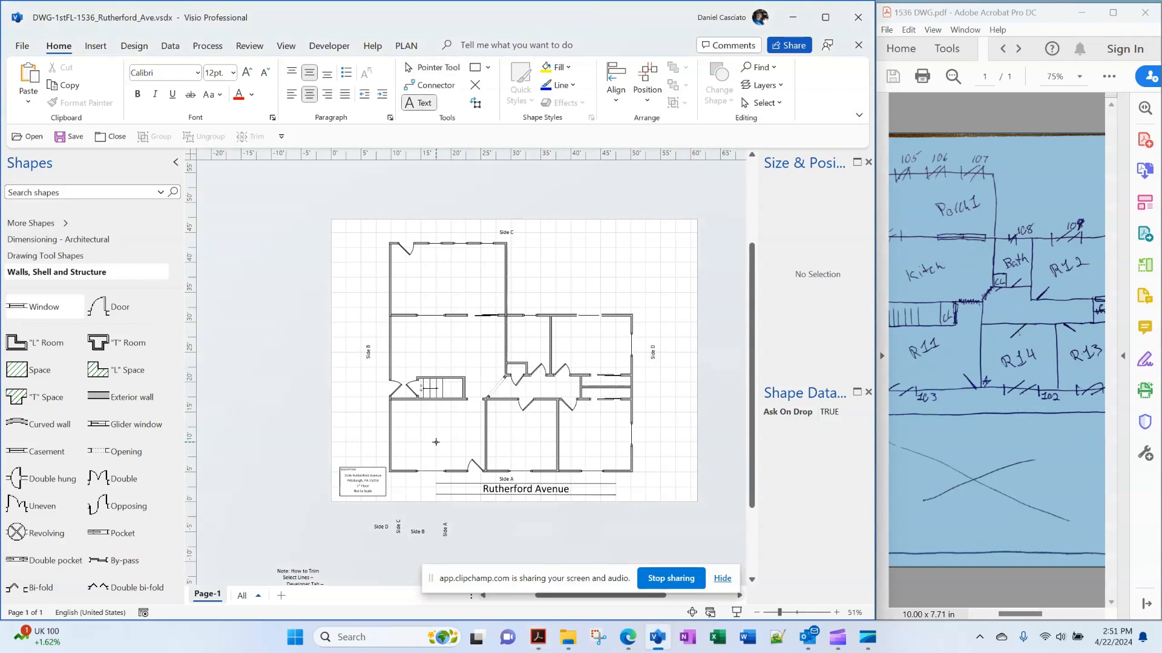
Label the lower-left room Room11, the room above the stairs Kitchen, and the small room Bath11
{"action": "left_click", "coordinate": [436, 442]}
{"action": "type", "text": "Room11"}
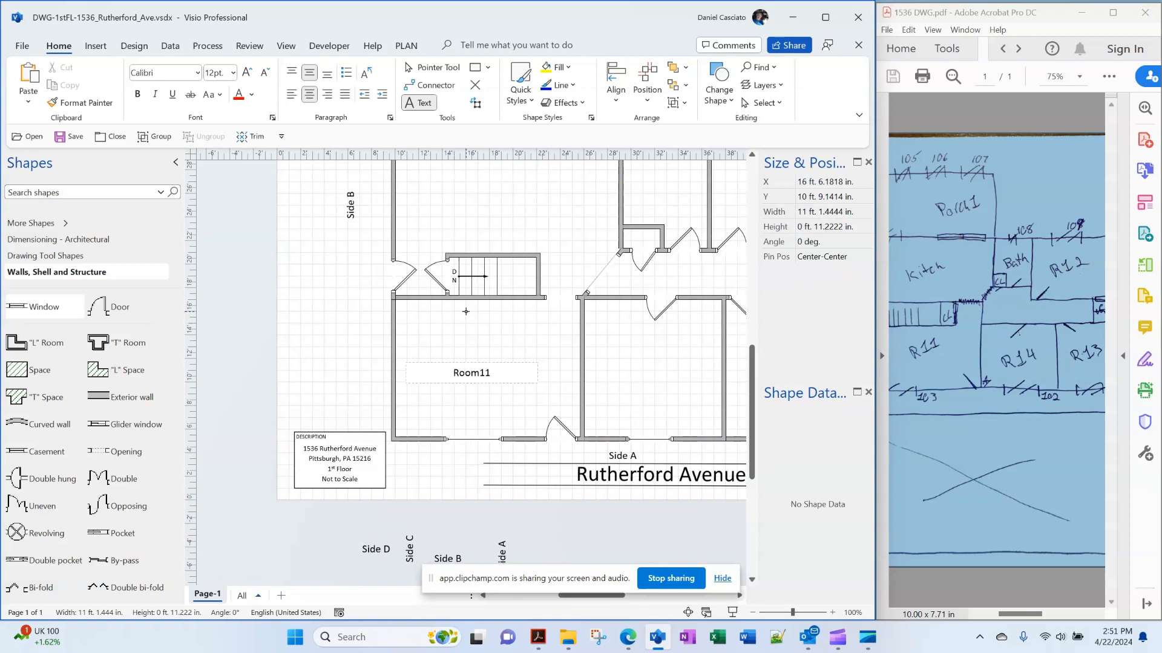
{"action": "scroll", "coordinate": [489, 287], "scroll_direction": "up", "scroll_amount": 1}
{"action": "left_click", "coordinate": [501, 263]}
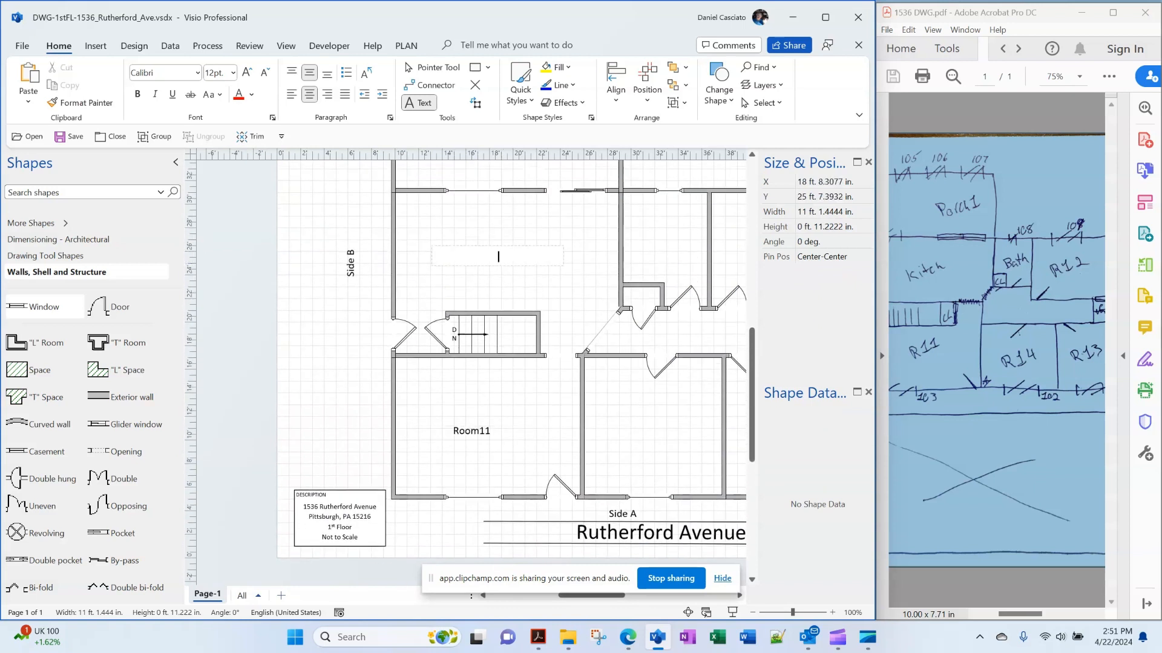
{"action": "type", "text": "Kitchen"}
{"action": "left_click", "coordinate": [666, 240]}
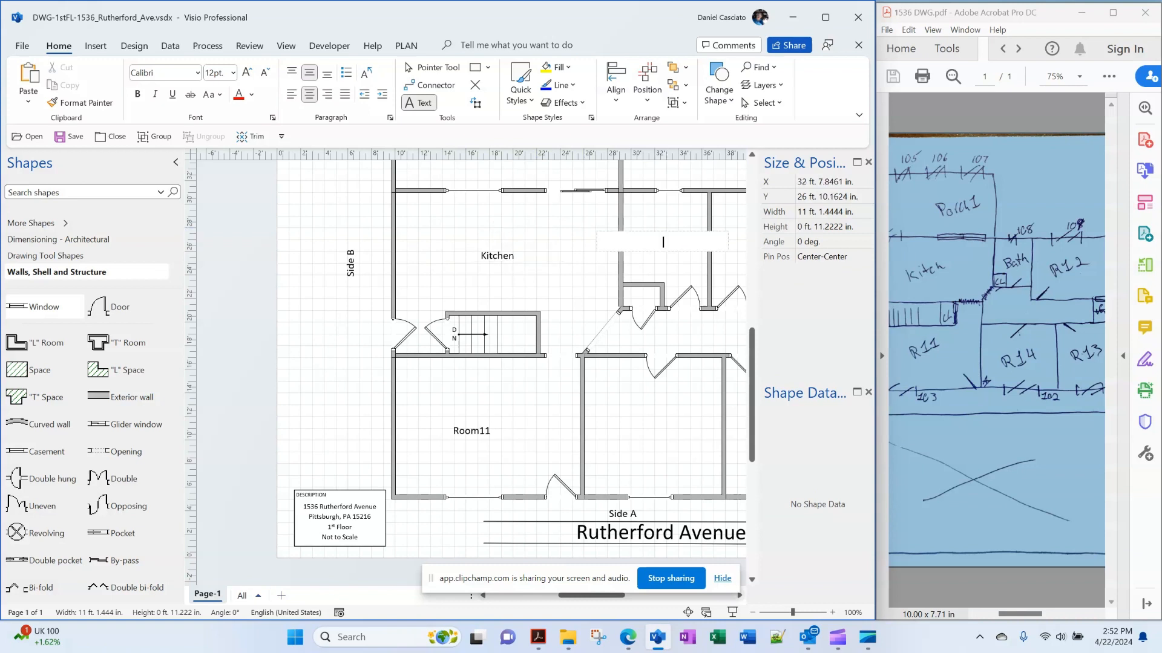
{"action": "type", "text": "Bath11"}
Label the upper-right, lower-right and lower-middle rooms Room12, Room13 and Room14
{"action": "left_click_drag", "start_coordinate": [431, 578], "coordinate": [772, 47]}
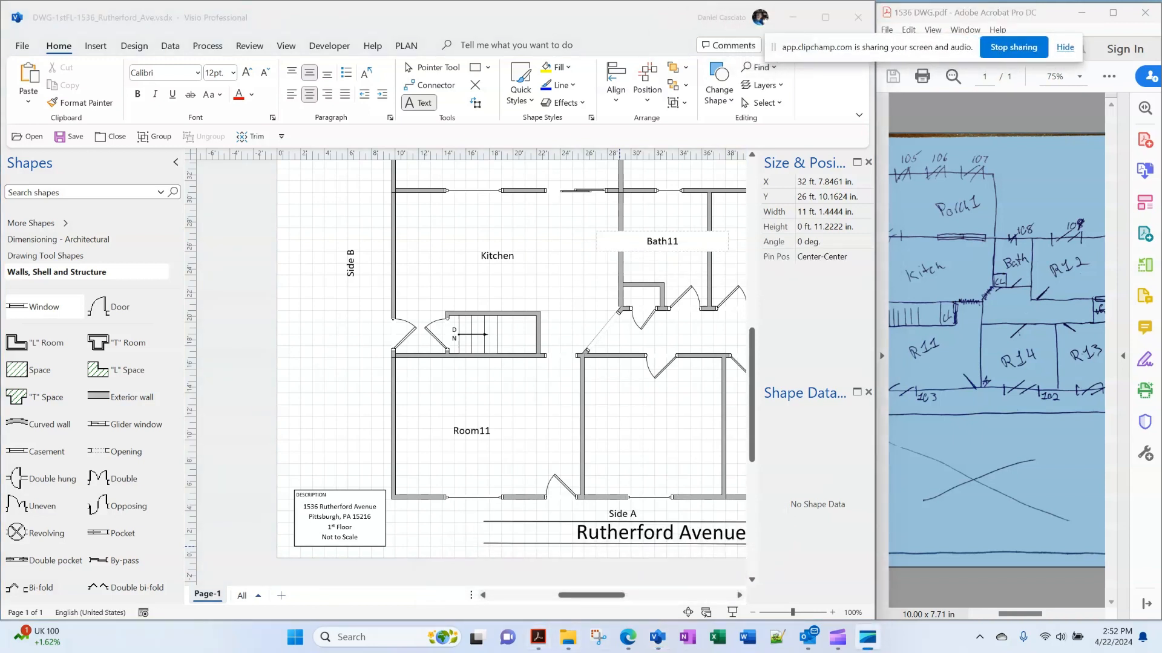
{"action": "left_click", "coordinate": [591, 596]}
{"action": "left_click_drag", "start_coordinate": [591, 595], "coordinate": [628, 596]}
{"action": "left_click", "coordinate": [475, 252]}
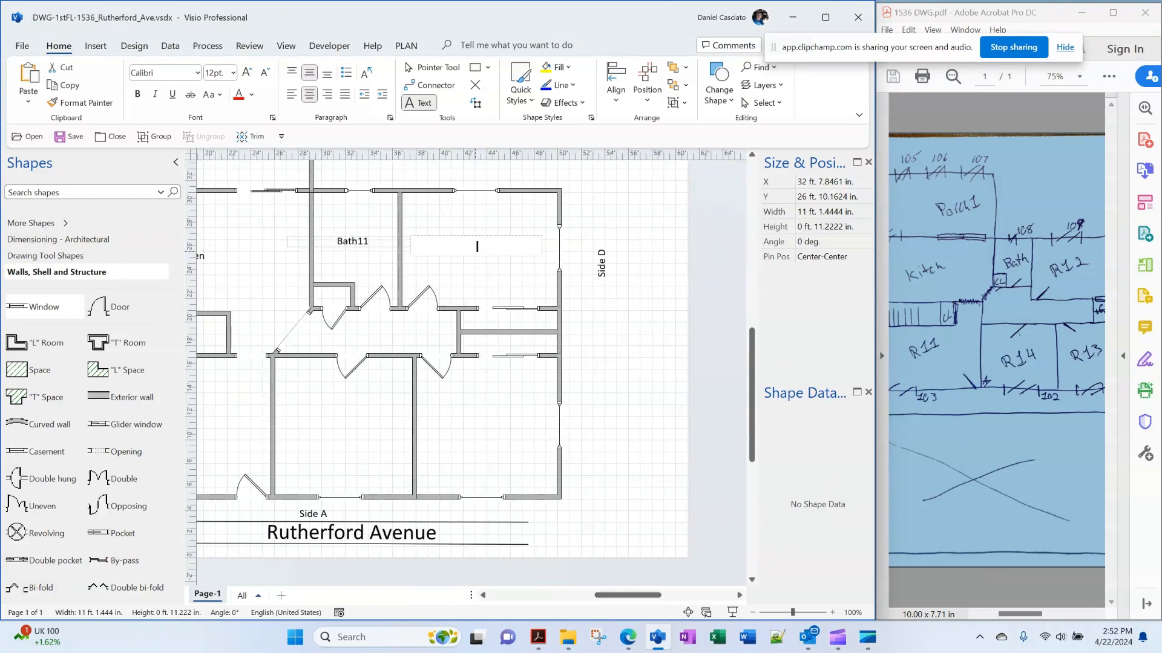
{"action": "type", "text": "Room12"}
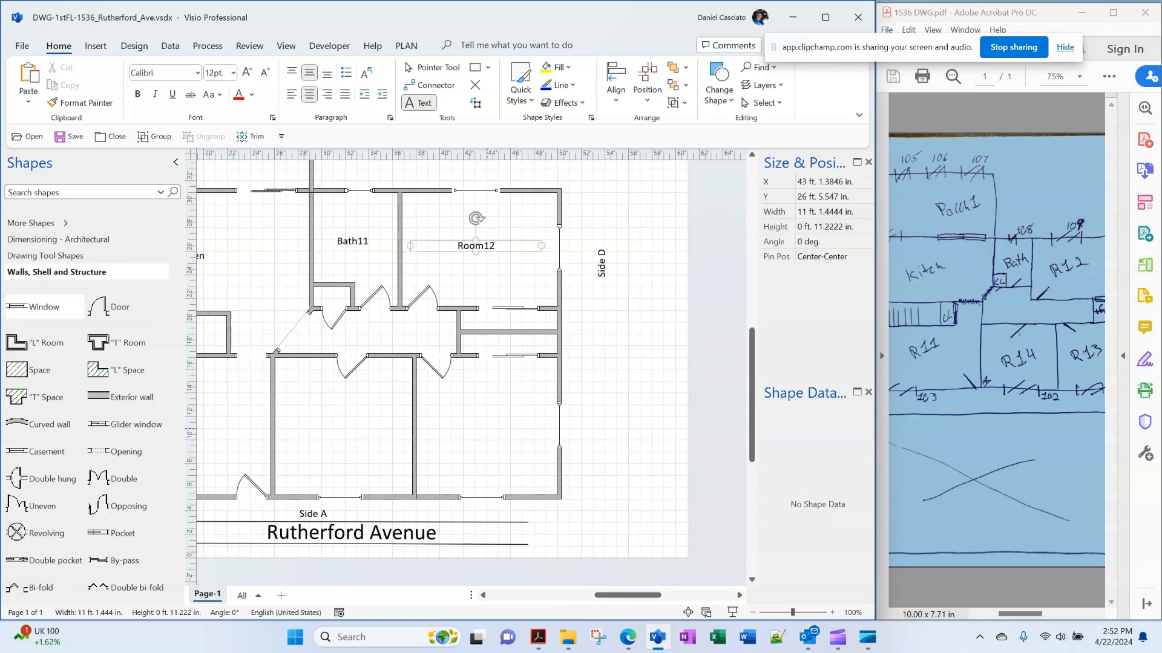
{"action": "left_click", "coordinate": [486, 434]}
{"action": "type", "text": "Room13"}
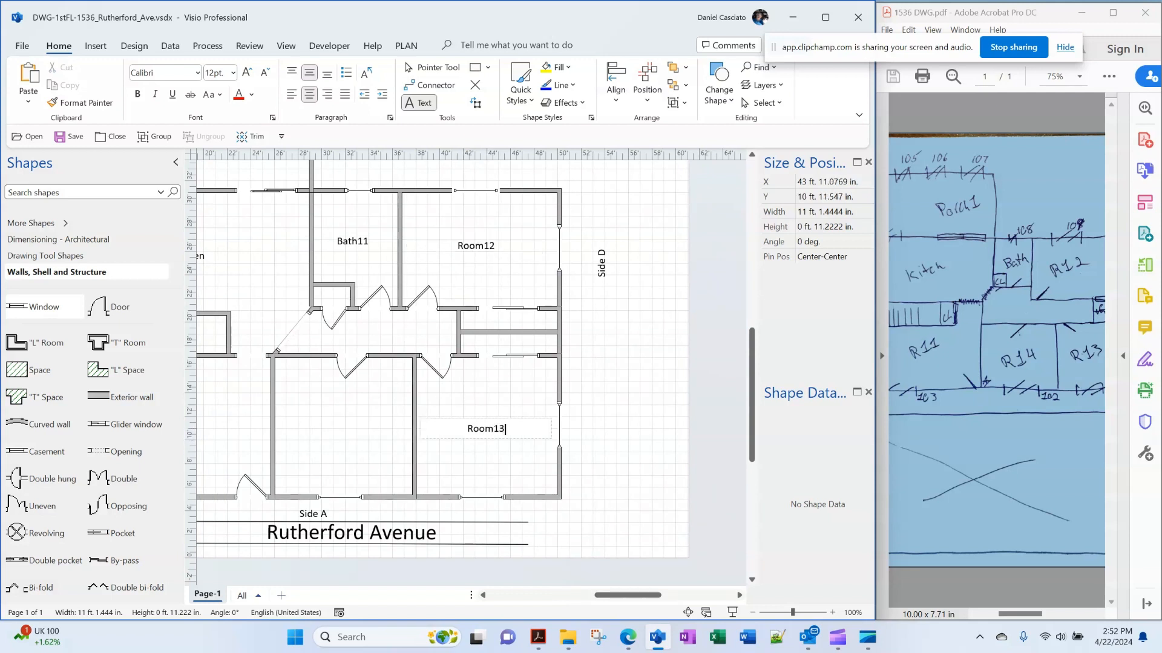
{"action": "left_click", "coordinate": [357, 417]}
{"action": "type", "text": "Room14"}
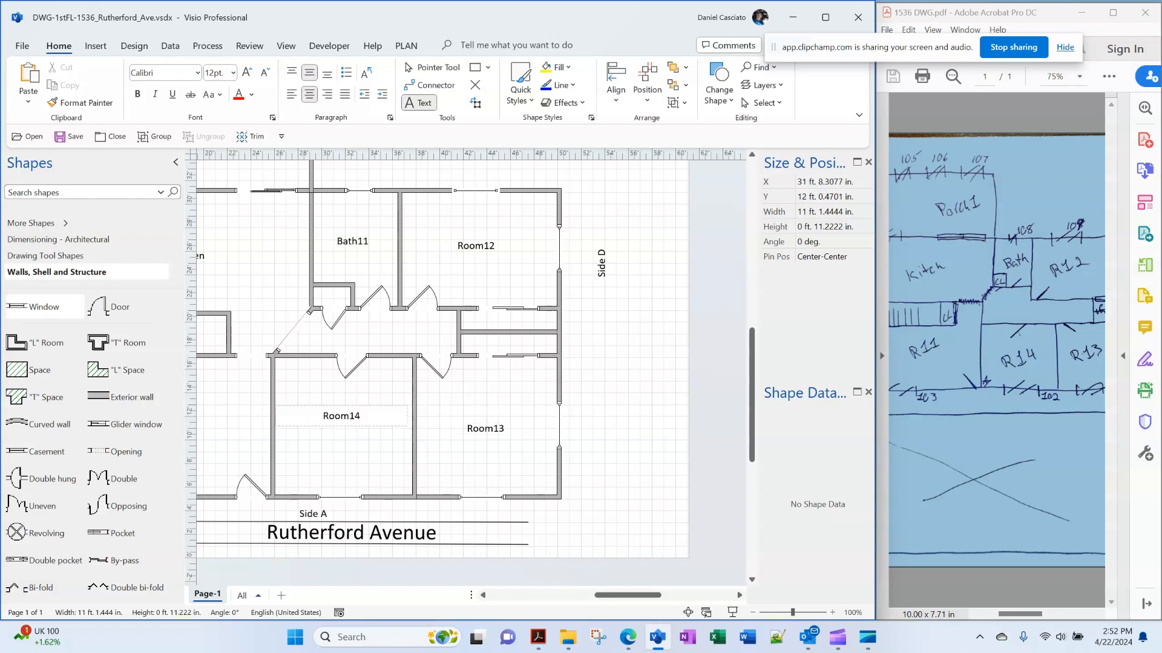
Label the top room Porch1 and return to the Pointer Tool
{"action": "scroll", "coordinate": [387, 423], "scroll_direction": "down", "scroll_amount": 7}
{"action": "left_click", "coordinate": [659, 532]}
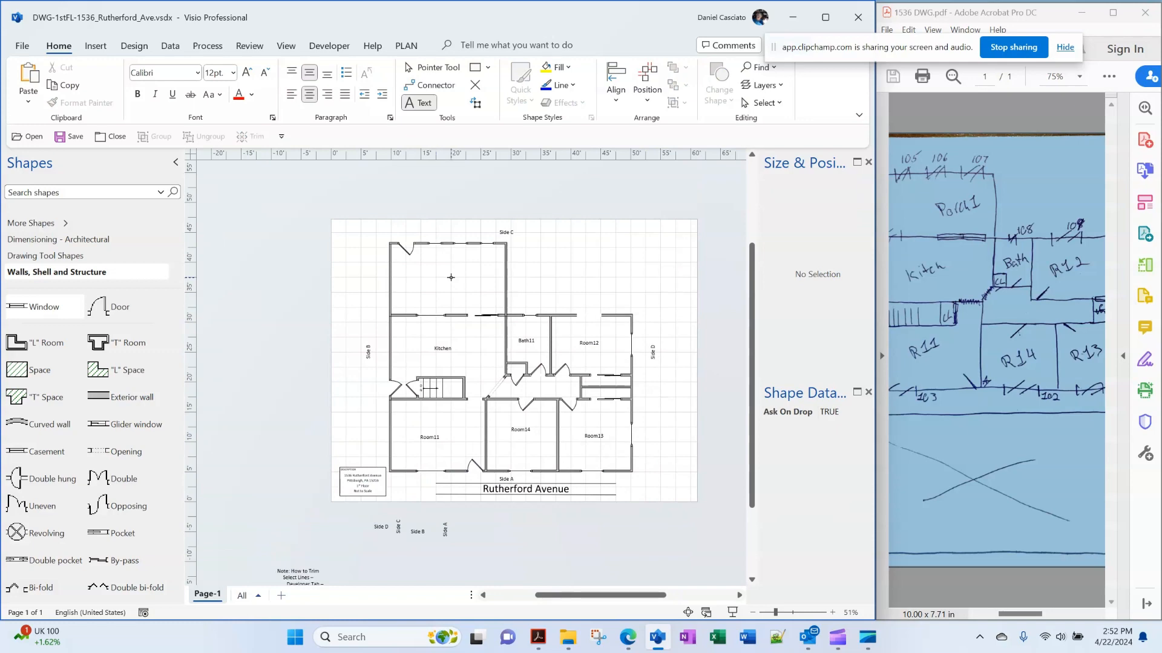
{"action": "left_click", "coordinate": [451, 277]}
{"action": "type", "text": "P"}
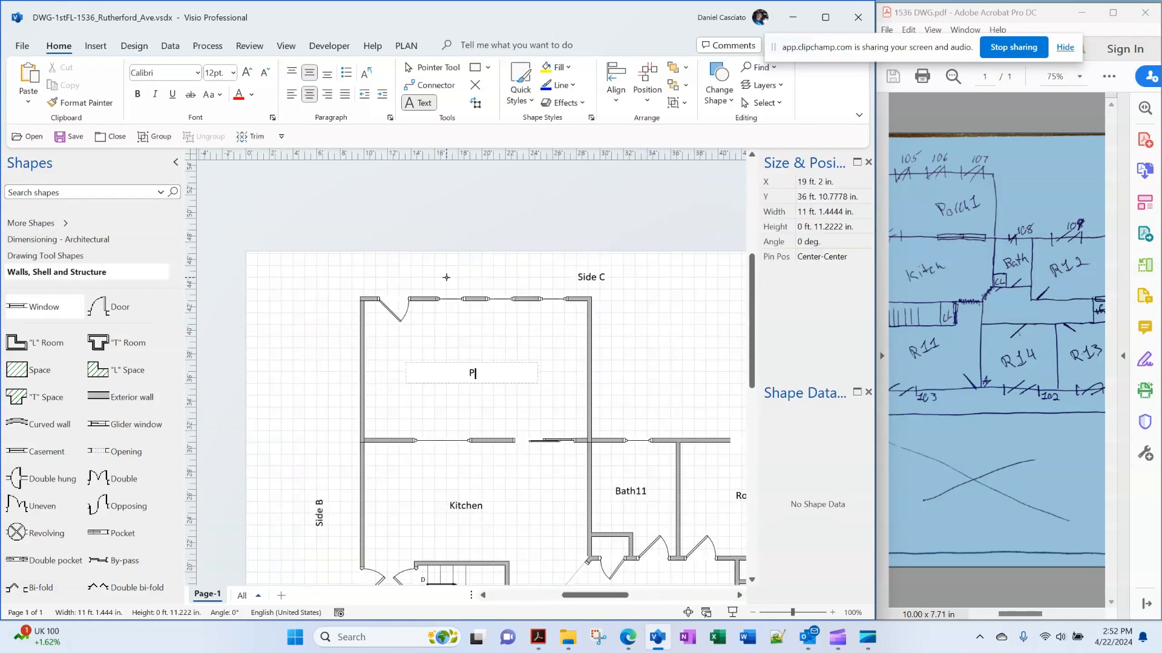
{"action": "type", "text": "orch1"}
{"action": "left_click", "coordinate": [445, 278]}
{"action": "key", "text": "ctrl+1"}
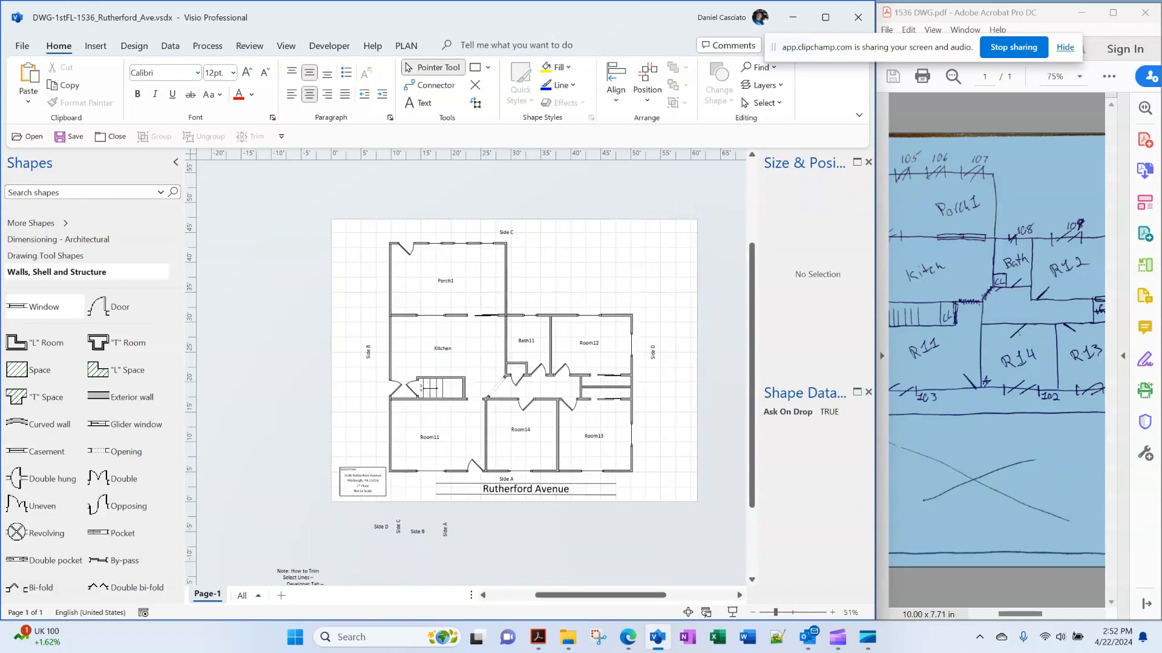
Align the Room14 and Room13 labels middle, then nudge both down slightly
{"action": "scroll", "coordinate": [470, 372], "scroll_direction": "up", "scroll_amount": 5}
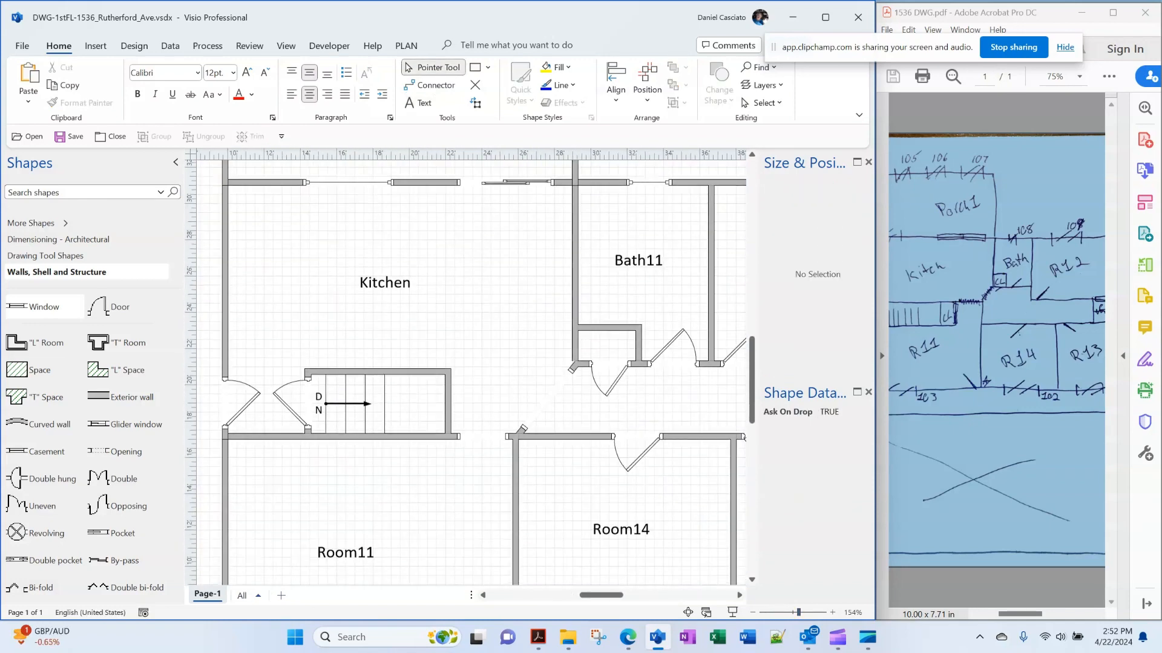
{"action": "scroll", "coordinate": [470, 372], "scroll_direction": "down", "scroll_amount": 3}
{"action": "scroll", "coordinate": [470, 373], "scroll_direction": "left", "scroll_amount": 2}
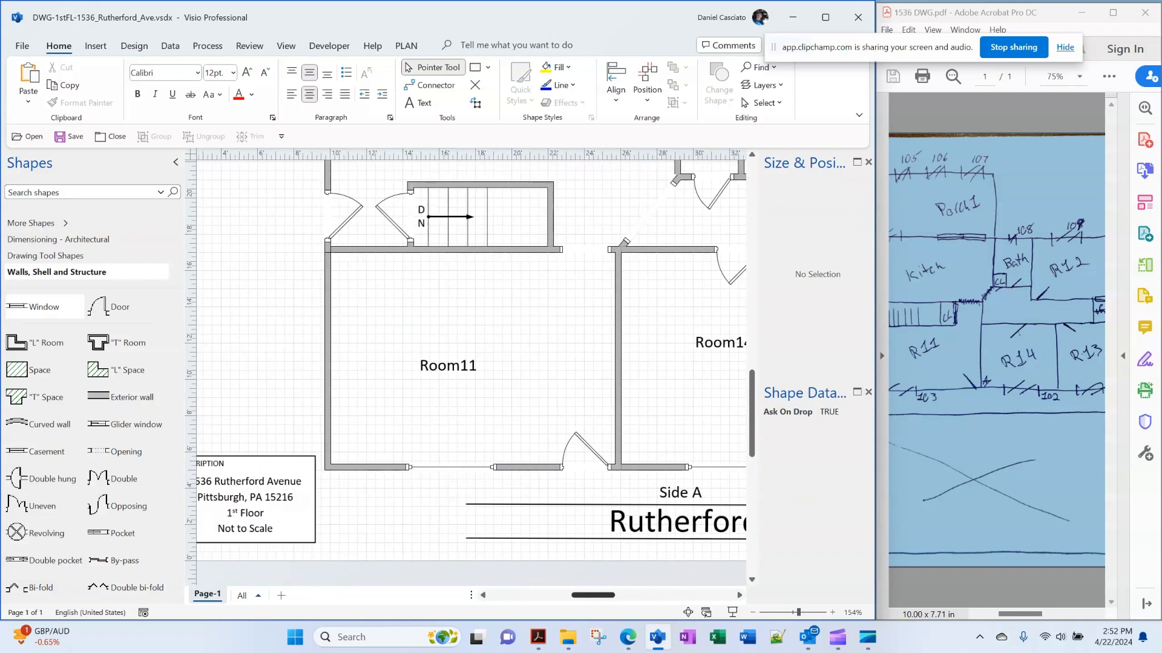
{"action": "scroll", "coordinate": [470, 372], "scroll_direction": "right", "scroll_amount": 5}
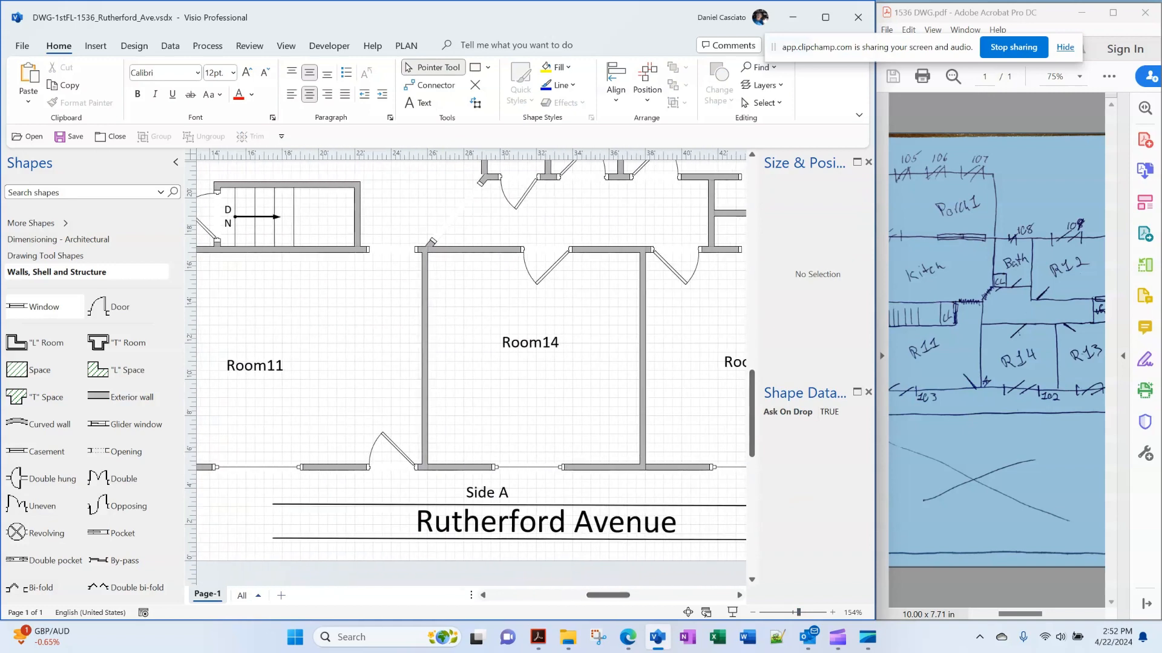
{"action": "scroll", "coordinate": [470, 372], "scroll_direction": "right", "scroll_amount": 3}
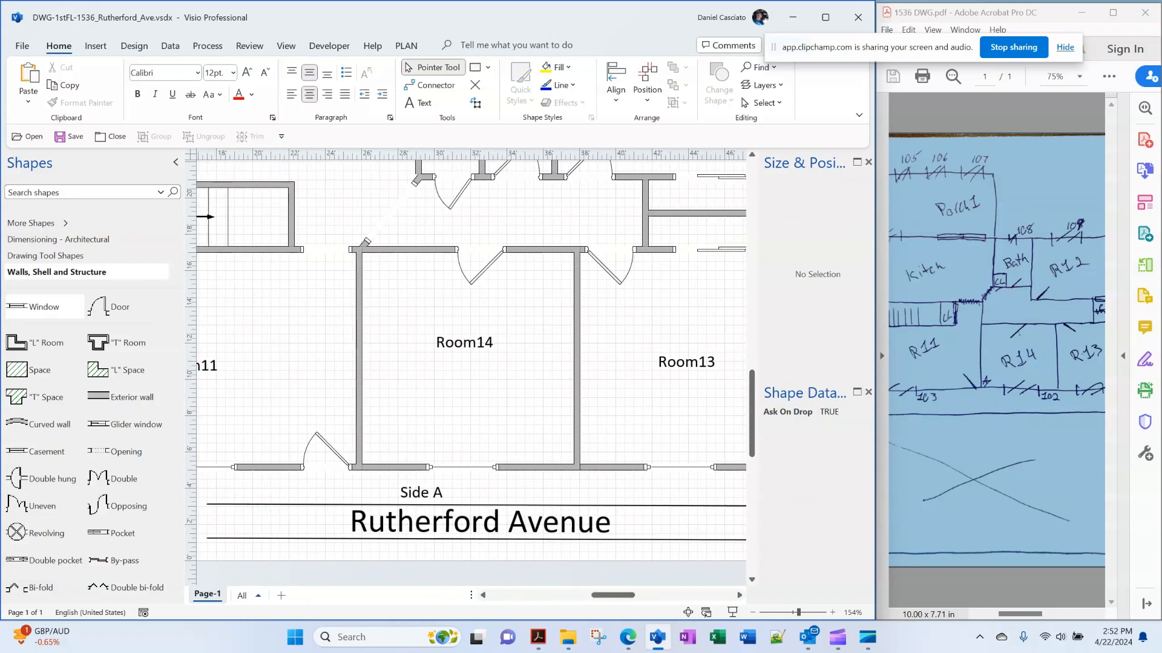
{"action": "scroll", "coordinate": [470, 355], "scroll_direction": "right", "scroll_amount": 2}
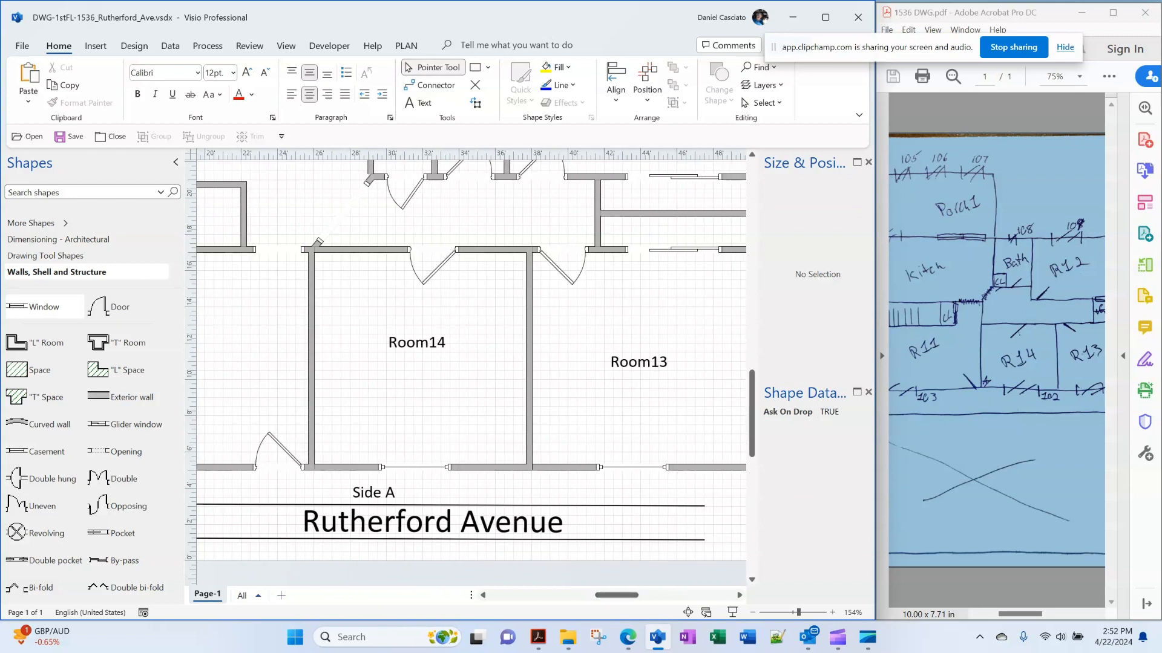
{"action": "left_click", "coordinate": [417, 343]}
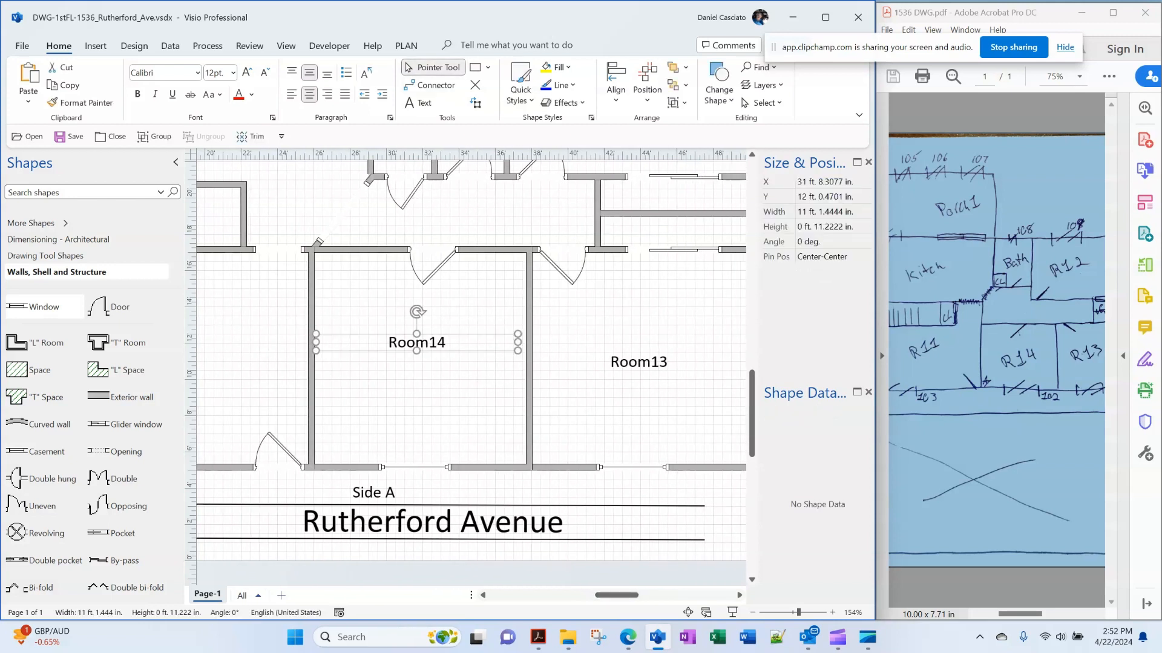
{"action": "left_click", "coordinate": [639, 363], "text": "shift"}
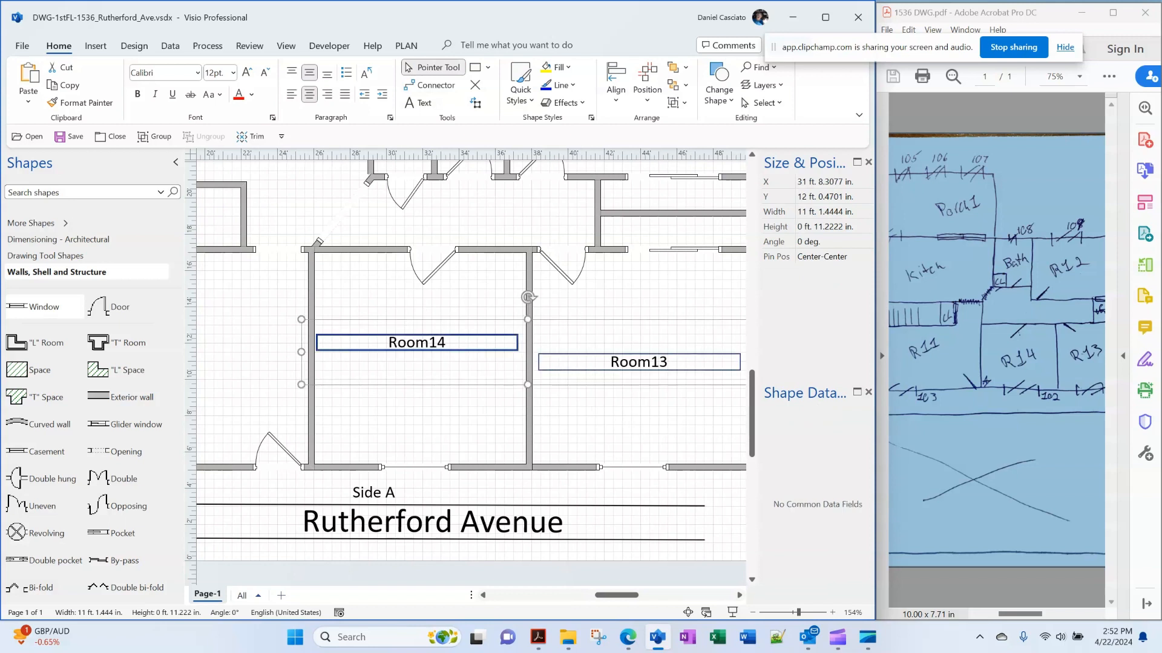
{"action": "left_click", "coordinate": [616, 82]}
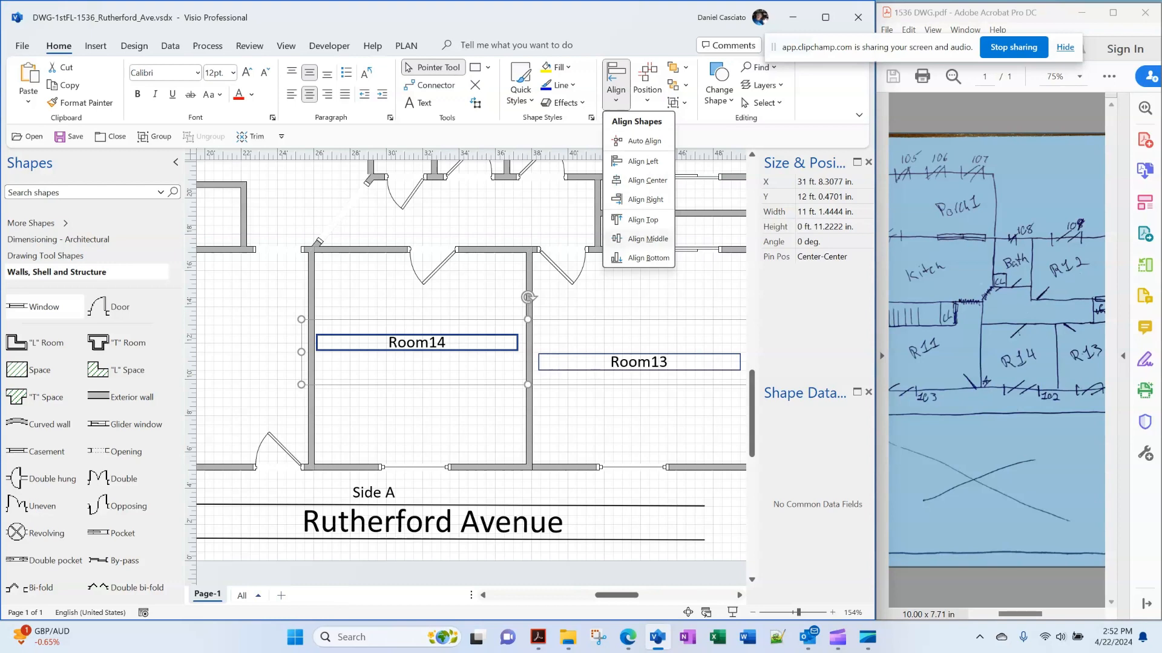
{"action": "left_click", "coordinate": [644, 238]}
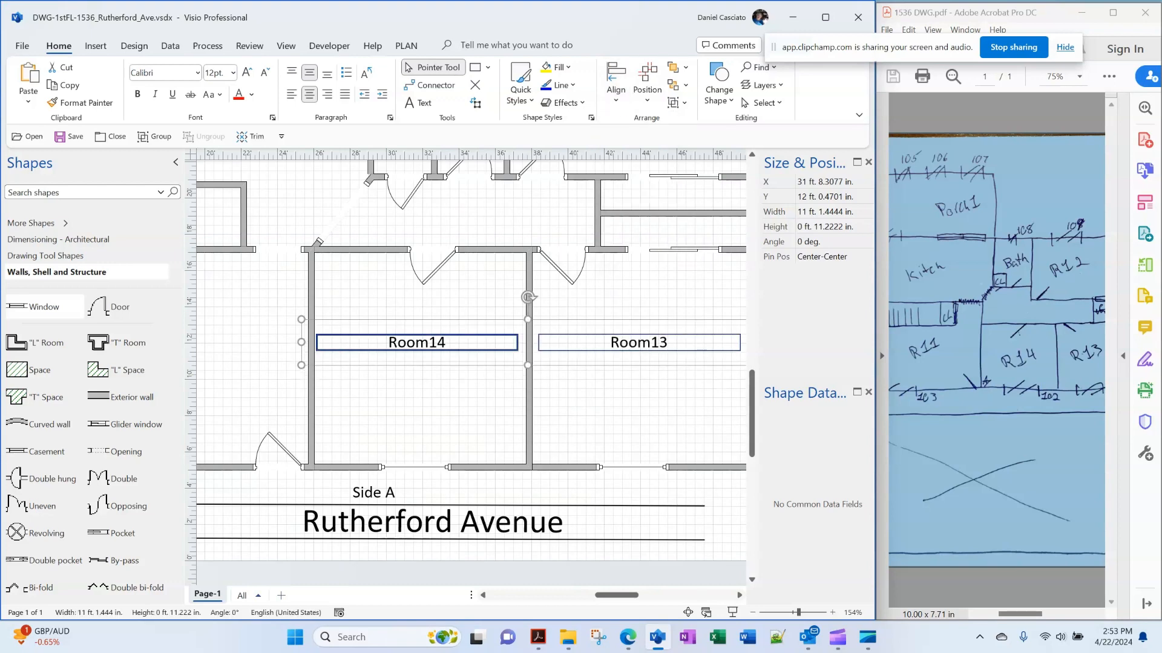
{"action": "key", "text": "Down"}
{"action": "key", "text": "Down"}
{"action": "key", "text": "Down"}
{"action": "key", "text": "Down"}
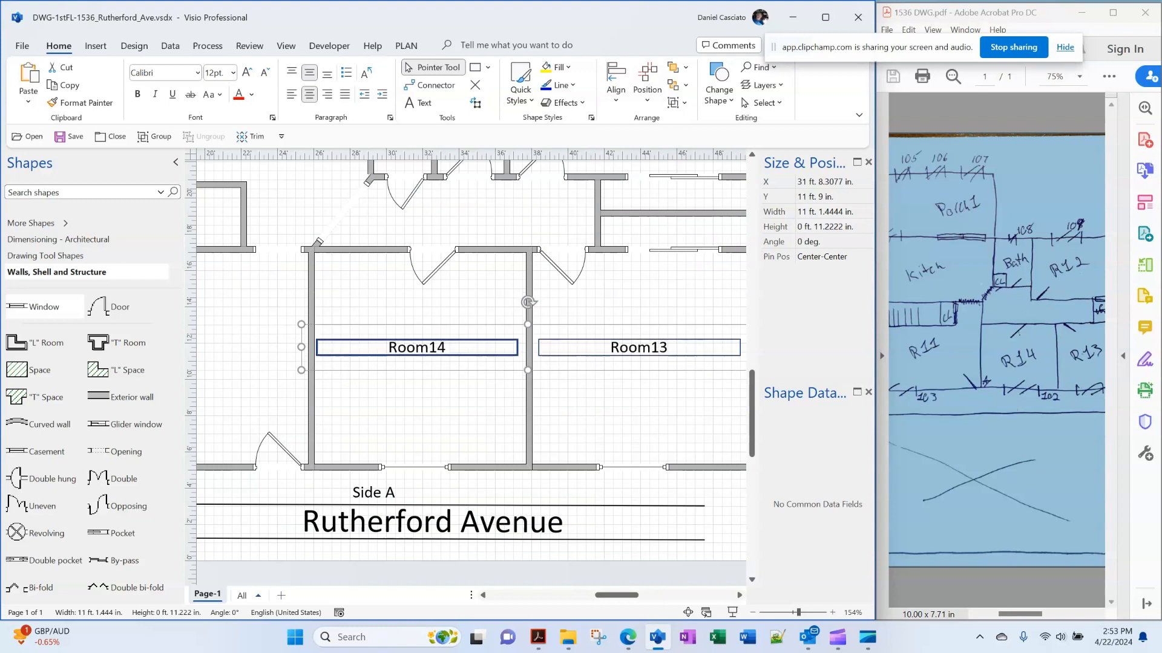
{"action": "key", "text": "Down"}
{"action": "key", "text": "Down"}
{"action": "key", "text": "Down"}
{"action": "key", "text": "Down"}
{"action": "key", "text": "Down"}
{"action": "key", "text": "Down"}
{"action": "key", "text": "Down"}
{"action": "key", "text": "Down"}
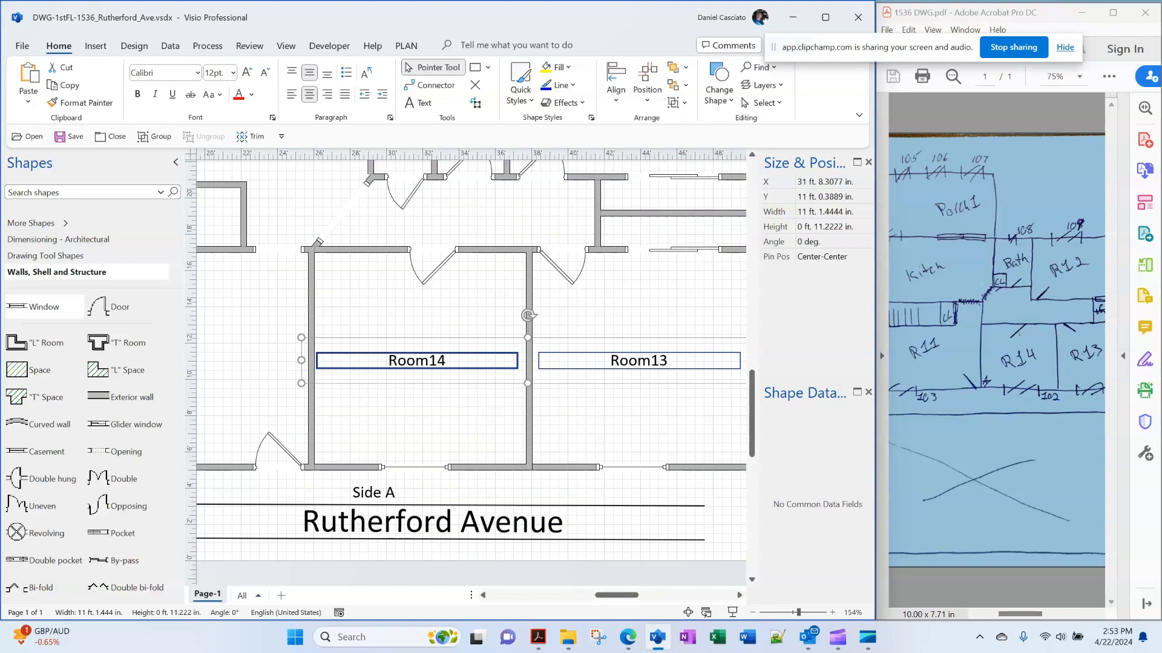
Middle-align Room14 with Room11, then Room13 with Room14, so all three sit level
{"action": "scroll", "coordinate": [471, 363], "scroll_direction": "left", "scroll_amount": 5}
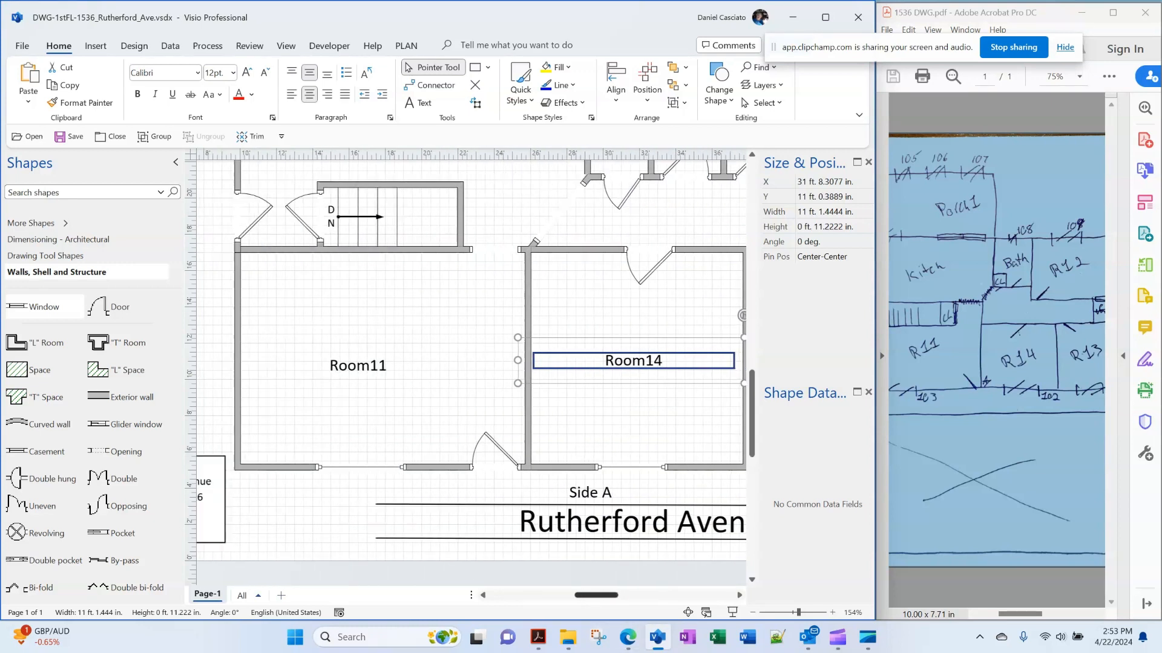
{"action": "scroll", "coordinate": [471, 363], "scroll_direction": "left", "scroll_amount": 2}
{"action": "key", "text": "Escape"}
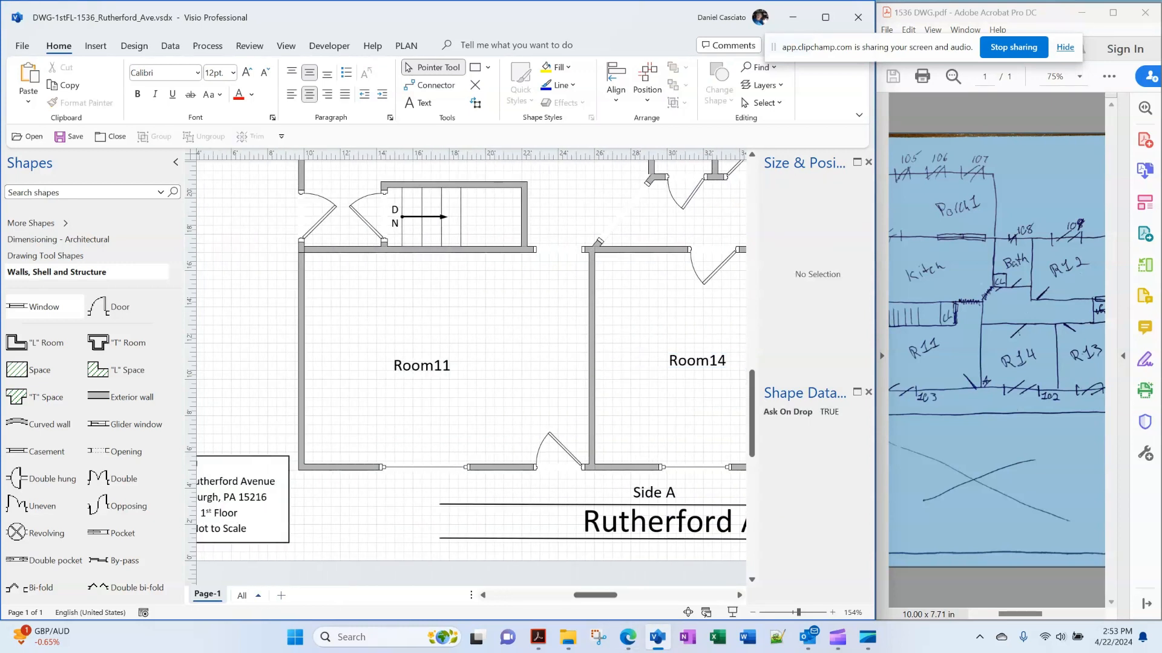
{"action": "left_click", "coordinate": [421, 366]}
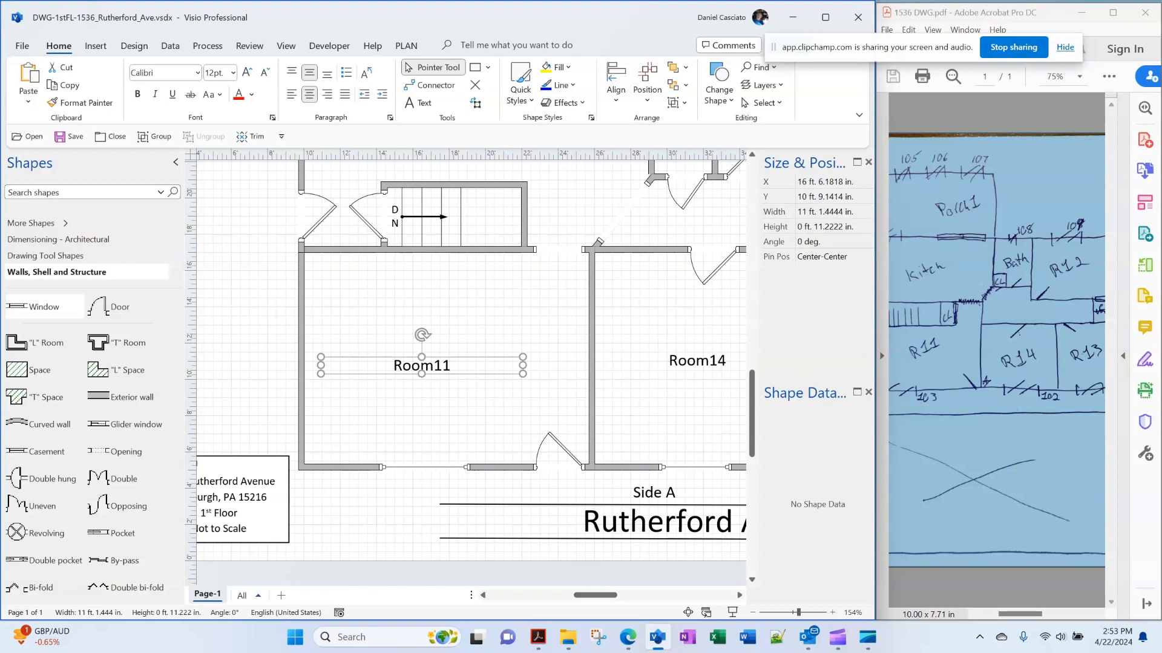
{"action": "left_click", "coordinate": [697, 361], "text": "shift"}
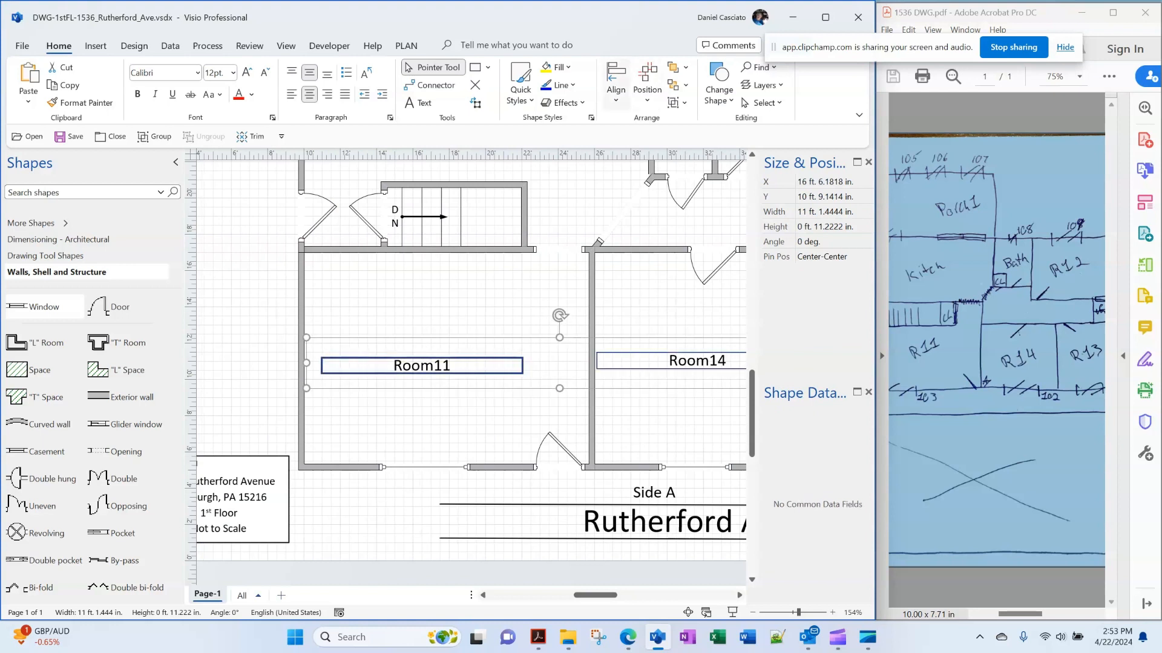
{"action": "left_click", "coordinate": [616, 84]}
{"action": "left_click", "coordinate": [647, 239]}
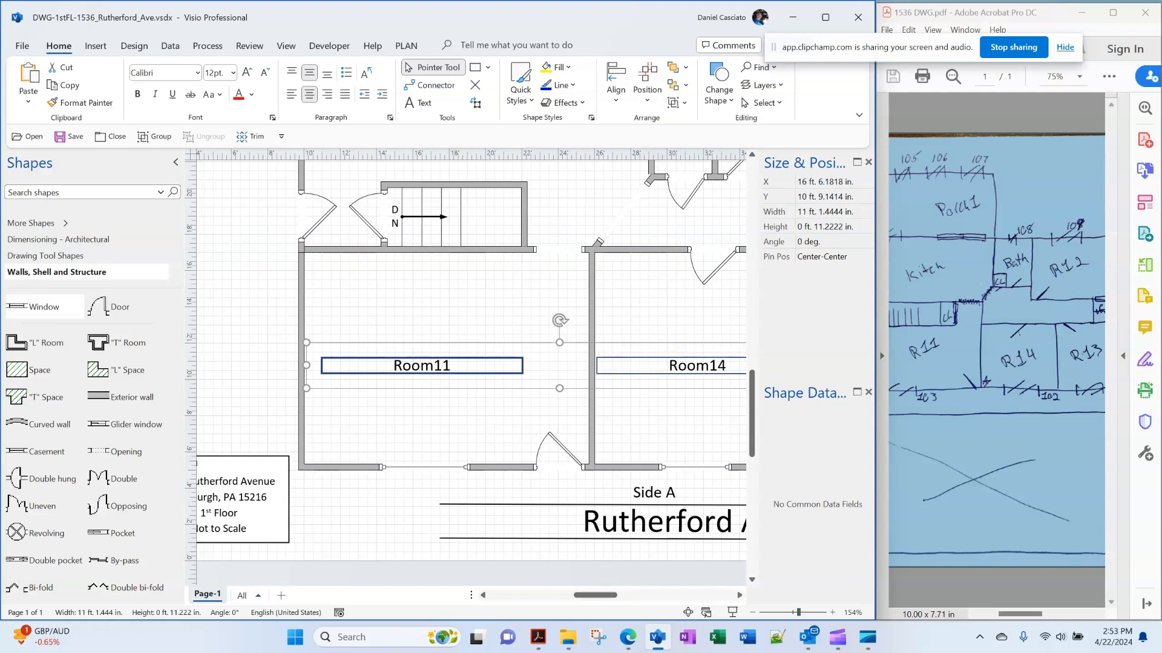
{"action": "scroll", "coordinate": [470, 346], "scroll_direction": "right", "scroll_amount": 5}
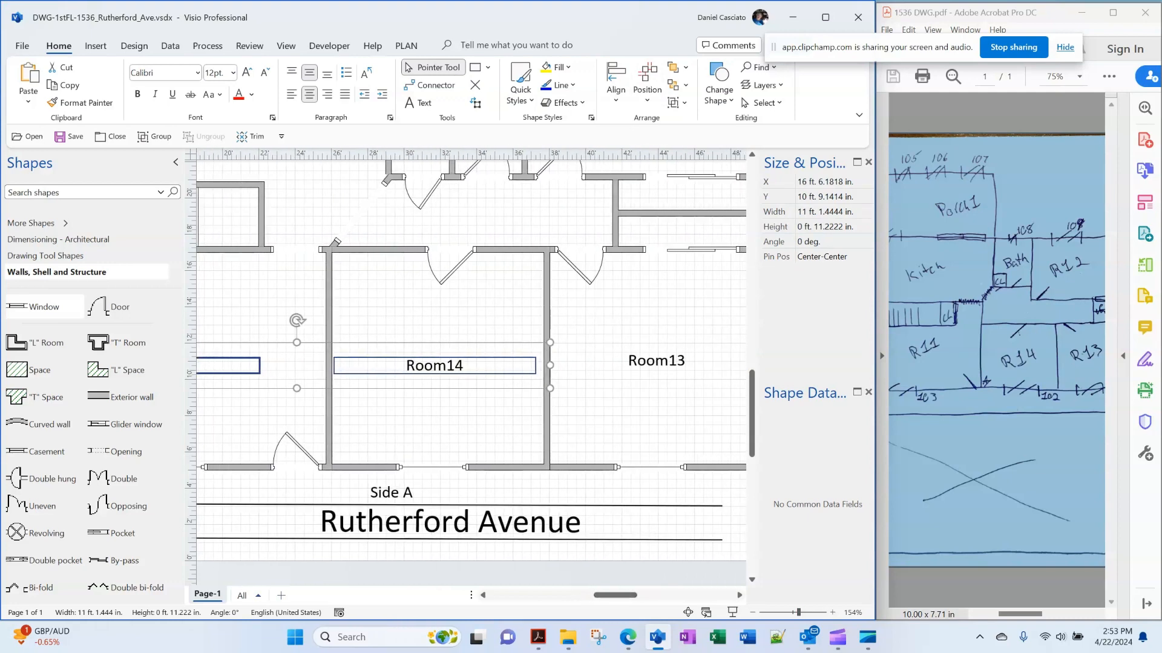
{"action": "left_click", "coordinate": [656, 361], "text": "shift"}
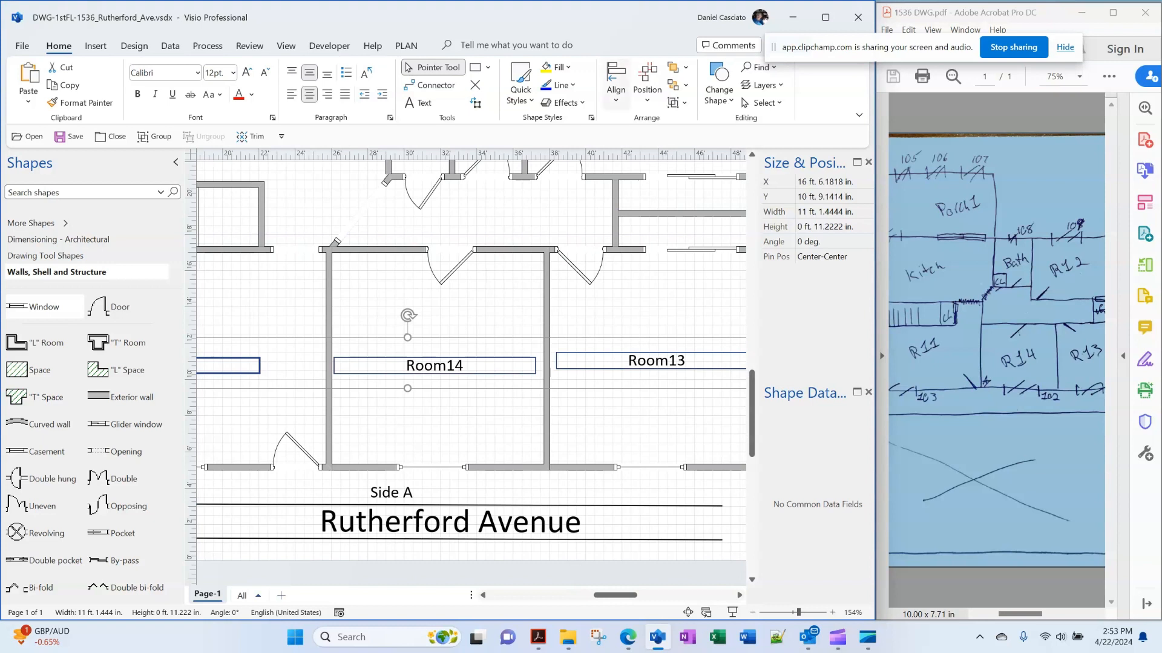
{"action": "left_click", "coordinate": [616, 84]}
{"action": "left_click", "coordinate": [648, 239]}
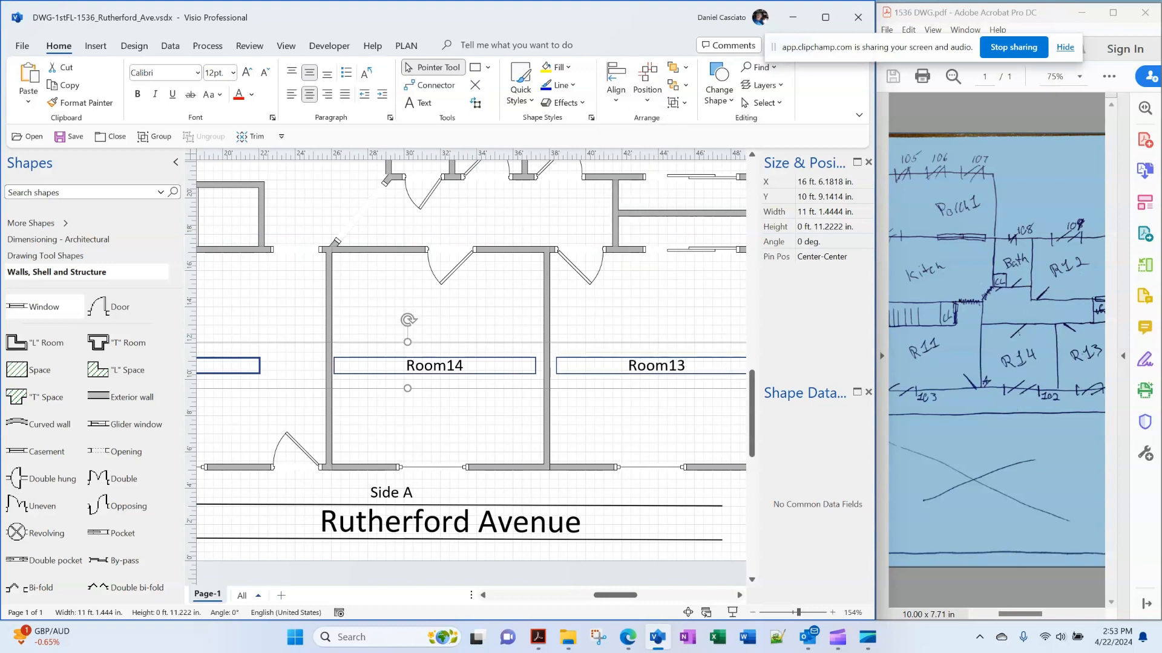
{"action": "key", "text": "Escape"}
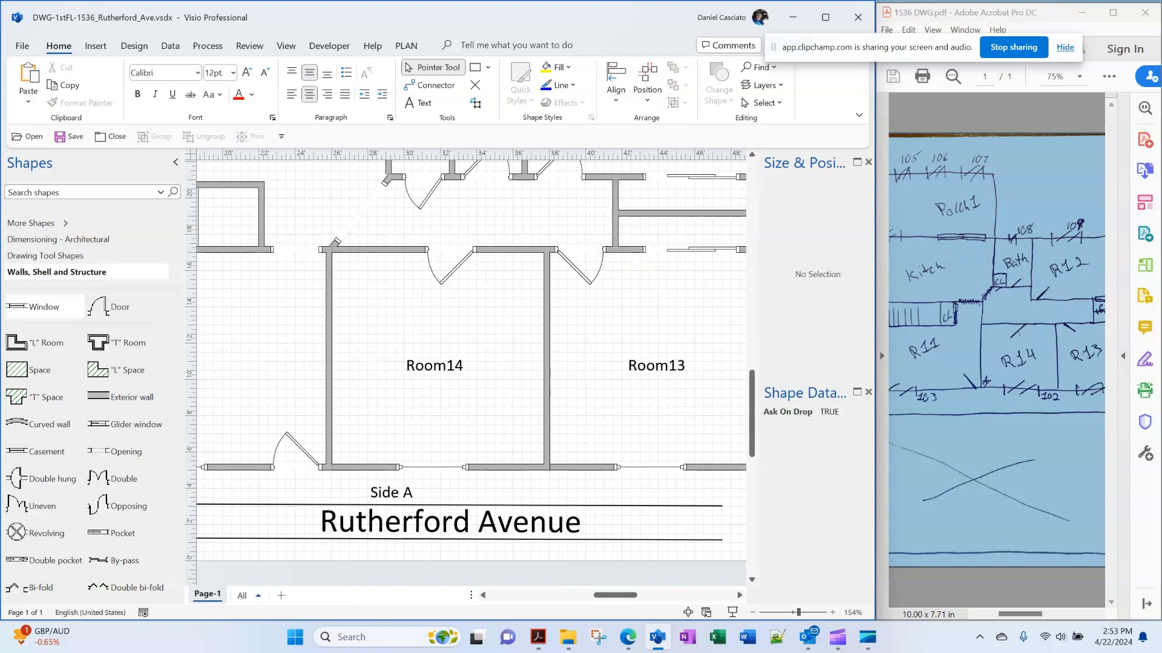
Middle-align the Bath11 and Room12 labels and nudge them slightly right
{"action": "scroll", "coordinate": [471, 363], "scroll_direction": "left", "scroll_amount": 4}
{"action": "scroll", "coordinate": [471, 363], "scroll_direction": "up", "scroll_amount": 3}
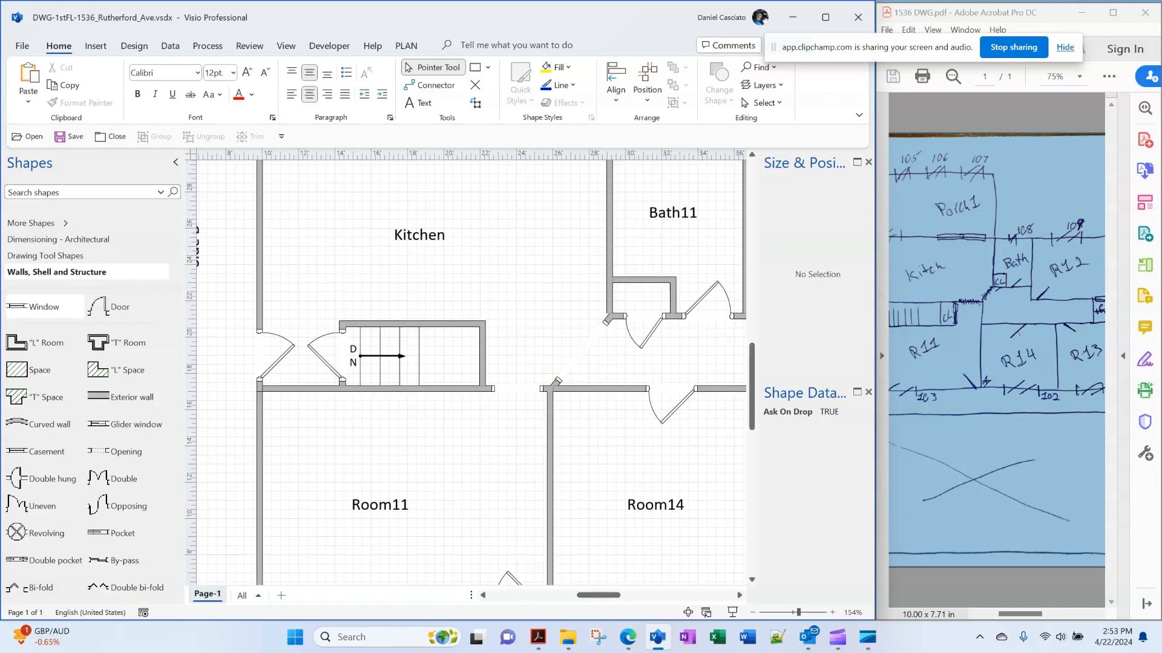
{"action": "scroll", "coordinate": [470, 363], "scroll_direction": "down", "scroll_amount": 1}
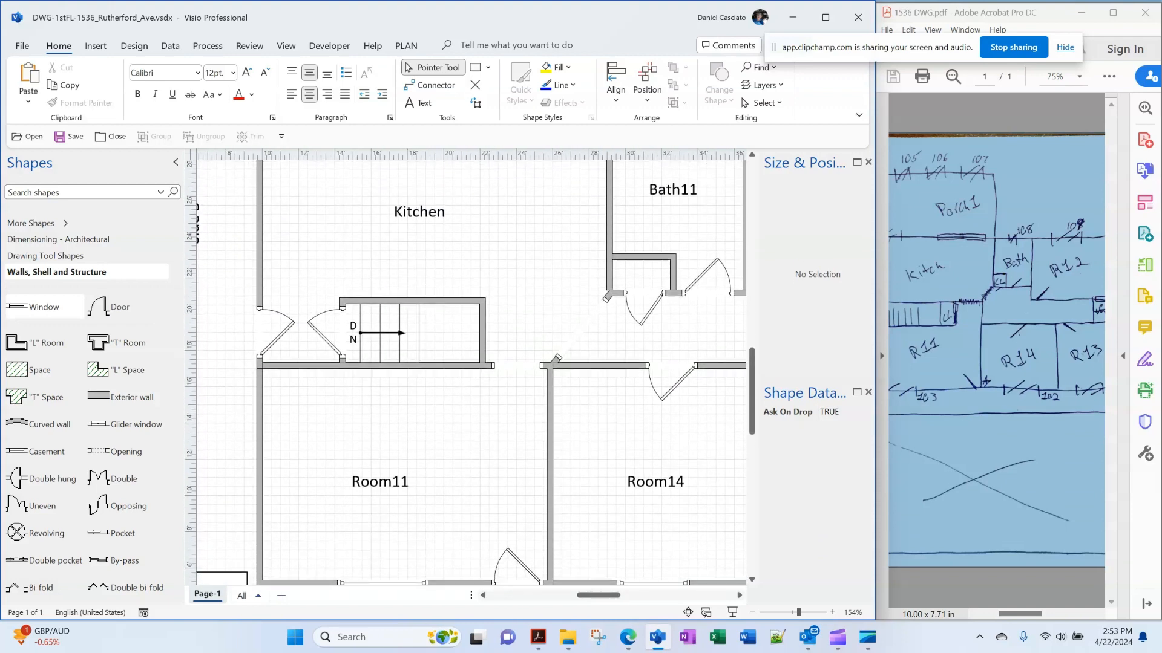
{"action": "scroll", "coordinate": [470, 363], "scroll_direction": "right", "scroll_amount": 6}
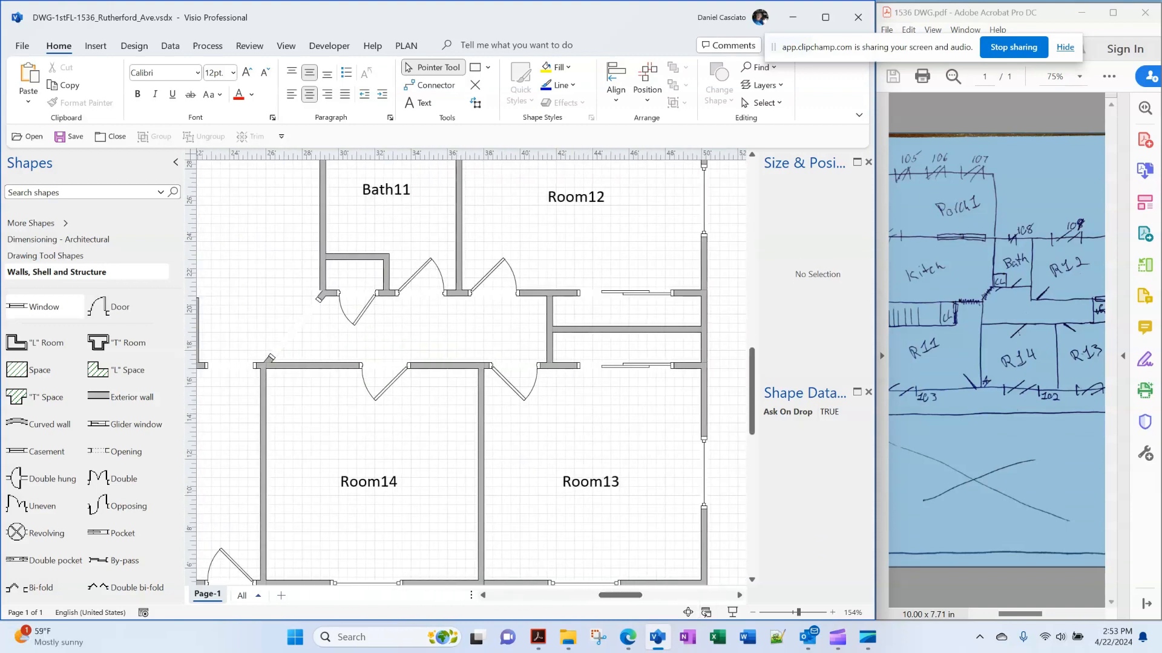
{"action": "scroll", "coordinate": [471, 363], "scroll_direction": "up", "scroll_amount": 4}
{"action": "left_click", "coordinate": [386, 277]}
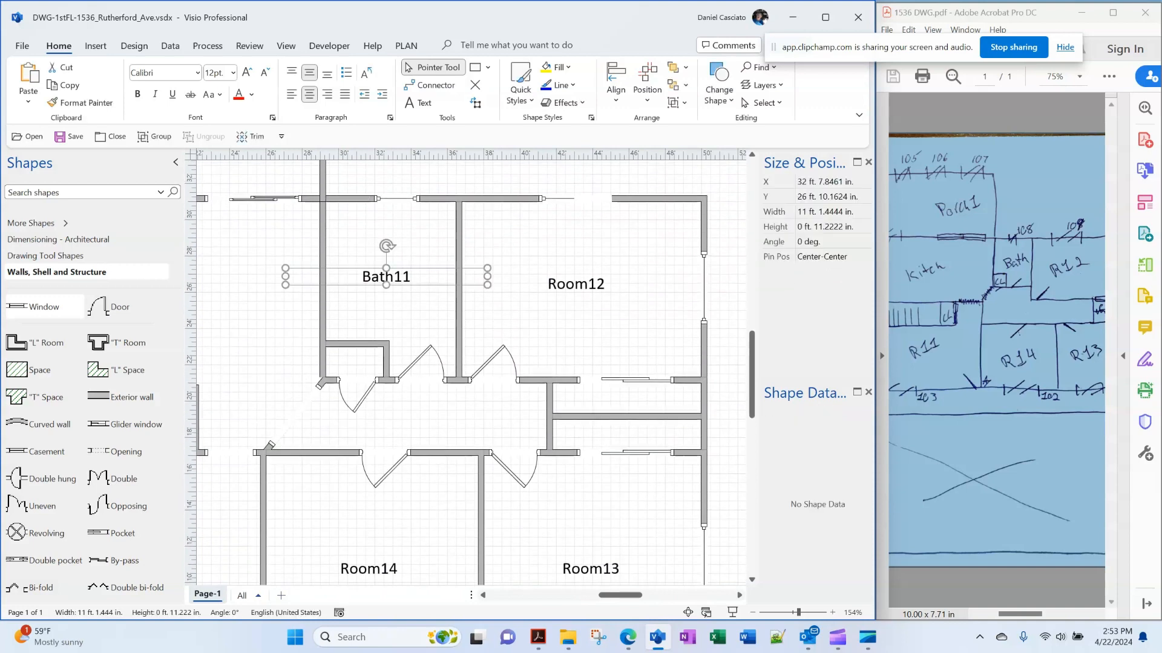
{"action": "left_click", "coordinate": [576, 284], "text": "shift"}
{"action": "left_click", "coordinate": [616, 89]}
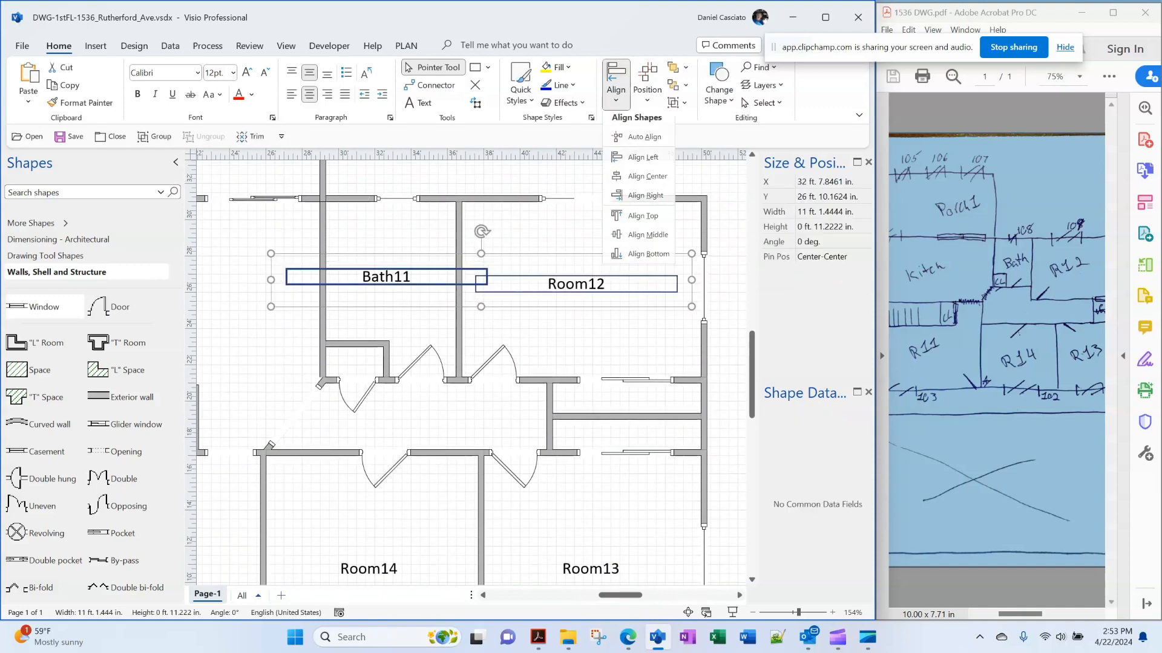
{"action": "left_click", "coordinate": [648, 239]}
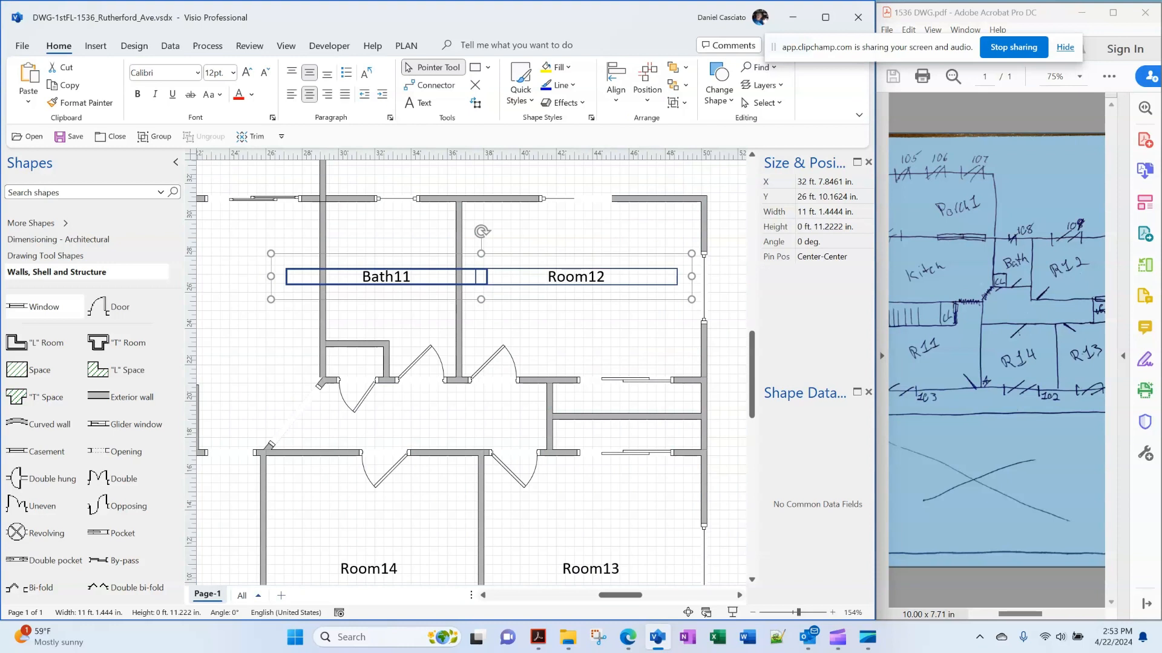
{"action": "key", "text": "Right"}
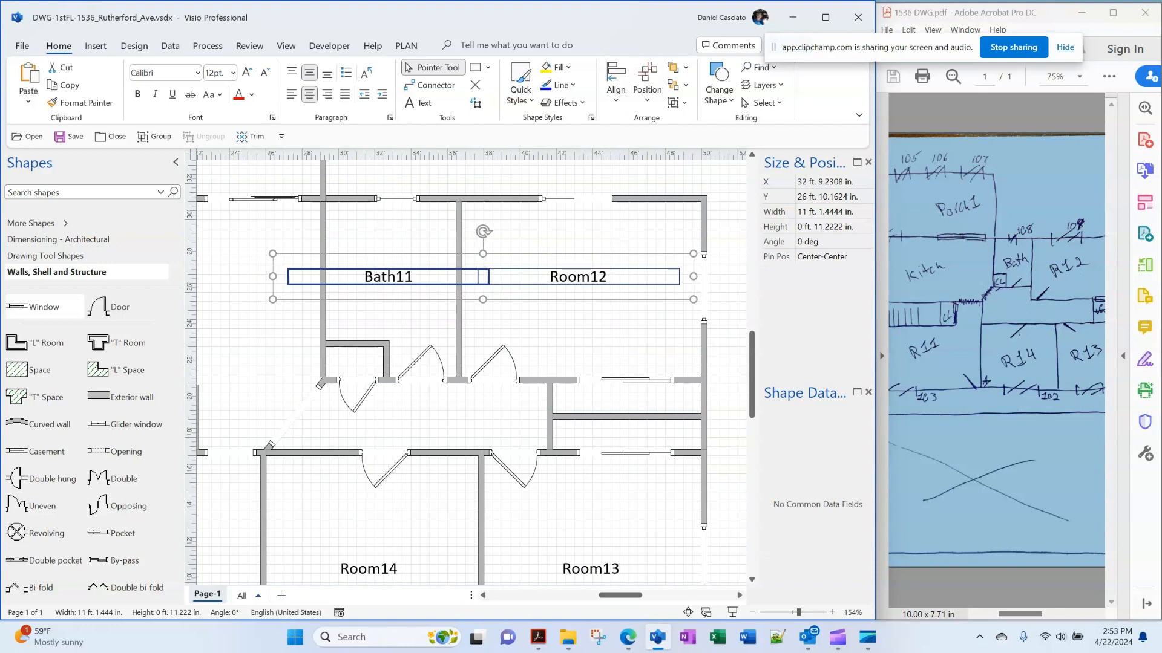
{"action": "key", "text": "Escape"}
Zoom out to show the whole floor plan
{"action": "scroll", "coordinate": [471, 363], "scroll_direction": "left", "scroll_amount": 3}
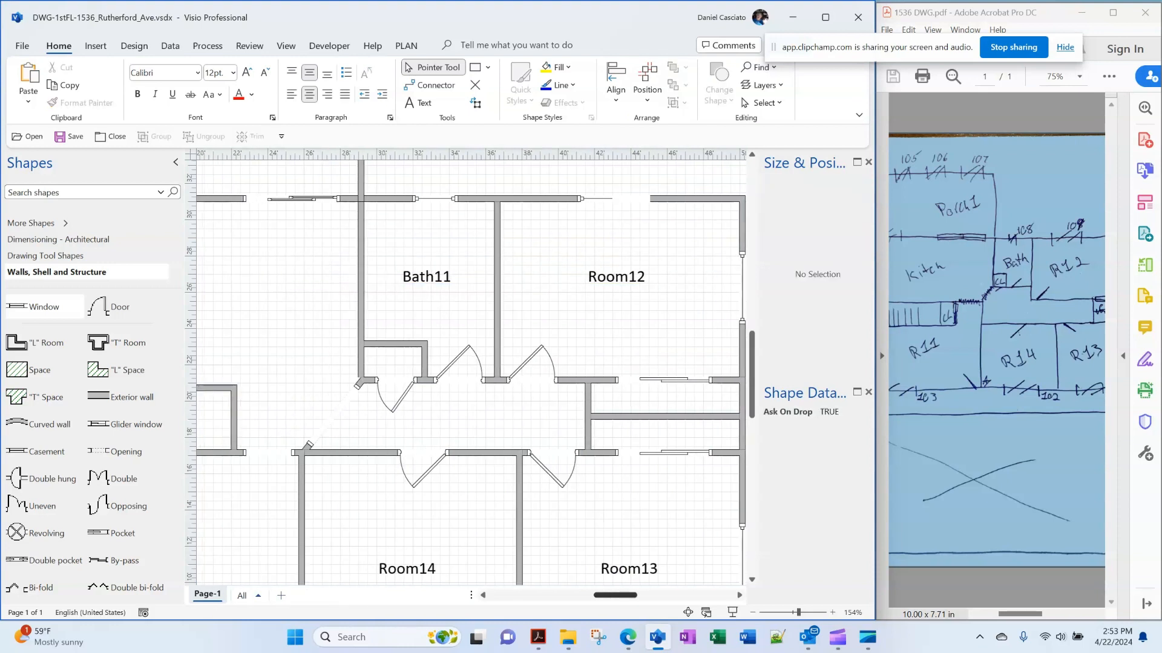
{"action": "left_click", "coordinate": [753, 613]}
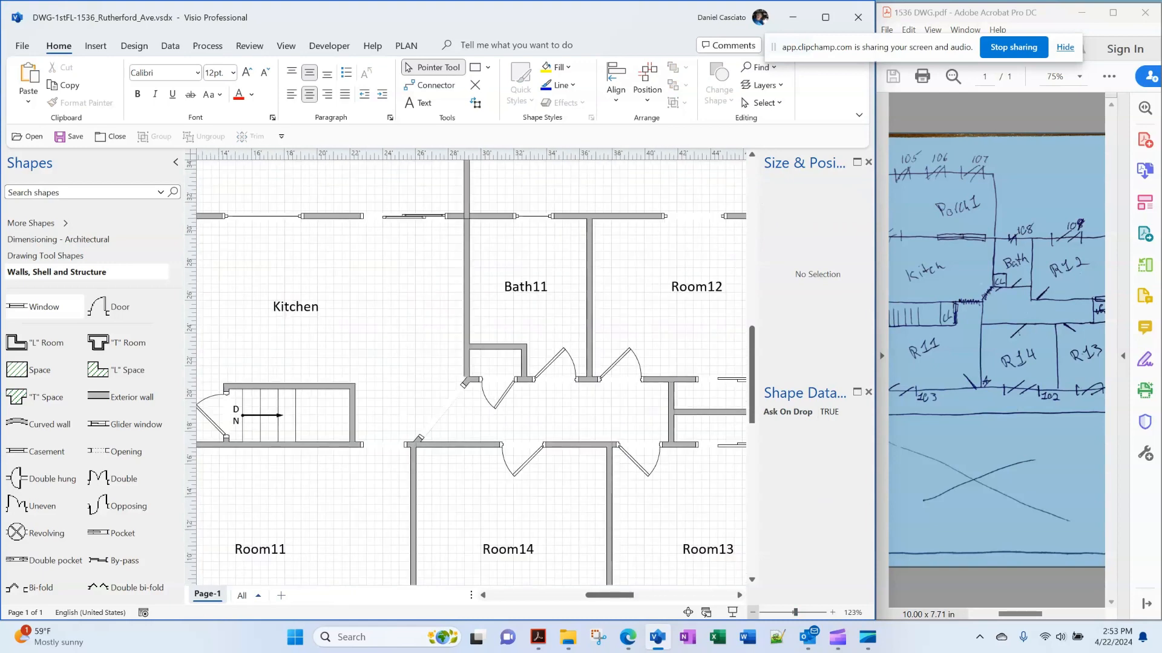
{"action": "left_click", "coordinate": [753, 613]}
{"action": "left_click", "coordinate": [753, 613]}
{"action": "left_click", "coordinate": [753, 613]}
{"action": "left_click", "coordinate": [753, 612]}
{"action": "left_click", "coordinate": [753, 613]}
{"action": "left_click", "coordinate": [752, 613]}
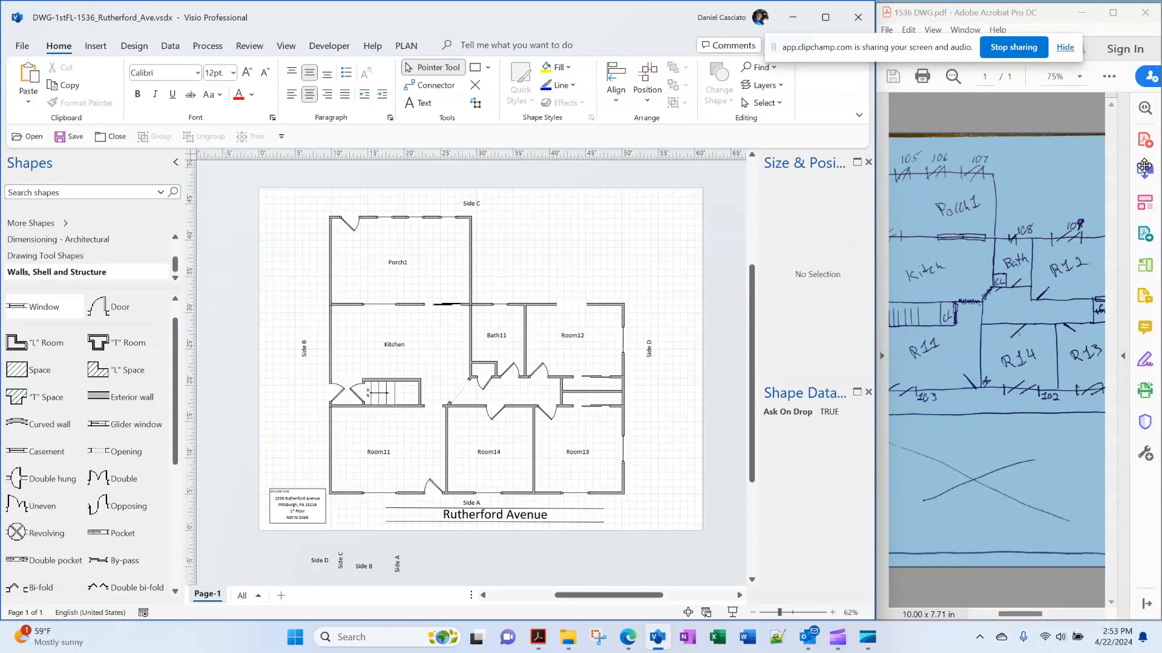
{"action": "left_click", "coordinate": [69, 136]}
{"action": "key", "text": "alt+f"}
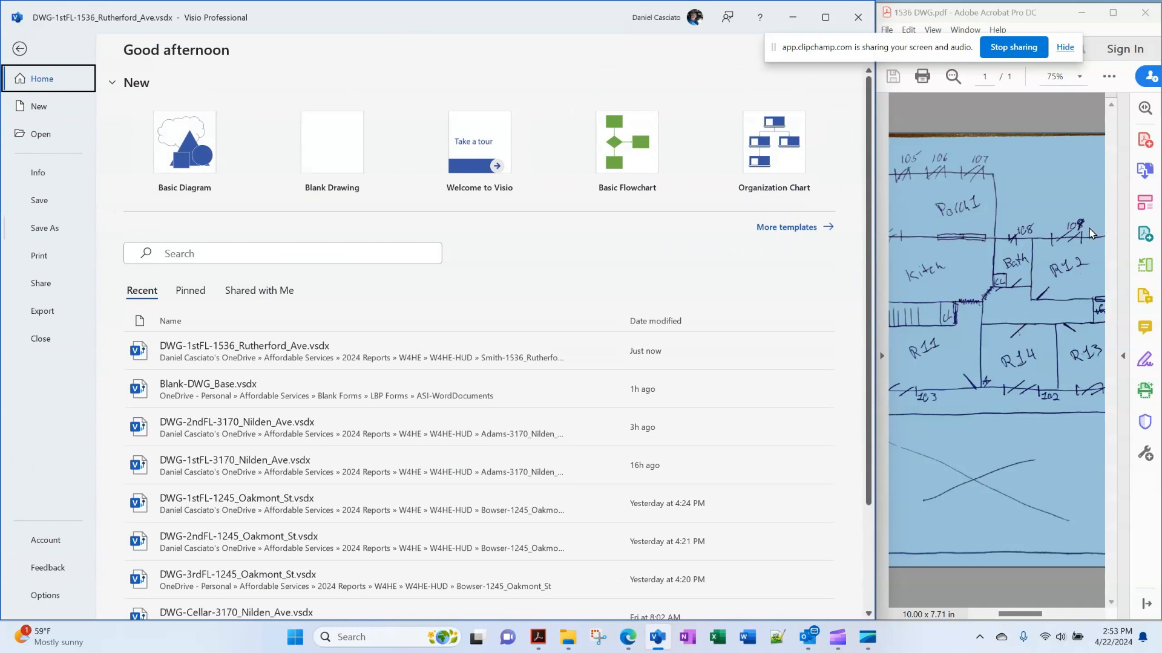
{"action": "left_click", "coordinate": [45, 228]}
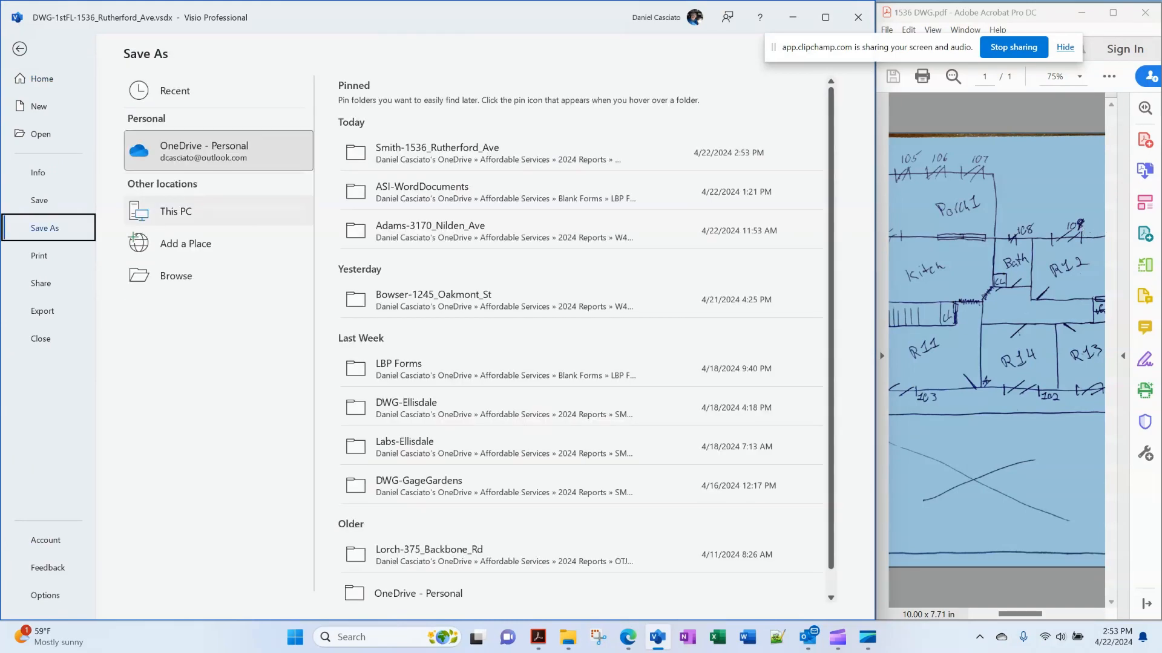
{"action": "left_click", "coordinate": [497, 153]}
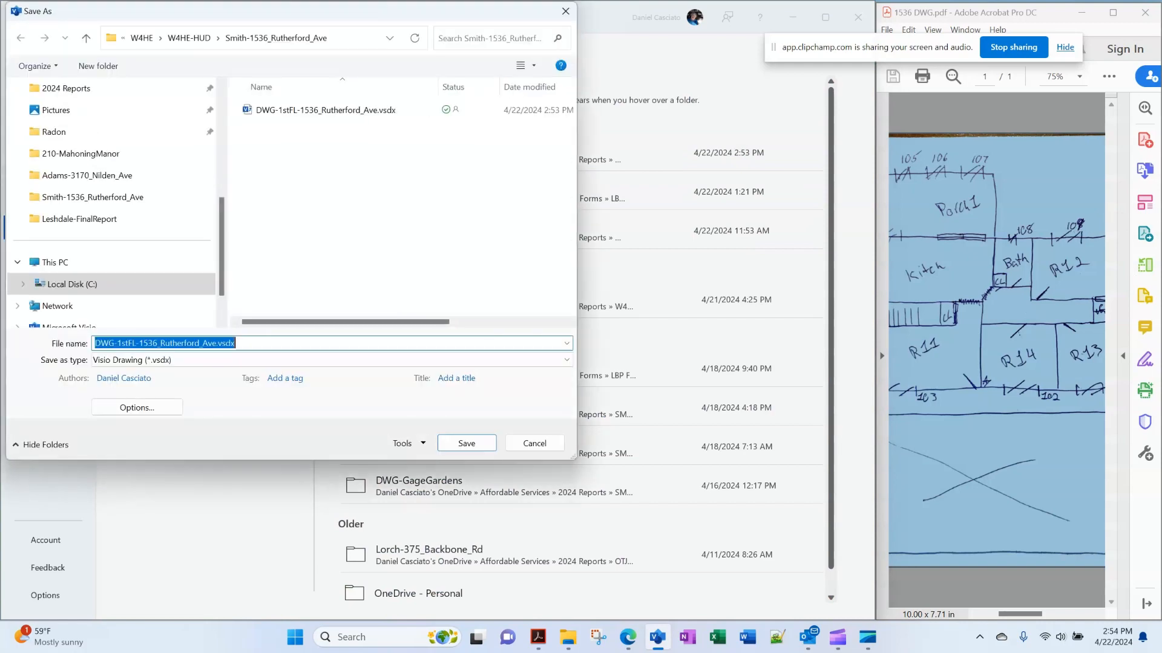
{"action": "left_click", "coordinate": [327, 360]}
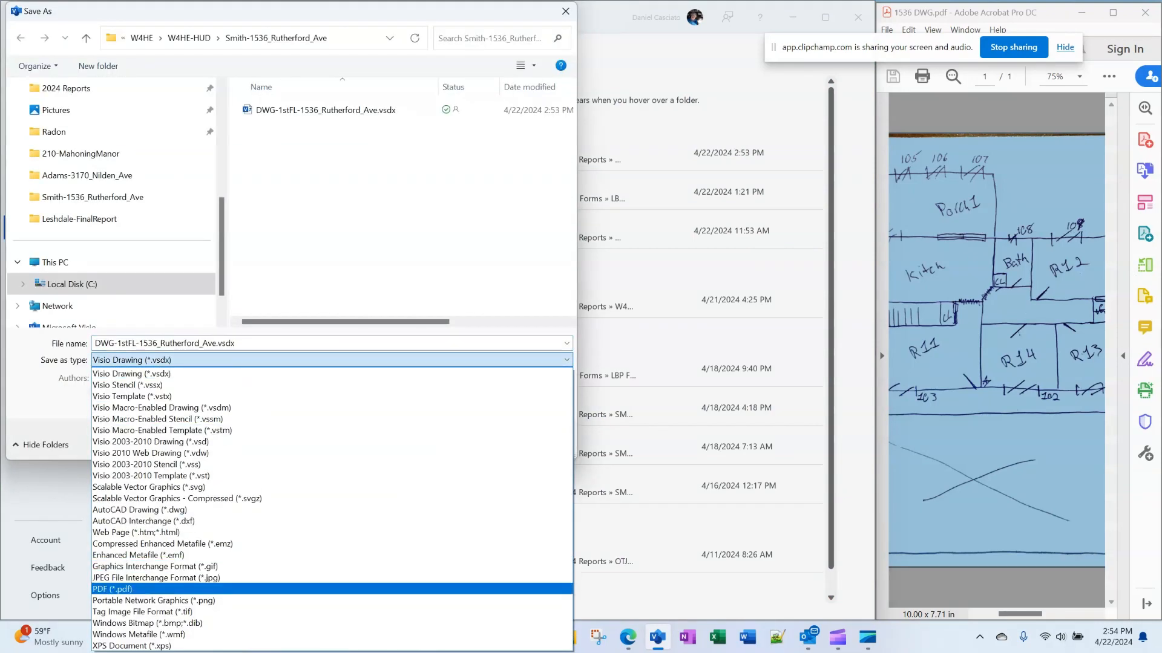
{"action": "left_click", "coordinate": [113, 589]}
{"action": "key", "text": "Return"}
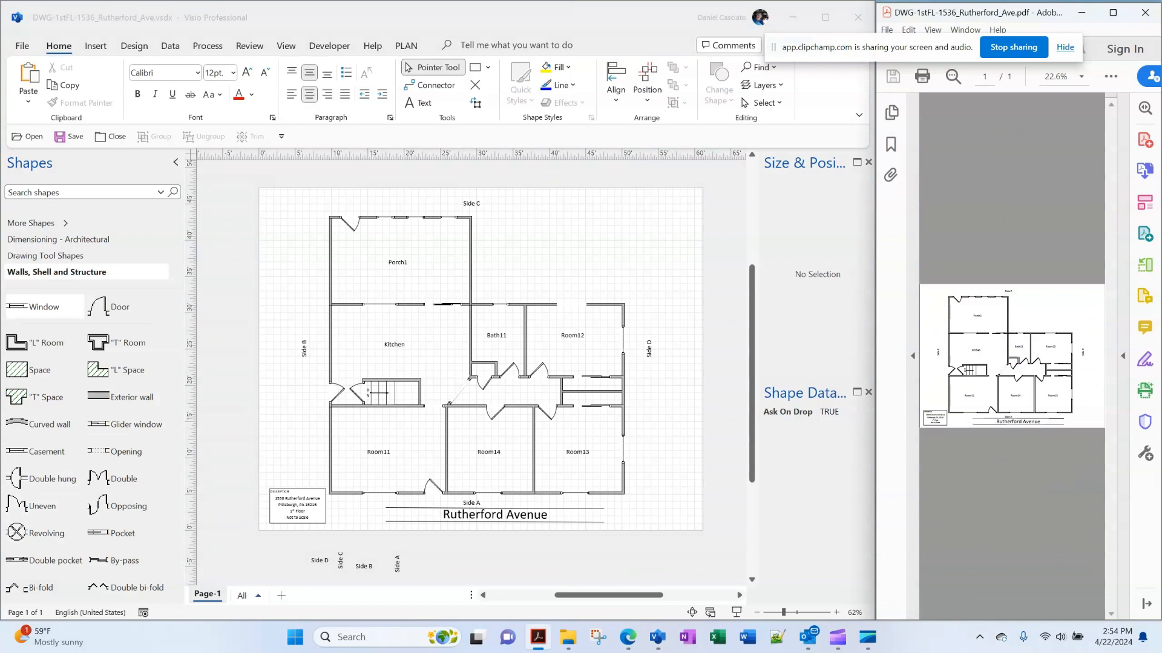
Review the exported DWG-1stFL PDF full-size in Acrobat, close it, and minimize Acrobat
{"action": "left_click", "coordinate": [261, 18]}
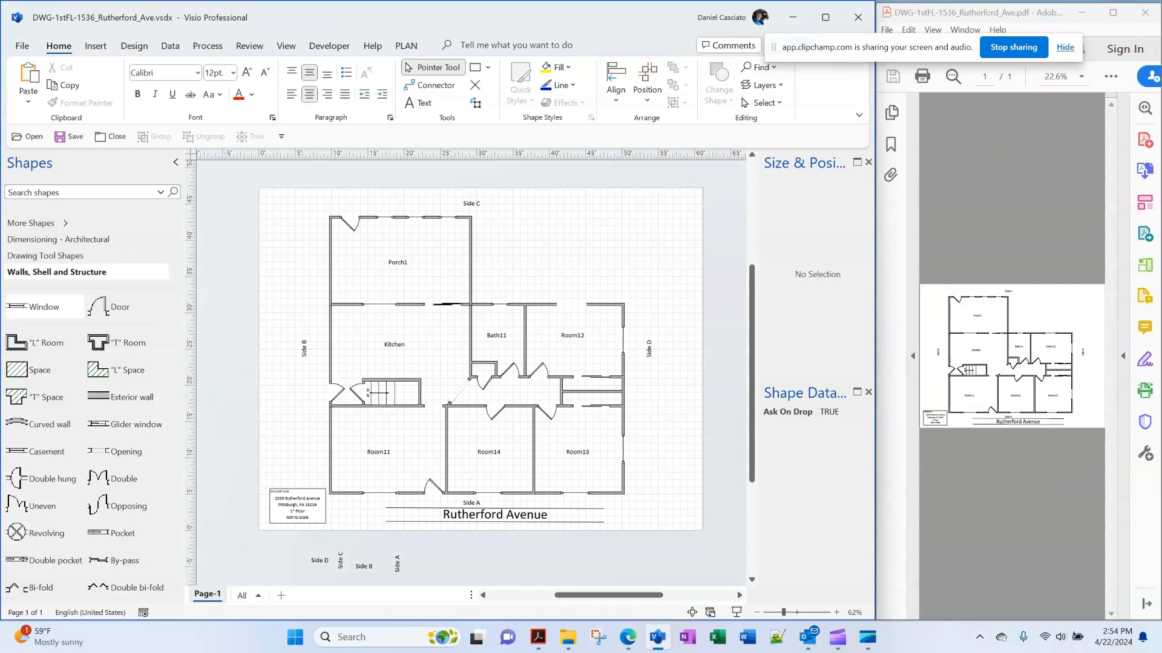
{"action": "left_click", "coordinate": [1012, 356]}
{"action": "left_click", "coordinate": [1112, 12]}
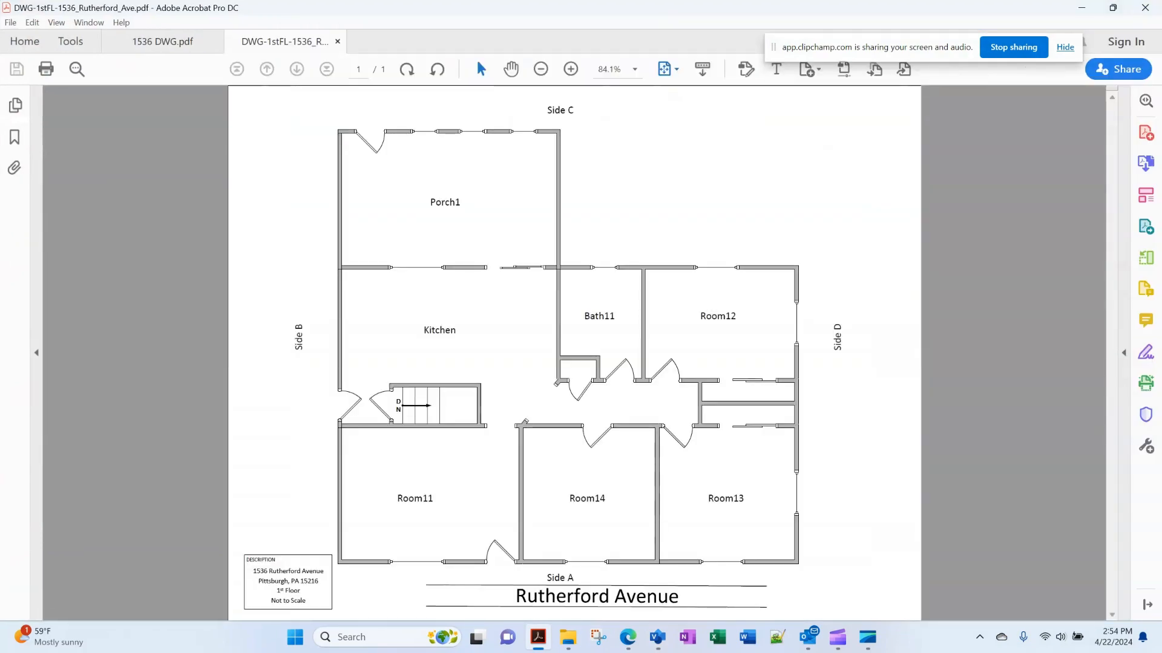
{"action": "key", "text": "ctrl+w"}
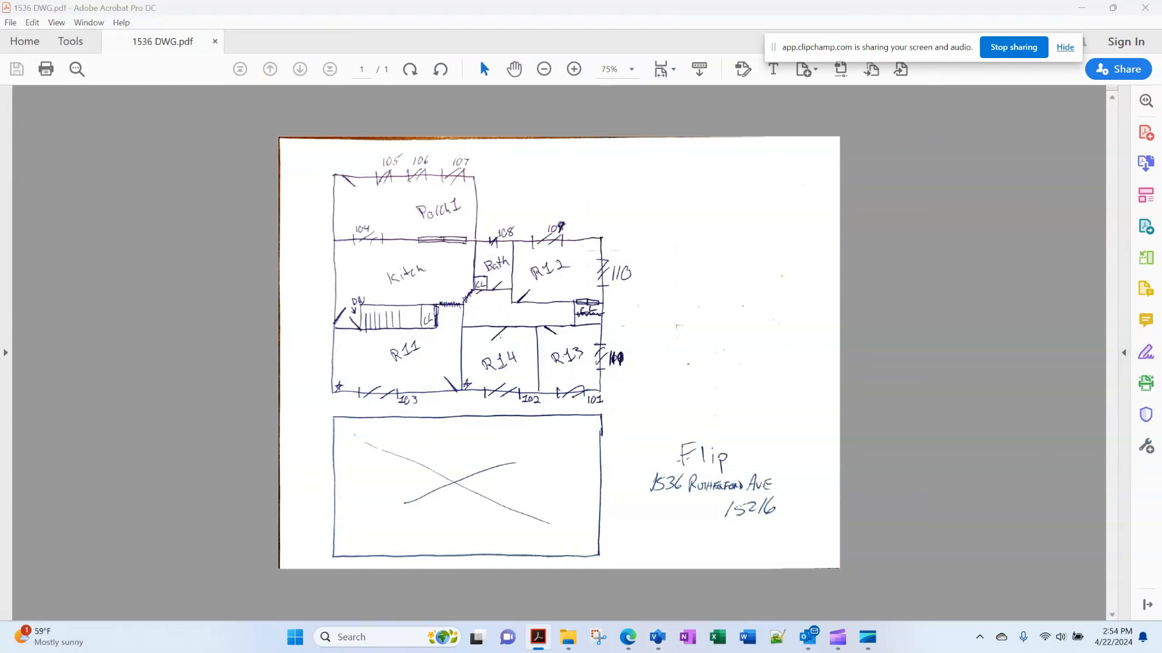
{"action": "left_click", "coordinate": [1082, 8]}
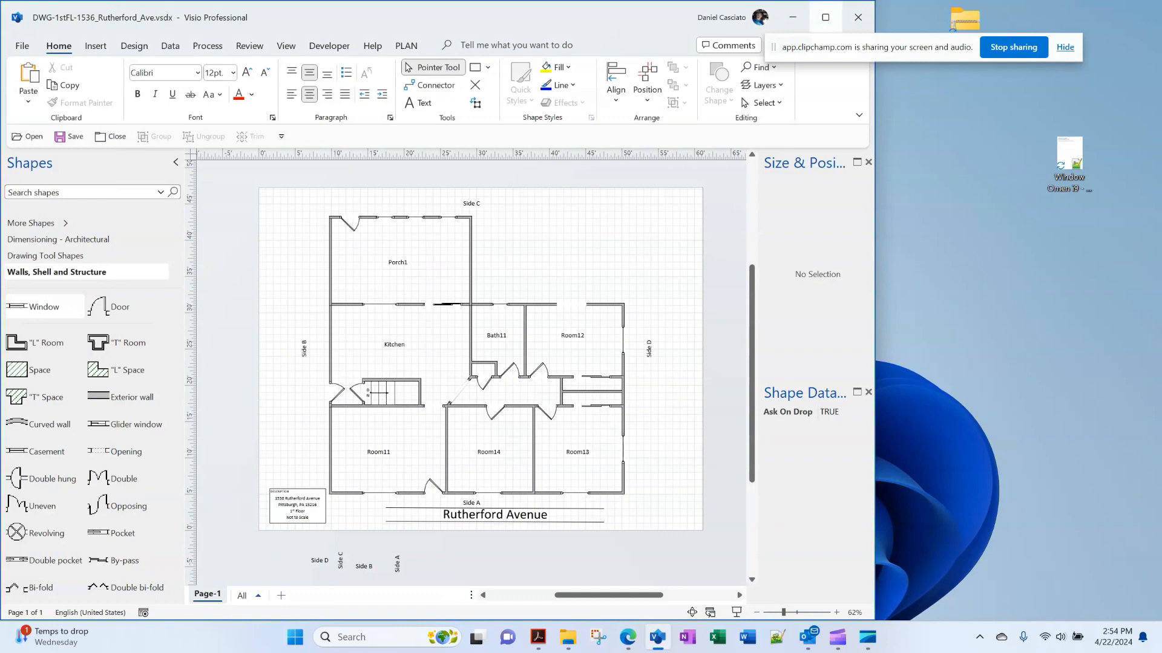
Maximize the Visio window and check the View task pane list
{"action": "left_click", "coordinate": [824, 16]}
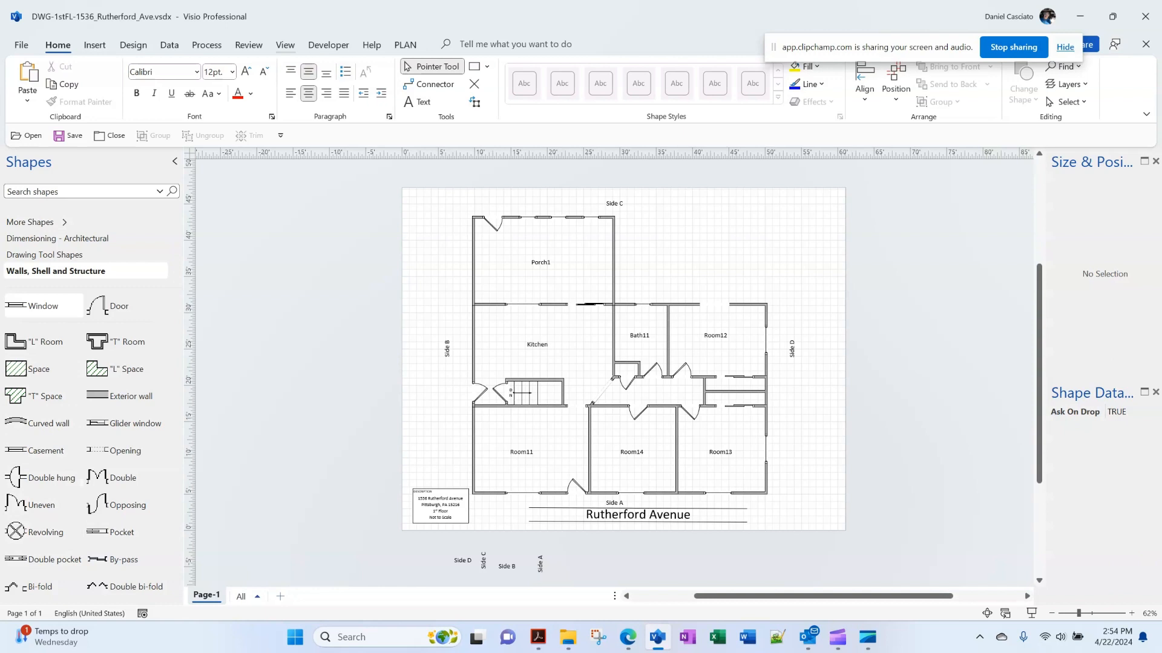
{"action": "left_click", "coordinate": [285, 45]}
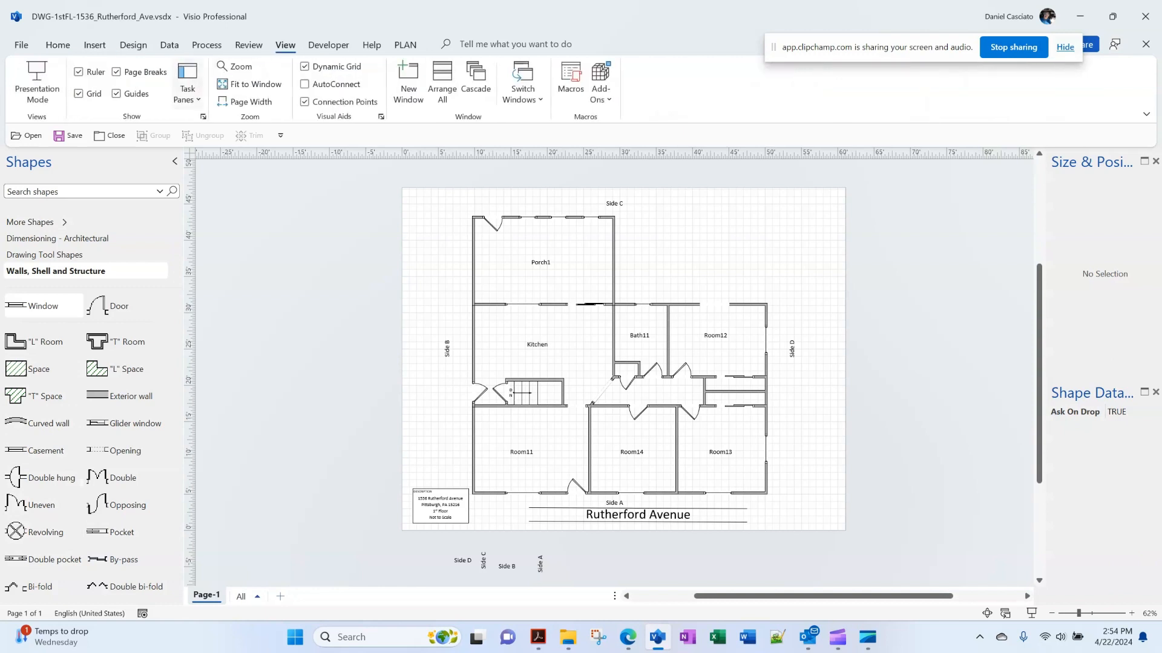
{"action": "left_click", "coordinate": [188, 84]}
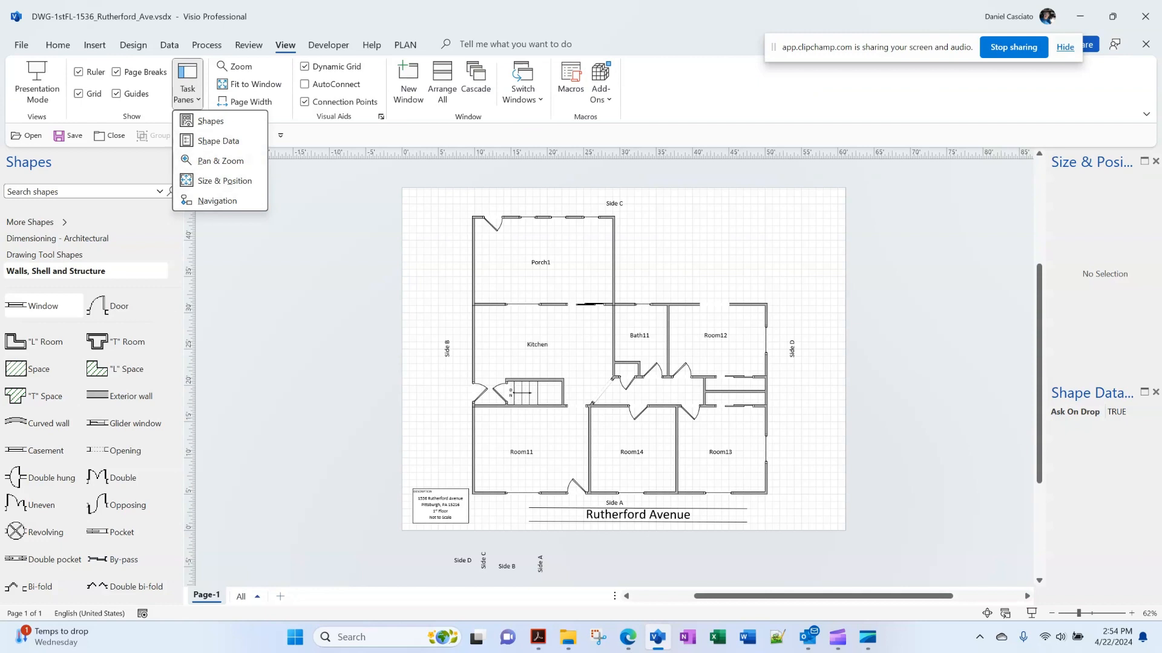
{"action": "key", "text": "Escape"}
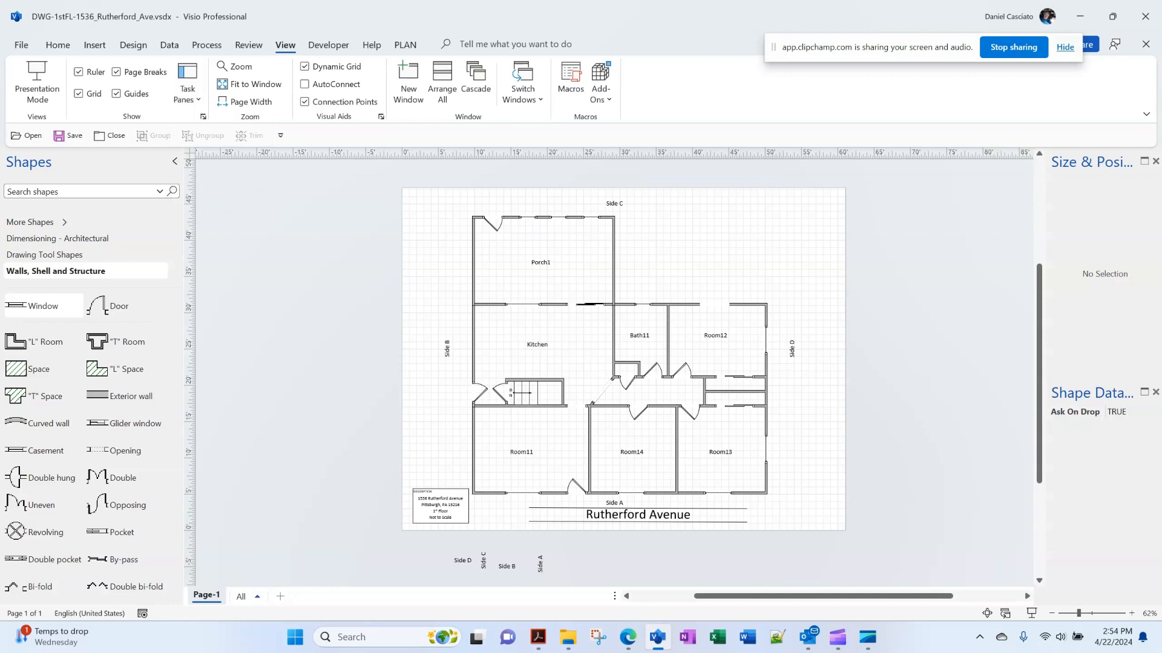
Undock and redock the Size & Position and Shape Data panes, leaving Size & Position floating
{"action": "double_click", "coordinate": [1096, 162]}
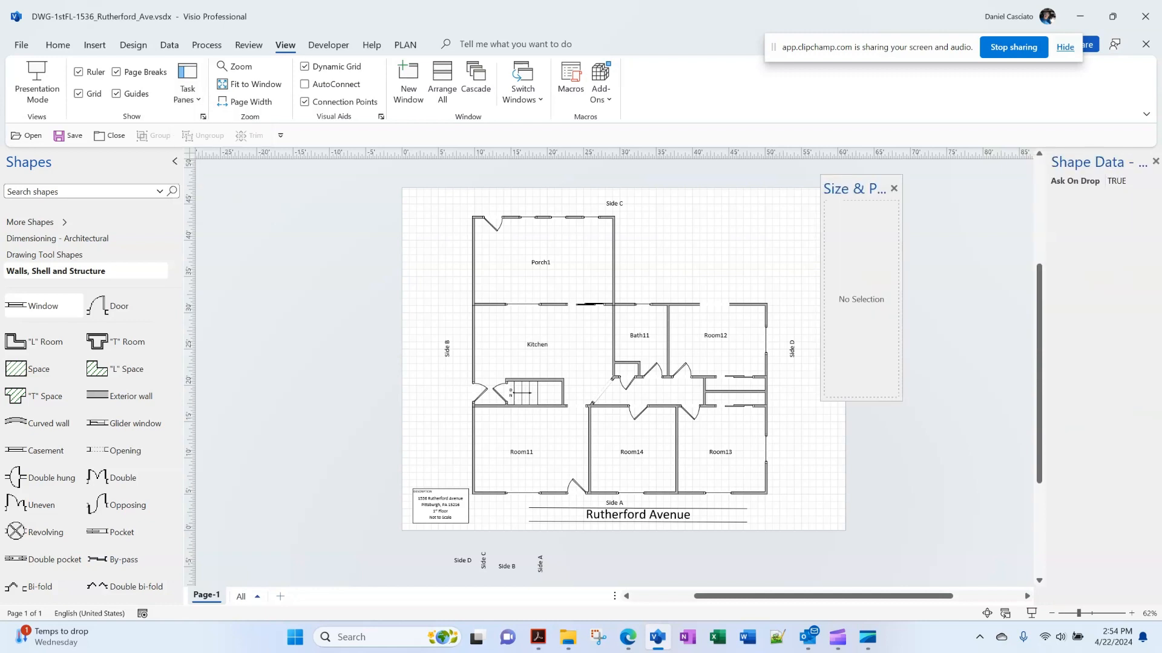
{"action": "double_click", "coordinate": [1096, 162]}
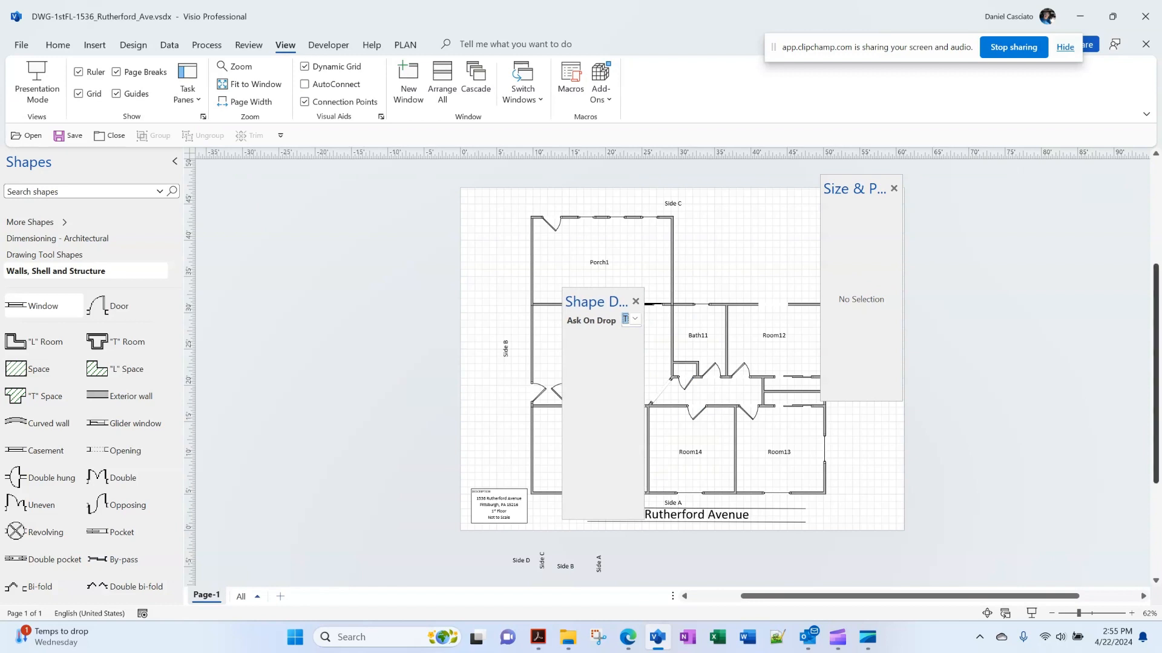
{"action": "left_click_drag", "start_coordinate": [596, 301], "coordinate": [1140, 349]}
{"action": "double_click", "coordinate": [855, 189]}
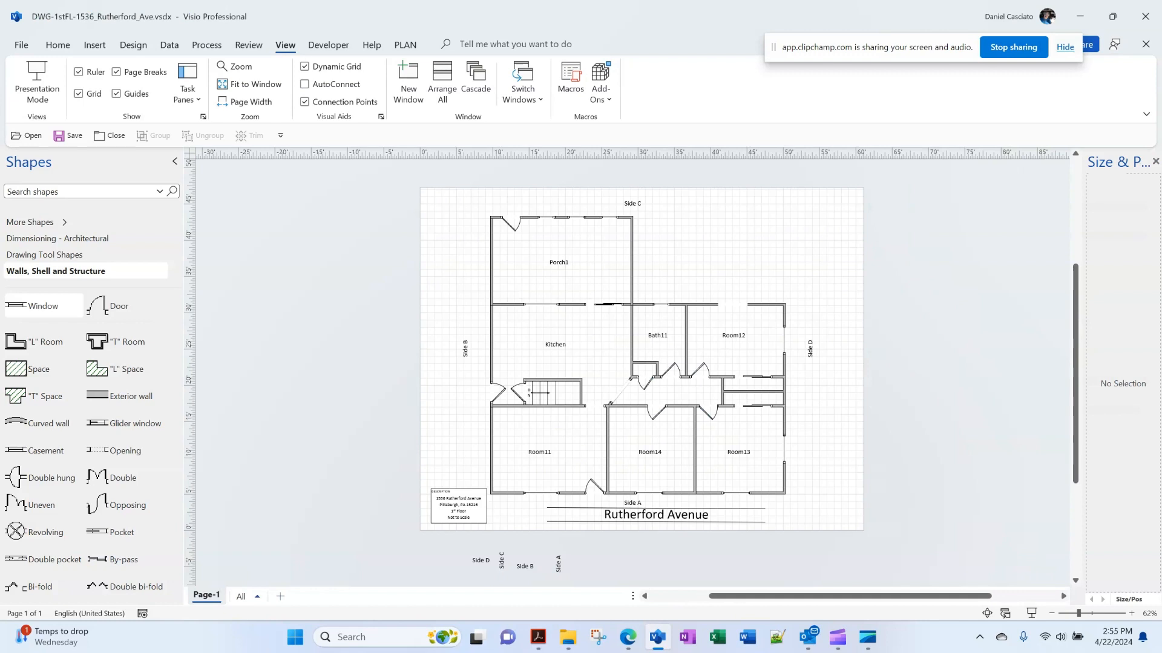
{"action": "double_click", "coordinate": [1118, 162]}
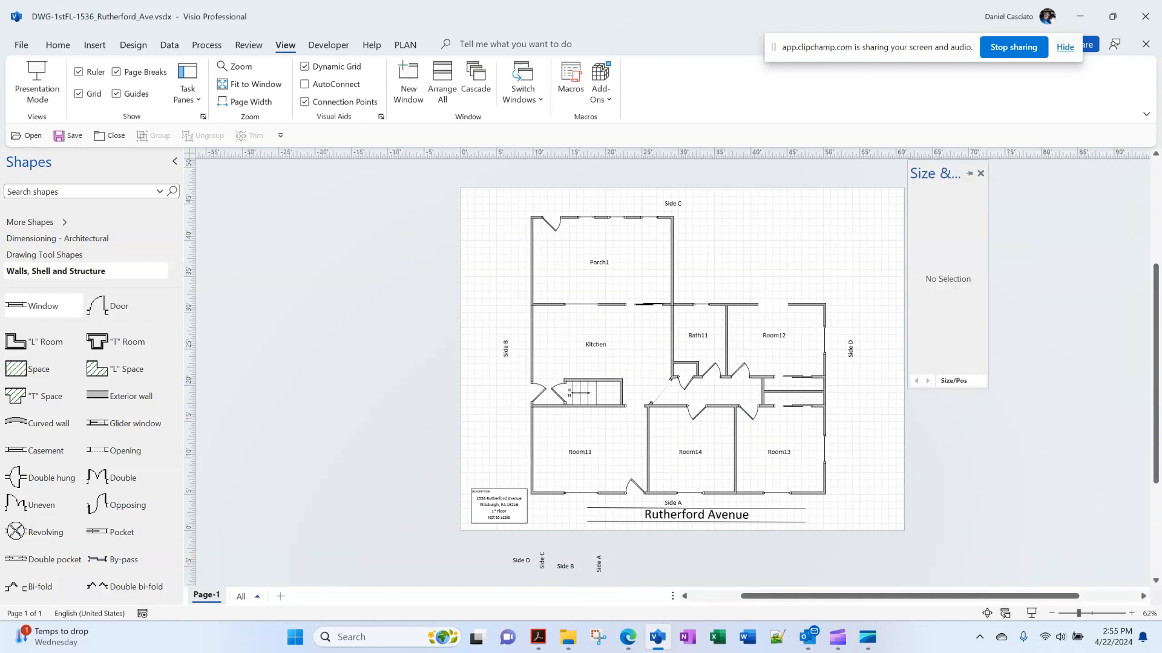
{"action": "left_click_drag", "start_coordinate": [935, 174], "coordinate": [798, 210]}
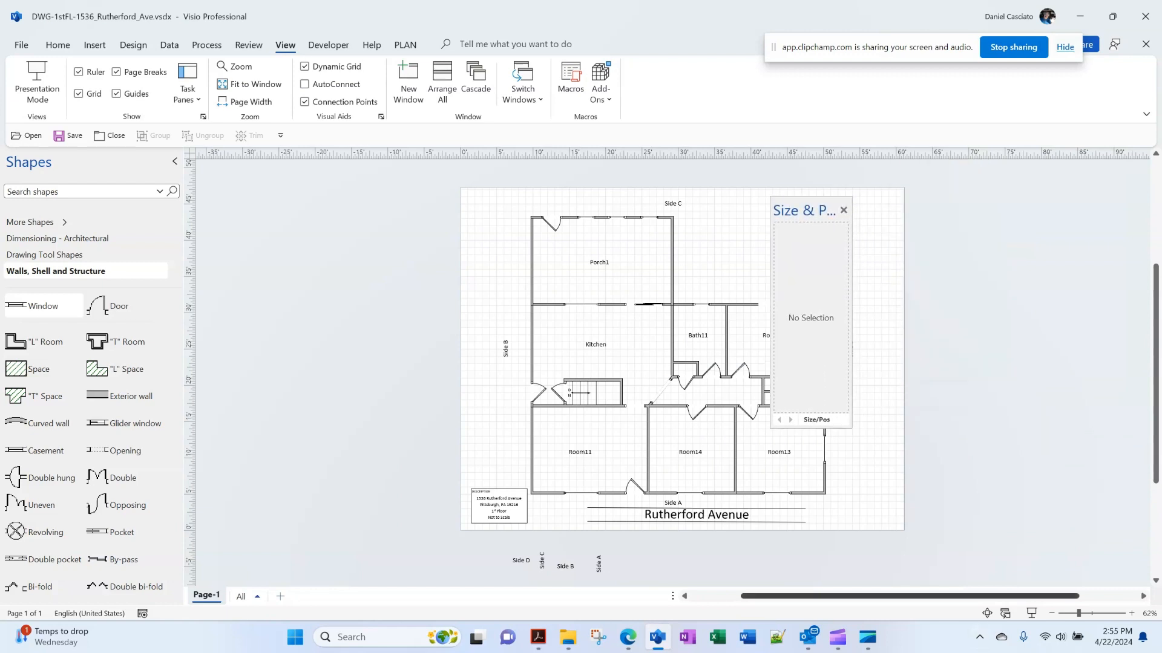
{"action": "scroll", "coordinate": [675, 373], "scroll_direction": "right", "scroll_amount": 3}
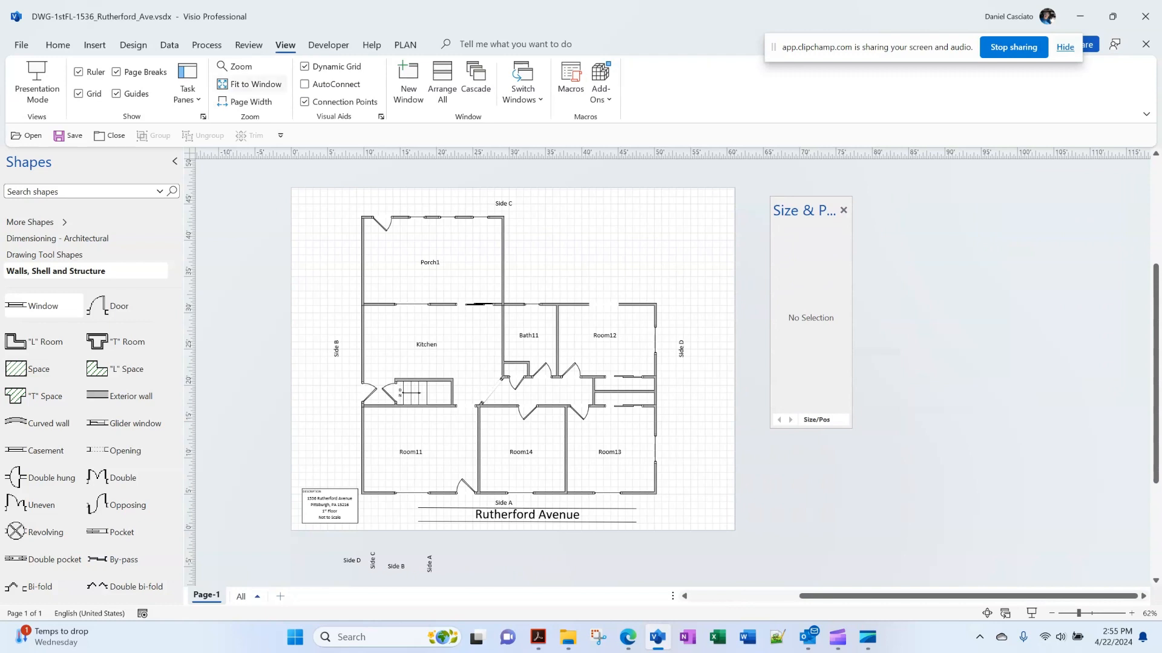
Turn off the Shape Data pane and dock Size & Position above the Shapes pane
{"action": "left_click", "coordinate": [187, 91]}
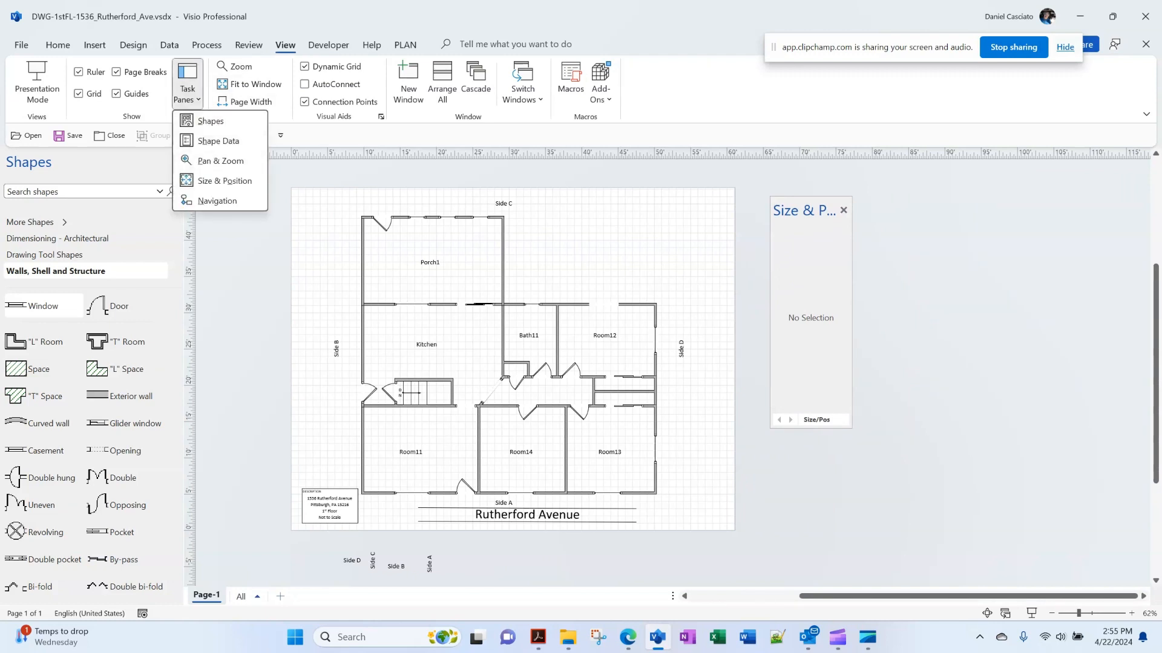
{"action": "left_click", "coordinate": [218, 140]}
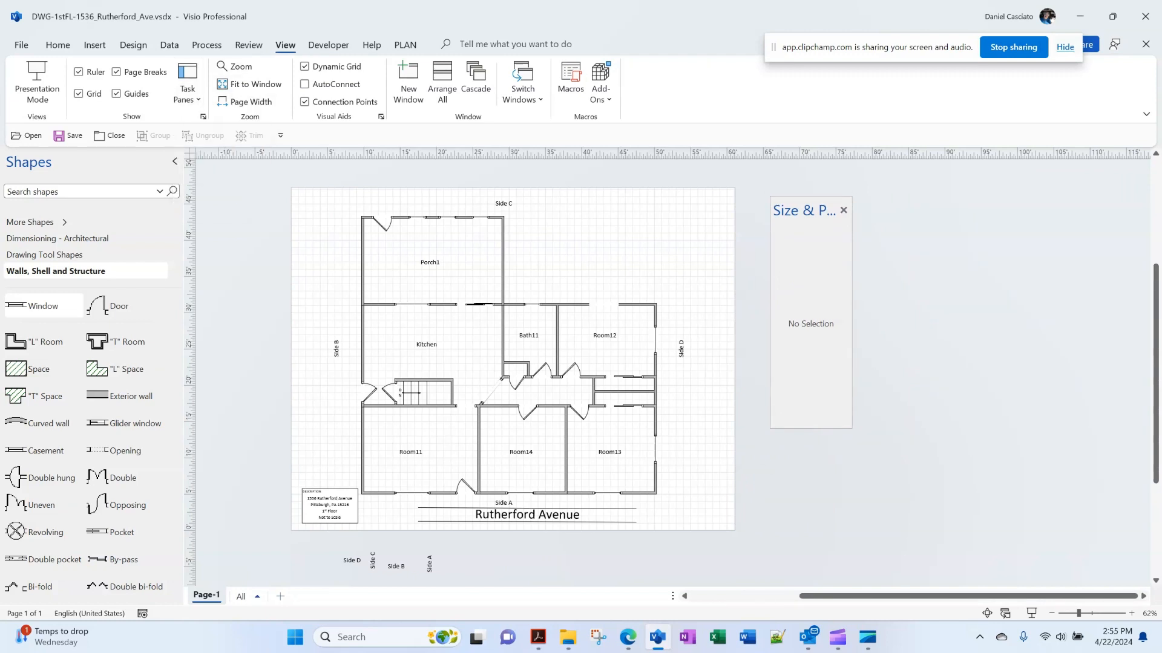
{"action": "mouse_move", "coordinate": [804, 211]}
{"action": "left_mouse_down"}
{"action": "mouse_move", "coordinate": [667, 218]}
{"action": "mouse_move", "coordinate": [694, 242]}
{"action": "left_mouse_up"}
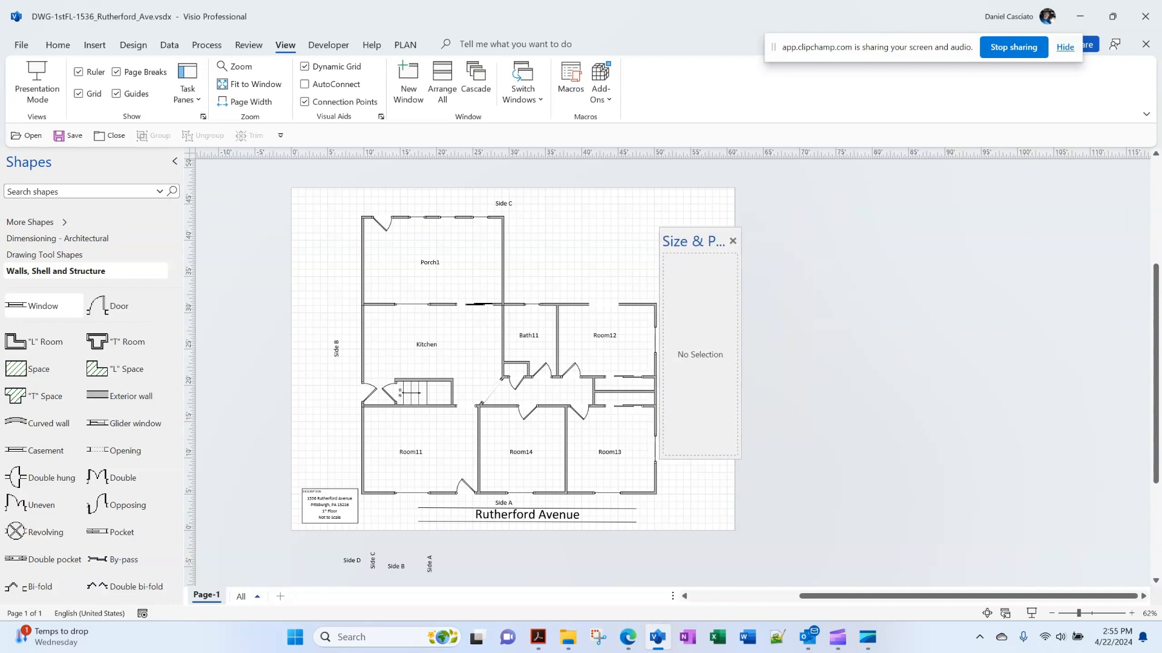
{"action": "left_click", "coordinate": [503, 261]}
{"action": "left_click", "coordinate": [503, 260]}
{"action": "scroll", "coordinate": [503, 260], "scroll_direction": "up", "scroll_amount": 2}
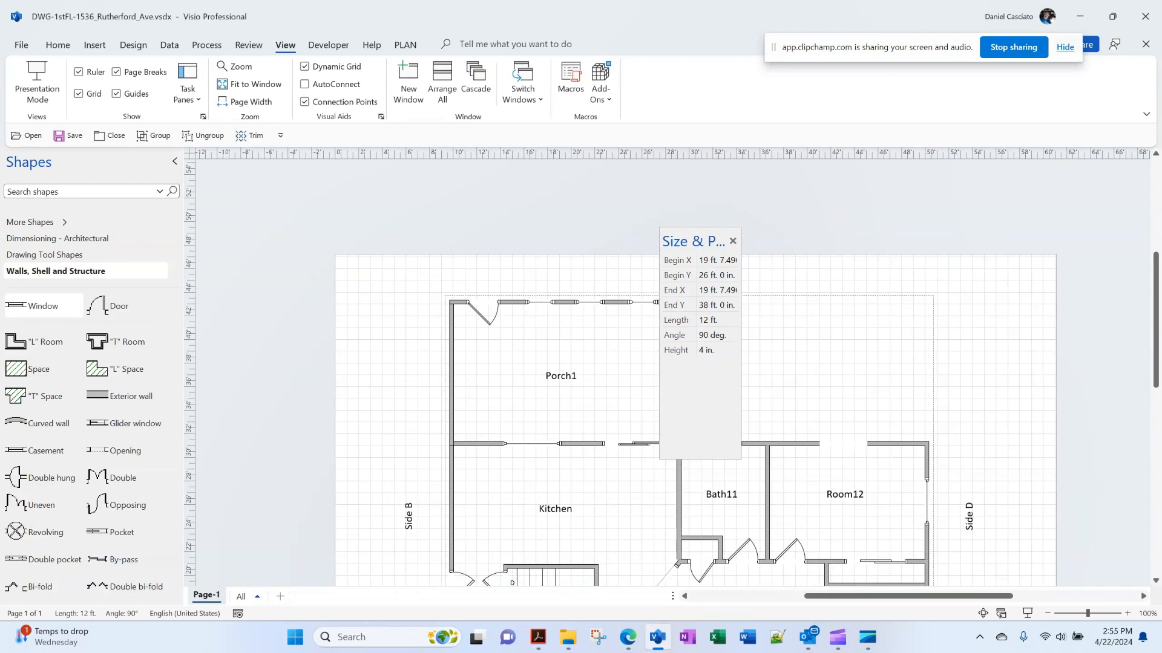
{"action": "left_click", "coordinate": [839, 357]}
{"action": "left_click_drag", "start_coordinate": [702, 240], "coordinate": [719, 255]}
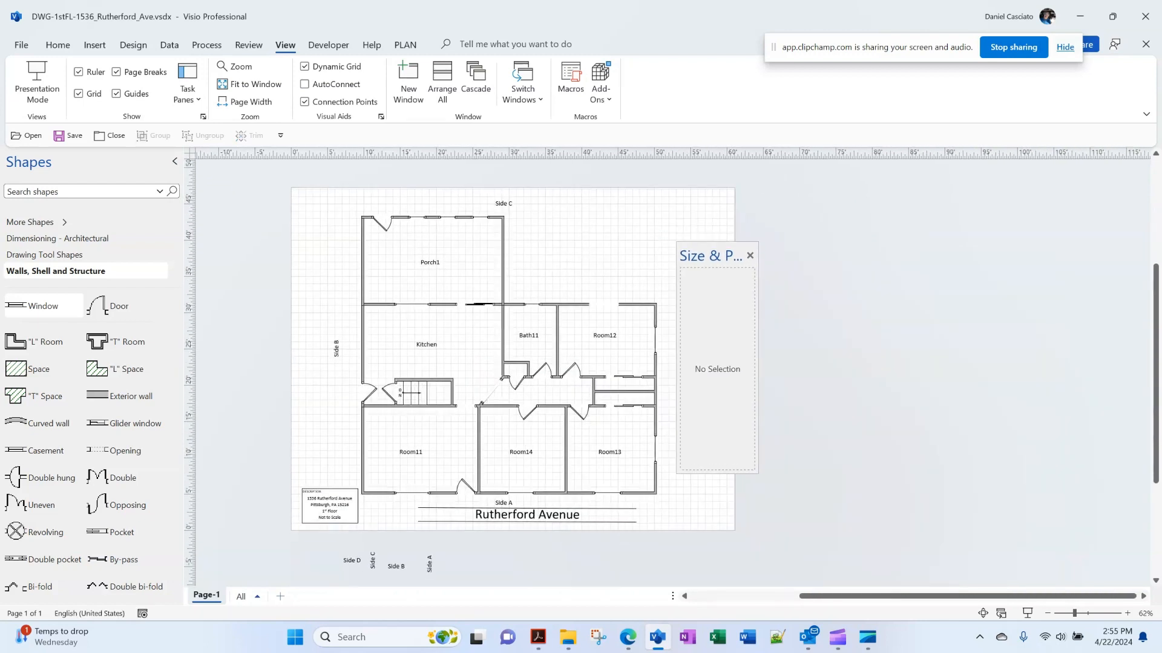
{"action": "double_click", "coordinate": [714, 256]}
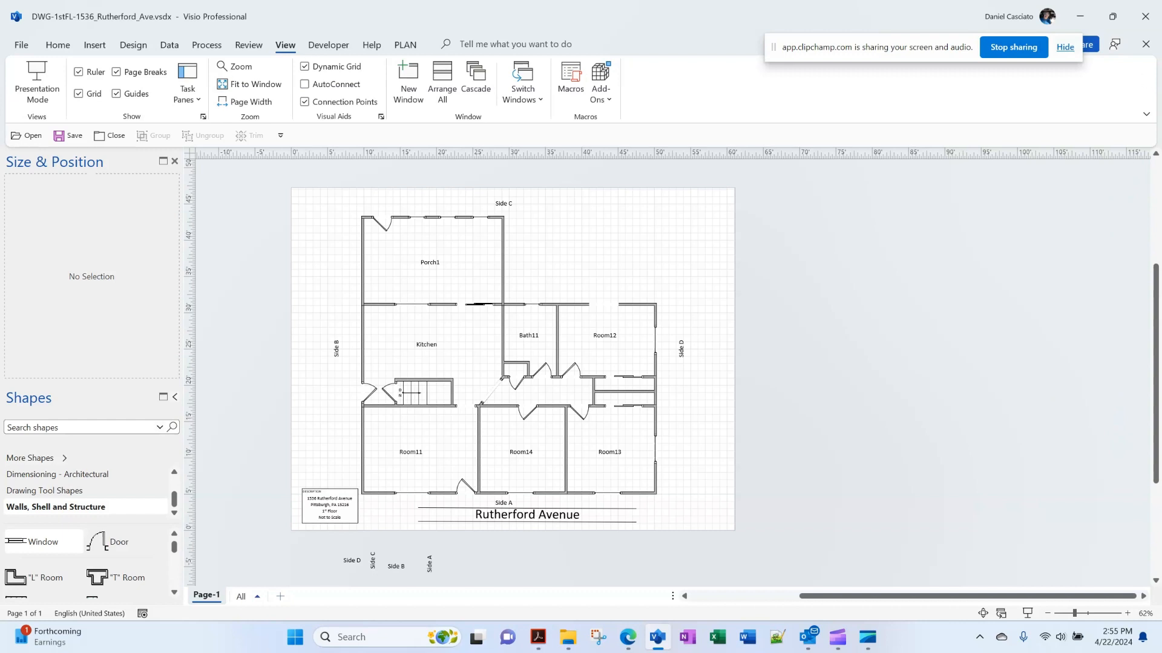
Float the Size & Position pane beside the page, enlarge it, and move it closer
{"action": "left_click", "coordinate": [175, 397]}
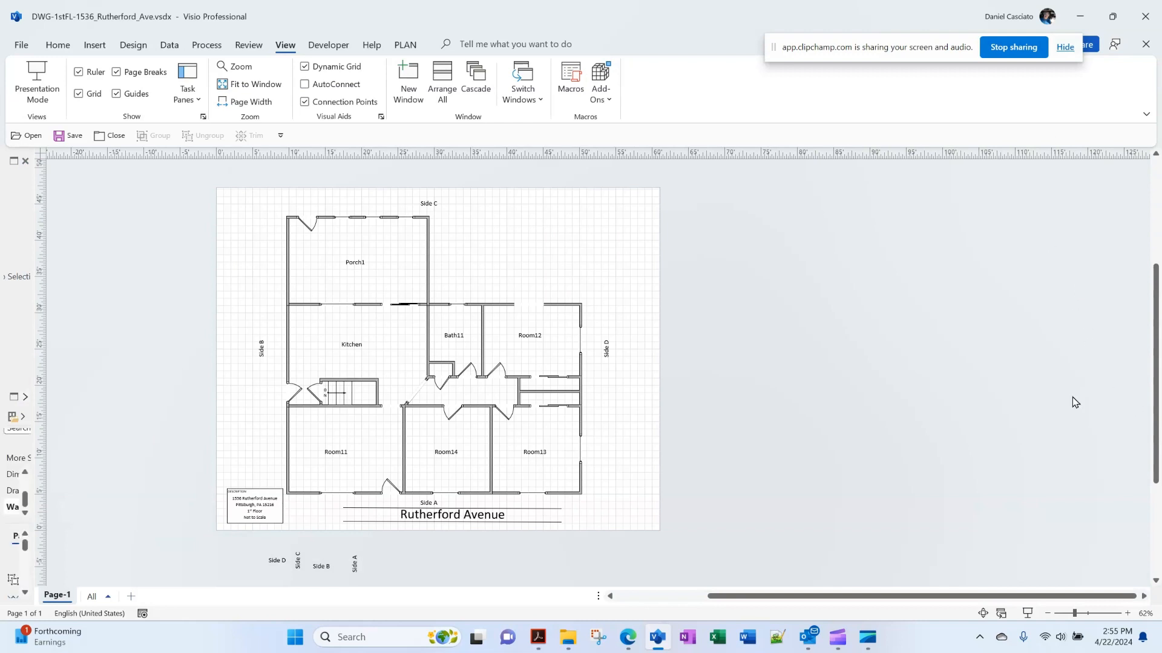
{"action": "left_click", "coordinate": [25, 398]}
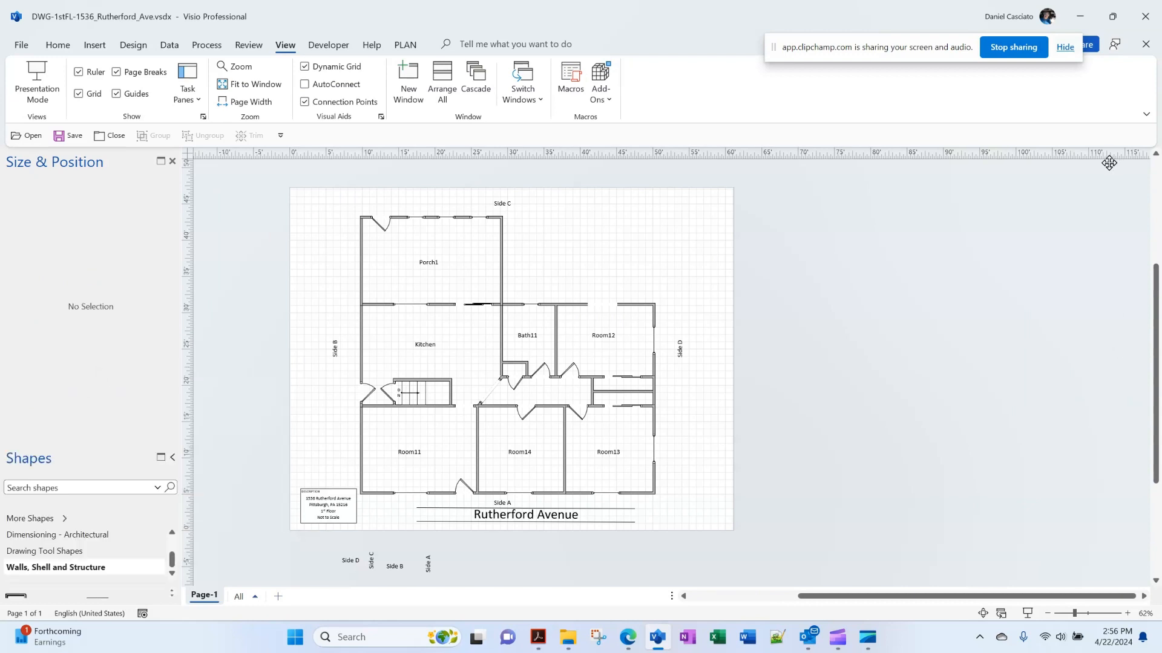
{"action": "mouse_move", "coordinate": [556, 207]}
{"action": "left_mouse_down"}
{"action": "mouse_move", "coordinate": [700, 210]}
{"action": "mouse_move", "coordinate": [1084, 183]}
{"action": "mouse_move", "coordinate": [1068, 182]}
{"action": "left_mouse_up"}
{"action": "scroll", "coordinate": [125, 309], "scroll_direction": "down", "scroll_amount": 1}
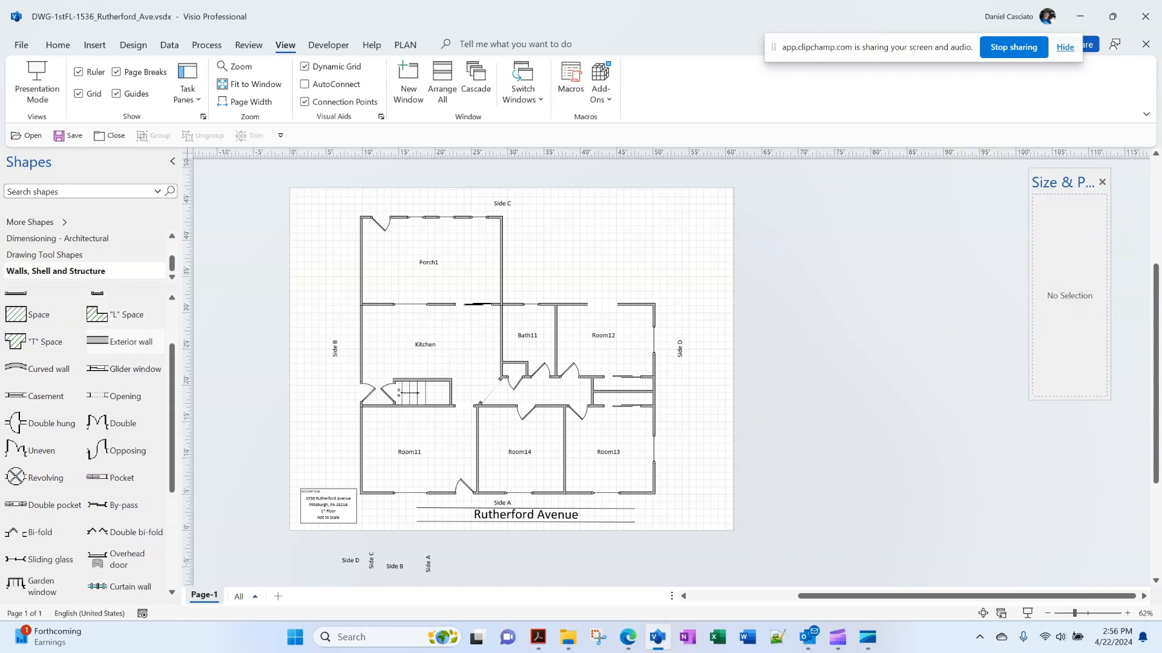
{"action": "scroll", "coordinate": [126, 310], "scroll_direction": "up", "scroll_amount": 2}
{"action": "scroll", "coordinate": [121, 271], "scroll_direction": "up", "scroll_amount": 1}
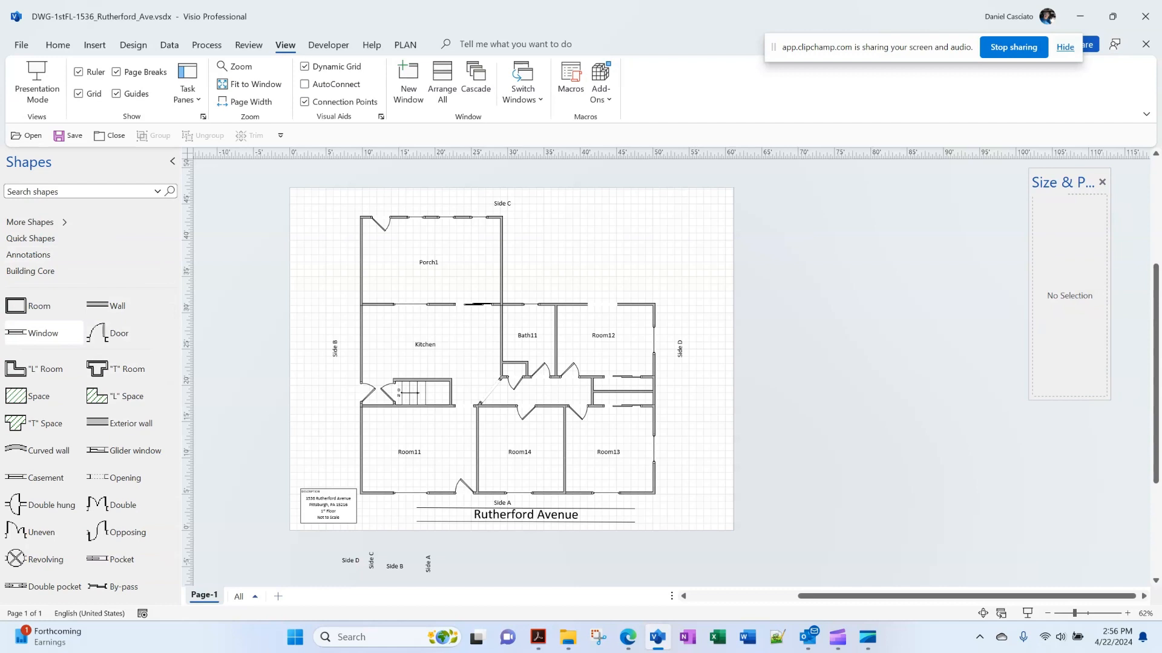
{"action": "left_click_drag", "start_coordinate": [1028, 399], "coordinate": [951, 426]}
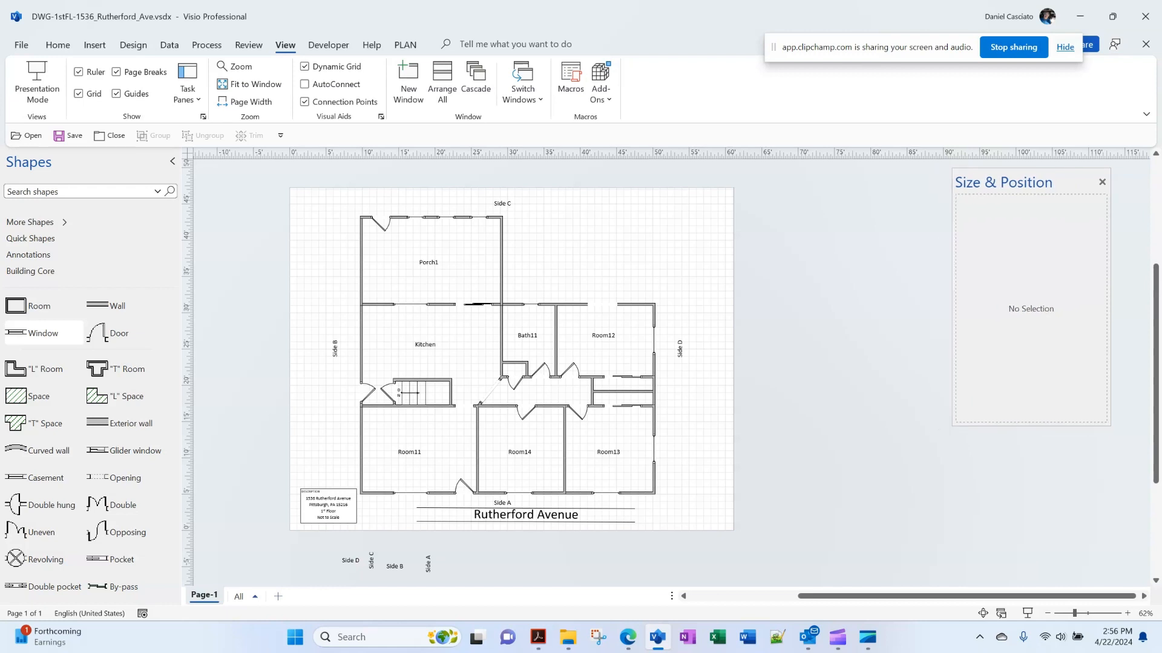
{"action": "left_click_drag", "start_coordinate": [1023, 182], "coordinate": [896, 252]}
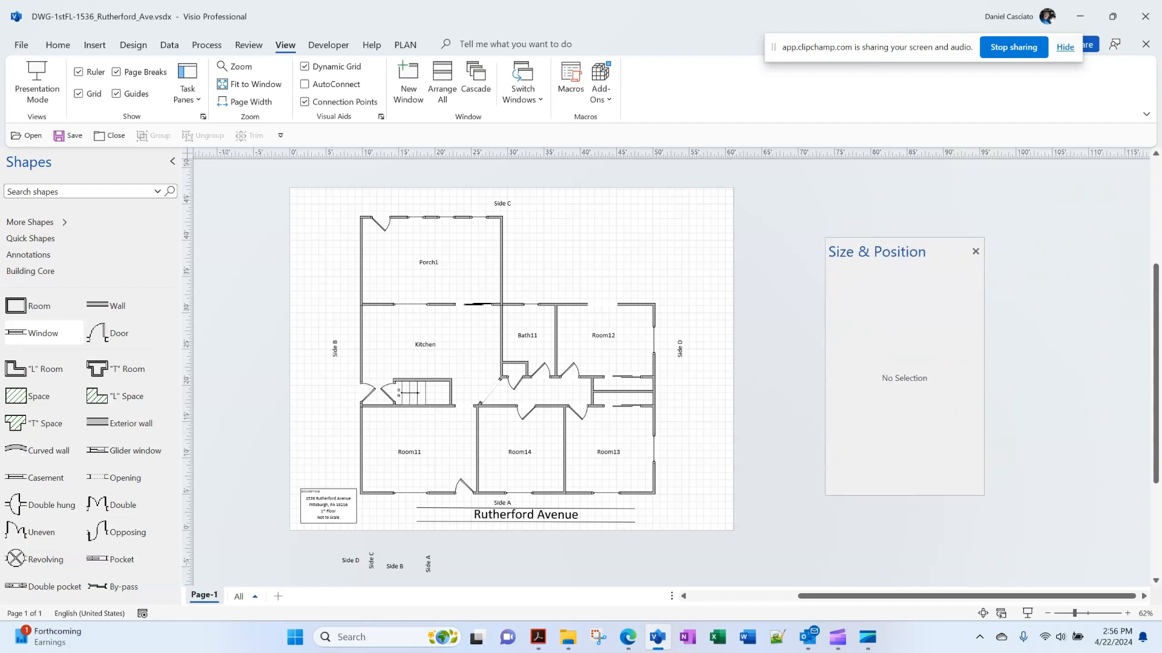
{"action": "left_click", "coordinate": [188, 85]}
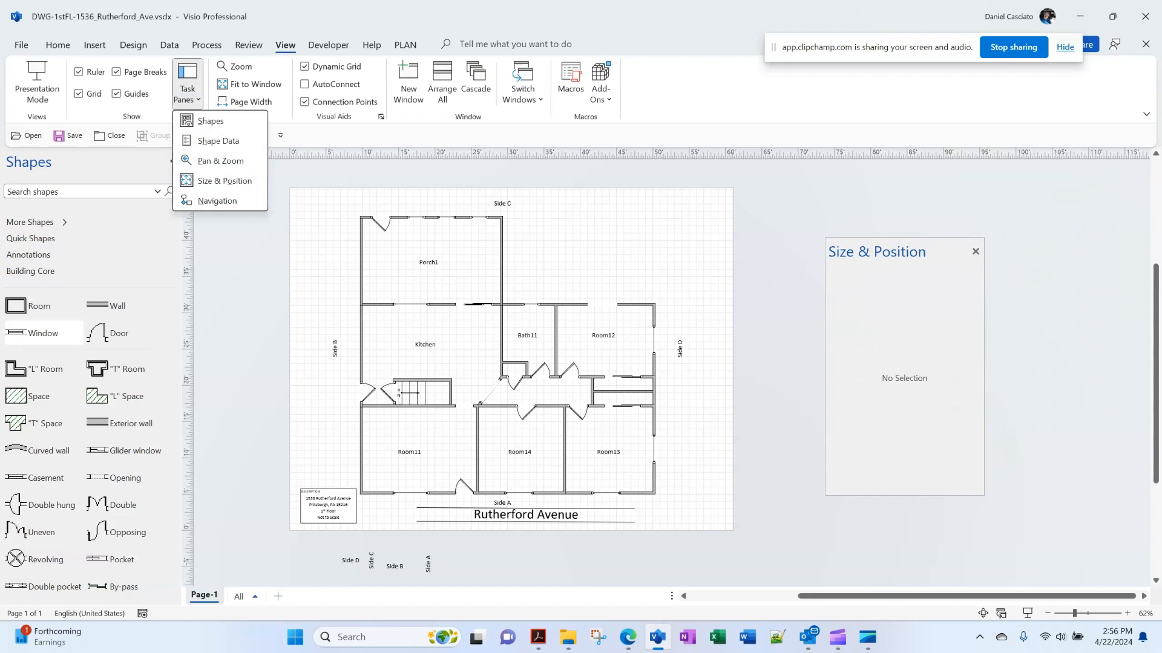
Reopen Shape Data and float it and Size & Position at the right of the canvas
{"action": "left_click", "coordinate": [218, 141]}
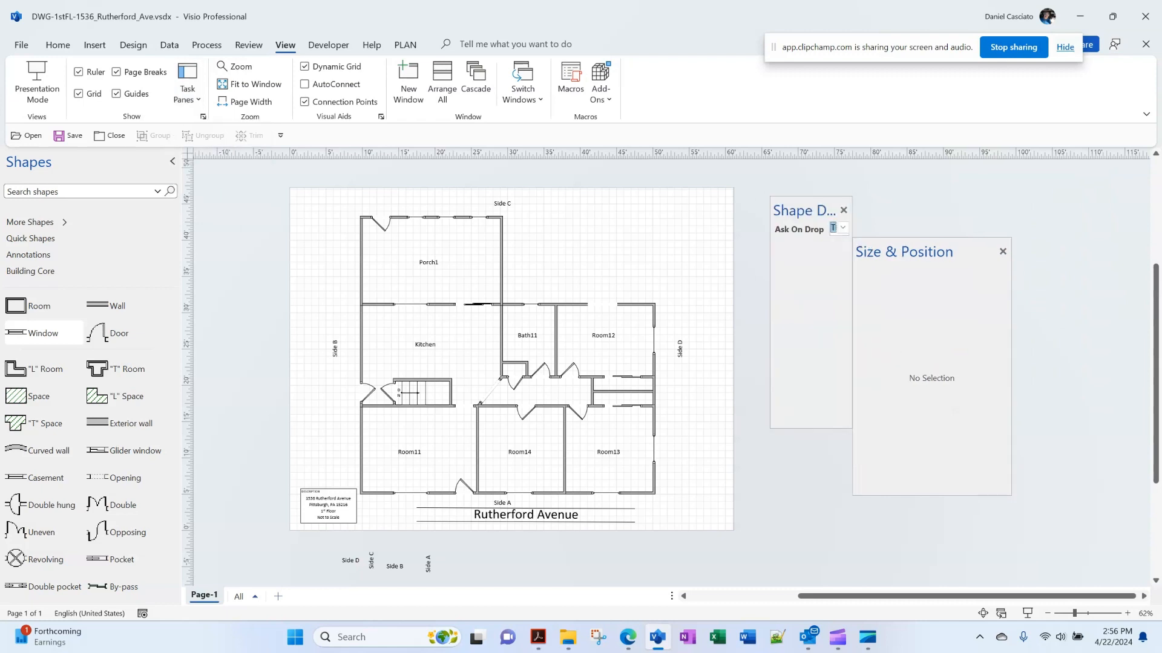
{"action": "left_click_drag", "start_coordinate": [924, 252], "coordinate": [1068, 174]}
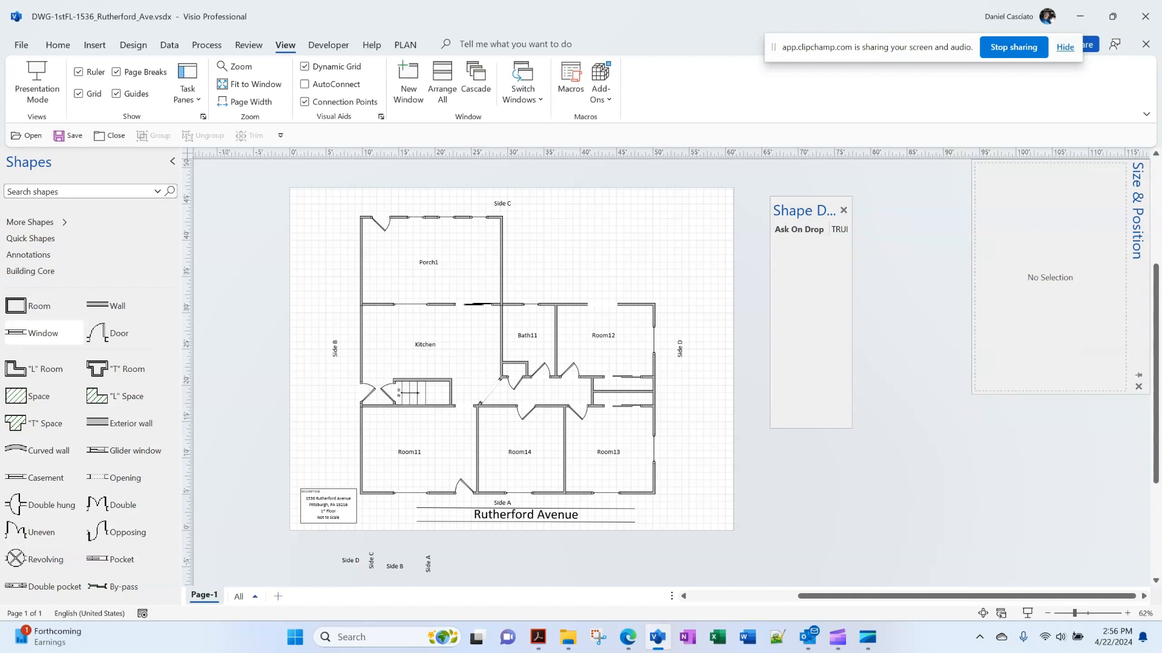
{"action": "left_click_drag", "start_coordinate": [805, 211], "coordinate": [861, 208]}
{"action": "left_click", "coordinate": [1137, 210]}
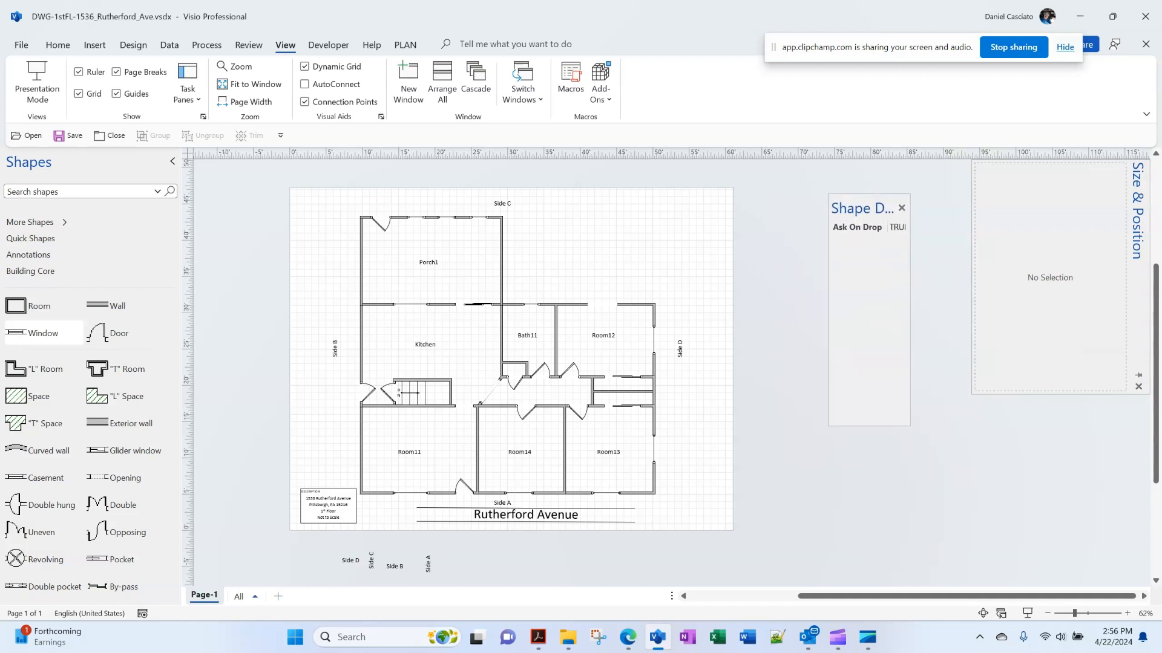
{"action": "left_click_drag", "start_coordinate": [1137, 210], "coordinate": [1061, 334]}
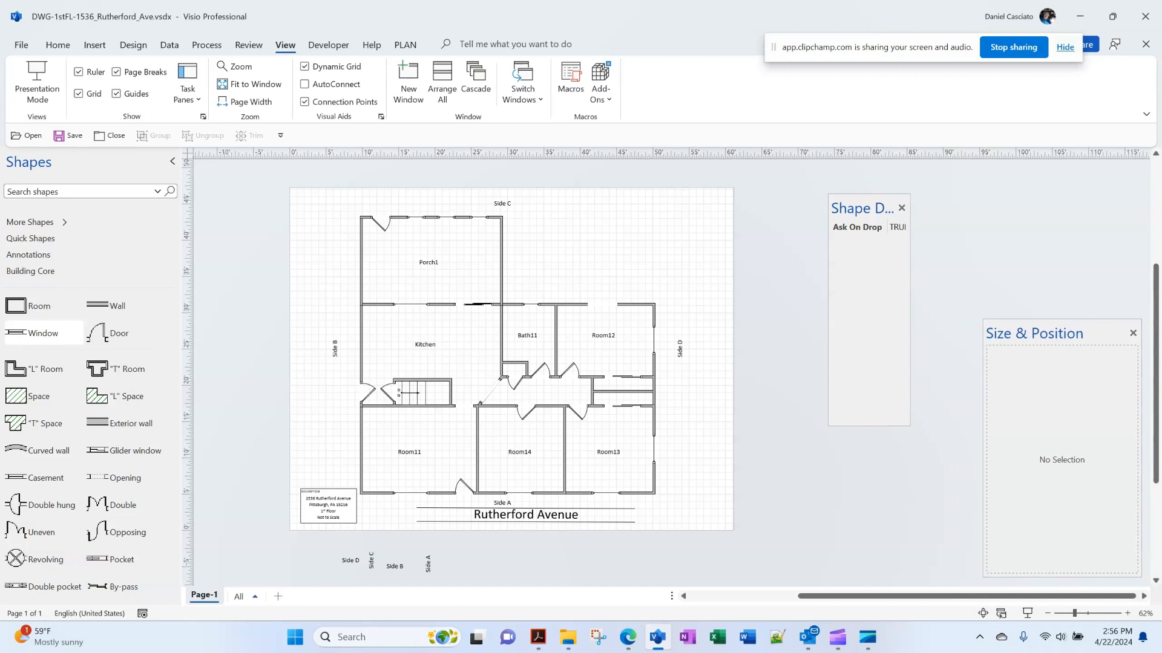
{"action": "left_click_drag", "start_coordinate": [1062, 333], "coordinate": [1062, 360]}
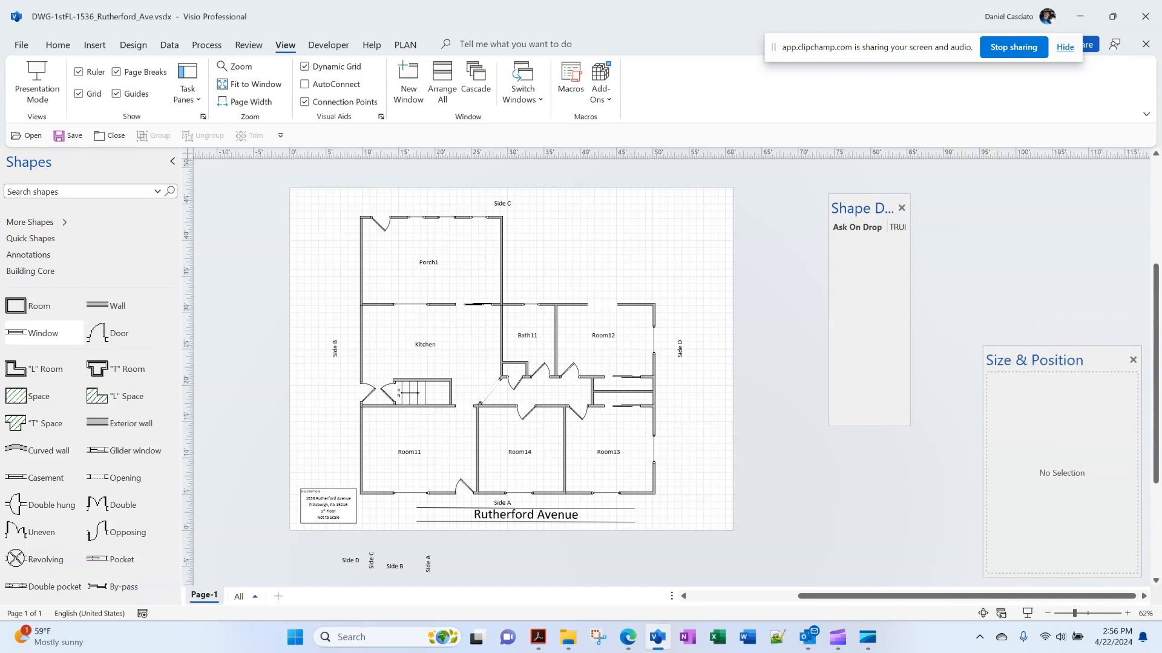
{"action": "left_click_drag", "start_coordinate": [859, 208], "coordinate": [1107, 171]}
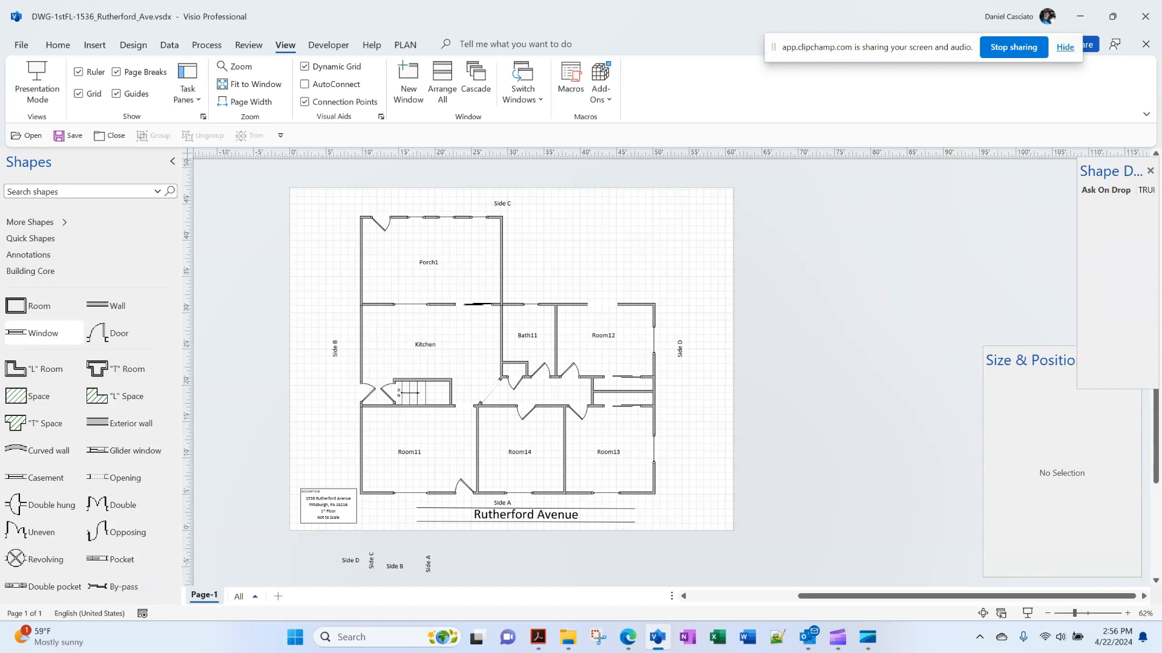
Check Bath11's size and position, then place and select an 8 ft wall near the top right
{"action": "left_click", "coordinate": [1034, 360]}
{"action": "left_click", "coordinate": [527, 336]}
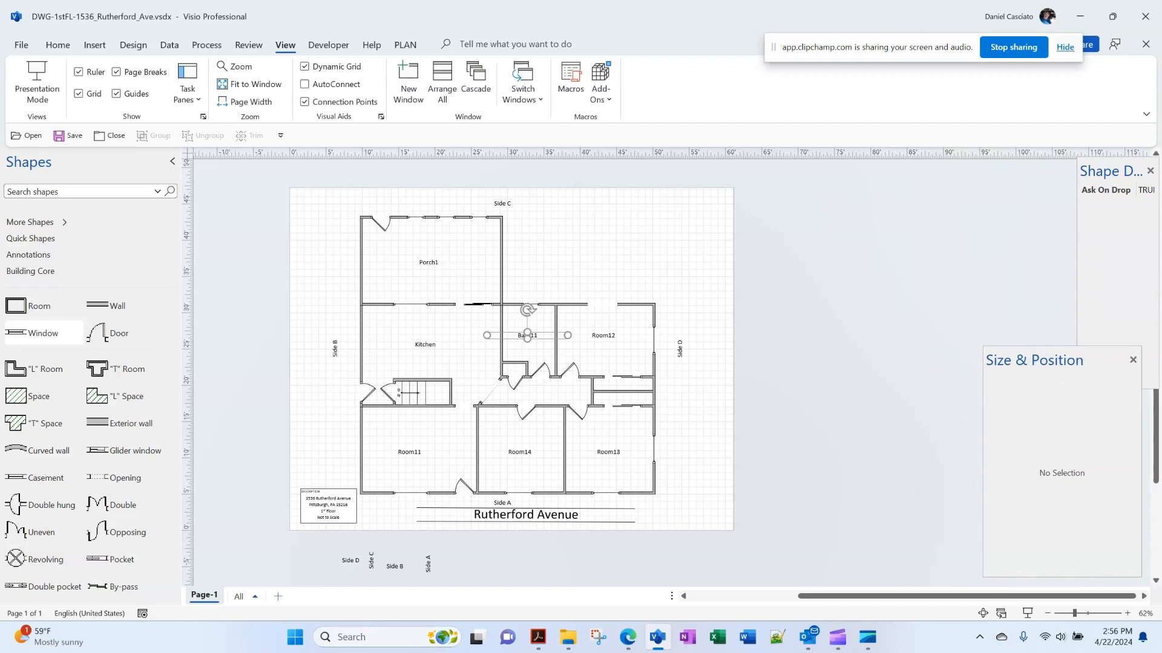
{"action": "left_click", "coordinate": [805, 329]}
{"action": "left_click_drag", "start_coordinate": [117, 306], "coordinate": [637, 232]}
{"action": "left_click", "coordinate": [690, 266]}
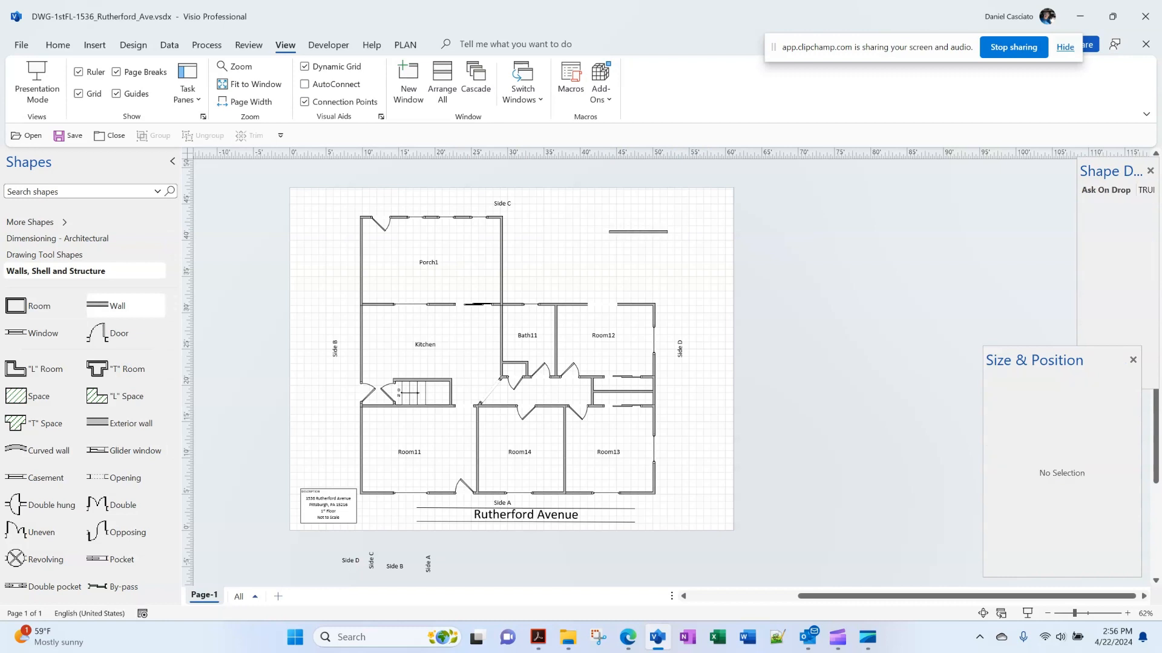
{"action": "left_click", "coordinate": [638, 232]}
Dock the Size & Position and Shape Data panes, review the page's Ask On Drop setting, then close Shape Data
{"action": "left_click_drag", "start_coordinate": [1055, 361], "coordinate": [960, 186]}
{"action": "mouse_move", "coordinate": [1111, 172]}
{"action": "left_mouse_down"}
{"action": "mouse_move", "coordinate": [1083, 174]}
{"action": "mouse_move", "coordinate": [1077, 578]}
{"action": "left_mouse_up"}
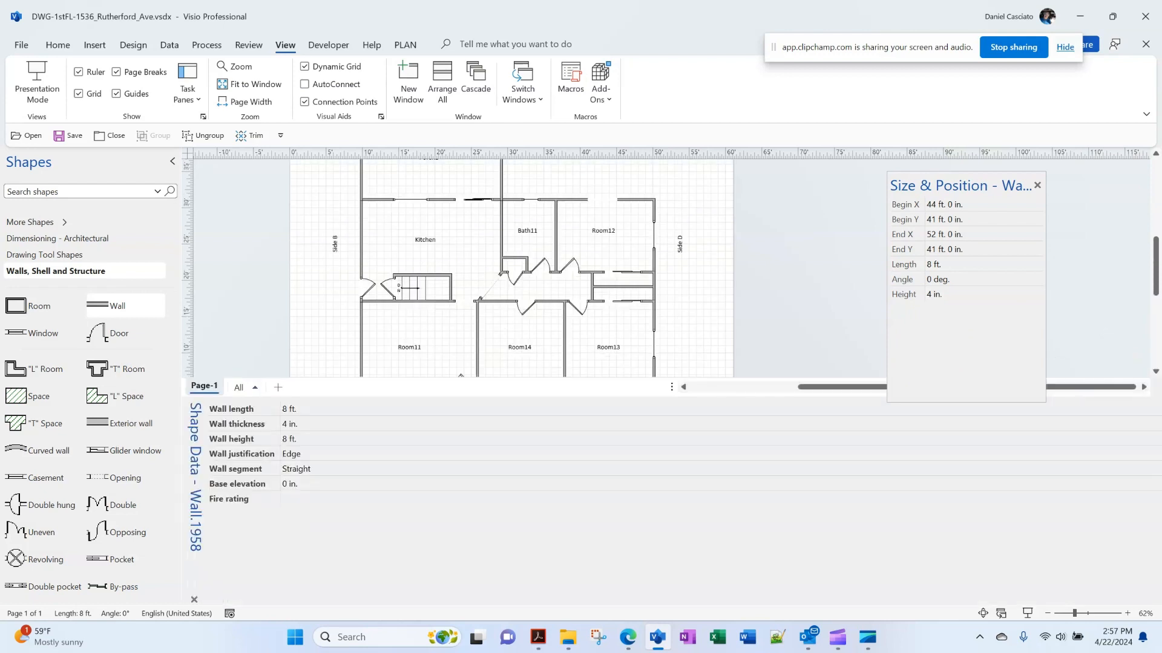
{"action": "left_click_drag", "start_coordinate": [961, 185], "coordinate": [1125, 254]}
{"action": "left_click", "coordinate": [822, 266]}
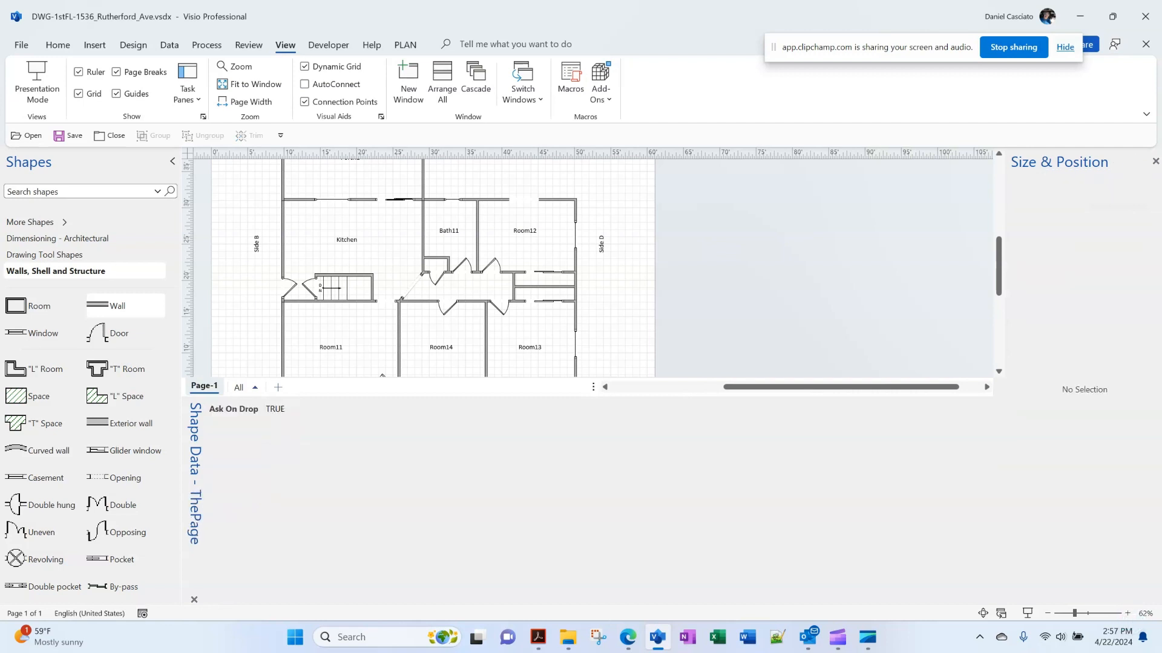
{"action": "left_click", "coordinate": [627, 408]}
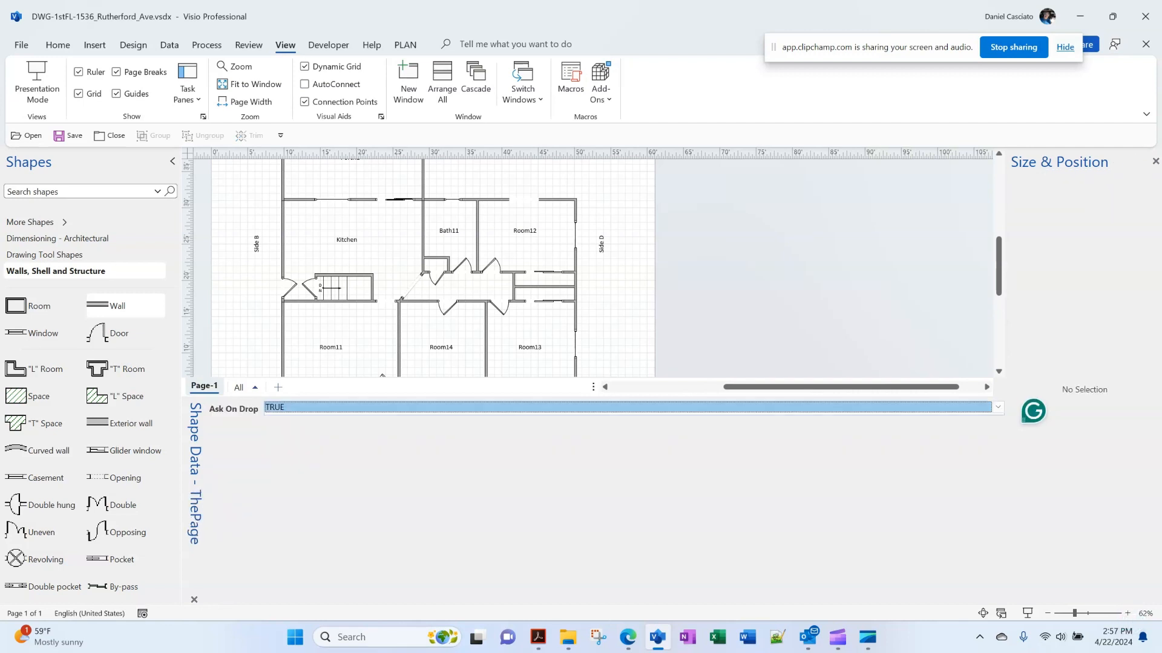
{"action": "left_click", "coordinate": [627, 496]}
{"action": "left_click", "coordinate": [628, 408]}
{"action": "left_click", "coordinate": [628, 496]}
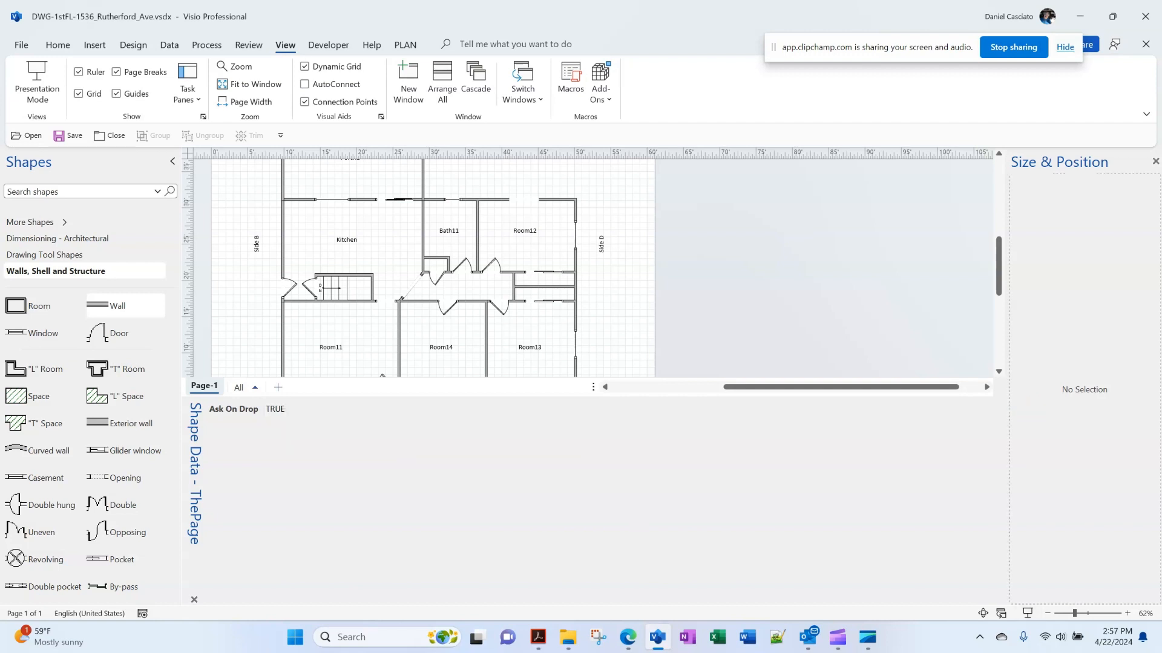
{"action": "scroll", "coordinate": [593, 266], "scroll_direction": "left", "scroll_amount": 3}
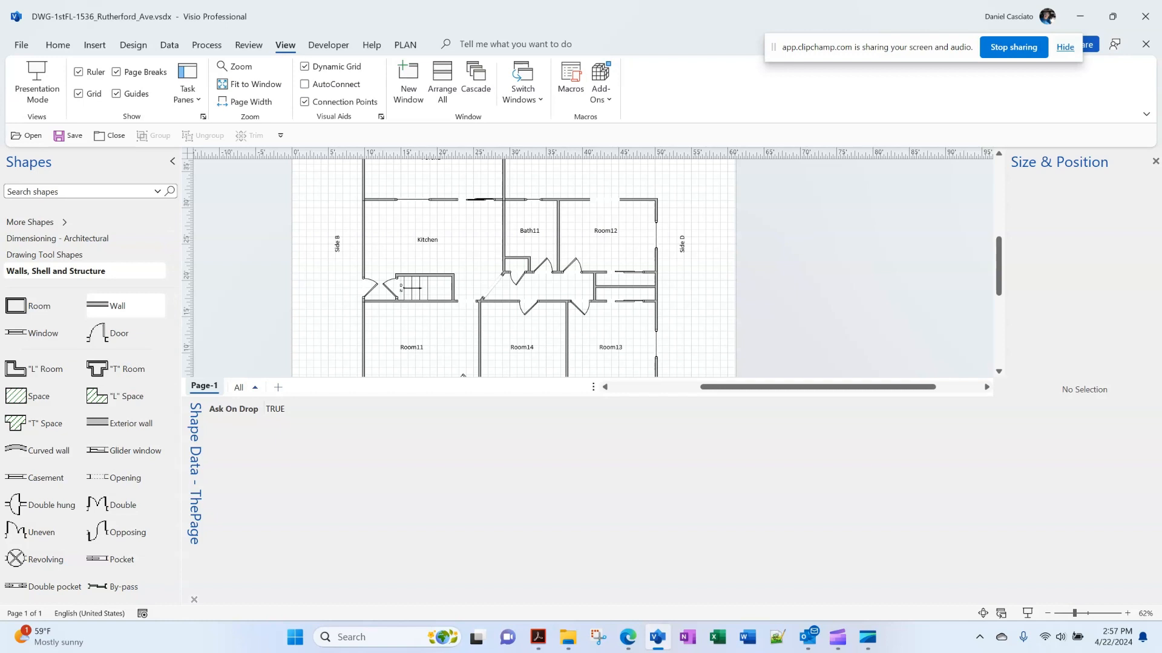
{"action": "left_click", "coordinate": [194, 599]}
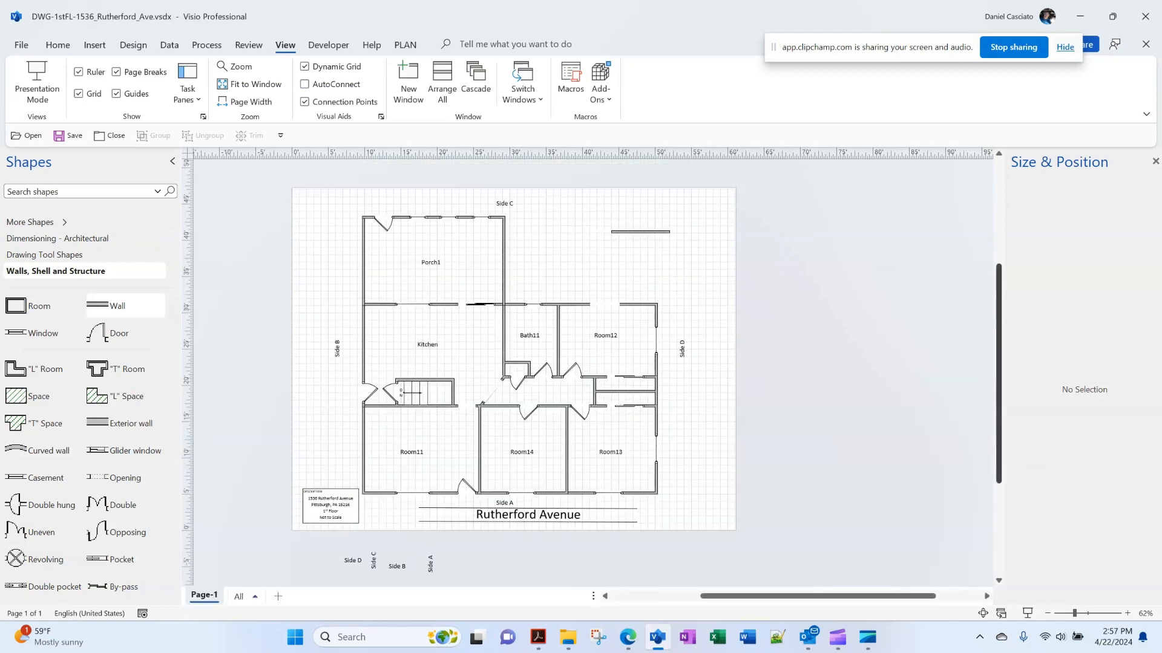
Float and shorten Size & Position, redock it top right, and reopen Shape Data below the drawing
{"action": "left_click", "coordinate": [1084, 338]}
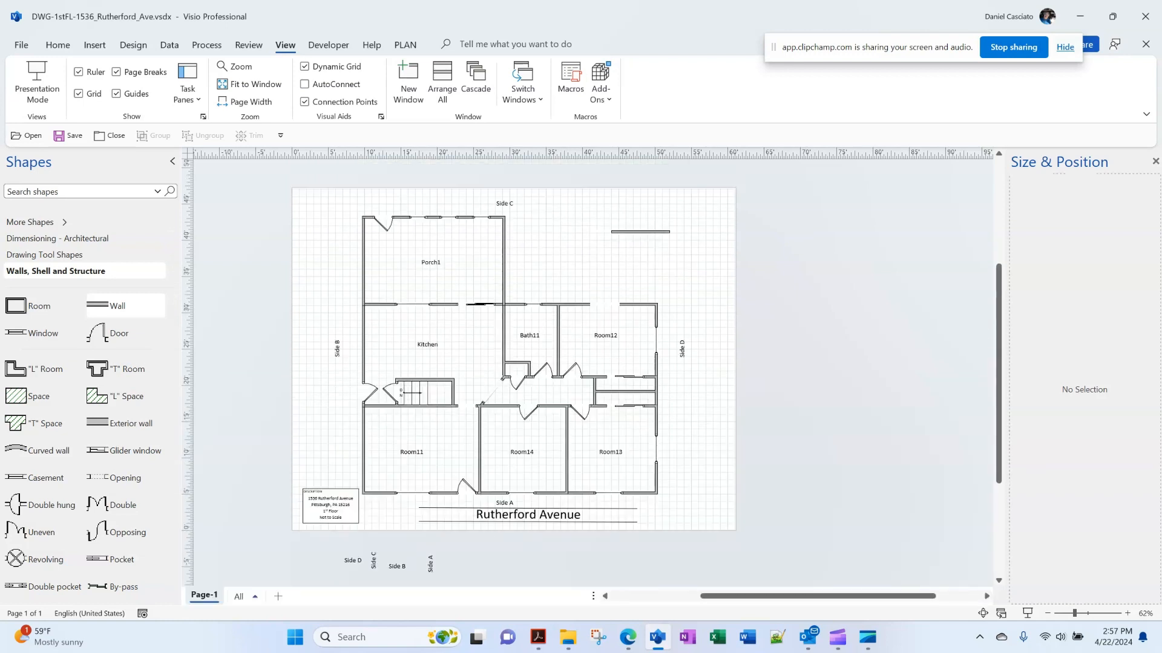
{"action": "mouse_move", "coordinate": [1059, 162]}
{"action": "left_mouse_down"}
{"action": "mouse_move", "coordinate": [889, 194]}
{"action": "mouse_move", "coordinate": [920, 195]}
{"action": "left_mouse_up"}
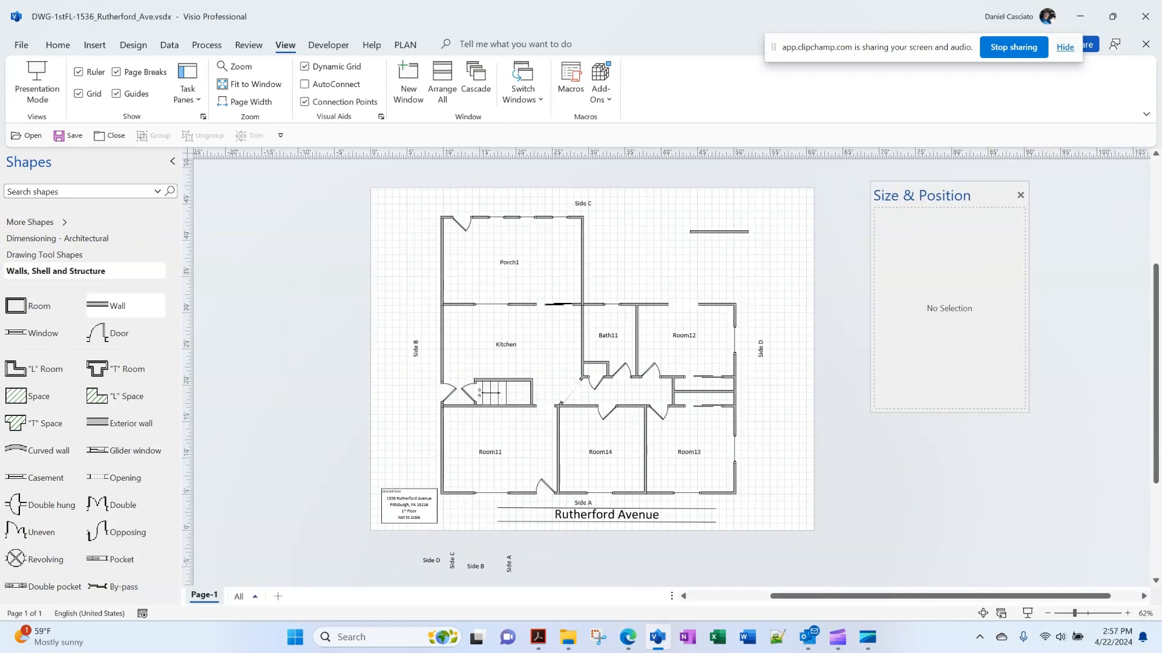
{"action": "left_click", "coordinate": [844, 290]}
{"action": "left_click_drag", "start_coordinate": [949, 412], "coordinate": [950, 389]}
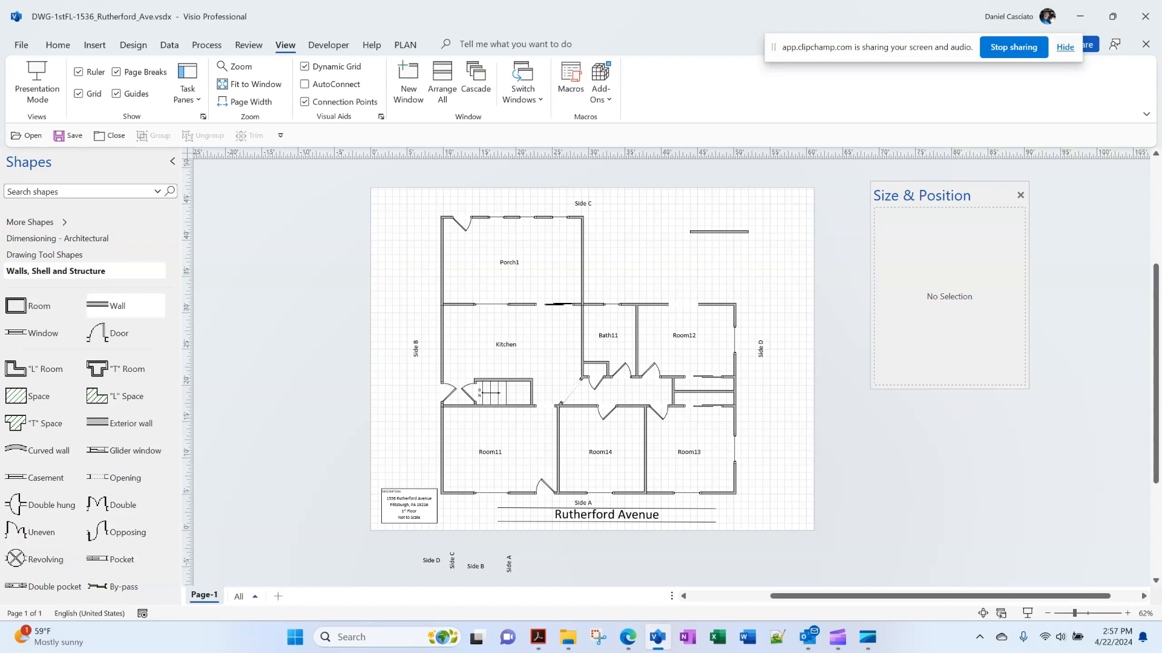
{"action": "mouse_move", "coordinate": [943, 196]}
{"action": "left_mouse_down"}
{"action": "mouse_move", "coordinate": [1023, 185]}
{"action": "mouse_move", "coordinate": [1072, 159]}
{"action": "mouse_move", "coordinate": [1058, 181]}
{"action": "mouse_move", "coordinate": [1060, 165]}
{"action": "left_mouse_up"}
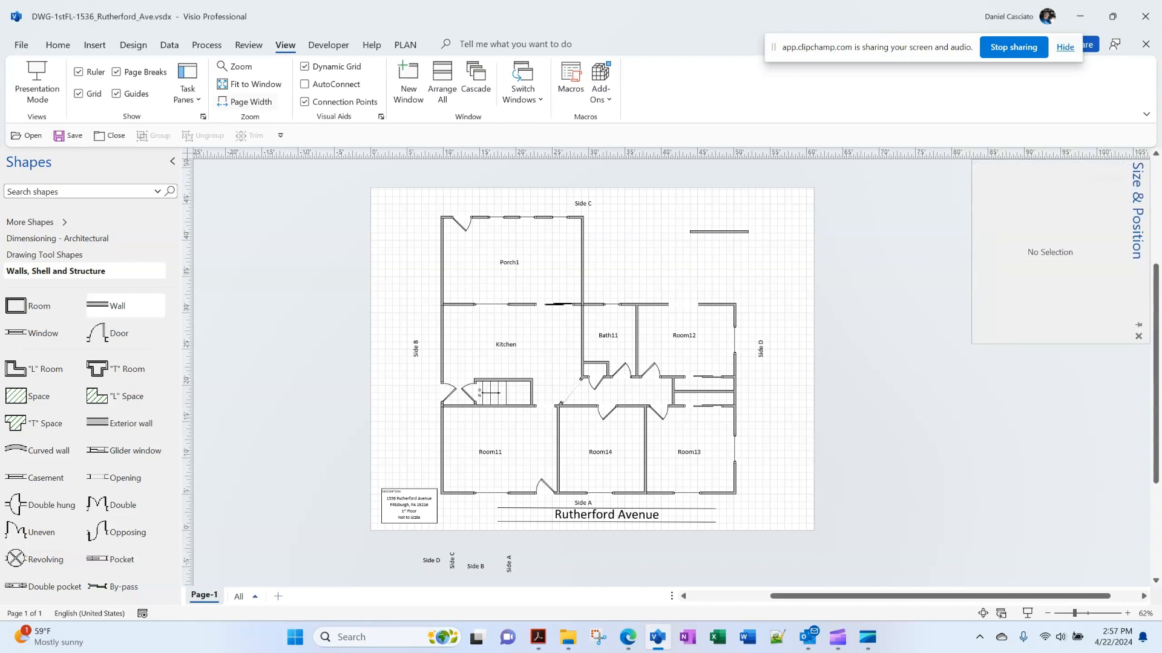
{"action": "left_click", "coordinate": [188, 90]}
{"action": "left_click", "coordinate": [233, 140]}
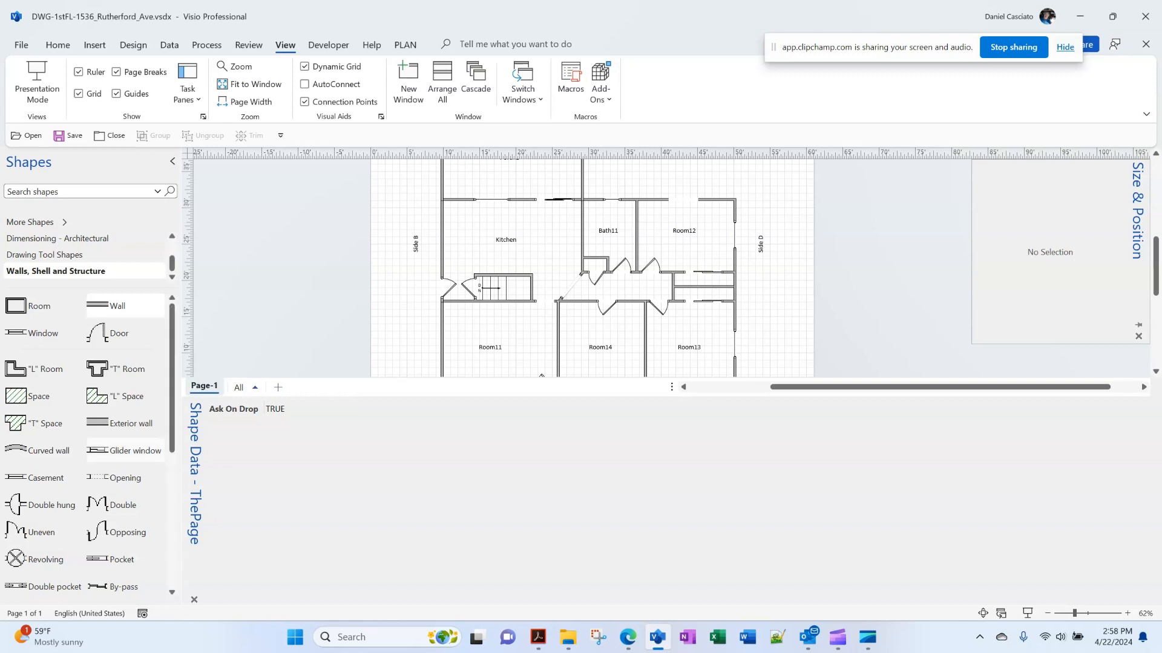
Dock the Shape Data pane beneath Size & Position on the right
{"action": "left_click_drag", "start_coordinate": [194, 472], "coordinate": [1, 472]}
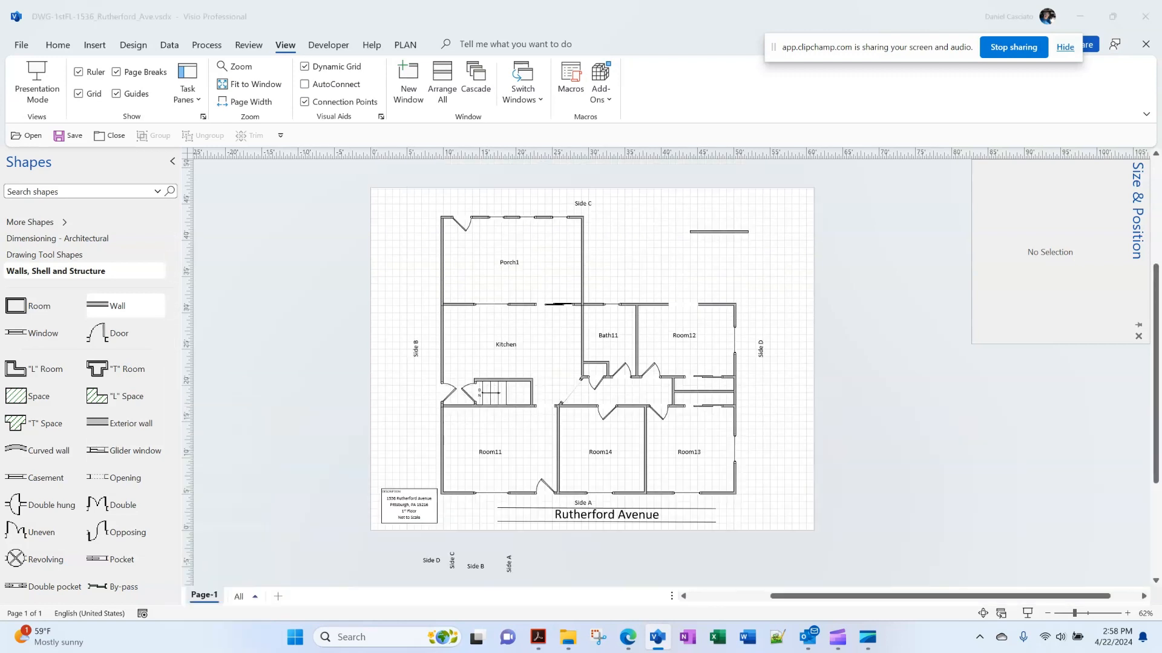
{"action": "left_click", "coordinate": [194, 503]}
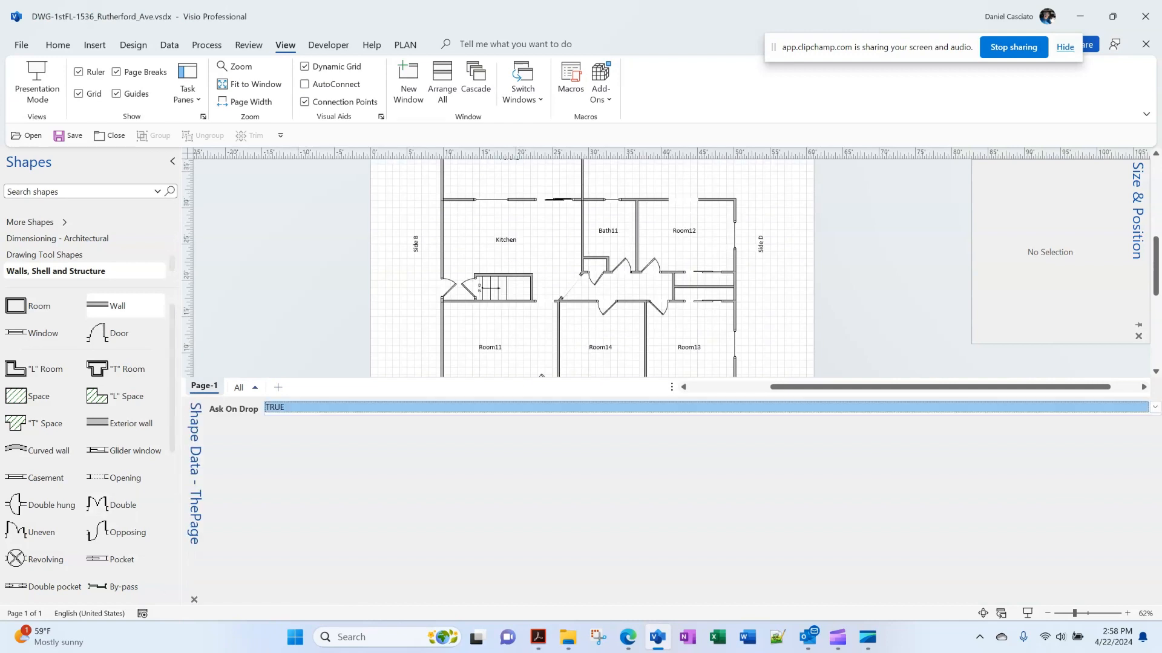
{"action": "left_click_drag", "start_coordinate": [194, 502], "coordinate": [196, 504]}
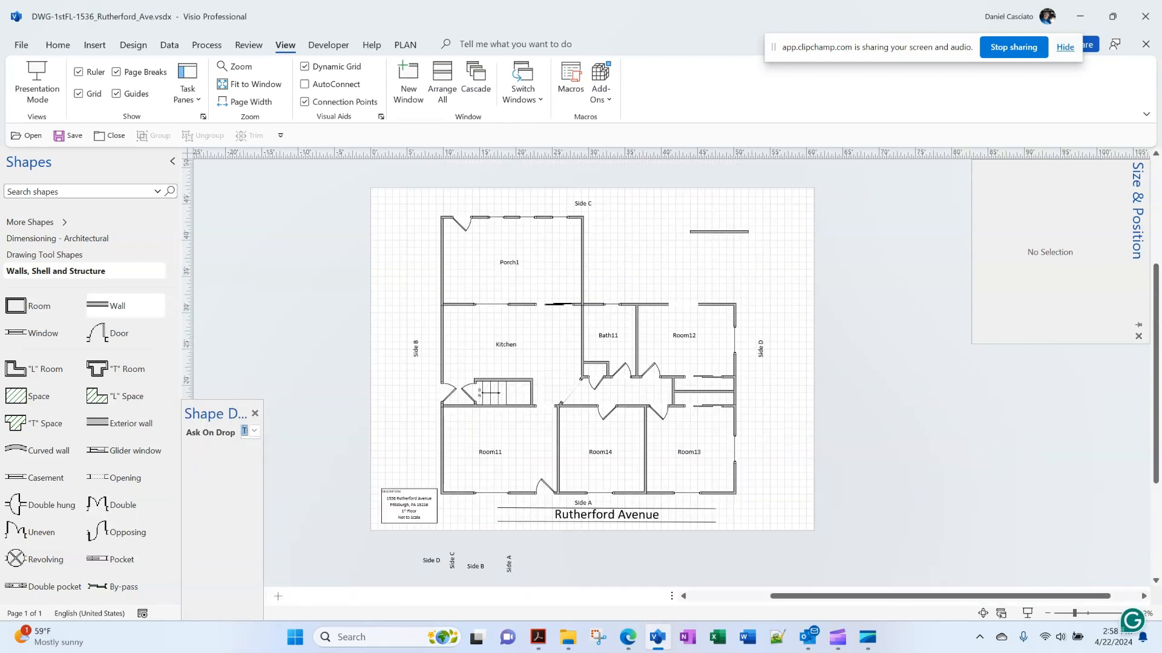
{"action": "double_click", "coordinate": [215, 414]}
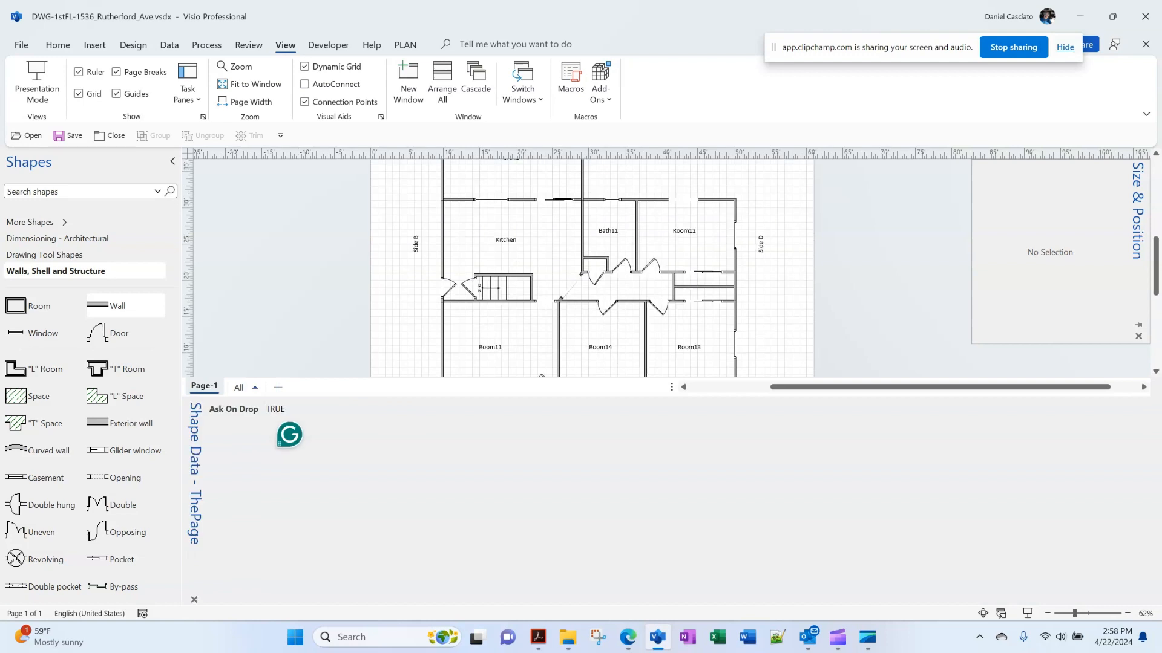
{"action": "left_click", "coordinate": [194, 598]}
{"action": "mouse_move", "coordinate": [194, 448]}
{"action": "left_mouse_down"}
{"action": "mouse_move", "coordinate": [260, 247]}
{"action": "mouse_move", "coordinate": [367, 571]}
{"action": "mouse_move", "coordinate": [484, 587]}
{"action": "mouse_move", "coordinate": [859, 233]}
{"action": "mouse_move", "coordinate": [886, 356]}
{"action": "mouse_move", "coordinate": [1107, 364]}
{"action": "left_mouse_up"}
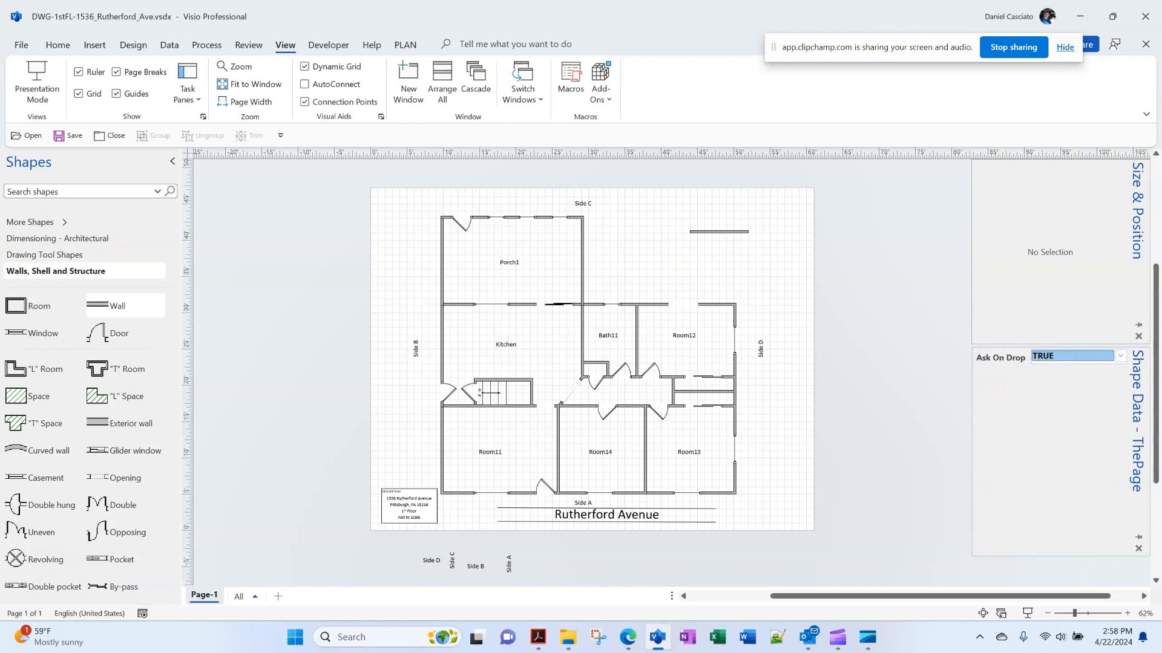
{"action": "left_click", "coordinate": [718, 232]}
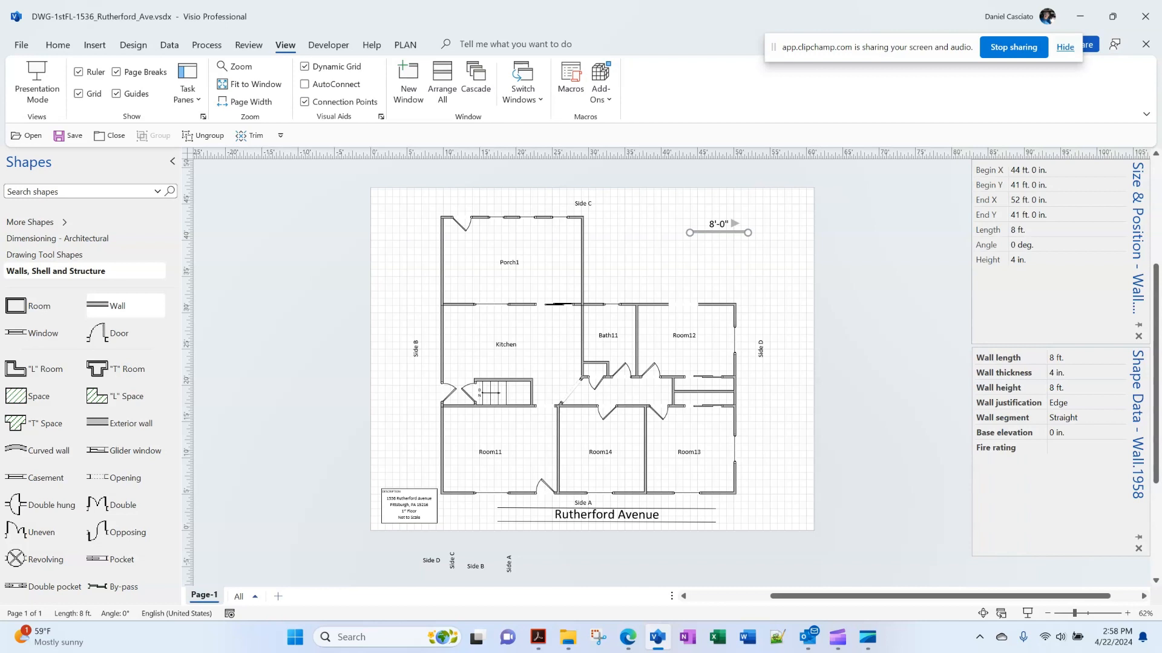
{"action": "scroll", "coordinate": [592, 376], "scroll_direction": "up", "scroll_amount": 1}
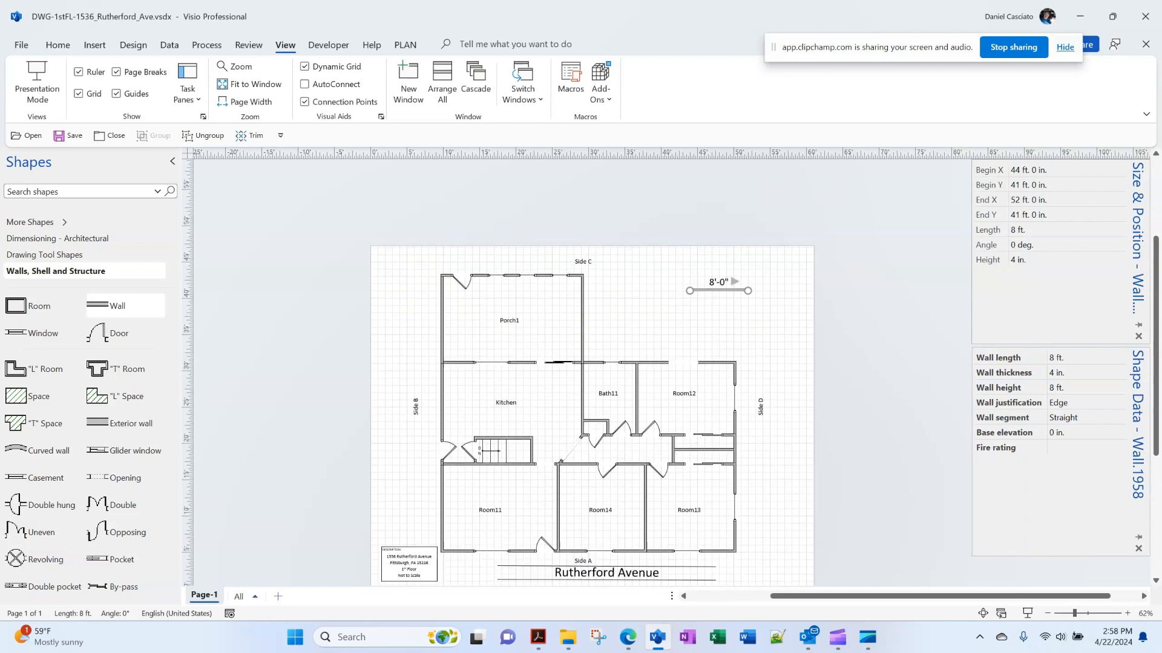
{"action": "scroll", "coordinate": [592, 375], "scroll_direction": "down", "scroll_amount": 1}
{"action": "key", "text": "Escape"}
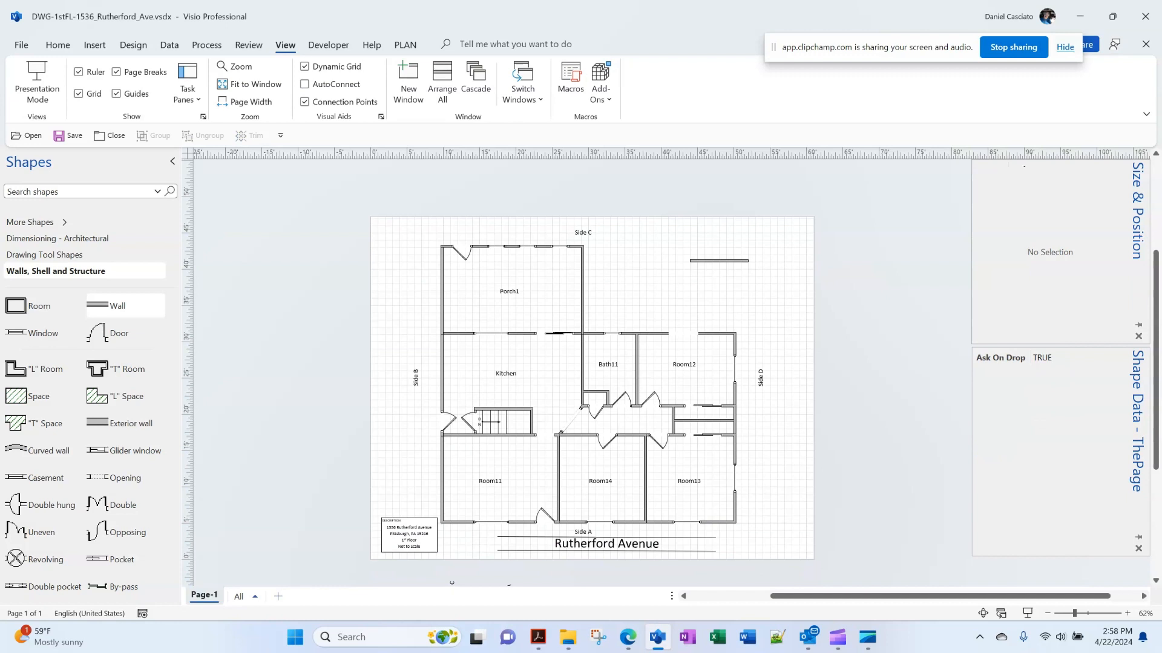
{"action": "left_click", "coordinate": [719, 261]}
{"action": "key", "text": "Delete"}
{"action": "left_click", "coordinate": [67, 136]}
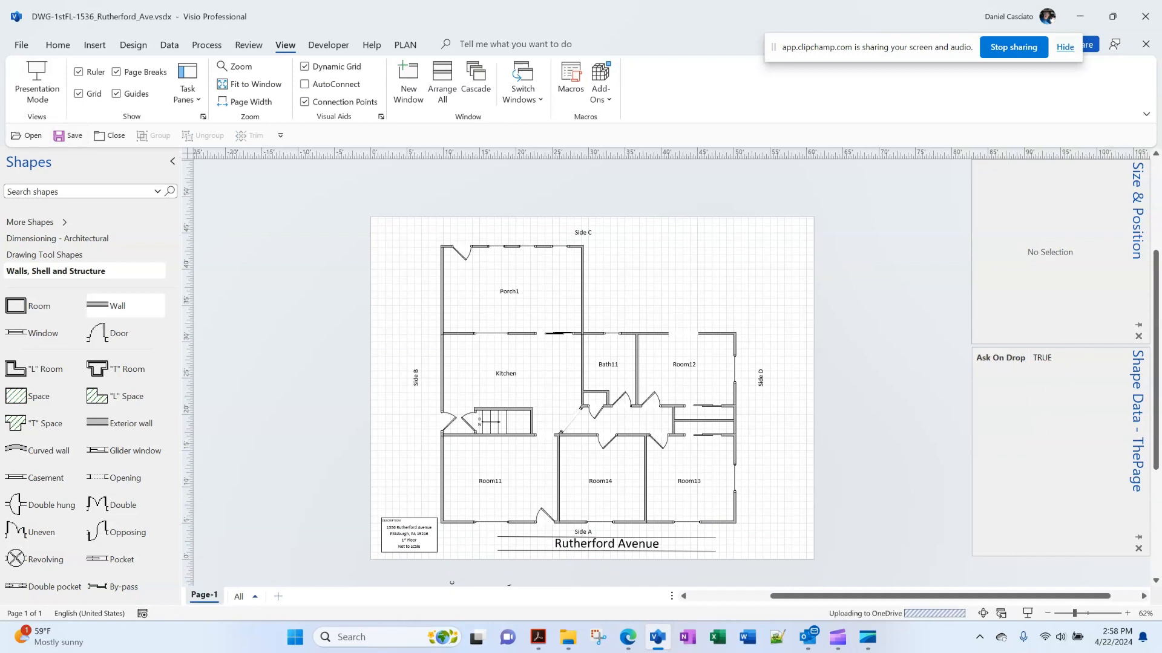